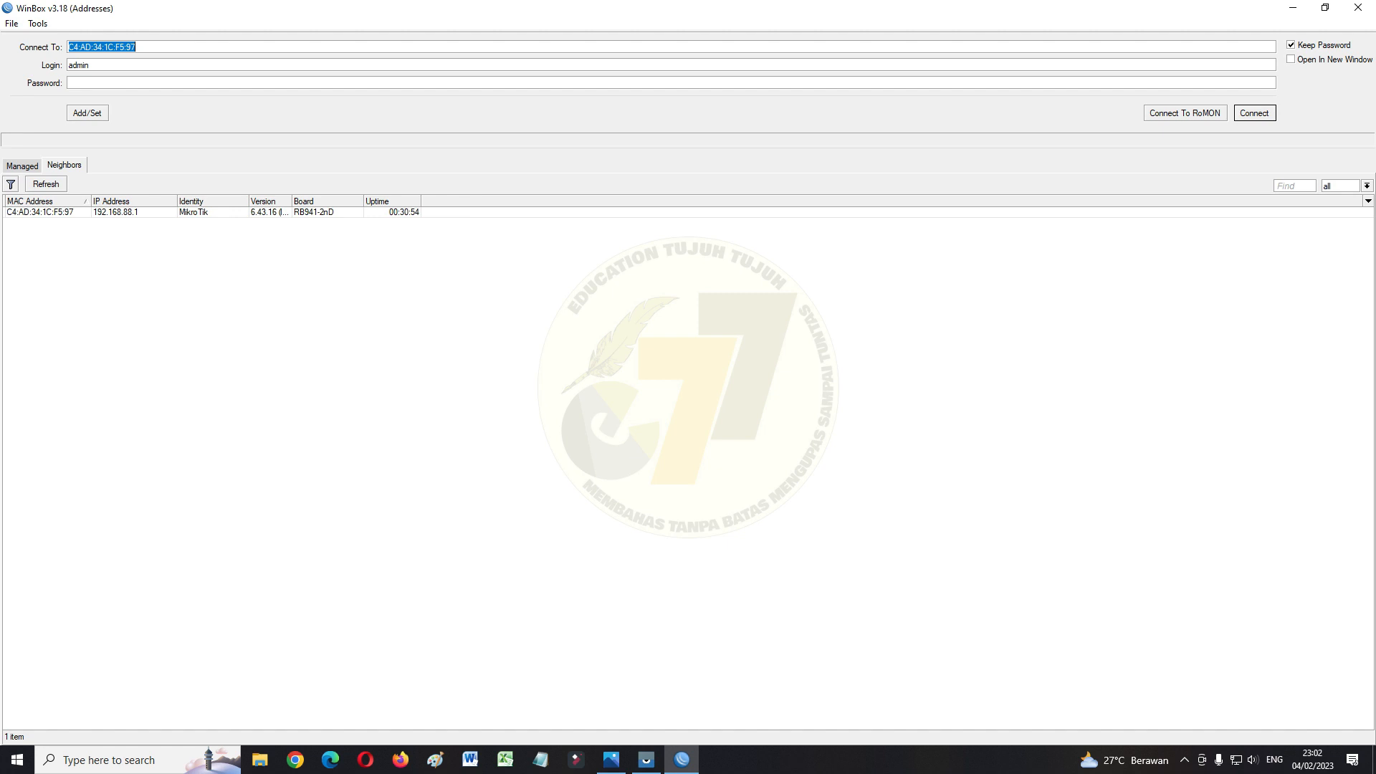
Select the MikroTik RB941-2nD at 192.168.88.1 in the Neighbors list as the connection target
{"action": "left_click", "coordinate": [40, 212]}
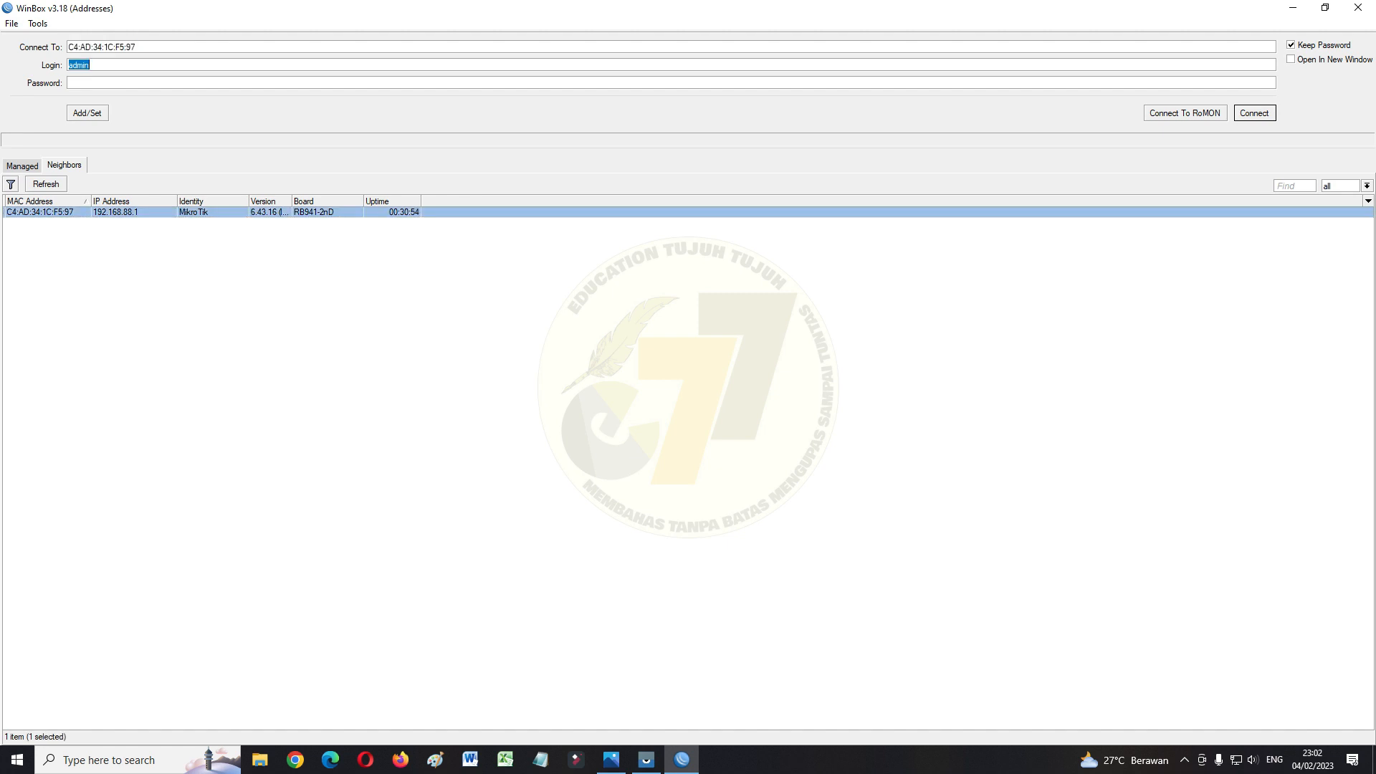
Connect to the hAP lite router as admin and show the System options
{"action": "key", "text": "Return"}
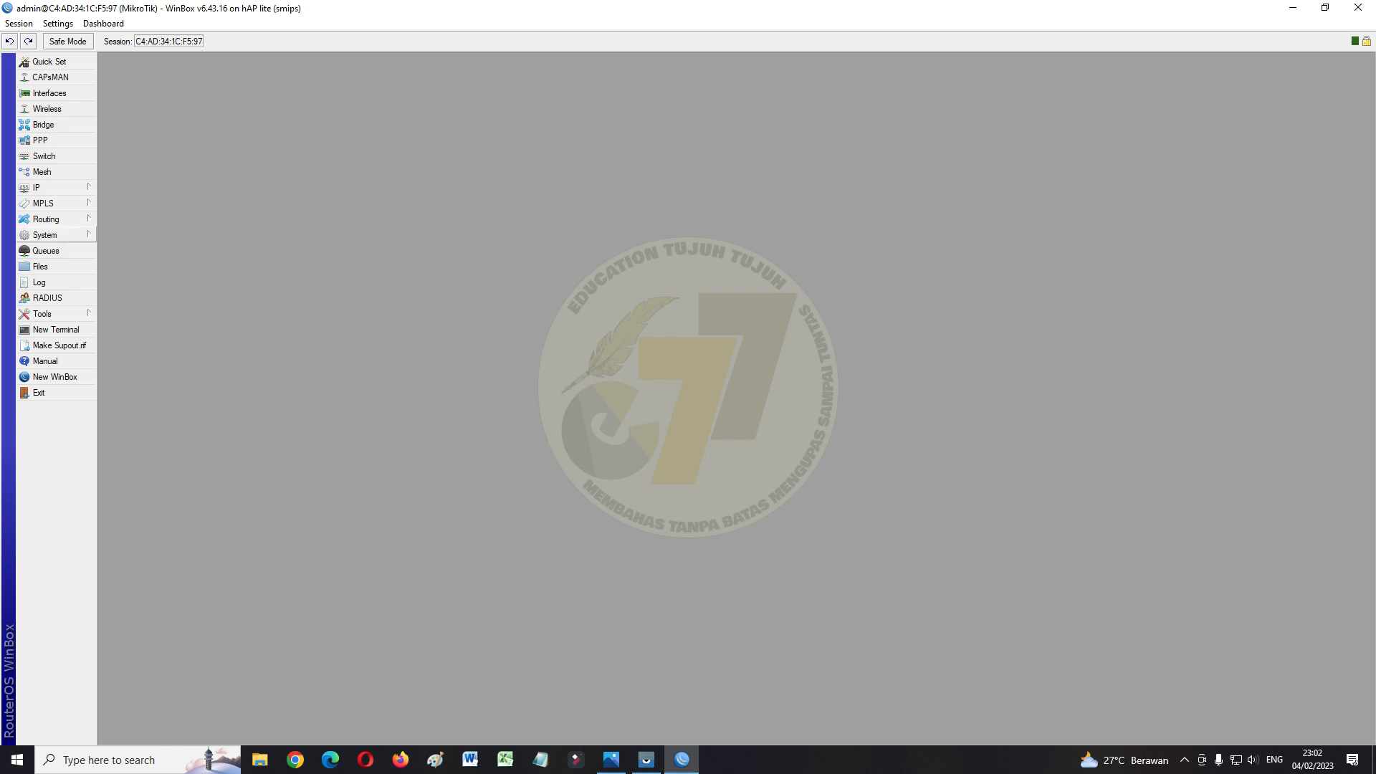
{"action": "left_click", "coordinate": [44, 234]}
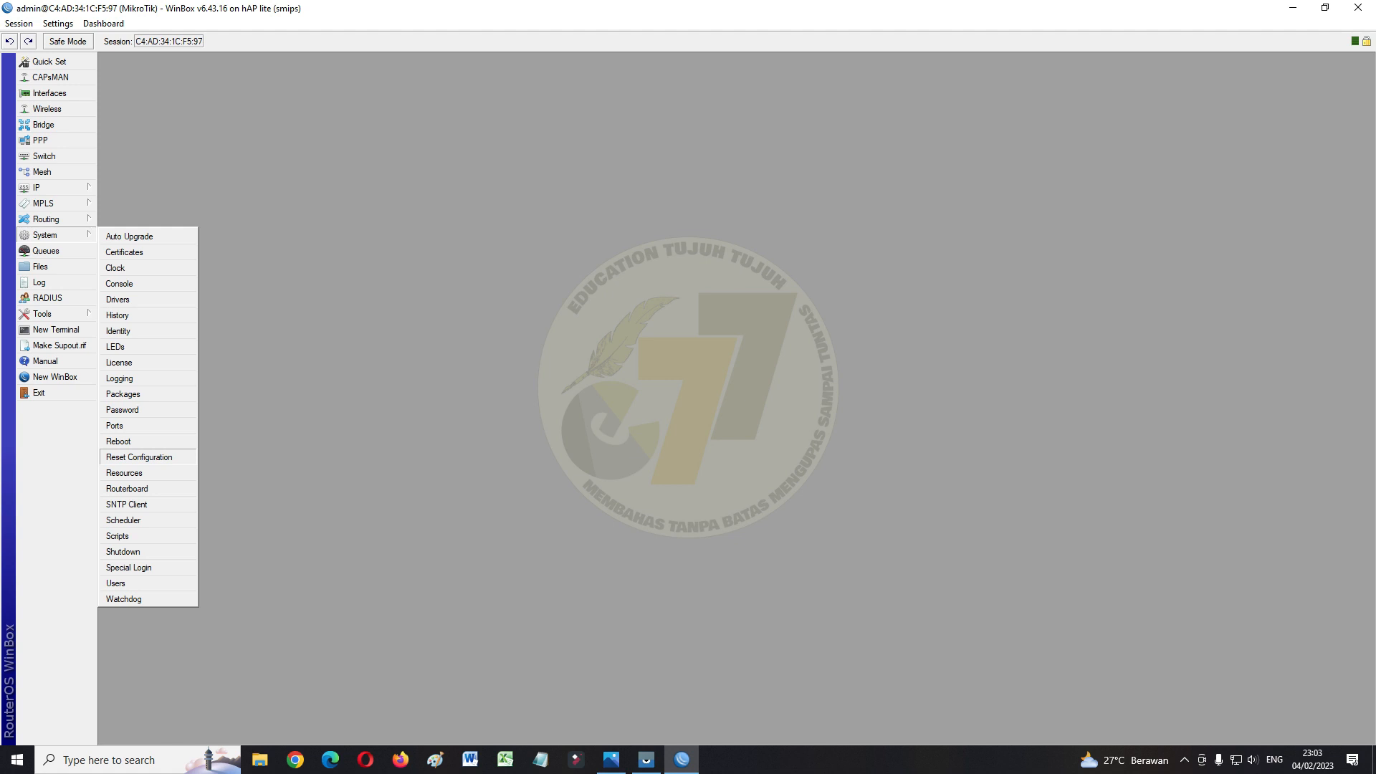
Reset the router's configuration via System > Reset Configuration and confirm the reboot
{"action": "left_click", "coordinate": [139, 456]}
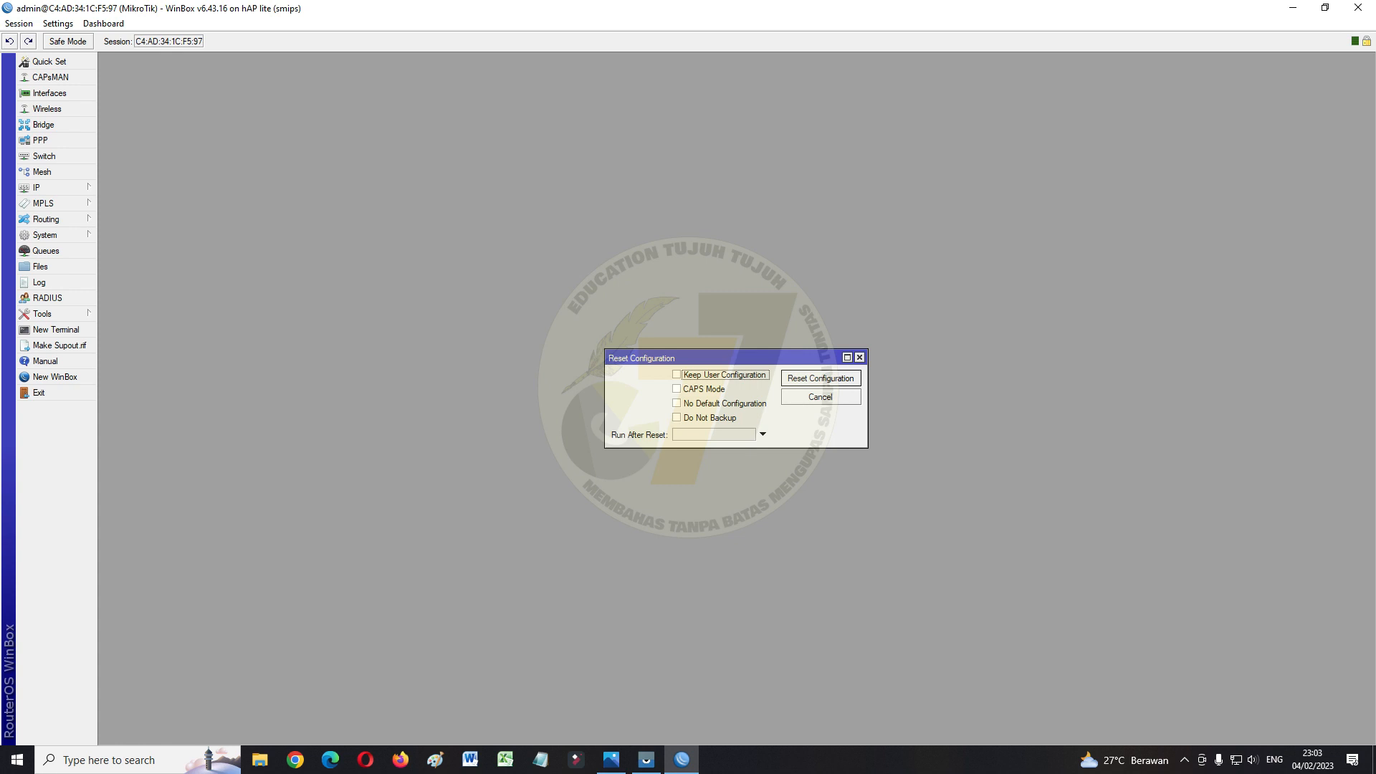
{"action": "left_click", "coordinate": [821, 378]}
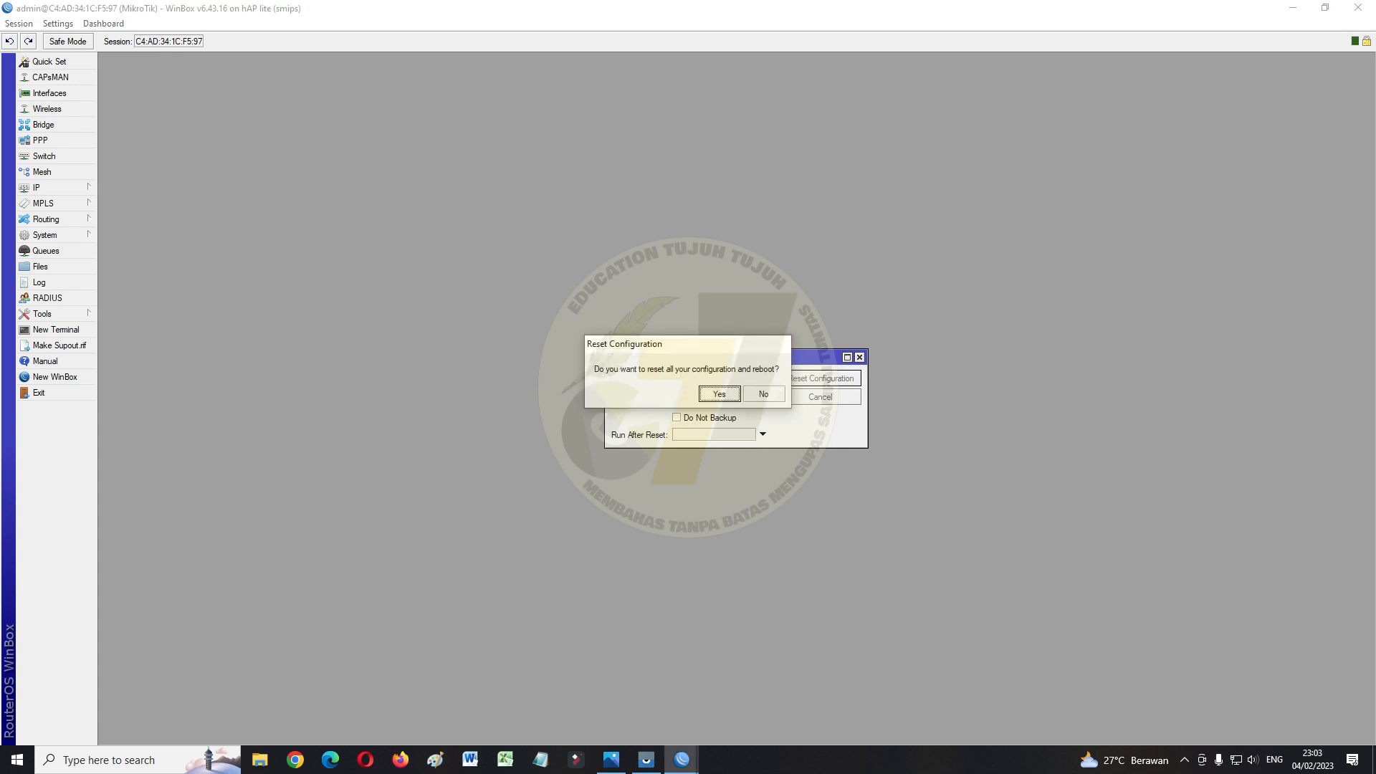
{"action": "key", "text": "Return"}
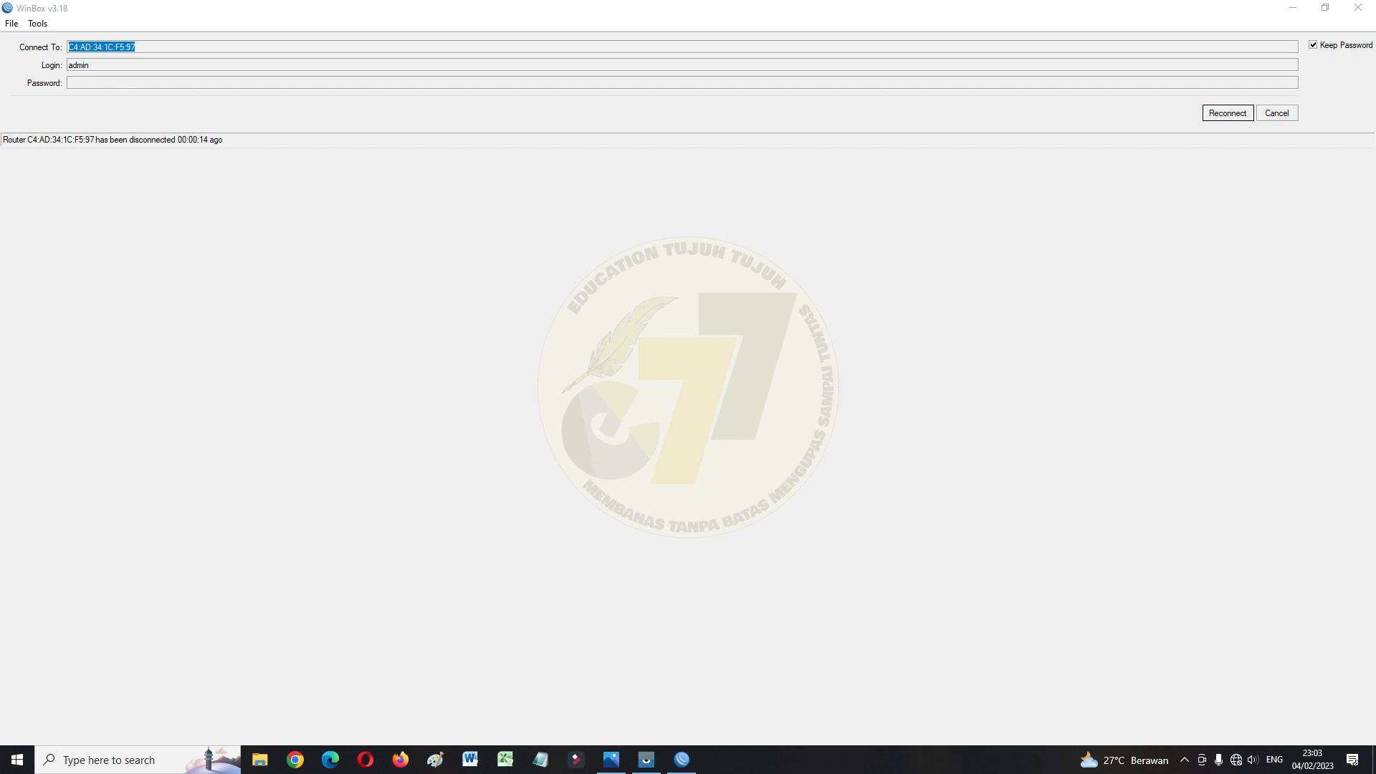
Reconnect to the rebooted router at 0.0.0.0 and remove its default configuration
{"action": "left_click", "coordinate": [1277, 113]}
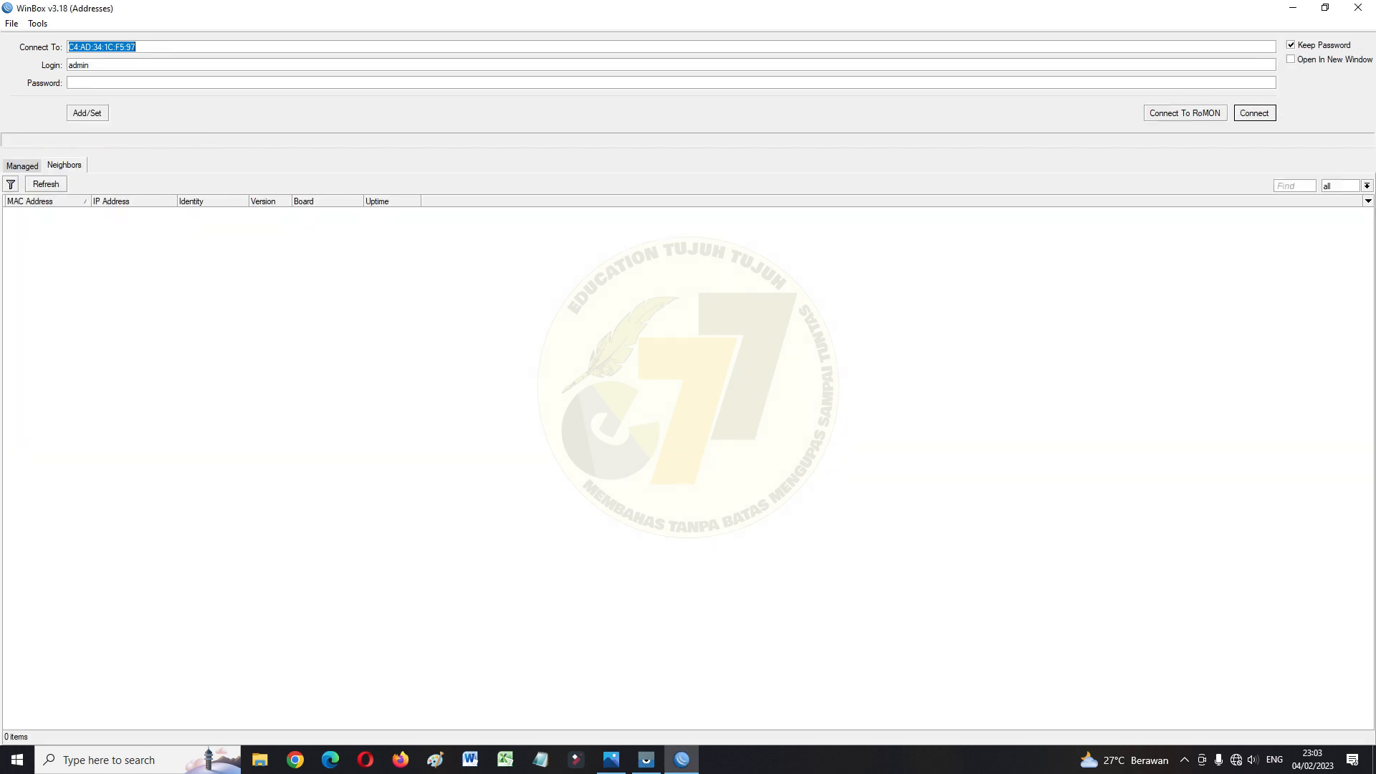
{"action": "left_click", "coordinate": [46, 184]}
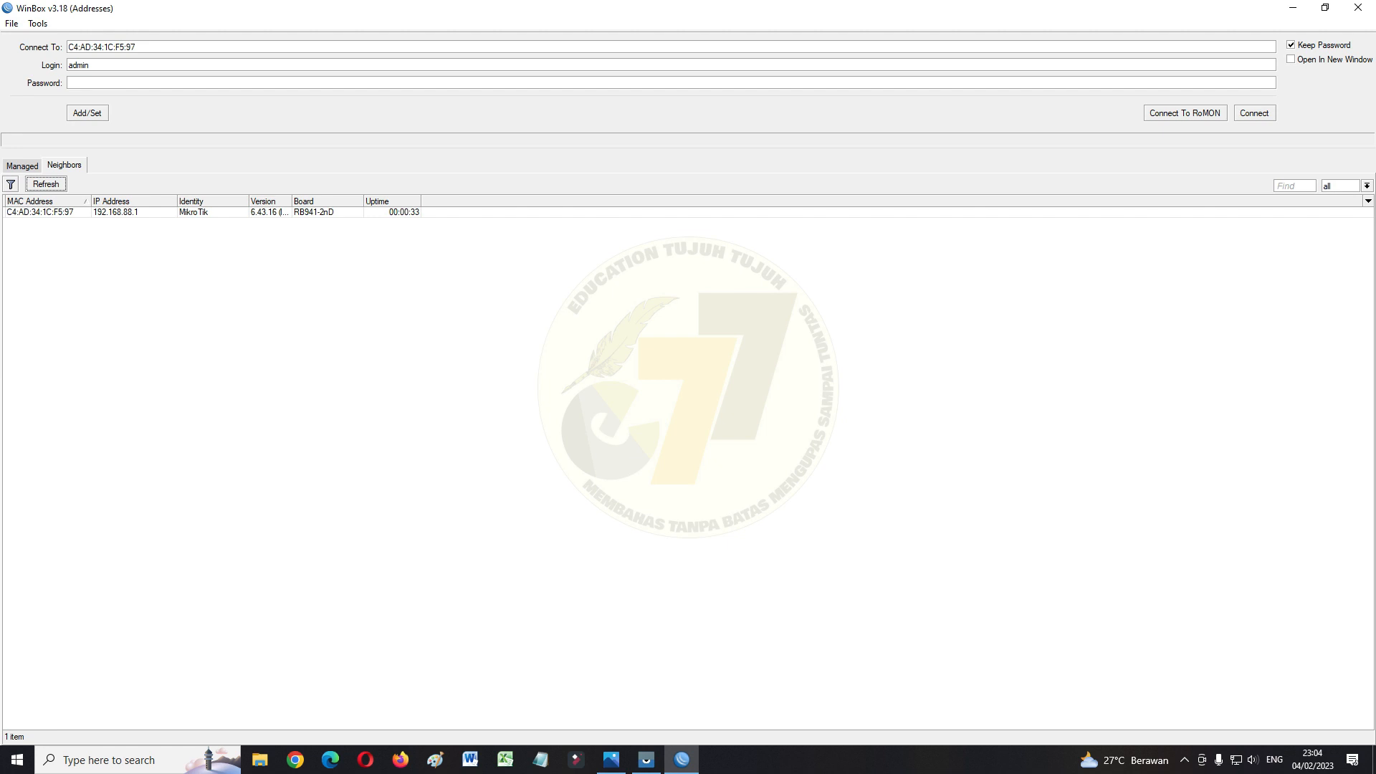
{"action": "left_click", "coordinate": [40, 212]}
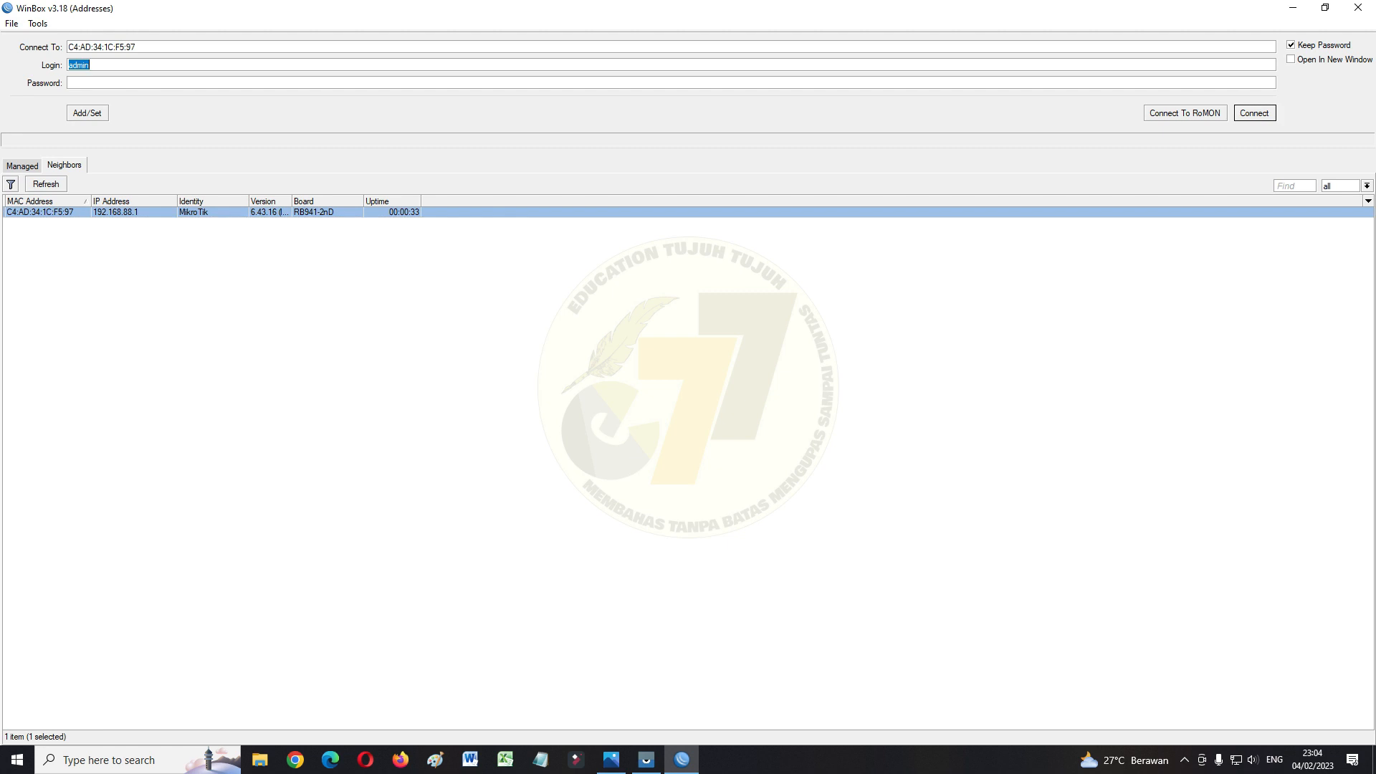
{"action": "key", "text": "Return"}
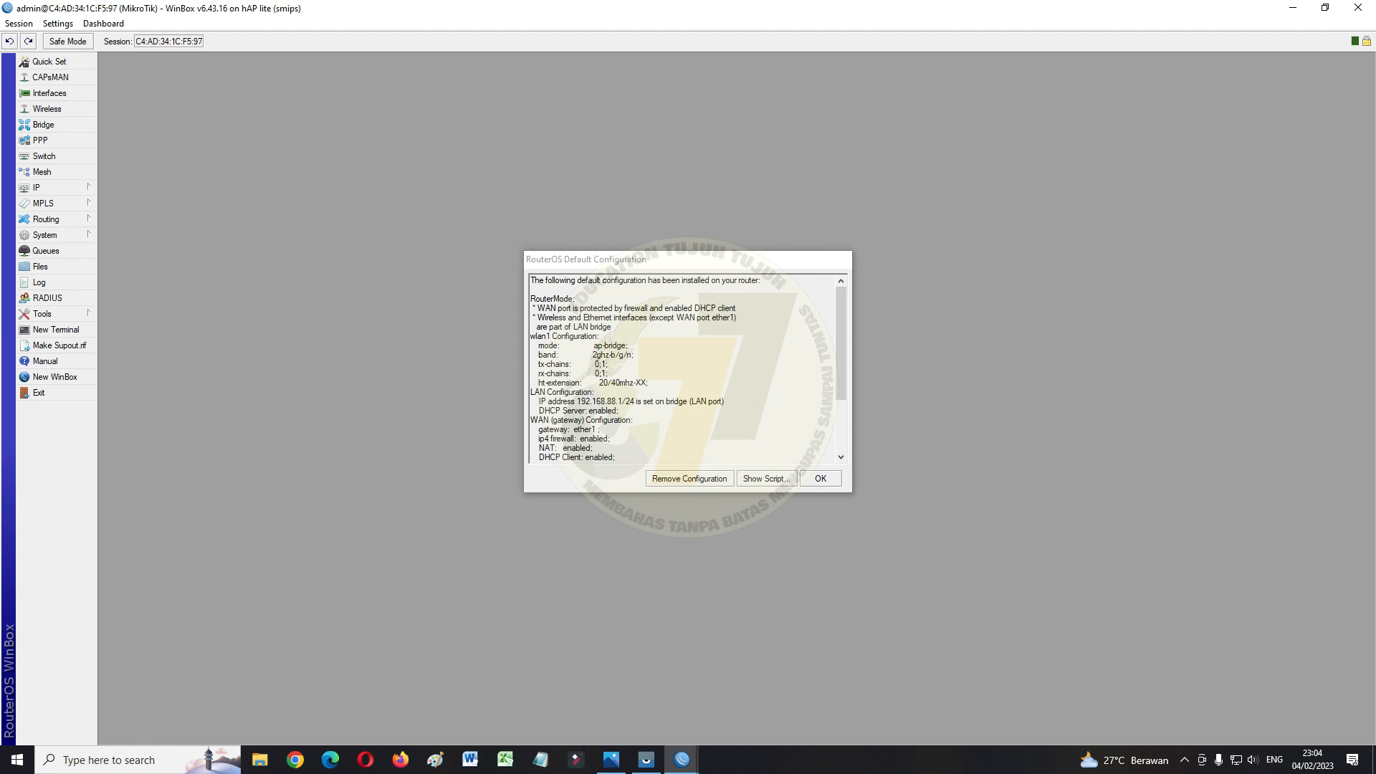
{"action": "key", "text": "Return"}
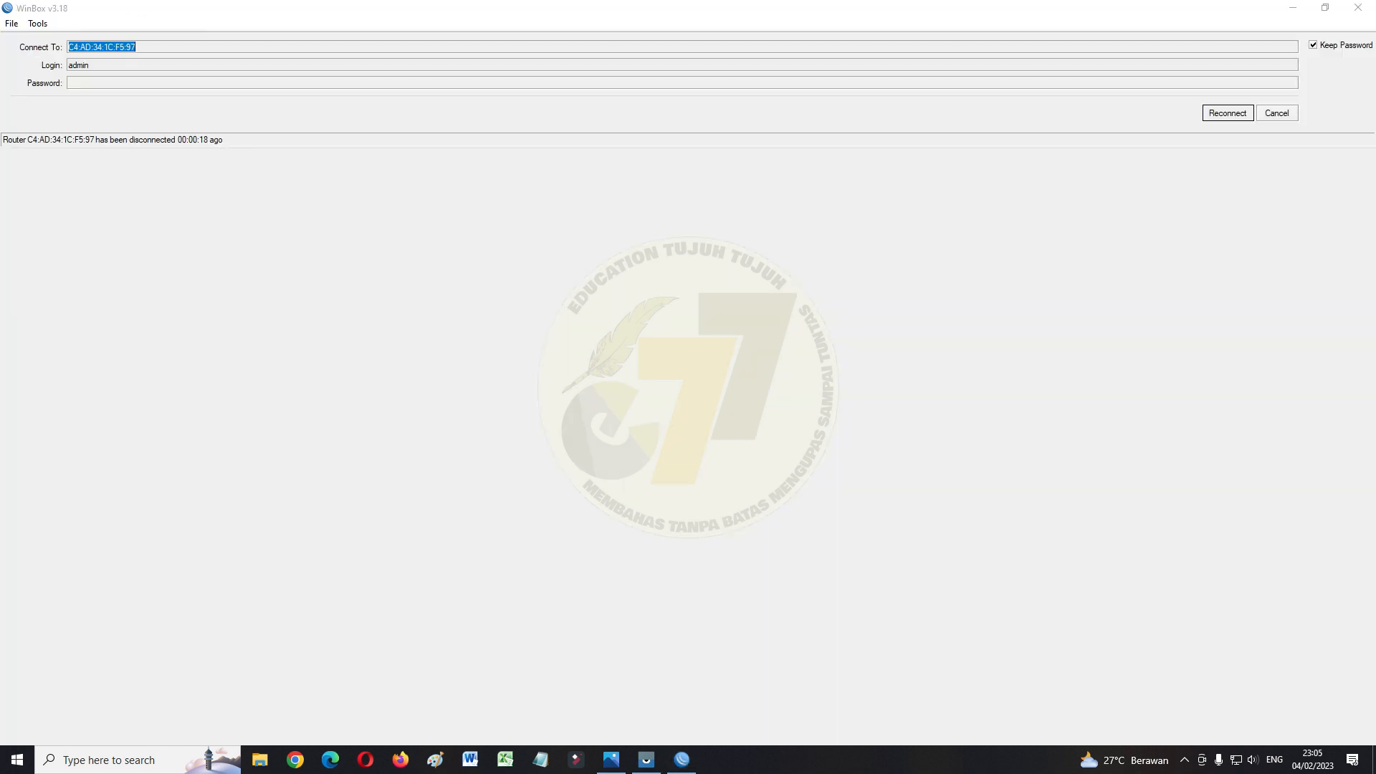
{"action": "left_click", "coordinate": [1277, 113]}
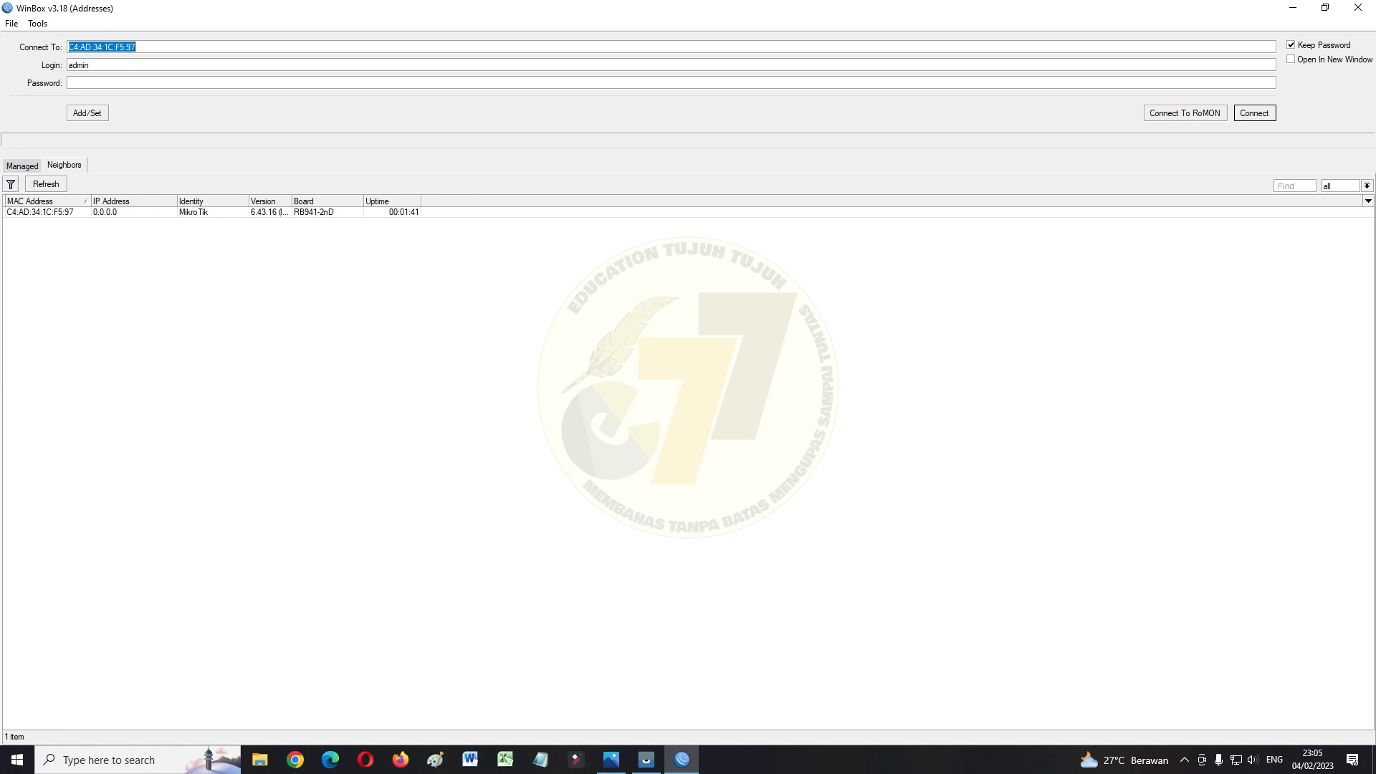
Log in to the reset hAP lite router and open the System > Users list
{"action": "left_click", "coordinate": [40, 212]}
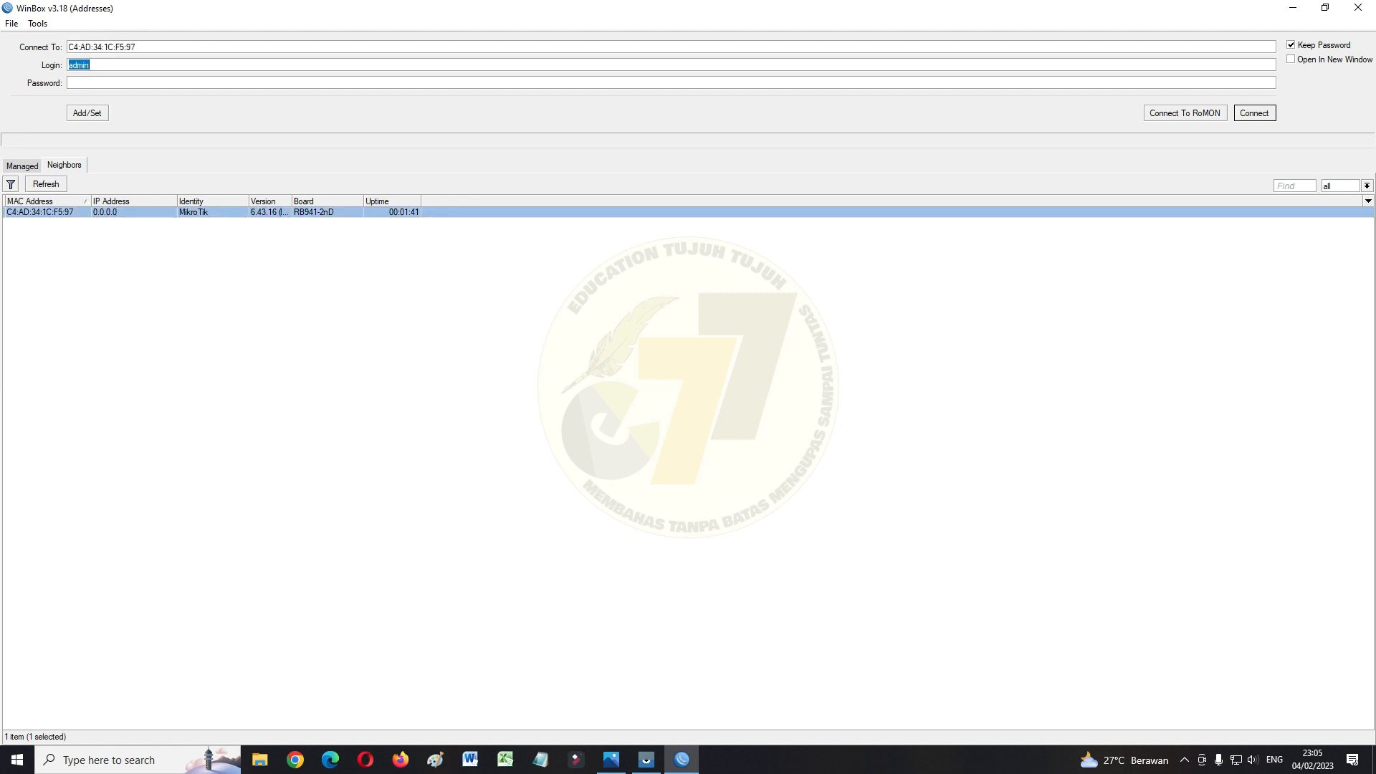
{"action": "key", "text": "Return"}
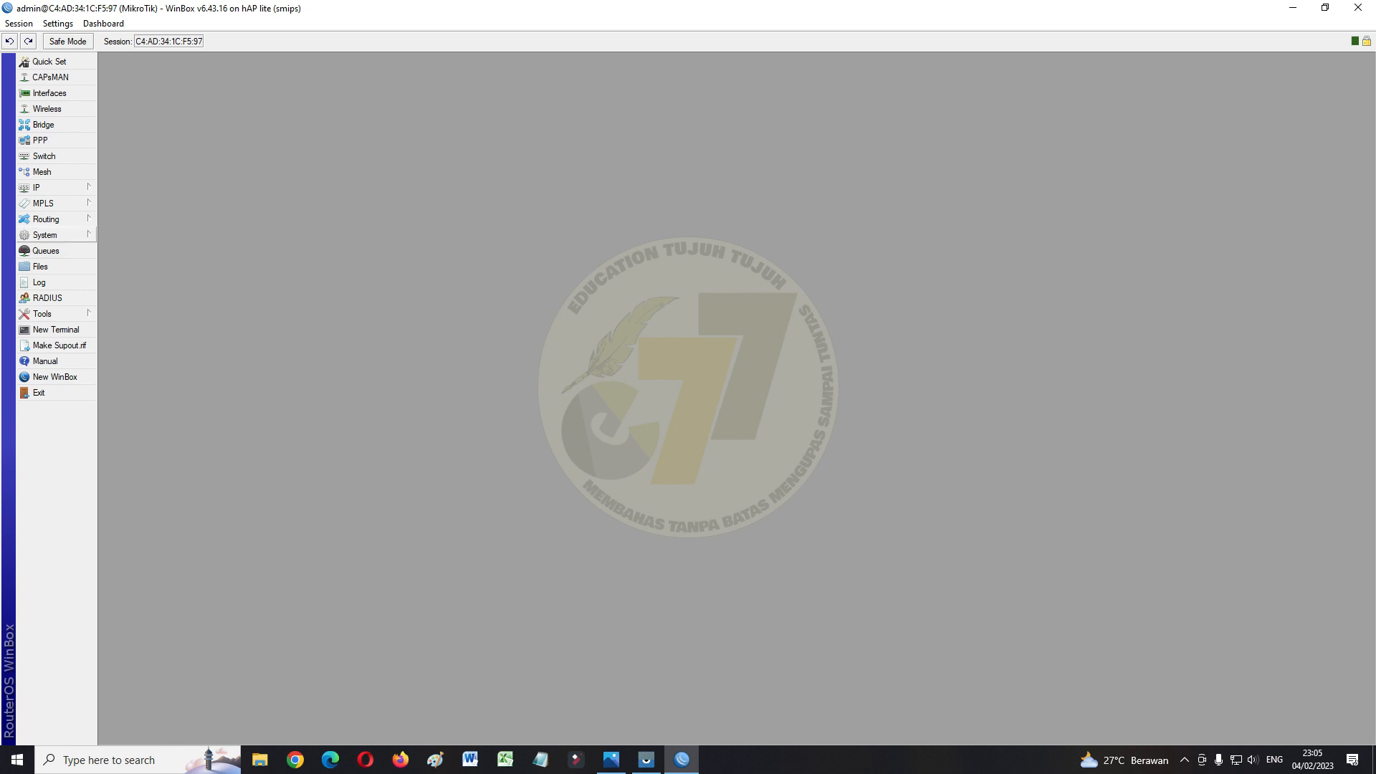
{"action": "left_click", "coordinate": [58, 236]}
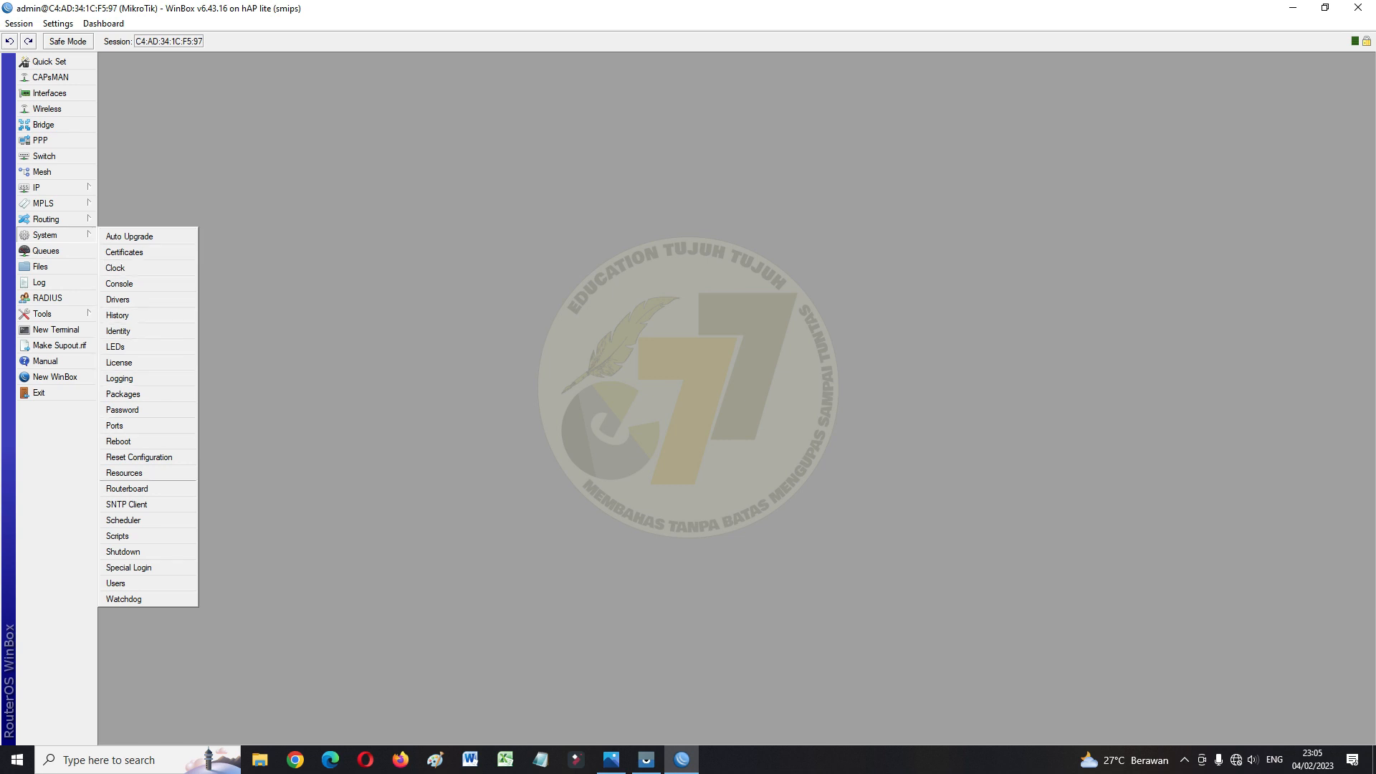
{"action": "left_click", "coordinate": [116, 583]}
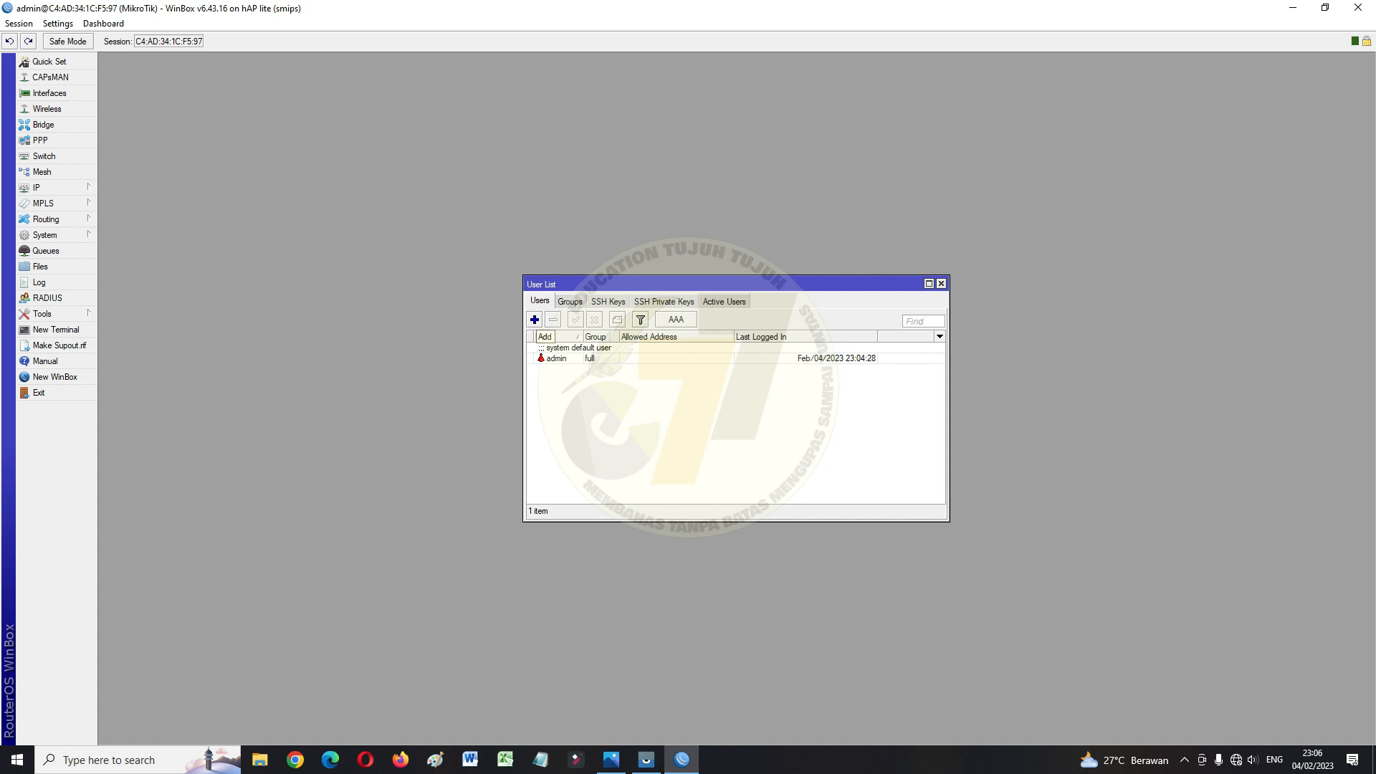
Add user 'education' in the full group with a password, then select the admin user
{"action": "left_click", "coordinate": [535, 319]}
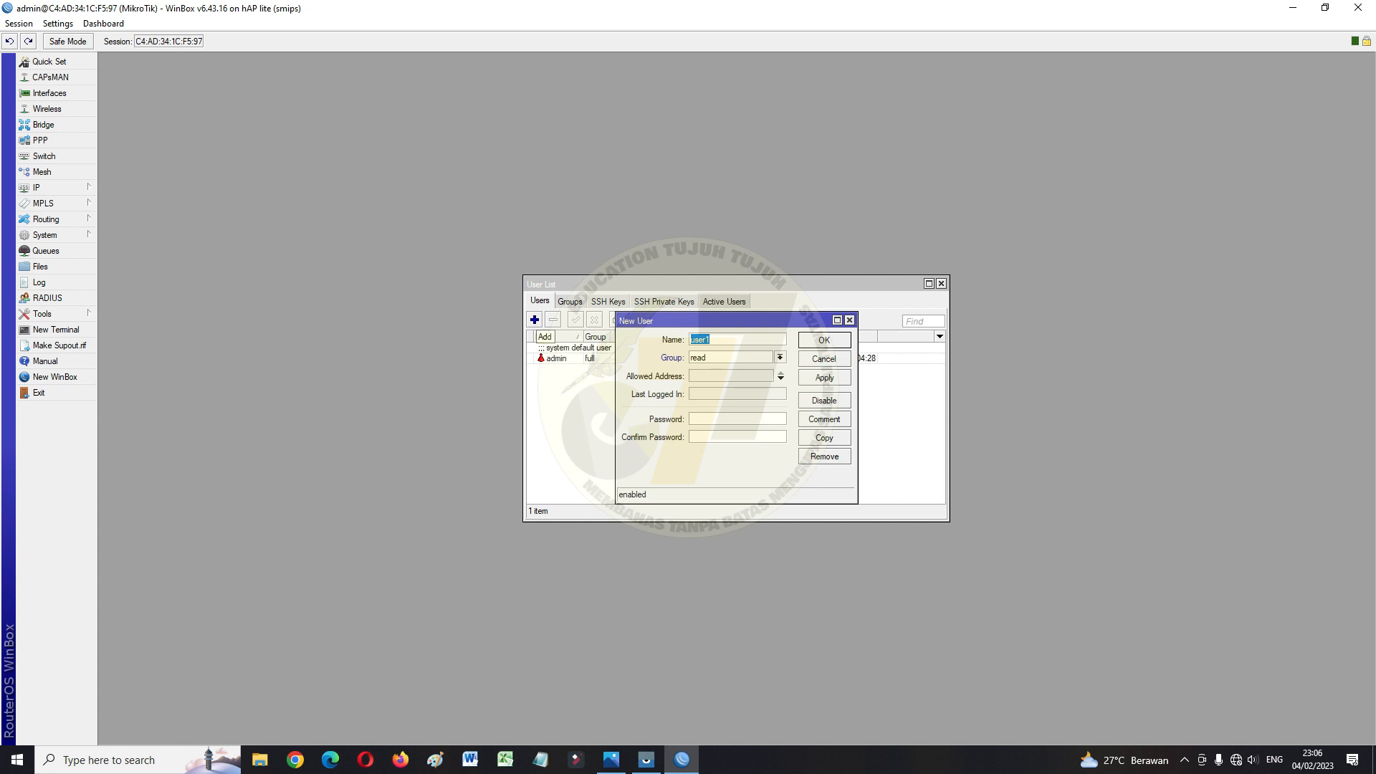
{"action": "type", "text": "education"}
{"action": "left_click", "coordinate": [780, 357]}
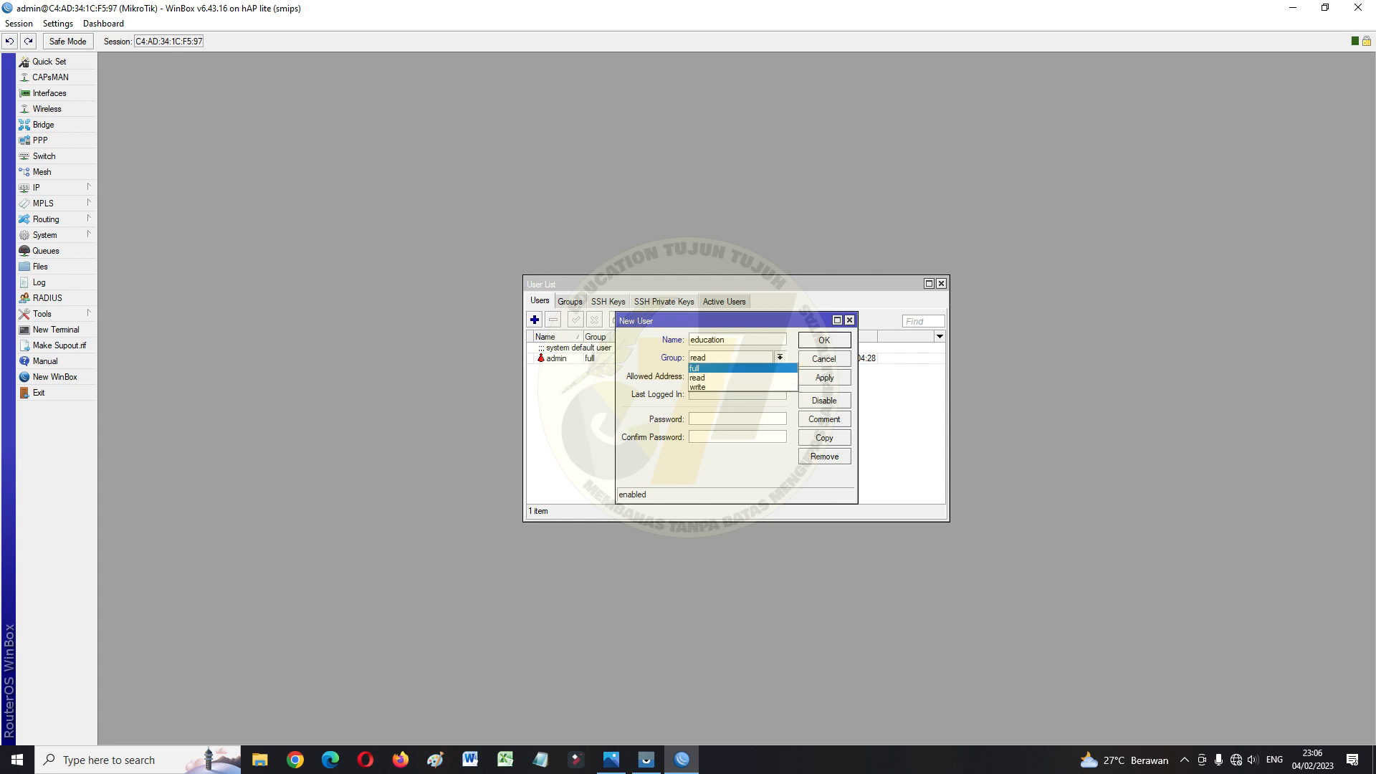
{"action": "left_click", "coordinate": [716, 367]}
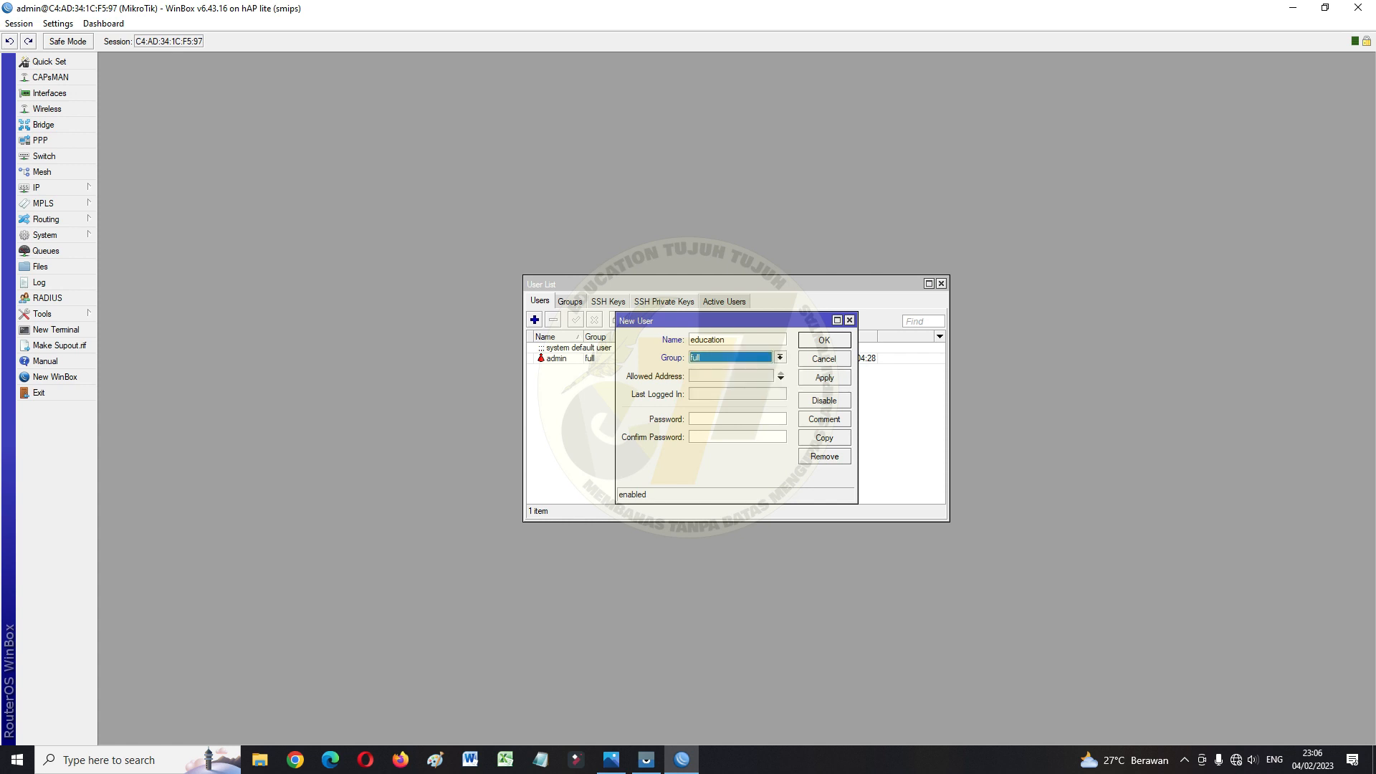
{"action": "left_click", "coordinate": [736, 419]}
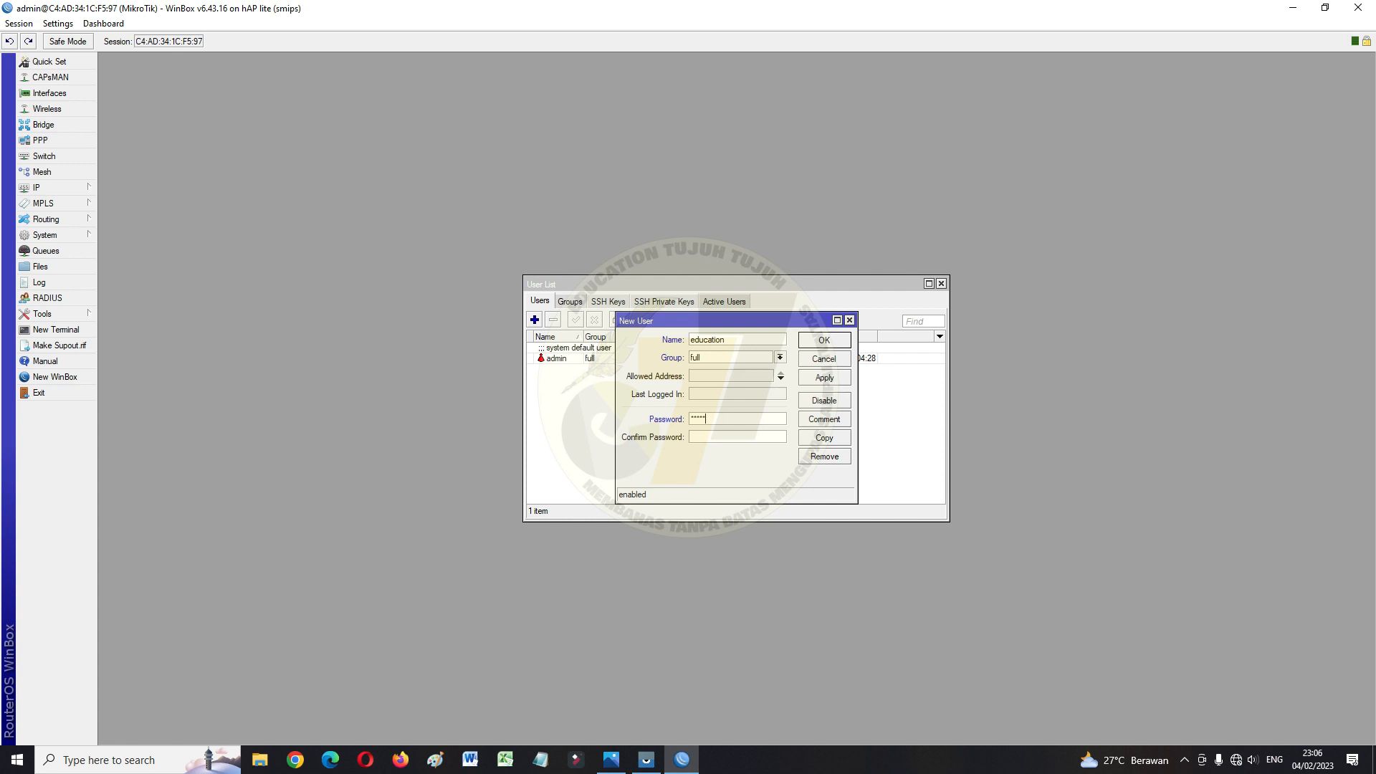
{"action": "type", "text": "12345"}
{"action": "left_click", "coordinate": [825, 377]}
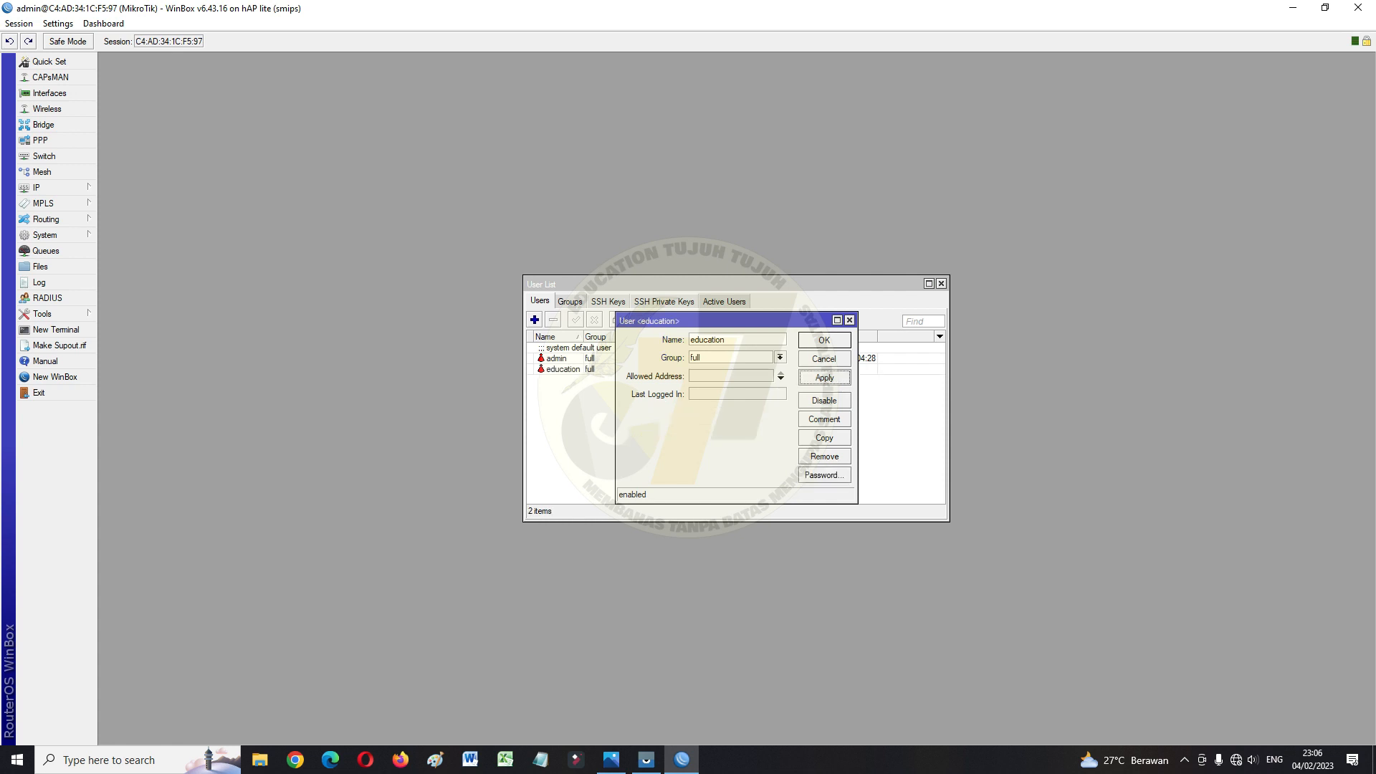
{"action": "key", "text": "Return"}
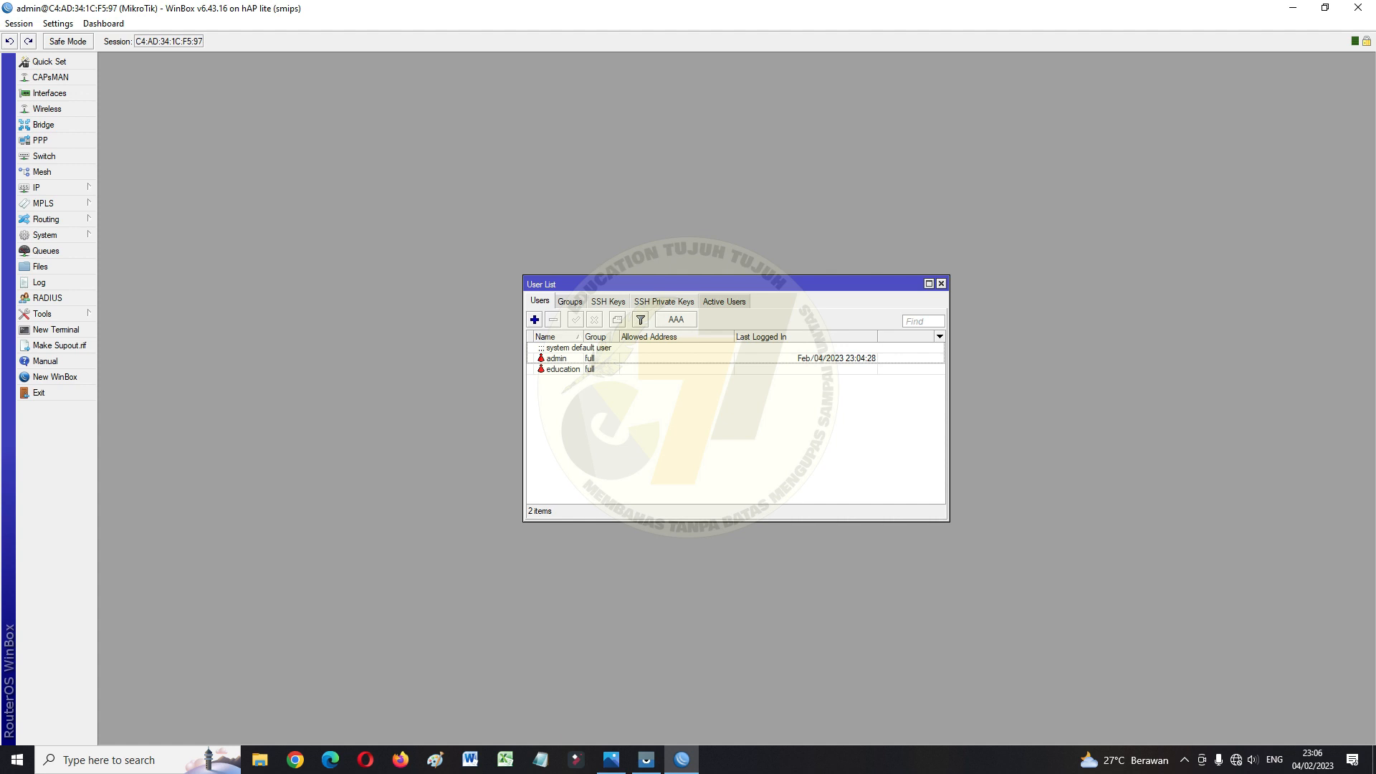
{"action": "left_click", "coordinate": [556, 358]}
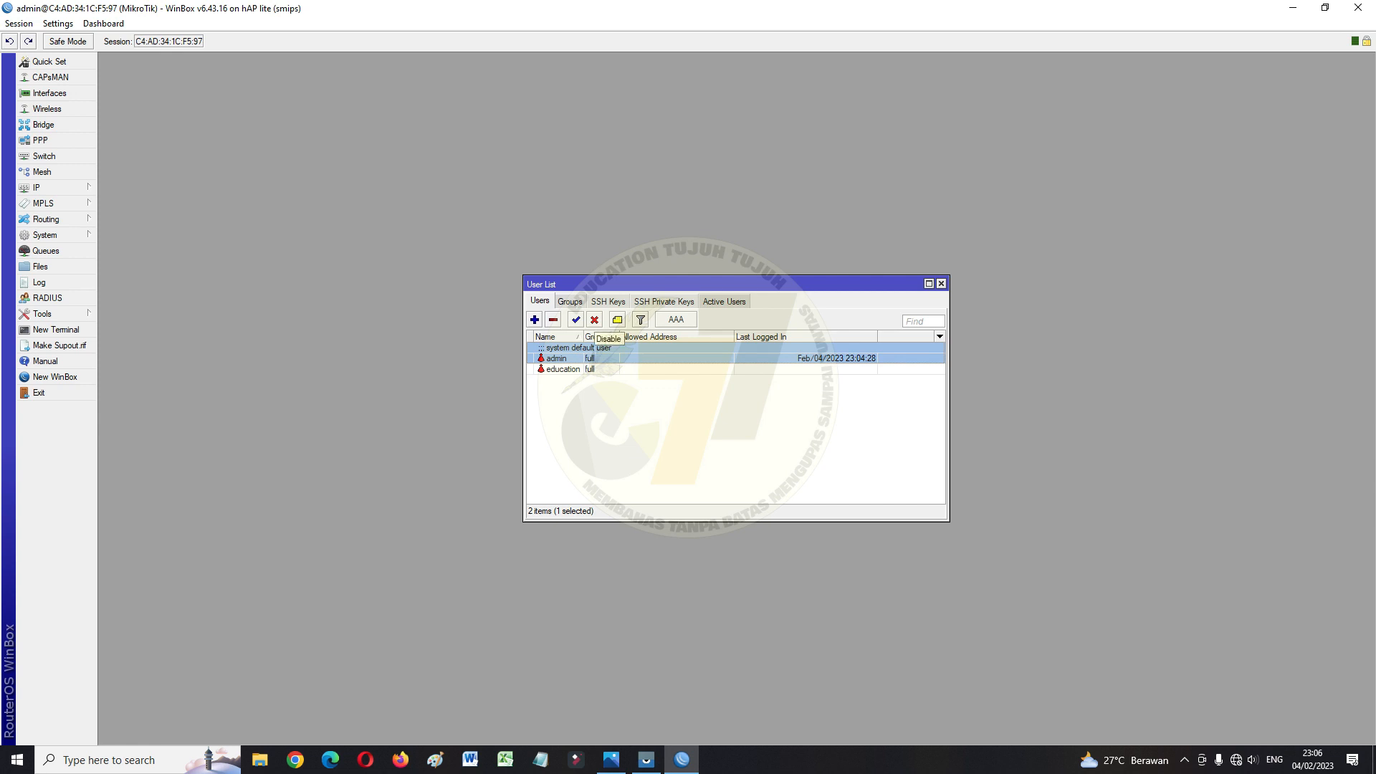
Disable the admin account and close the User List
{"action": "left_click", "coordinate": [594, 320]}
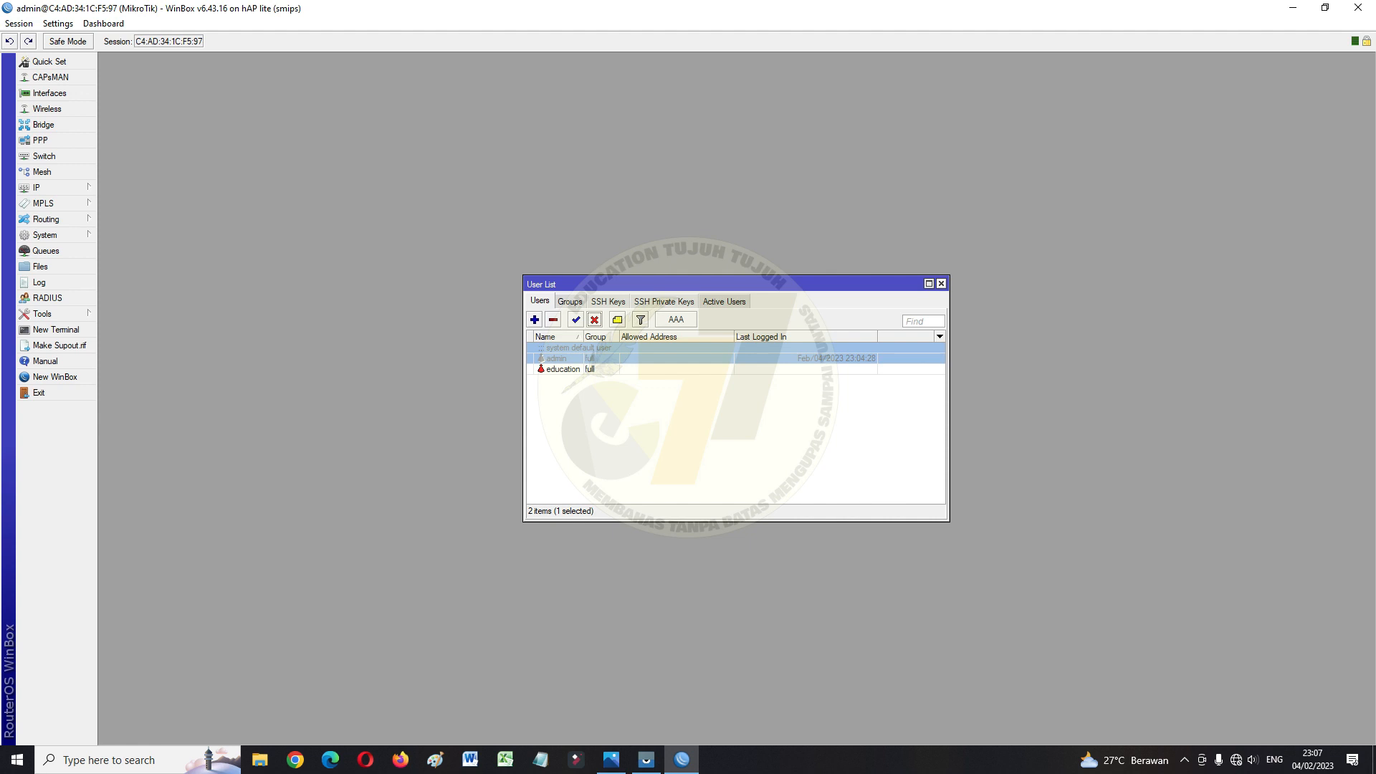
{"action": "left_click", "coordinate": [941, 284]}
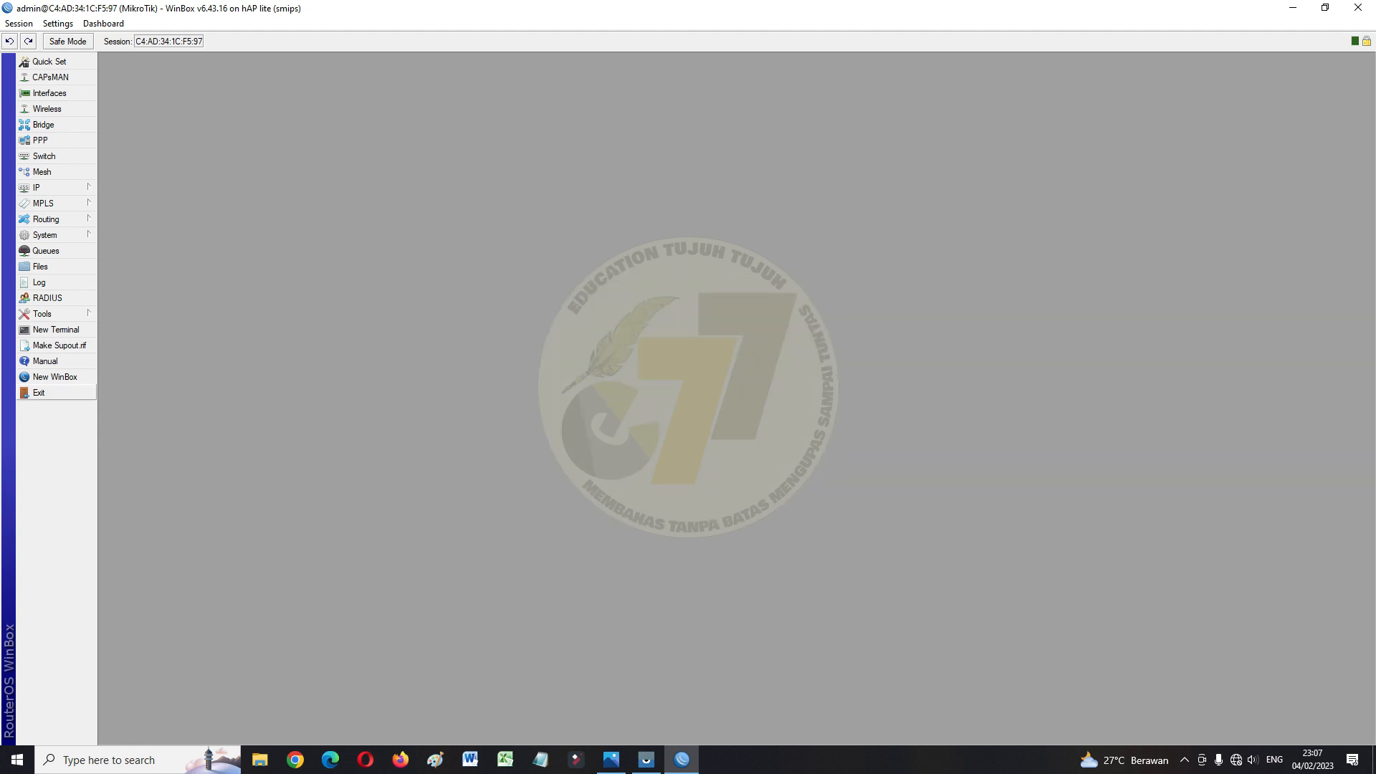
Set the router identity to education77 in System > Identity and apply it
{"action": "left_click", "coordinate": [44, 234]}
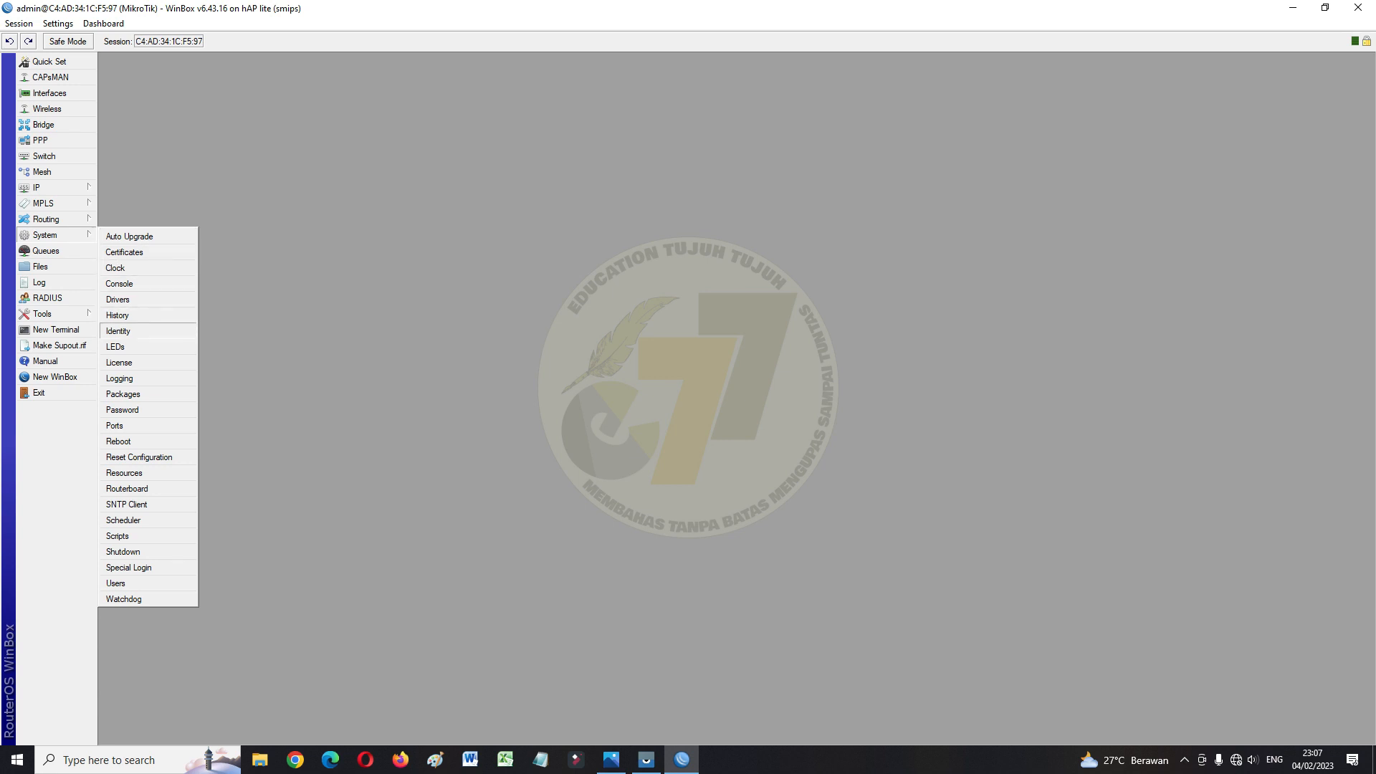
{"action": "left_click", "coordinate": [118, 331]}
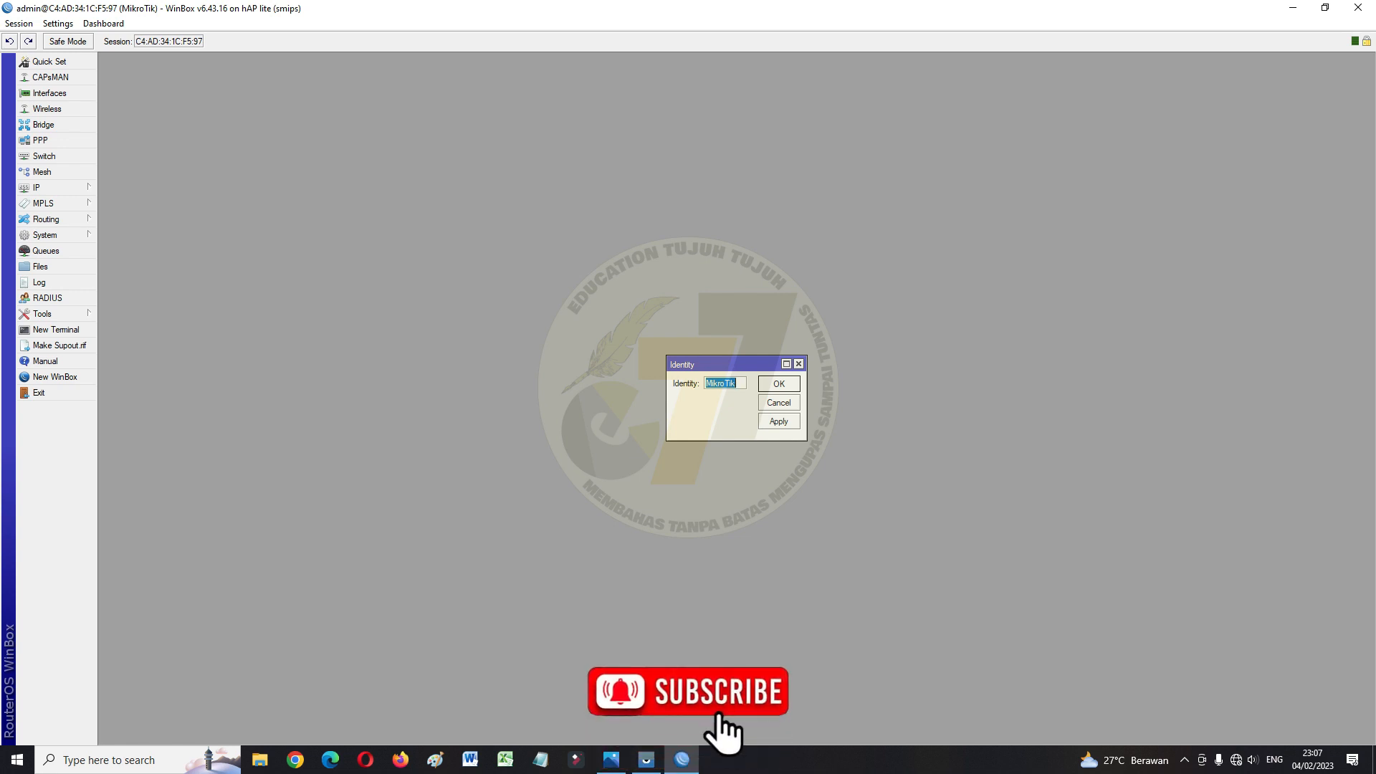
{"action": "type", "text": "ed"}
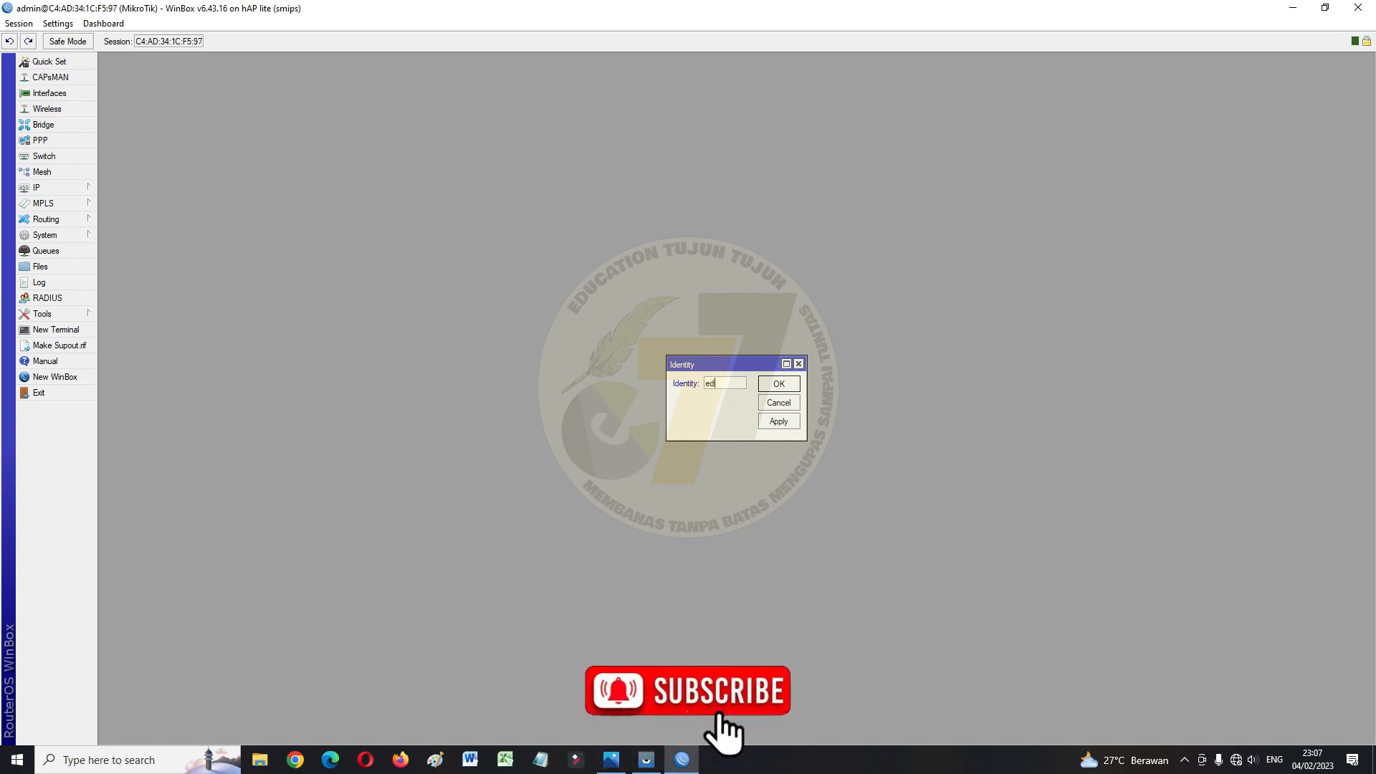
{"action": "type", "text": "ucation"}
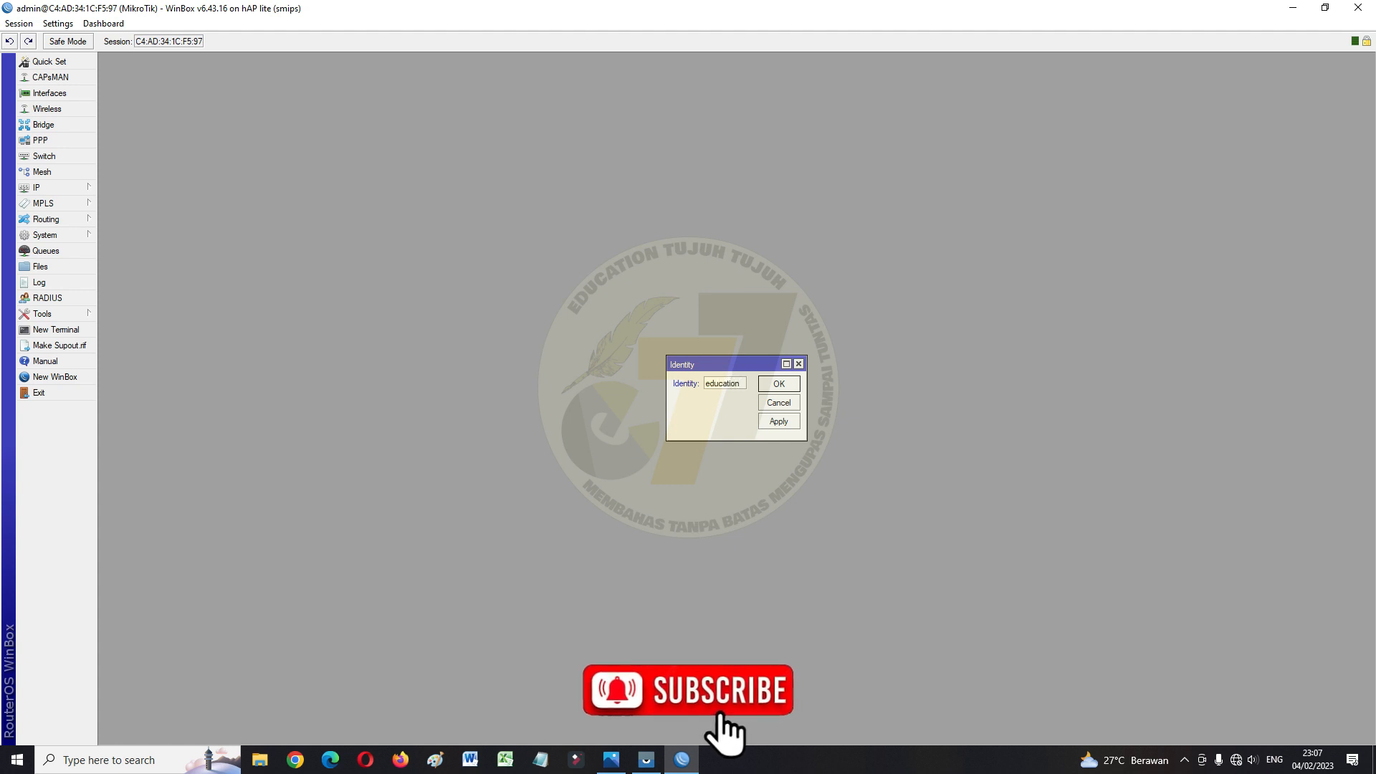
{"action": "type", "text": "77"}
{"action": "left_click", "coordinate": [779, 421]}
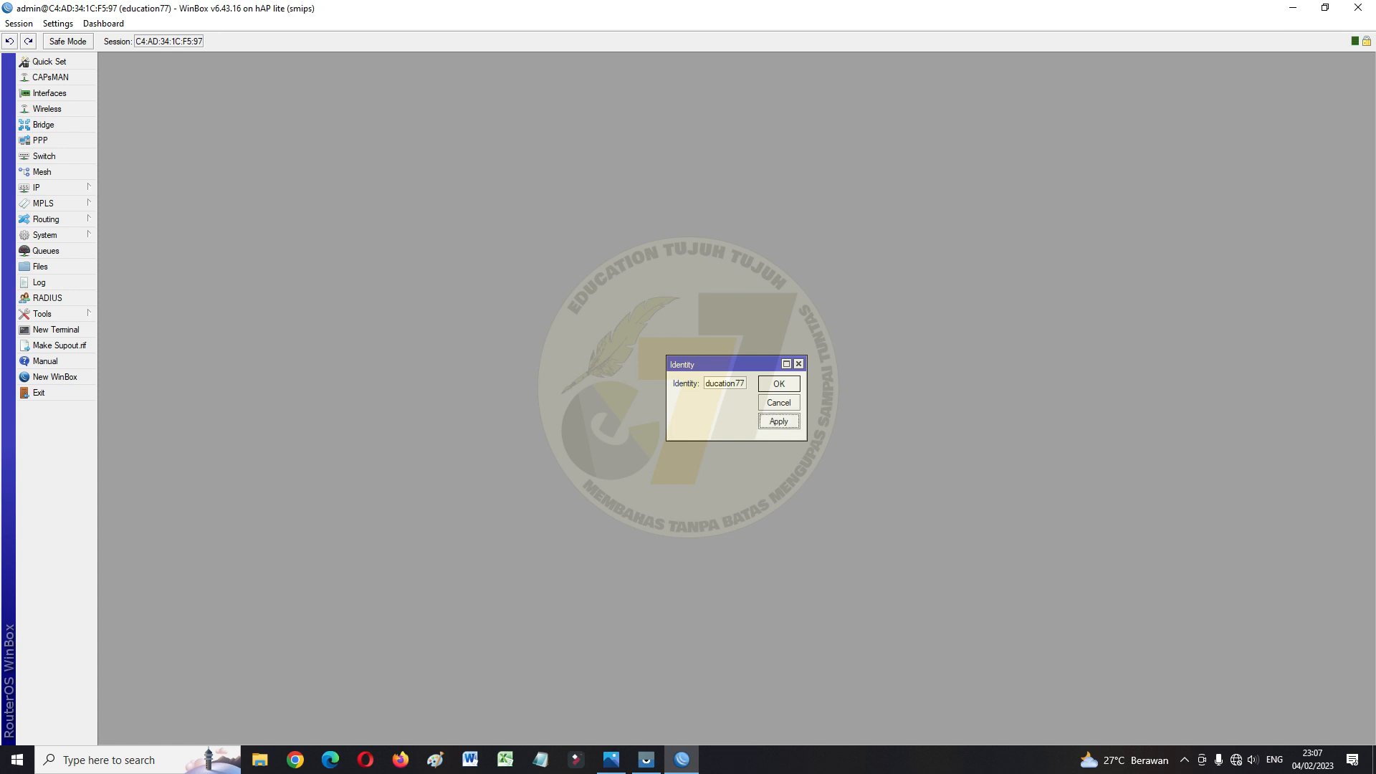
{"action": "left_click", "coordinate": [779, 384]}
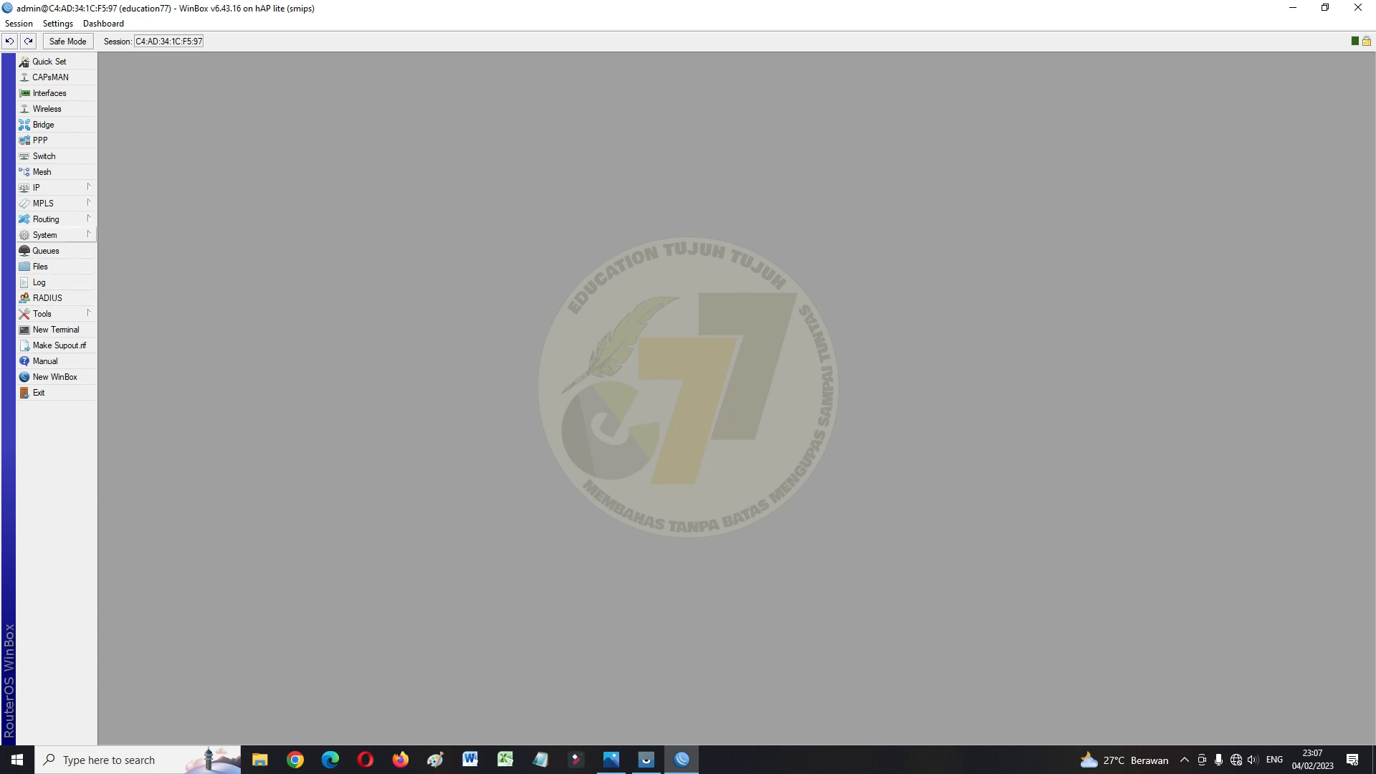
Reboot the router from System > Reboot and confirm the prompt
{"action": "left_click", "coordinate": [50, 235]}
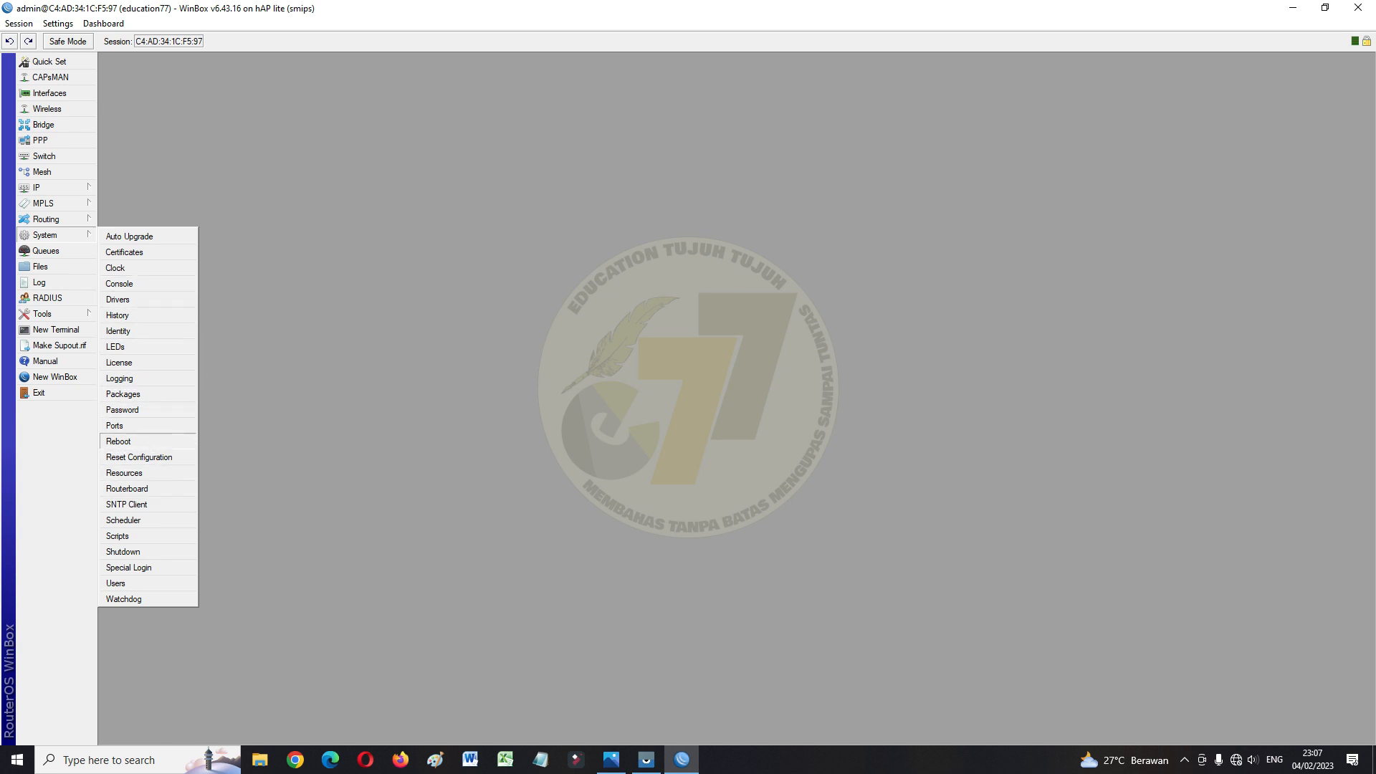
{"action": "left_click", "coordinate": [119, 441]}
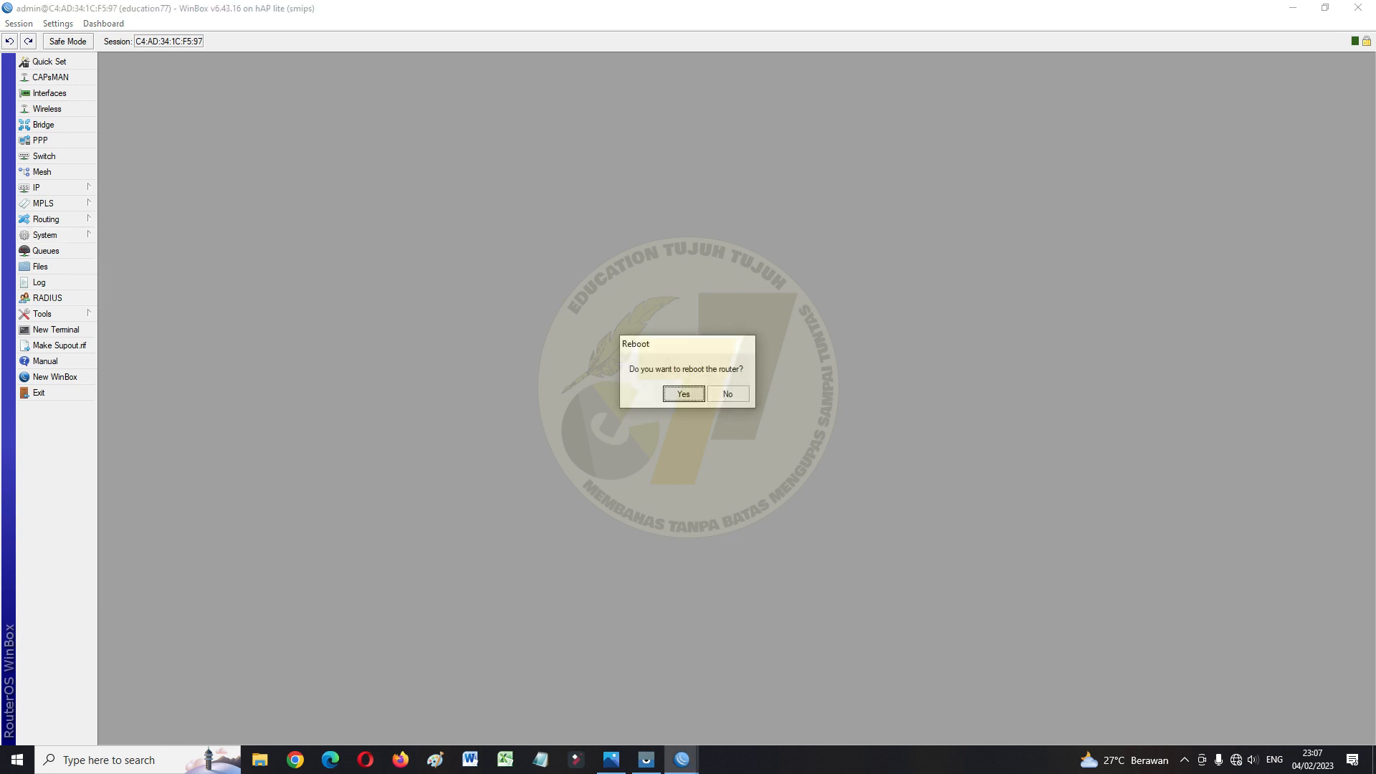
{"action": "key", "text": "Return"}
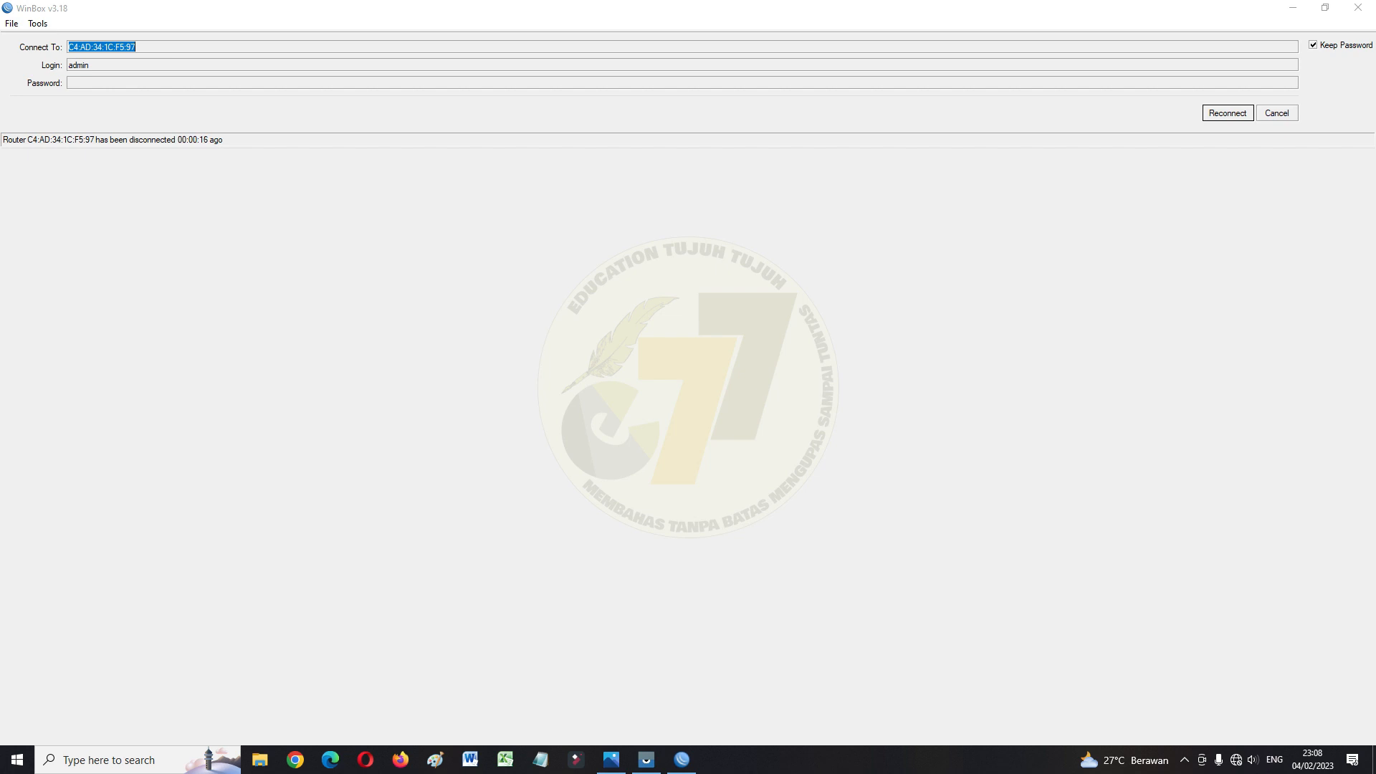
Reselect the education77 router and attempt login with the old admin account
{"action": "left_click", "coordinate": [1276, 113]}
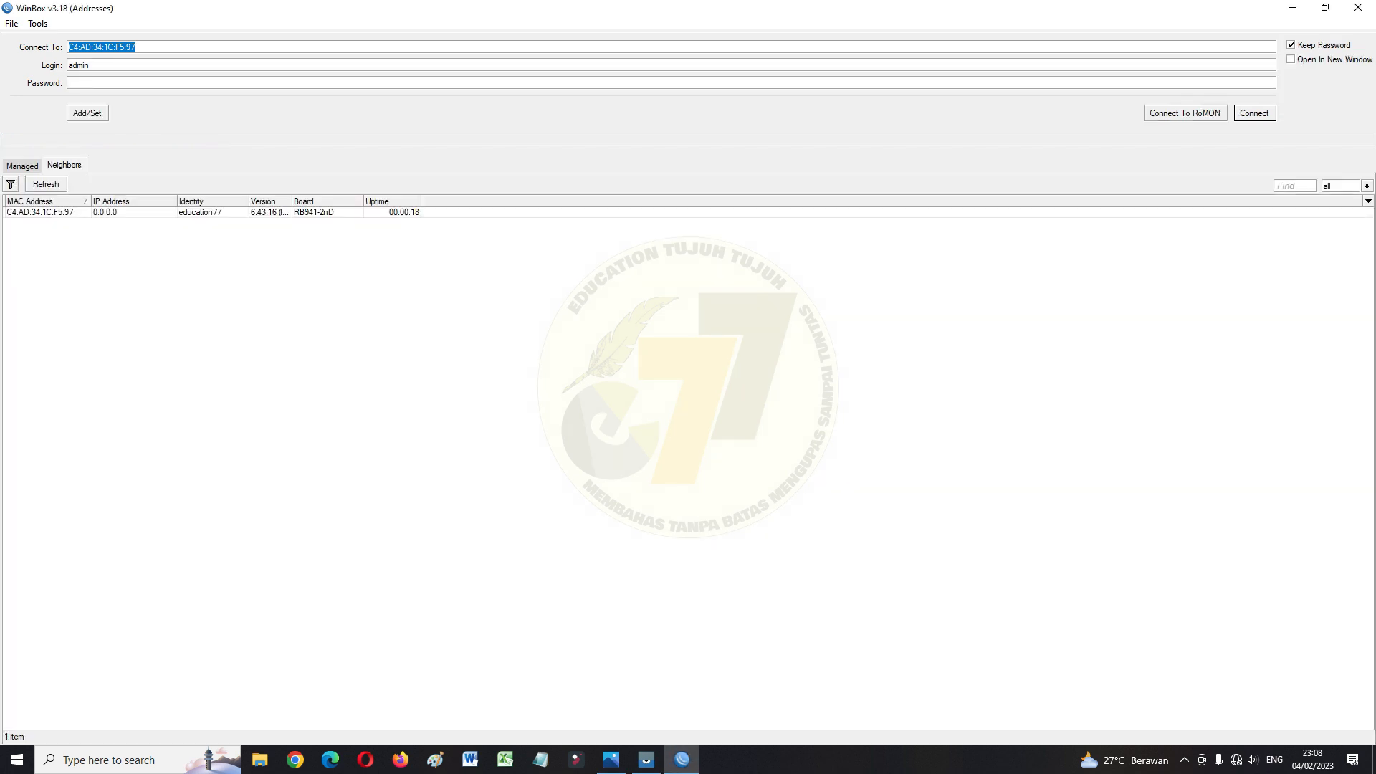
{"action": "left_click", "coordinate": [40, 213]}
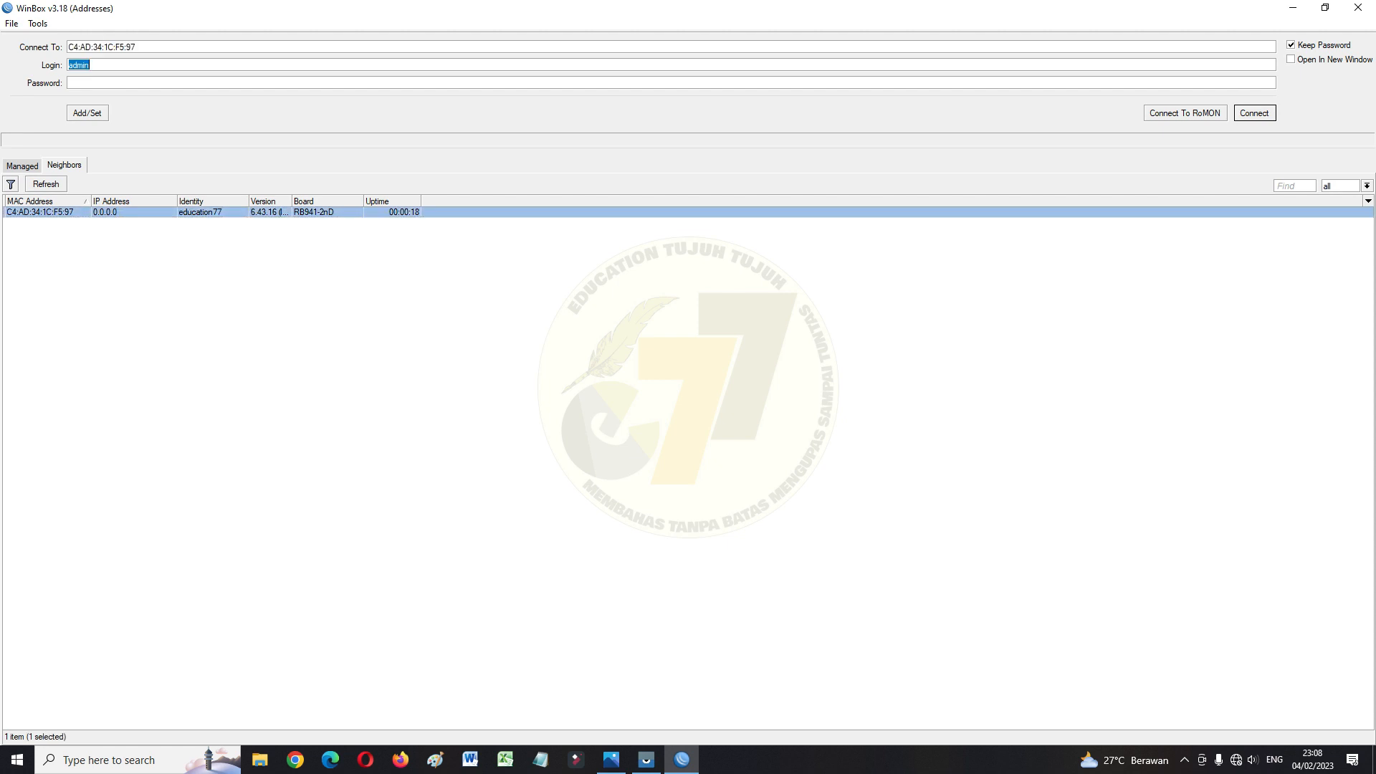
{"action": "left_click", "coordinate": [93, 83]}
{"action": "key", "text": "Return"}
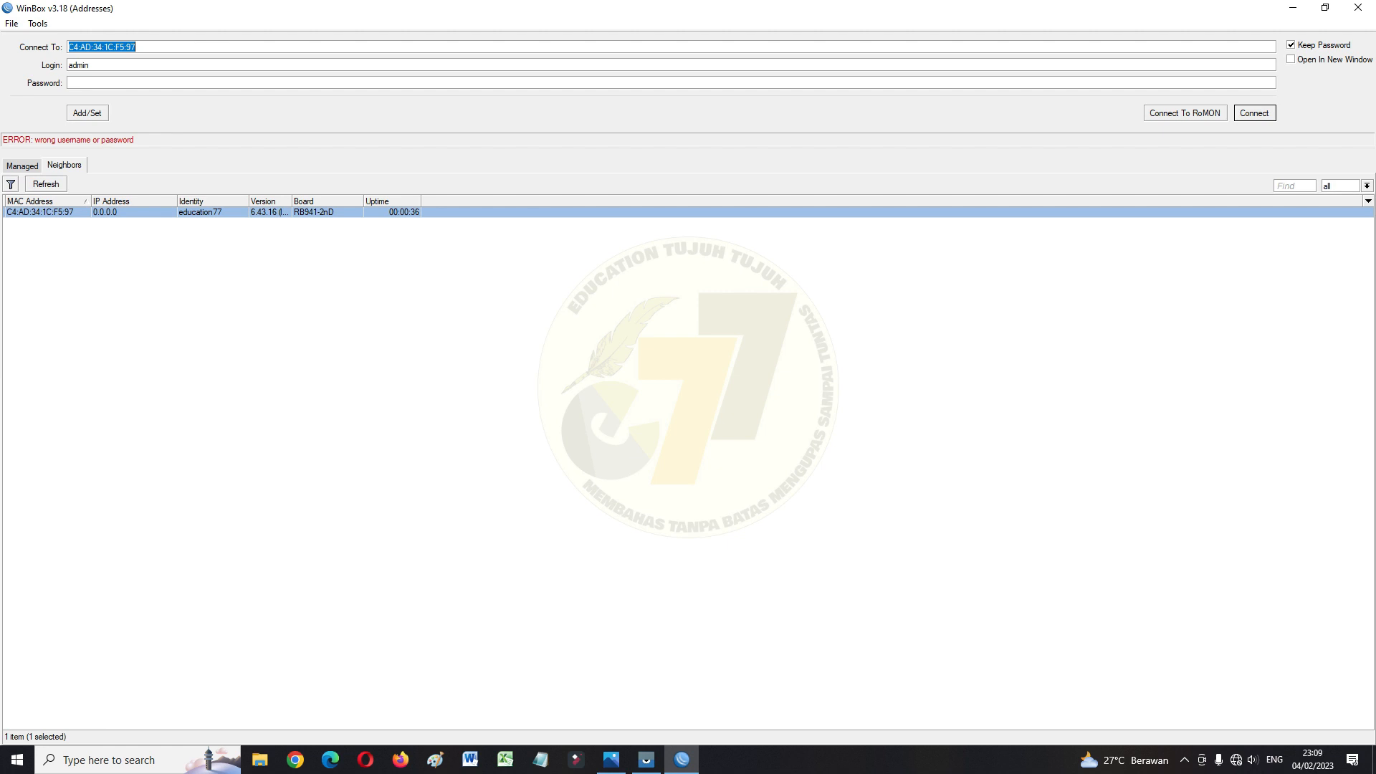
Log in as user education with its password
{"action": "key", "text": "Tab"}
{"action": "type", "text": "education**"}
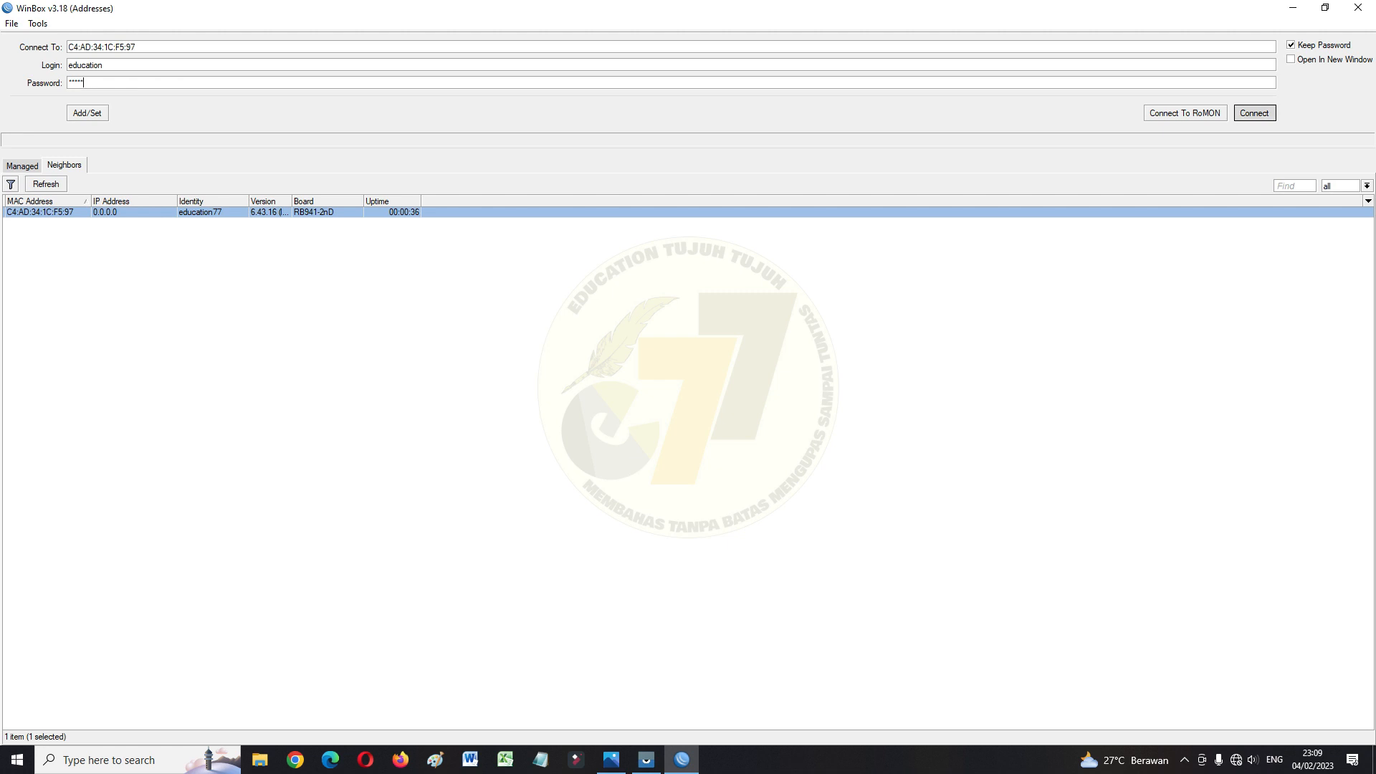
{"action": "type", "text": "***"}
{"action": "key", "text": "Return"}
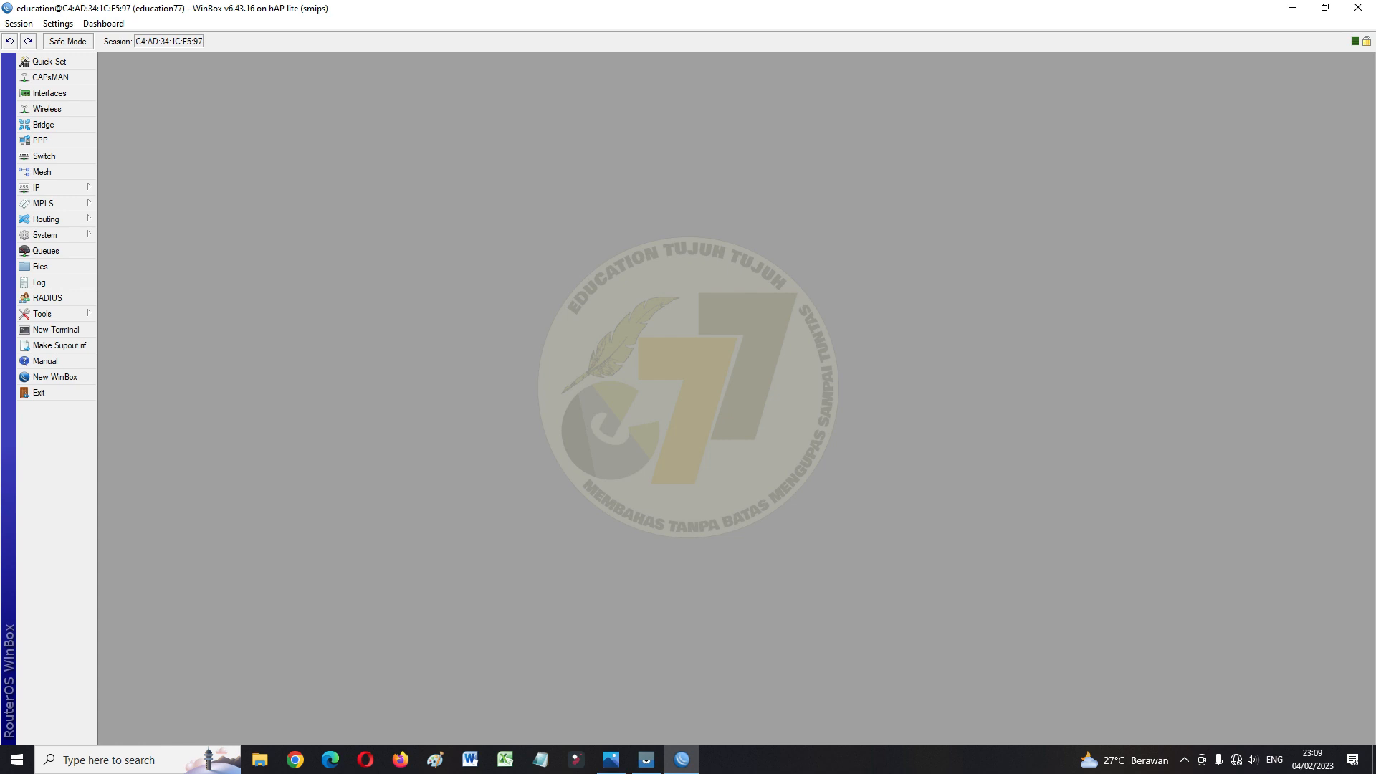
Rename interface ether1 to ether1/MODEM
{"action": "left_click", "coordinate": [50, 93]}
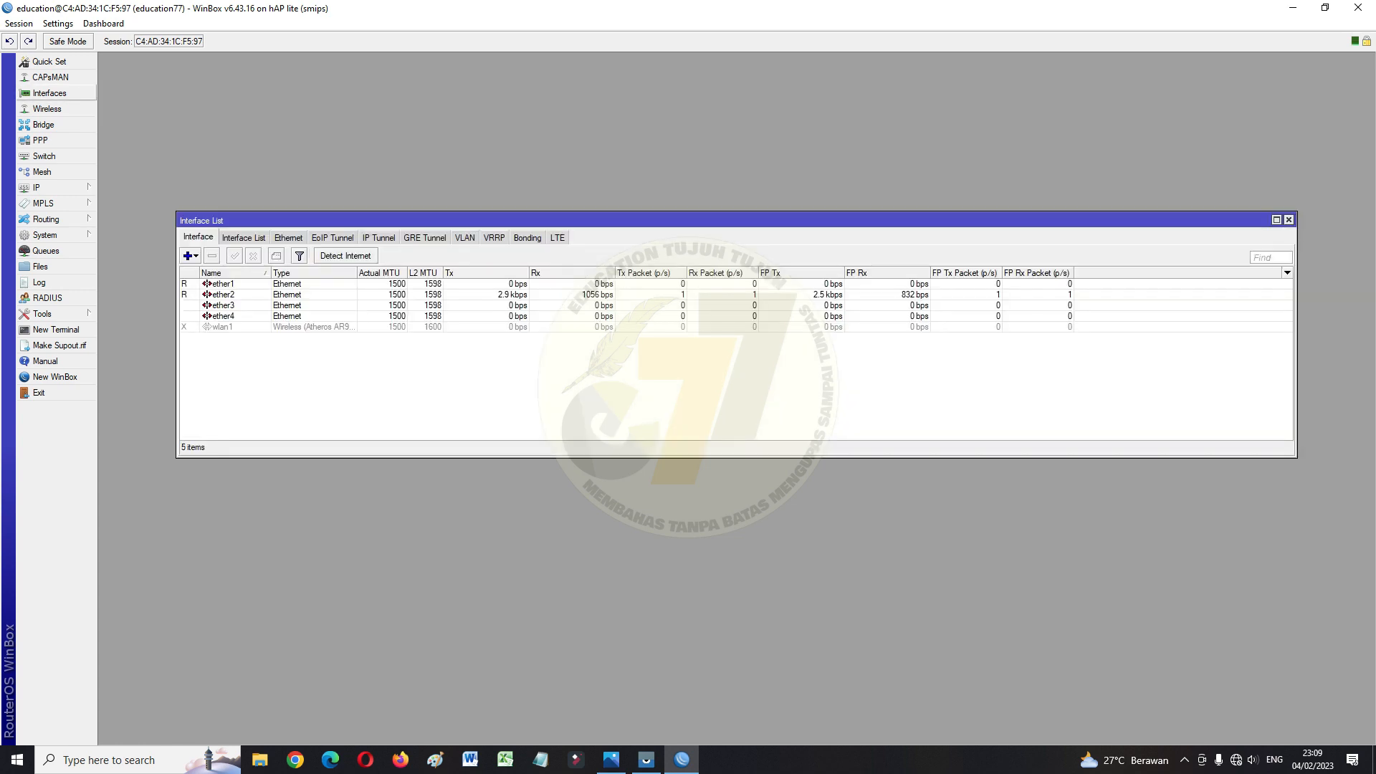
{"action": "left_click_drag", "start_coordinate": [488, 221], "coordinate": [515, 149]}
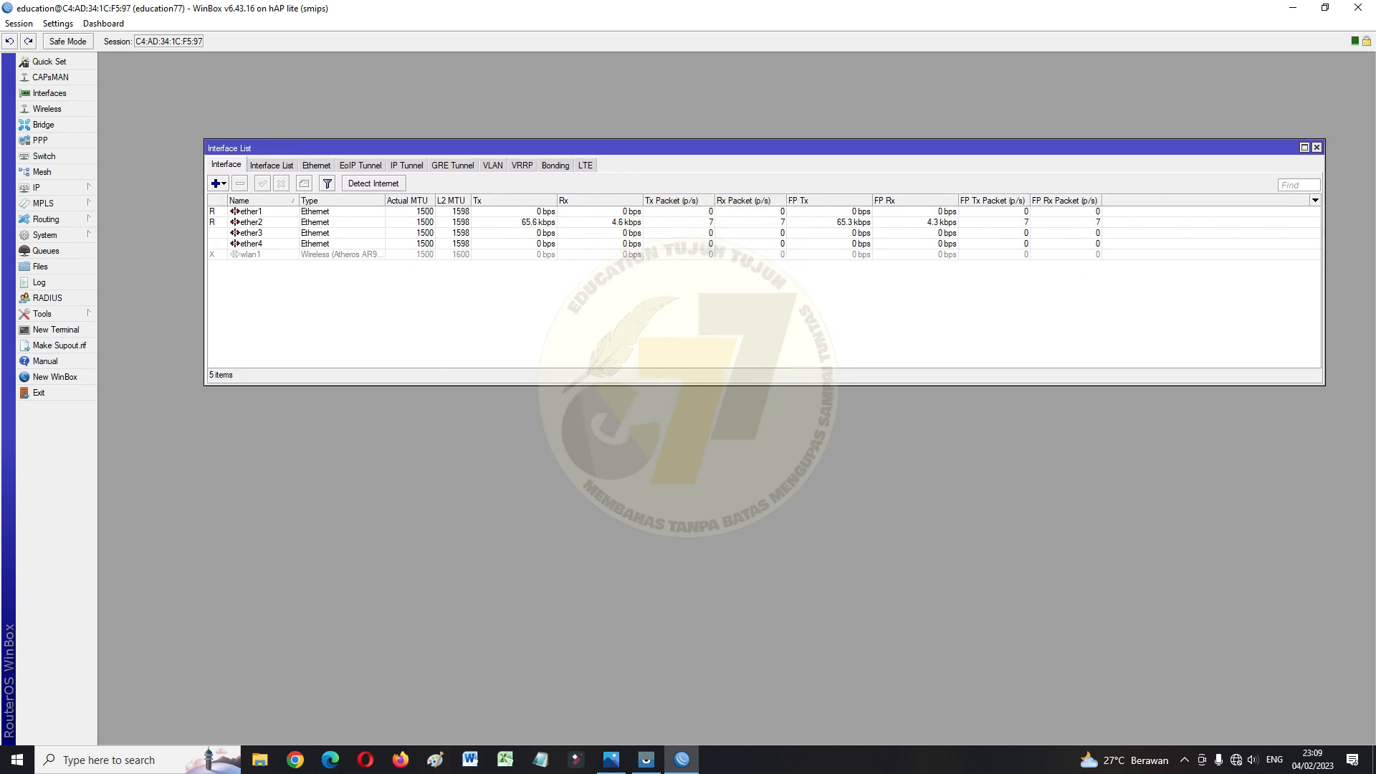
{"action": "double_click", "coordinate": [251, 211]}
{"action": "left_click", "coordinate": [702, 274]}
{"action": "type", "text": "/M"}
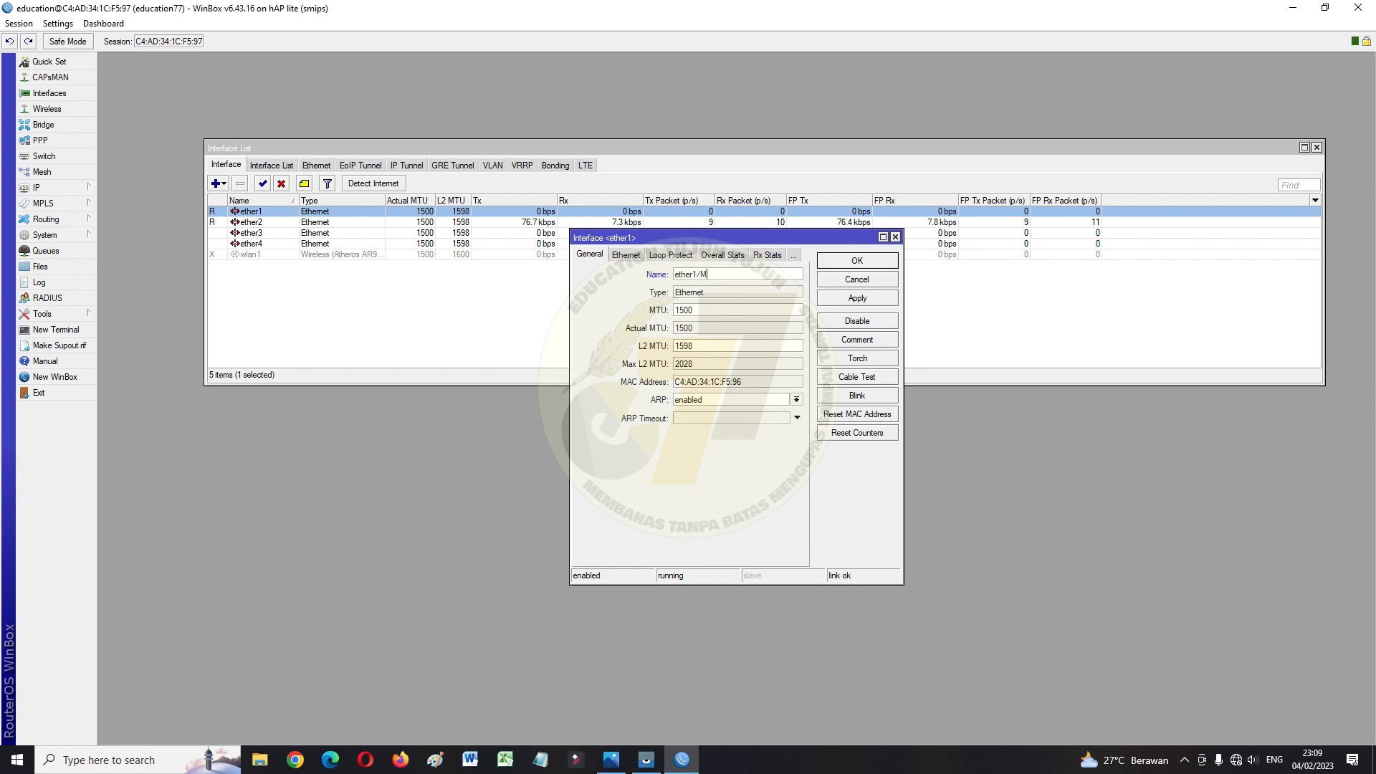
{"action": "type", "text": "ODEM"}
{"action": "left_click", "coordinate": [858, 298]}
{"action": "left_click", "coordinate": [857, 260]}
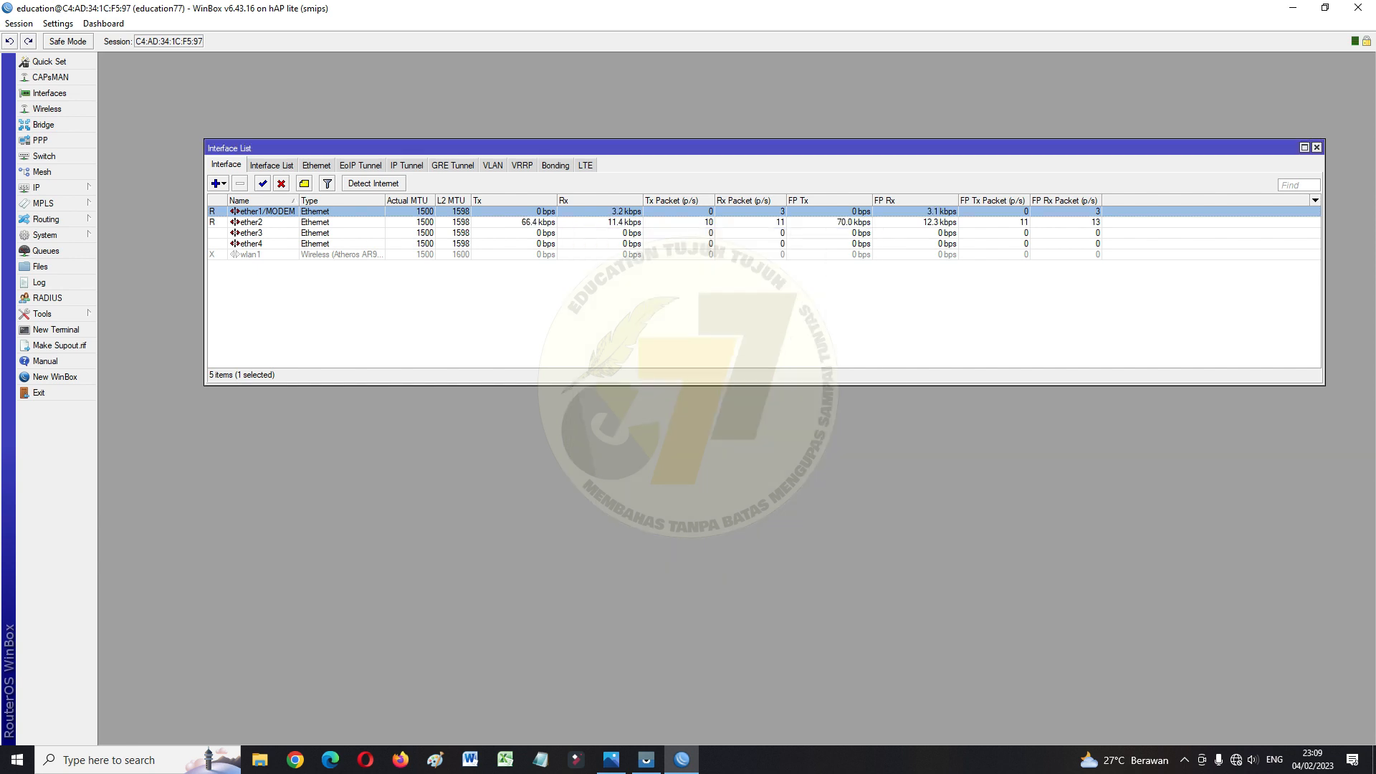
Rename interface ether2 to ether2/LAN
{"action": "double_click", "coordinate": [252, 222]}
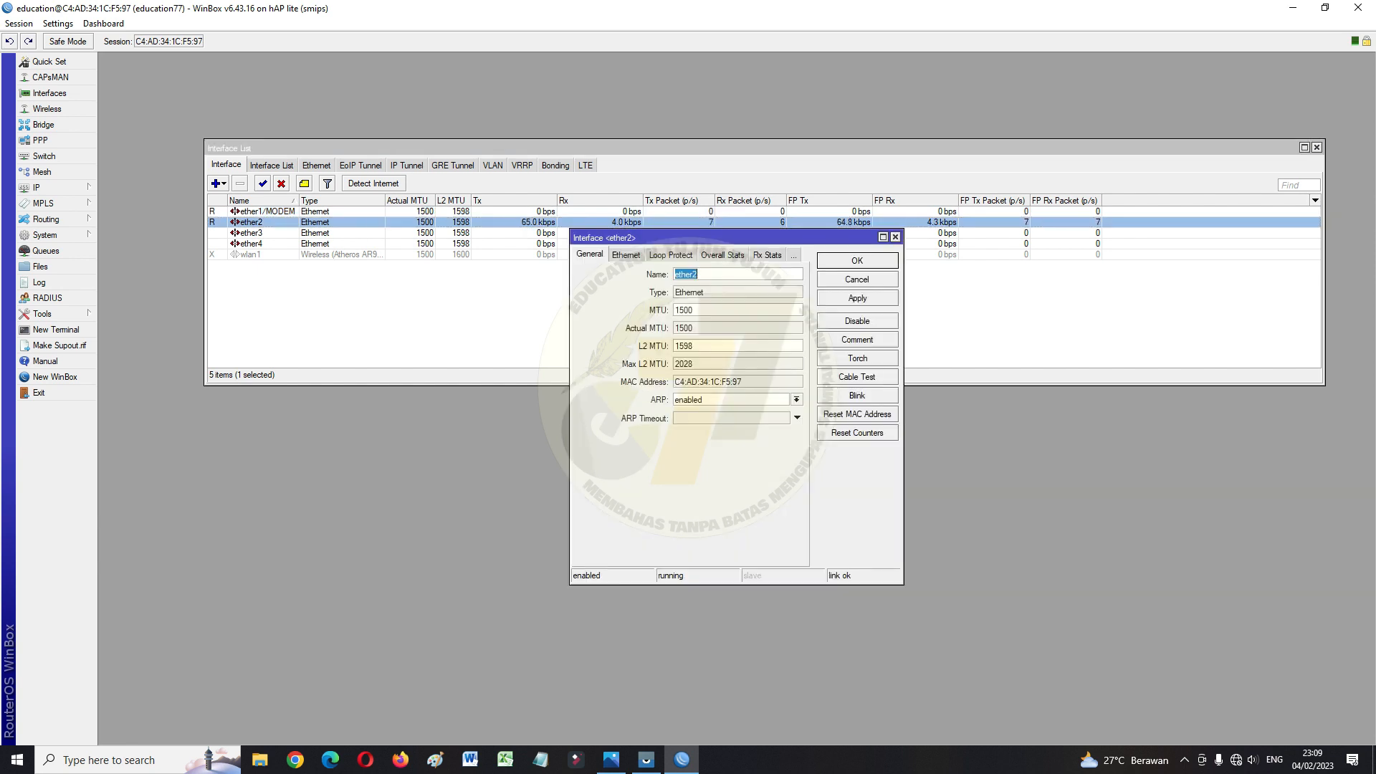
{"action": "left_click", "coordinate": [710, 274]}
{"action": "type", "text": "/LAN"}
{"action": "left_click", "coordinate": [857, 298]}
{"action": "left_click", "coordinate": [857, 261]}
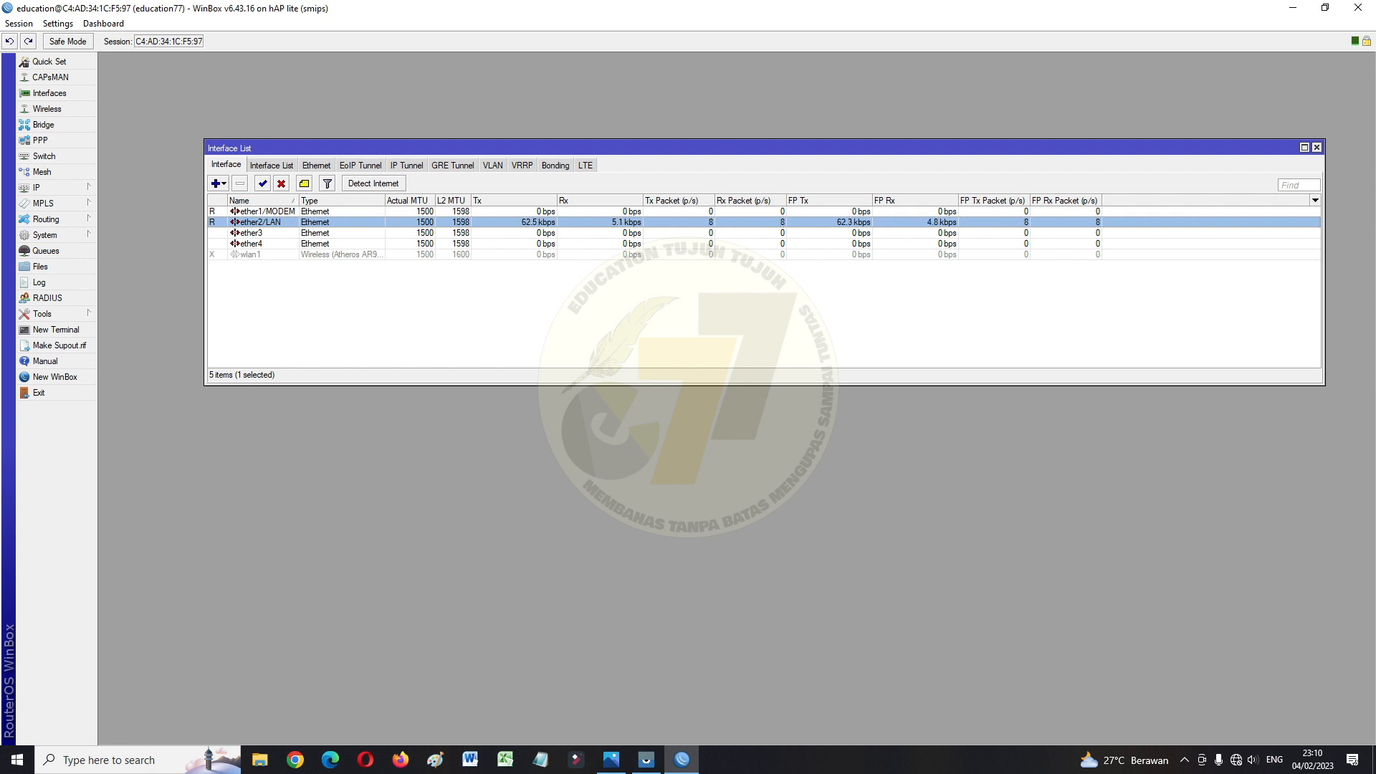
Enable the disabled wlan1 wireless interface
{"action": "left_click", "coordinate": [250, 255]}
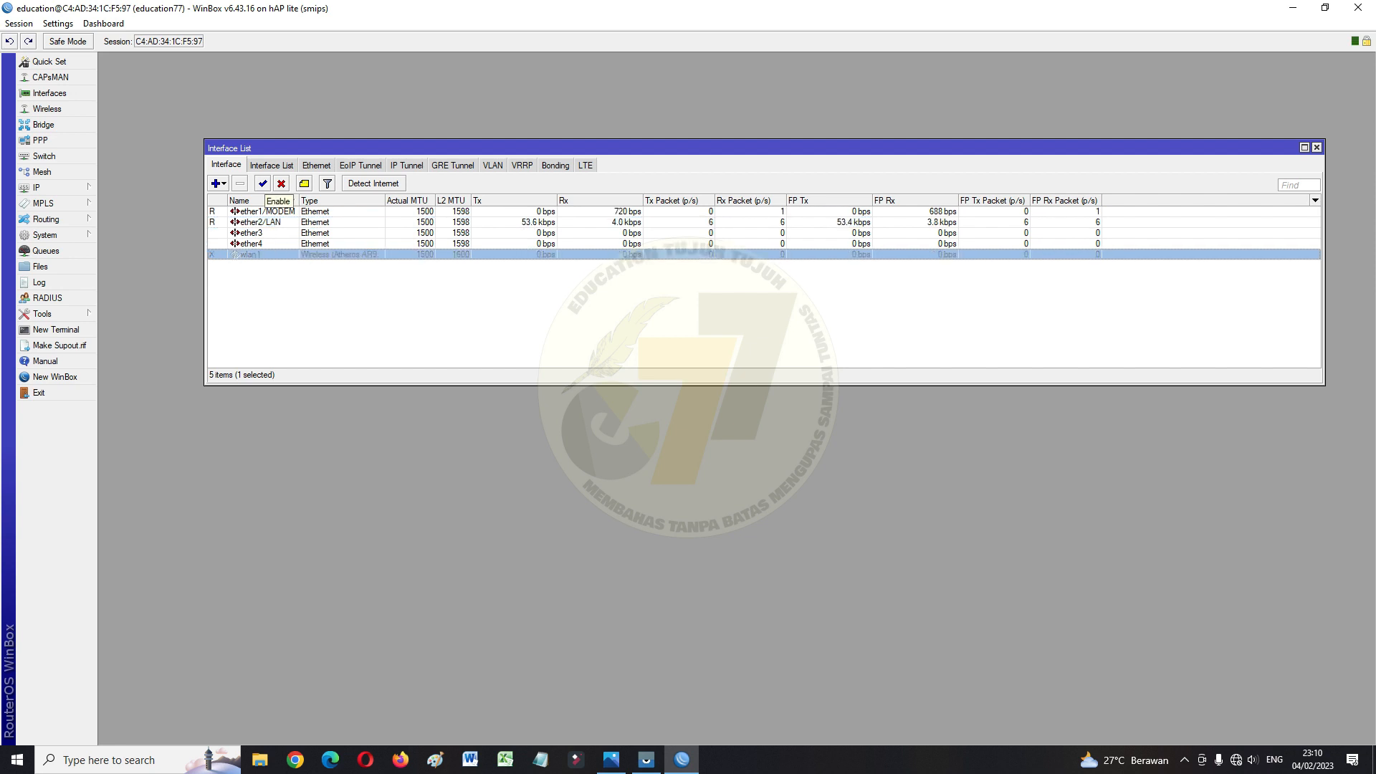
{"action": "left_click", "coordinate": [263, 184]}
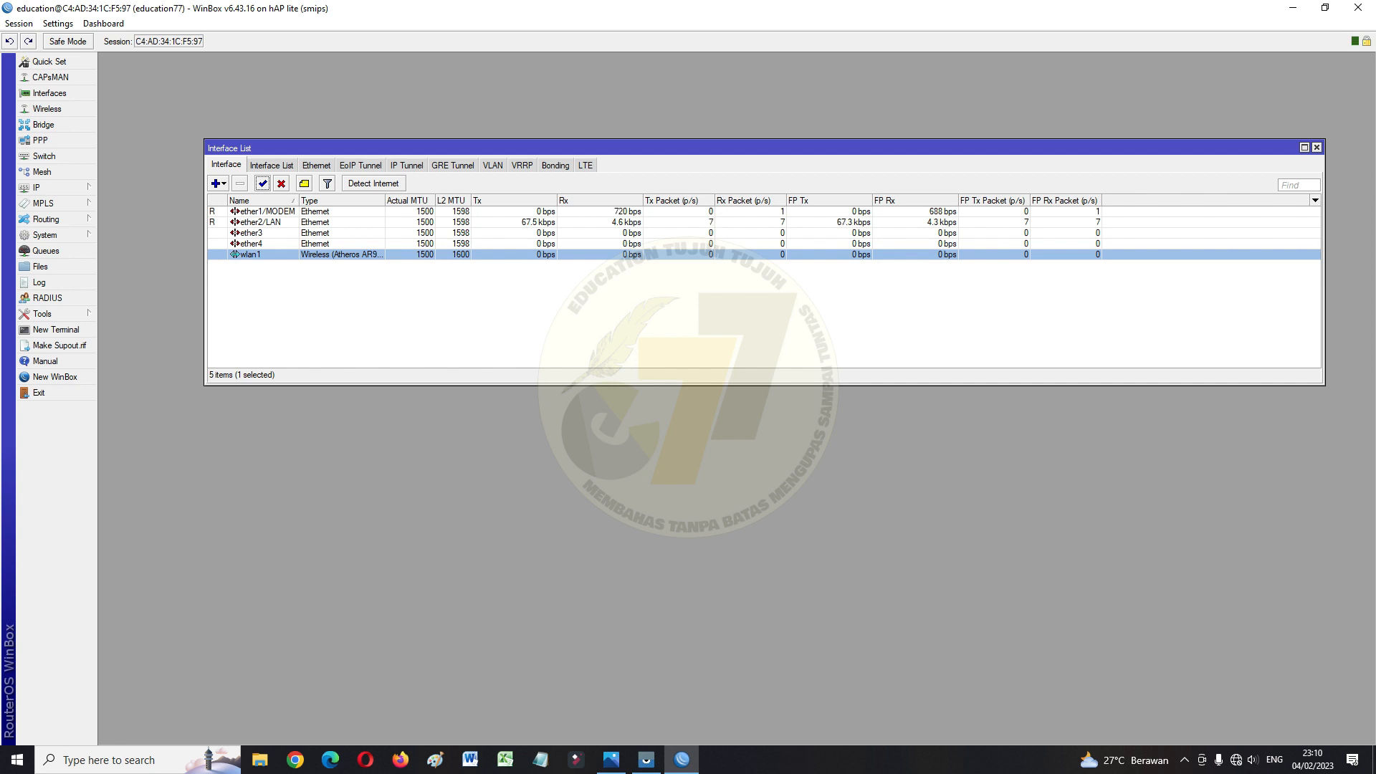
{"action": "left_click", "coordinate": [43, 187]}
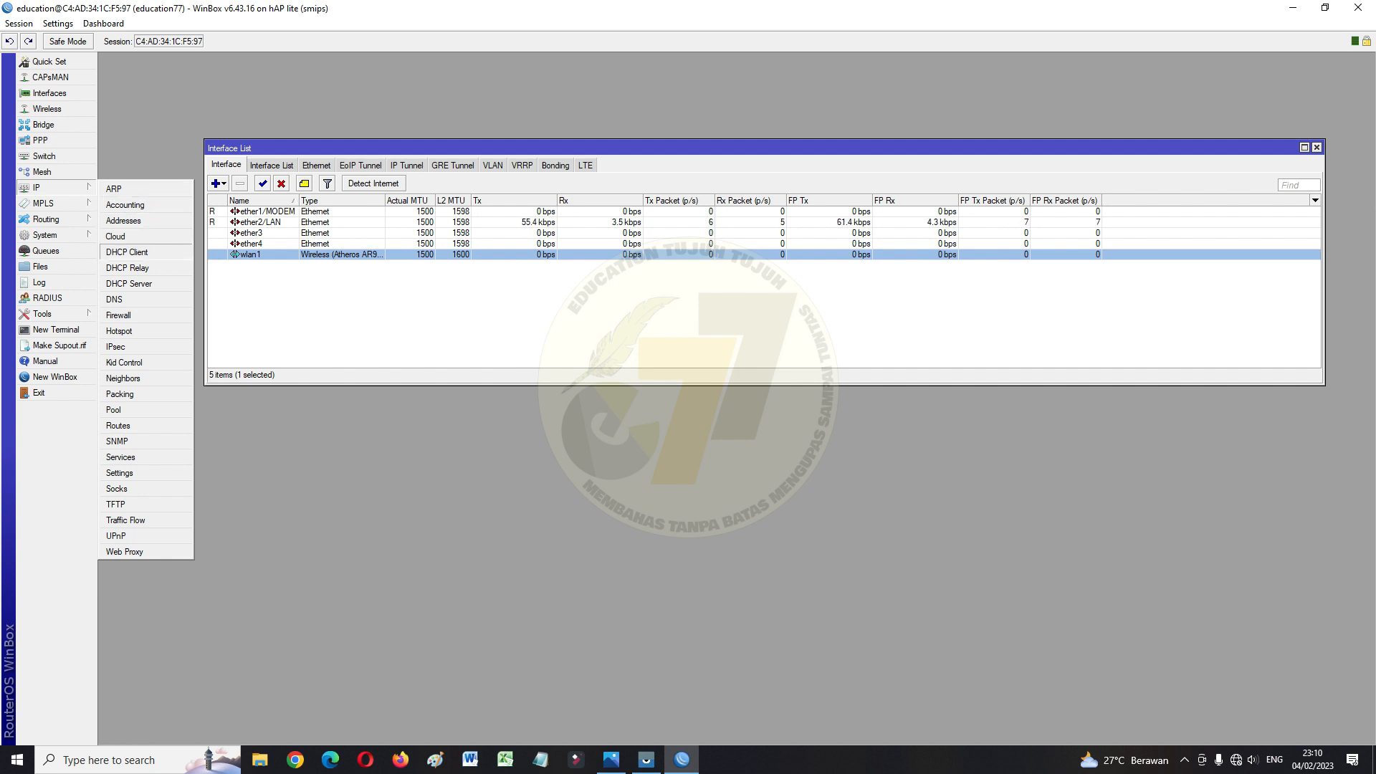
Add a DHCP client on ether1/MODEM, which binds 192.168.100.75/24
{"action": "left_click", "coordinate": [126, 252]}
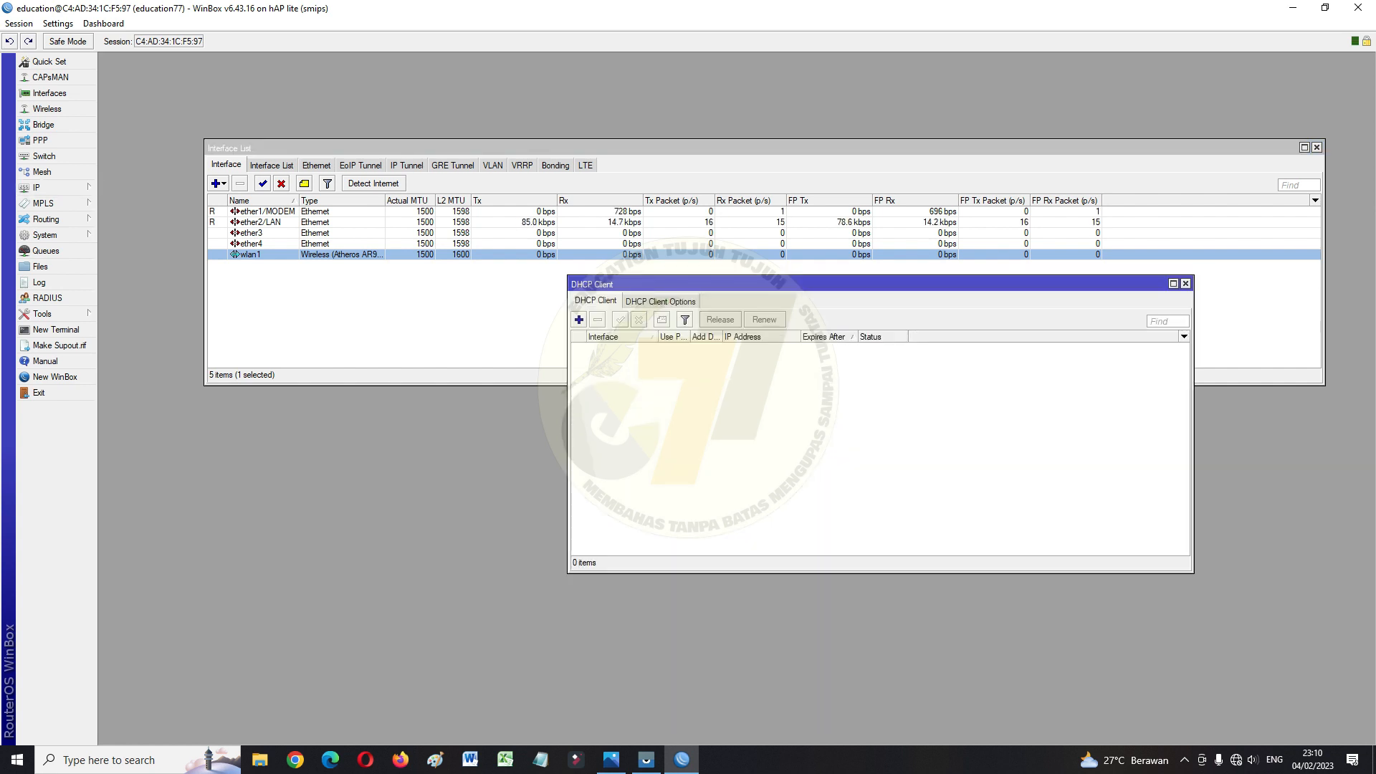
{"action": "left_click_drag", "start_coordinate": [789, 284], "coordinate": [691, 213]}
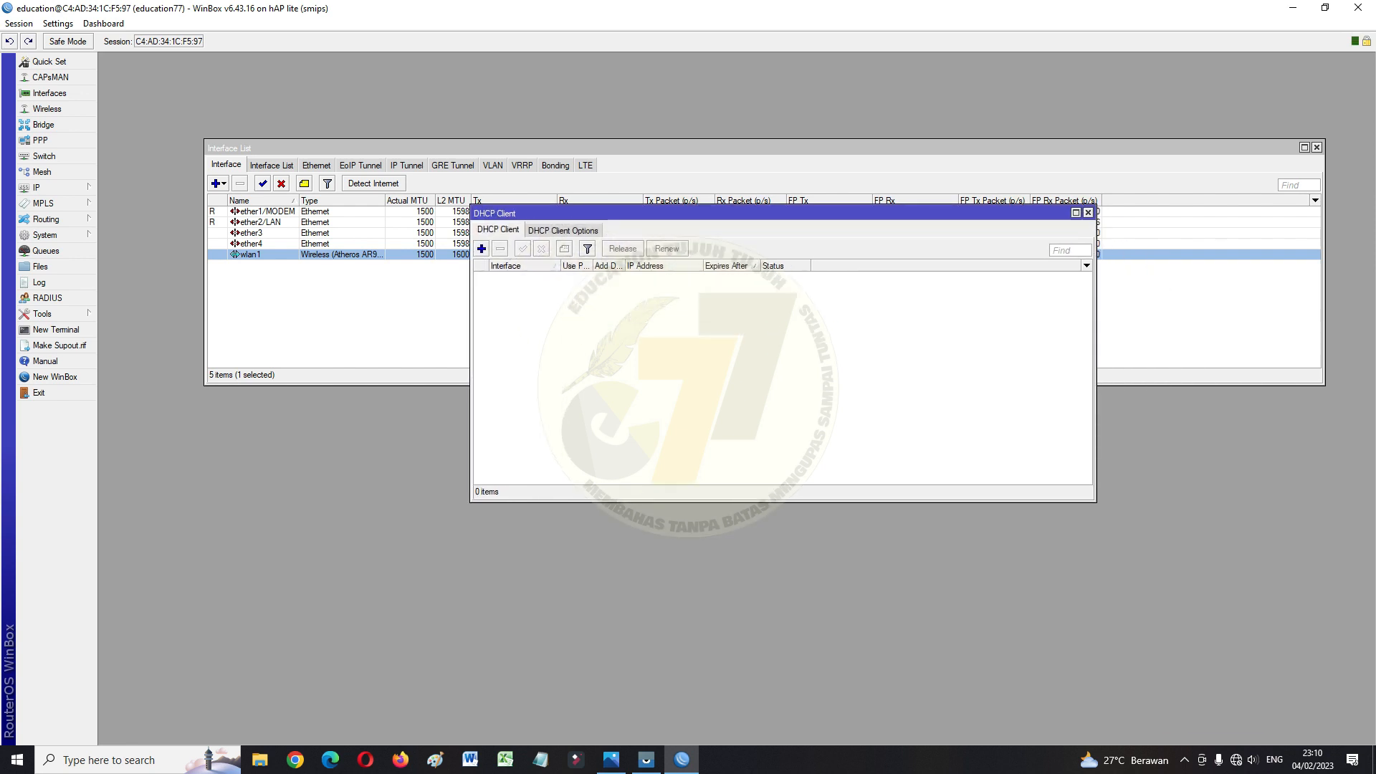
{"action": "left_click", "coordinate": [482, 248]}
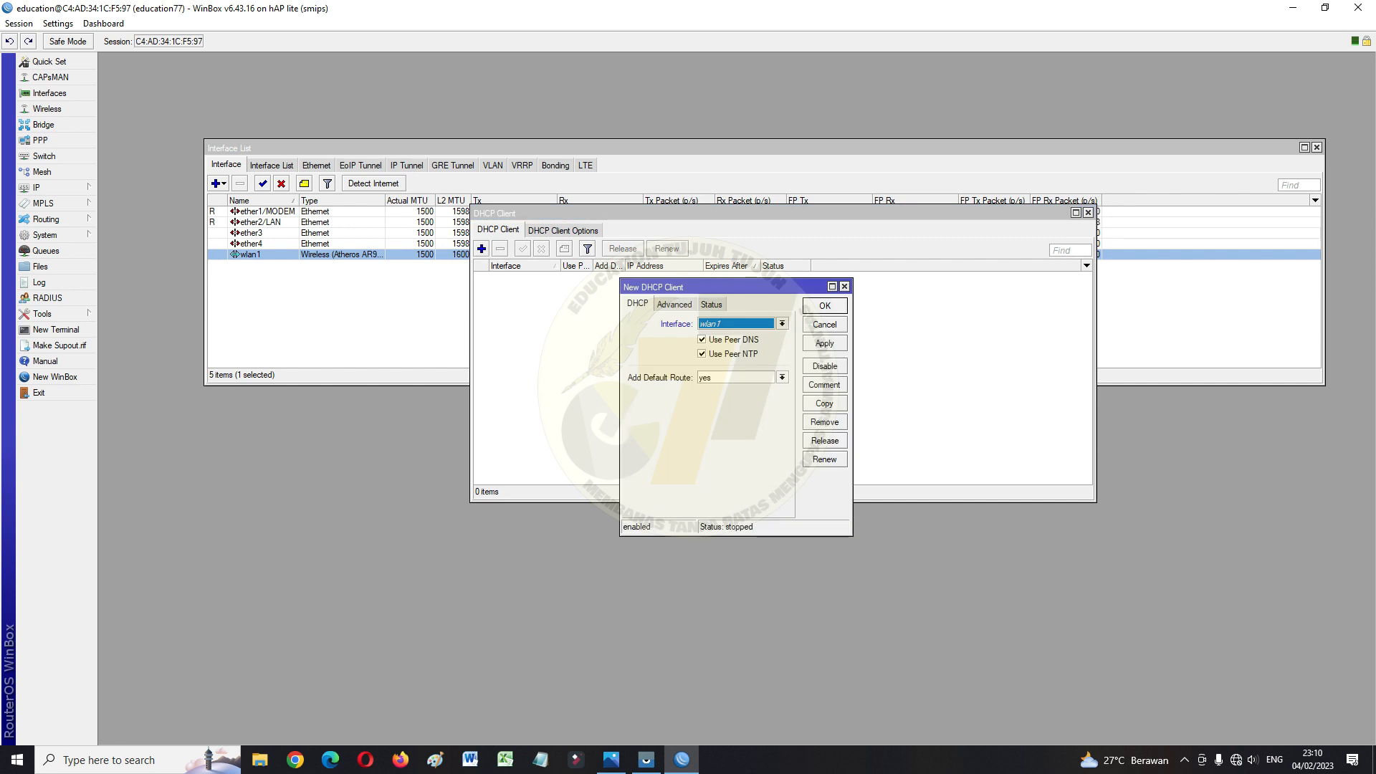
{"action": "left_click", "coordinate": [782, 323]}
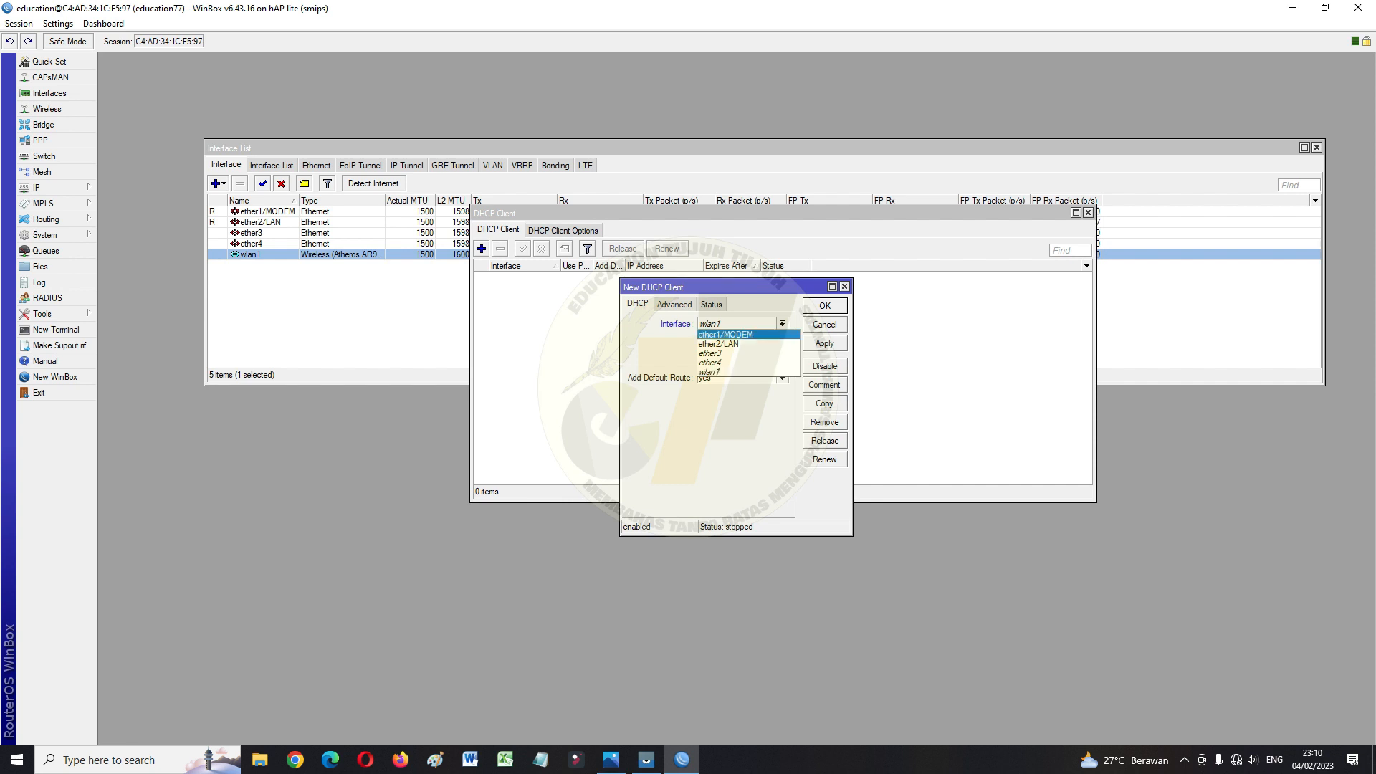
{"action": "key", "text": "Return"}
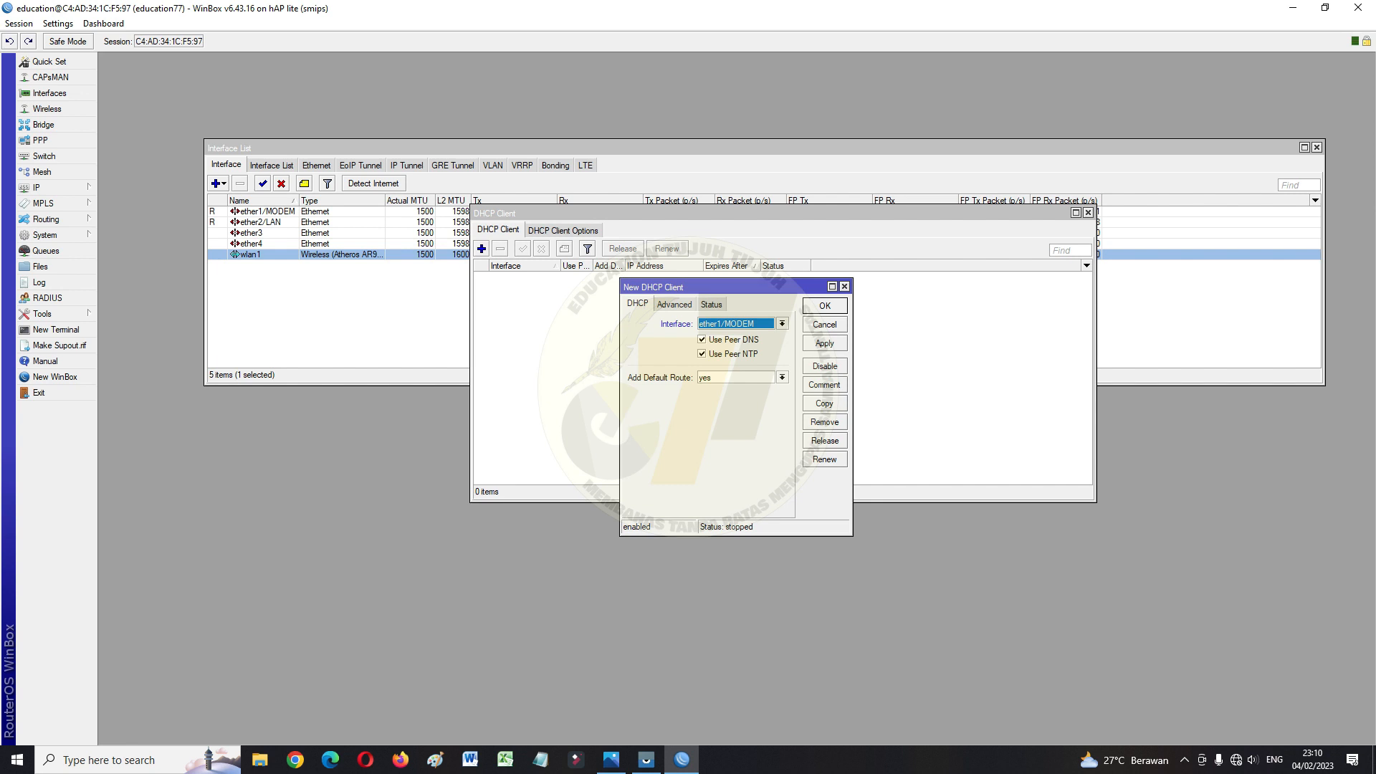
{"action": "left_click", "coordinate": [824, 343]}
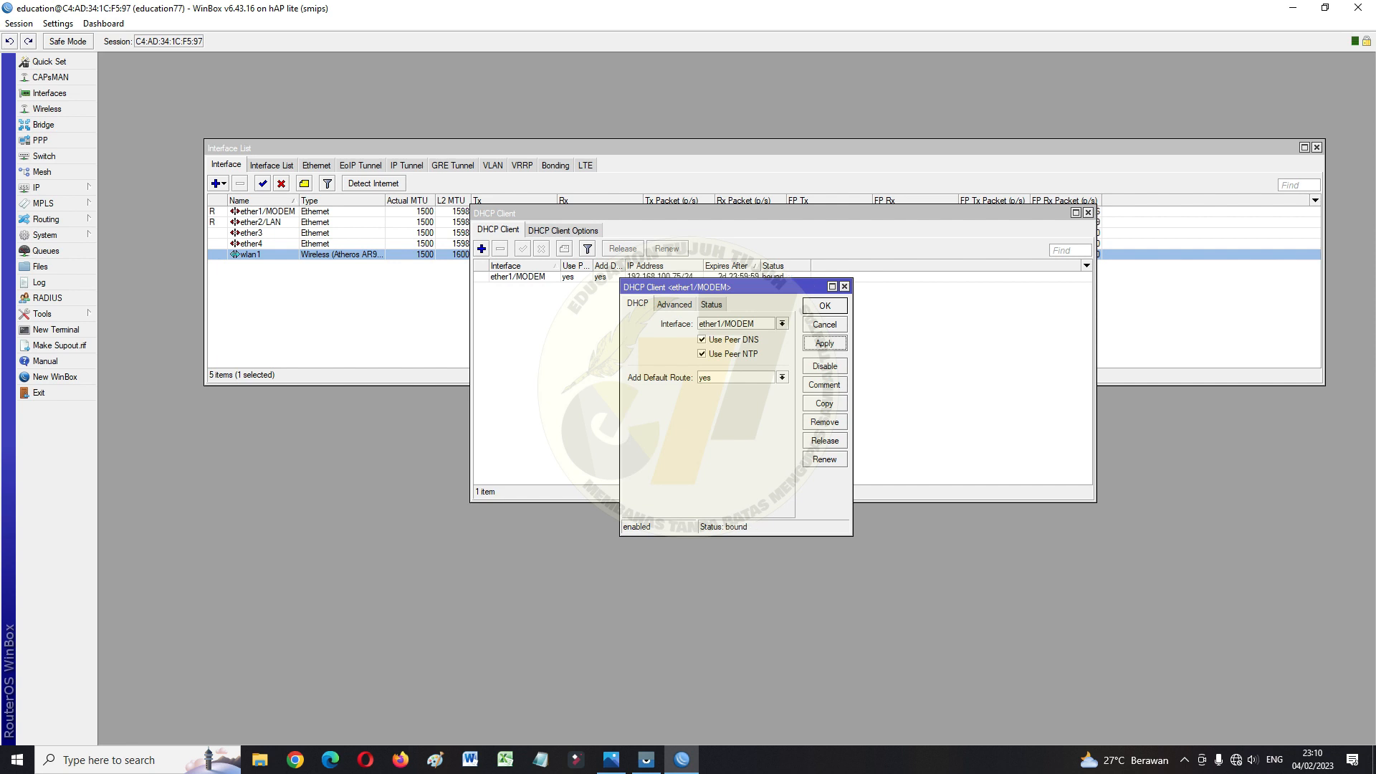
{"action": "key", "text": "Return"}
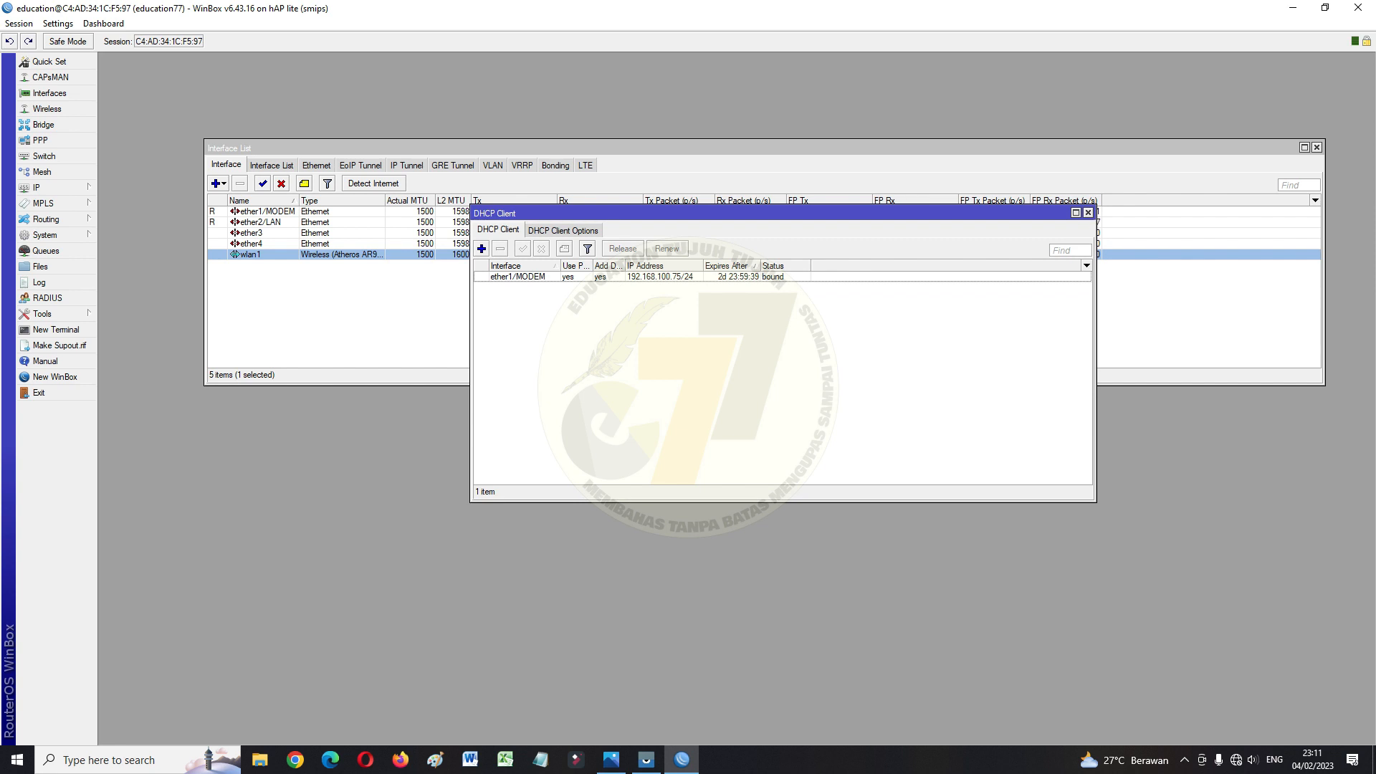
{"action": "left_click", "coordinate": [37, 187]}
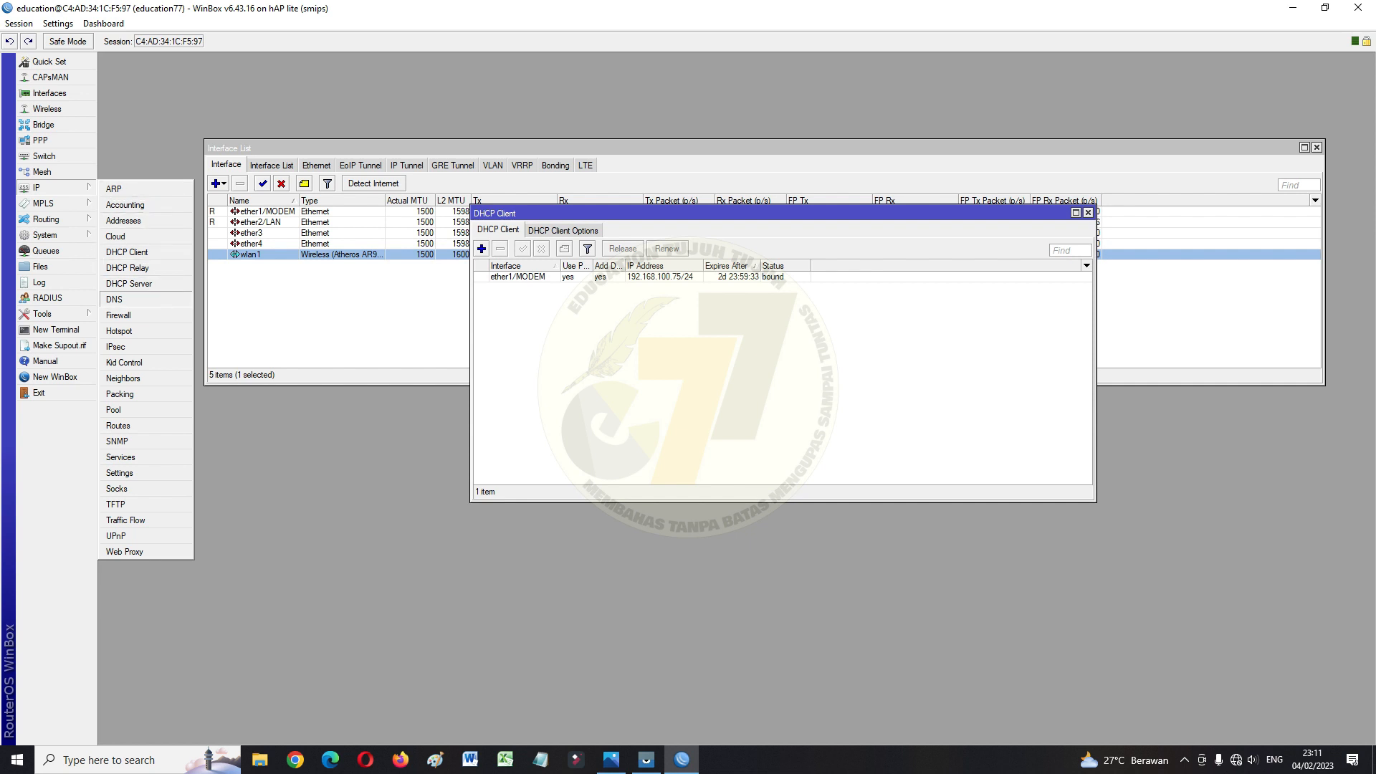
Set DNS servers 8.8.8.8 and 8.8.4.4 and allow remote requests
{"action": "left_click", "coordinate": [118, 299]}
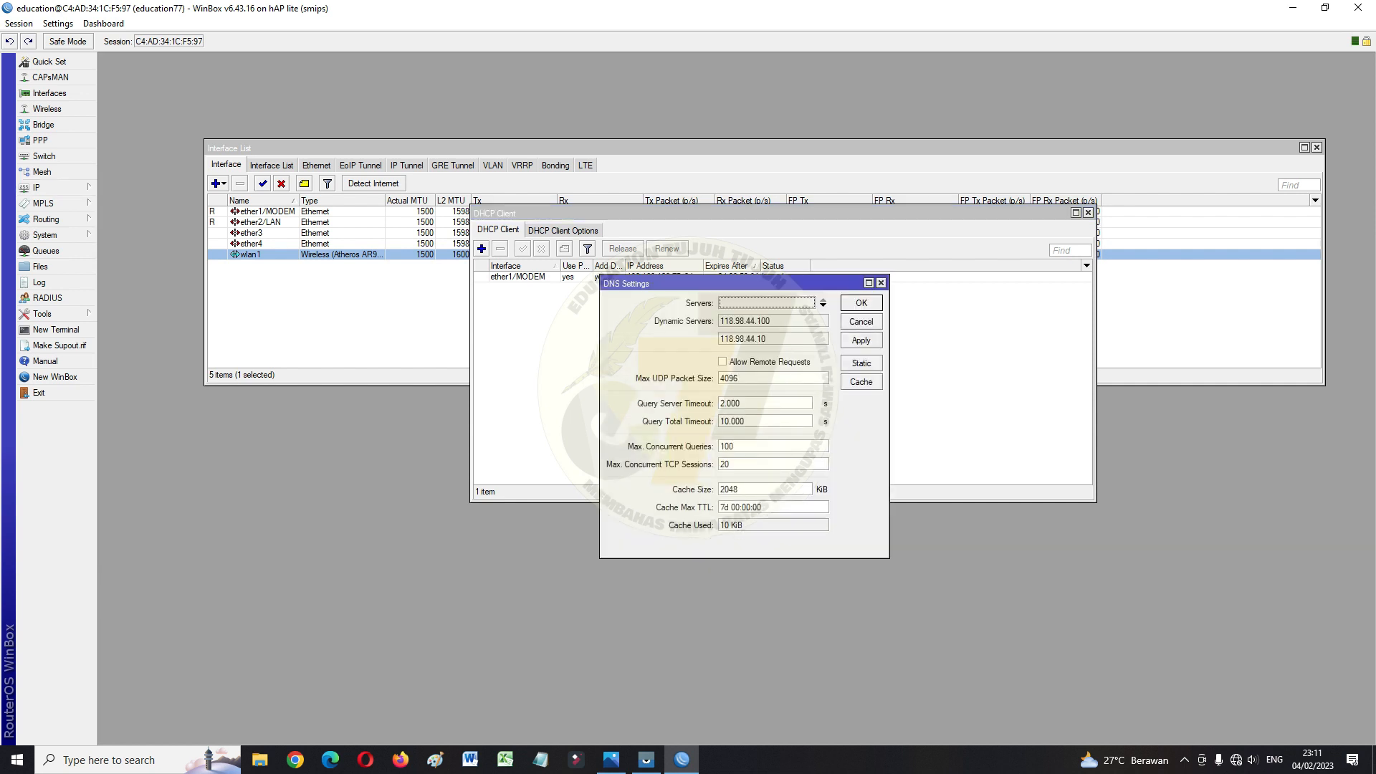
{"action": "left_click", "coordinate": [767, 303]}
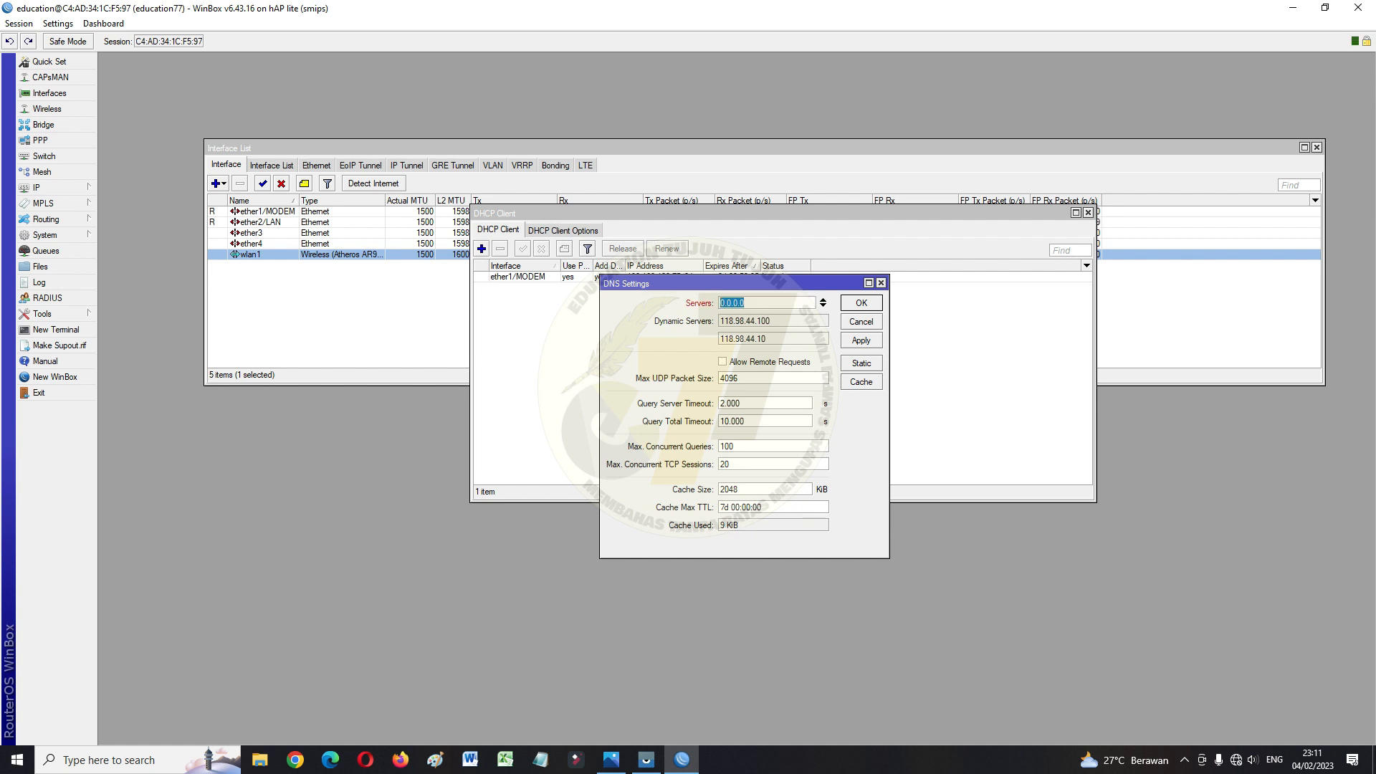
{"action": "type", "text": "8.8.8.8"}
{"action": "left_click", "coordinate": [823, 305]}
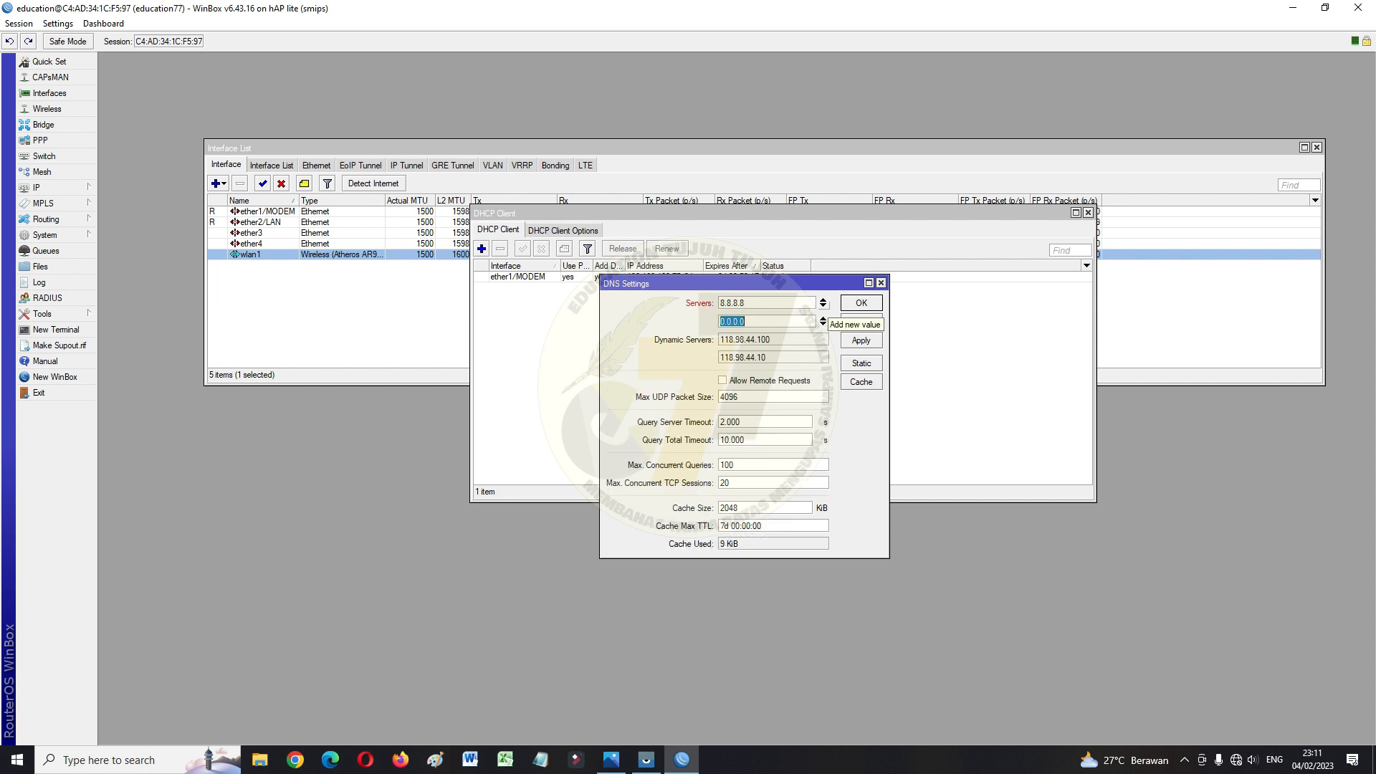
{"action": "type", "text": "8"}
{"action": "left_click", "coordinate": [722, 380]}
{"action": "left_click", "coordinate": [861, 340]}
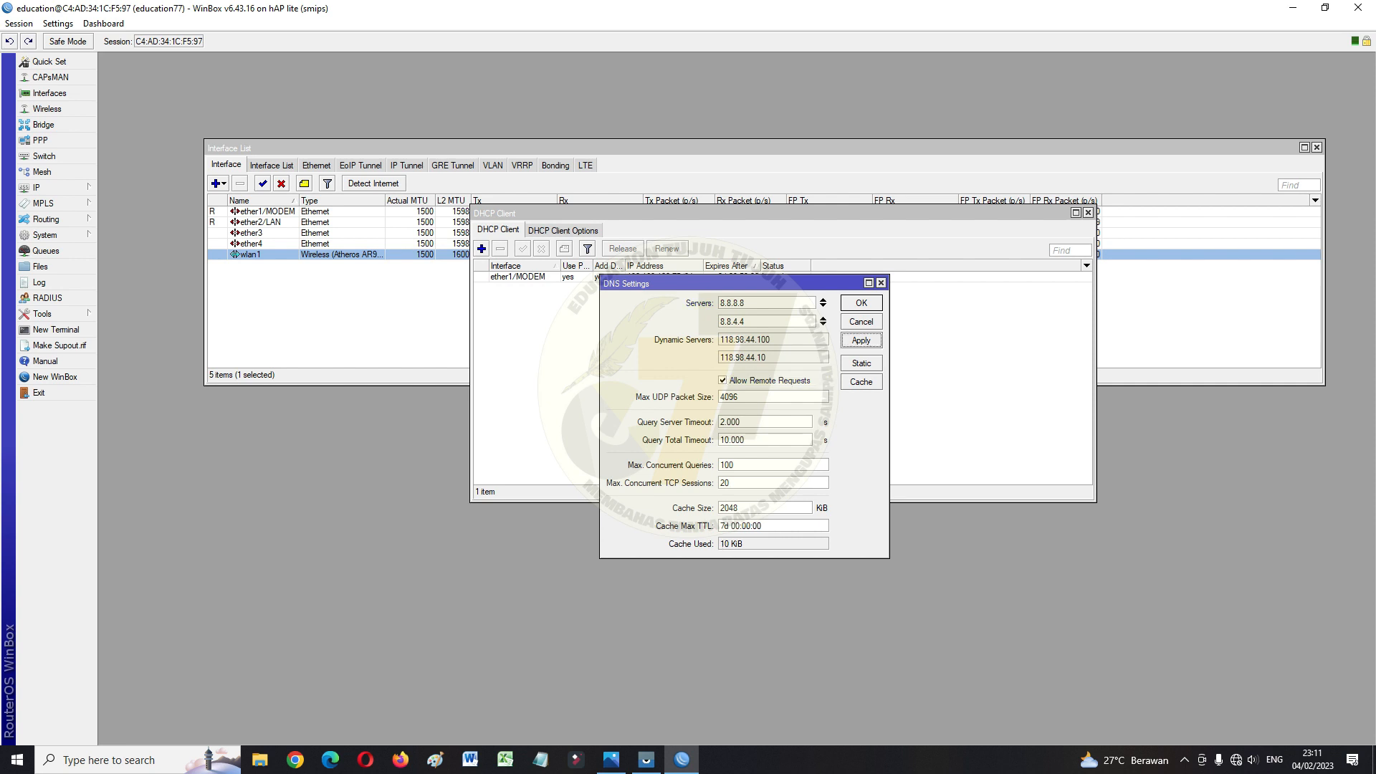
{"action": "left_click", "coordinate": [861, 302]}
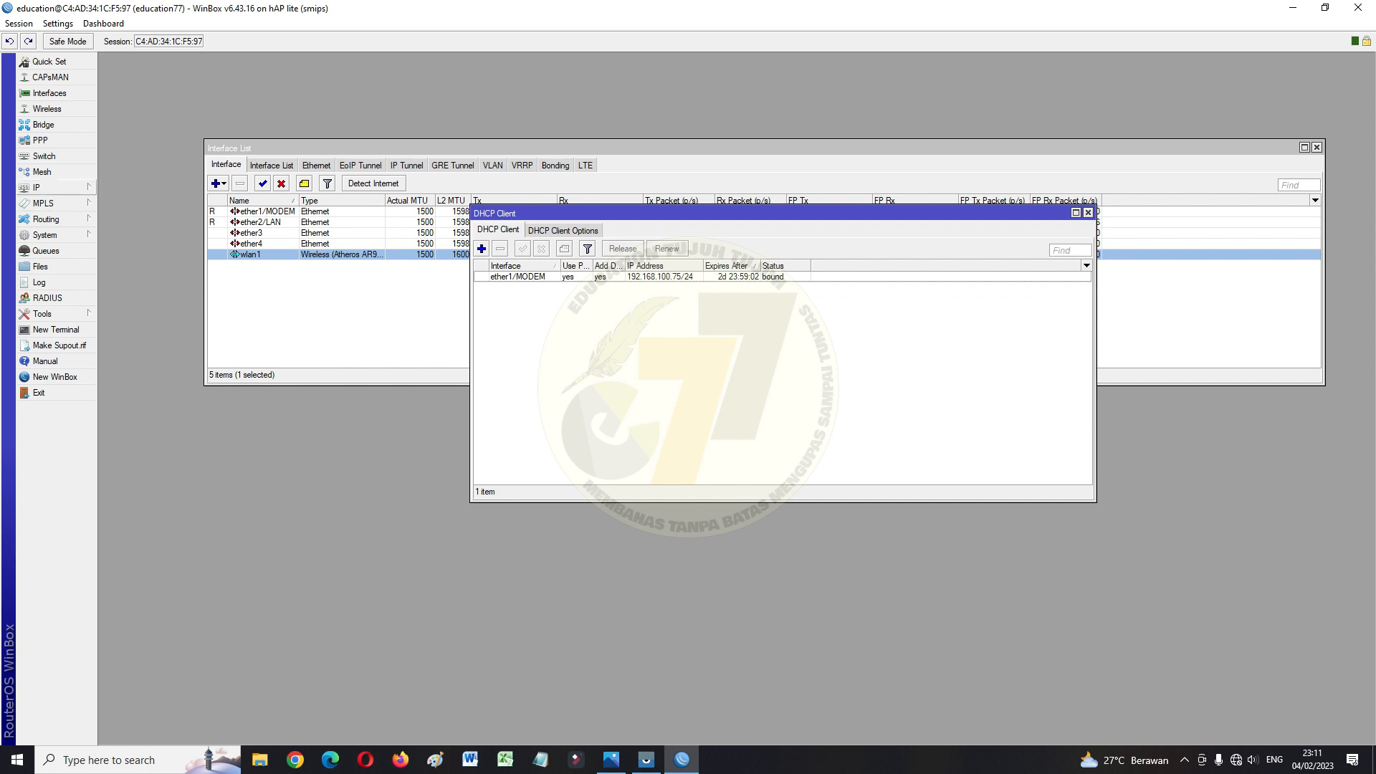
{"action": "left_click", "coordinate": [39, 187]}
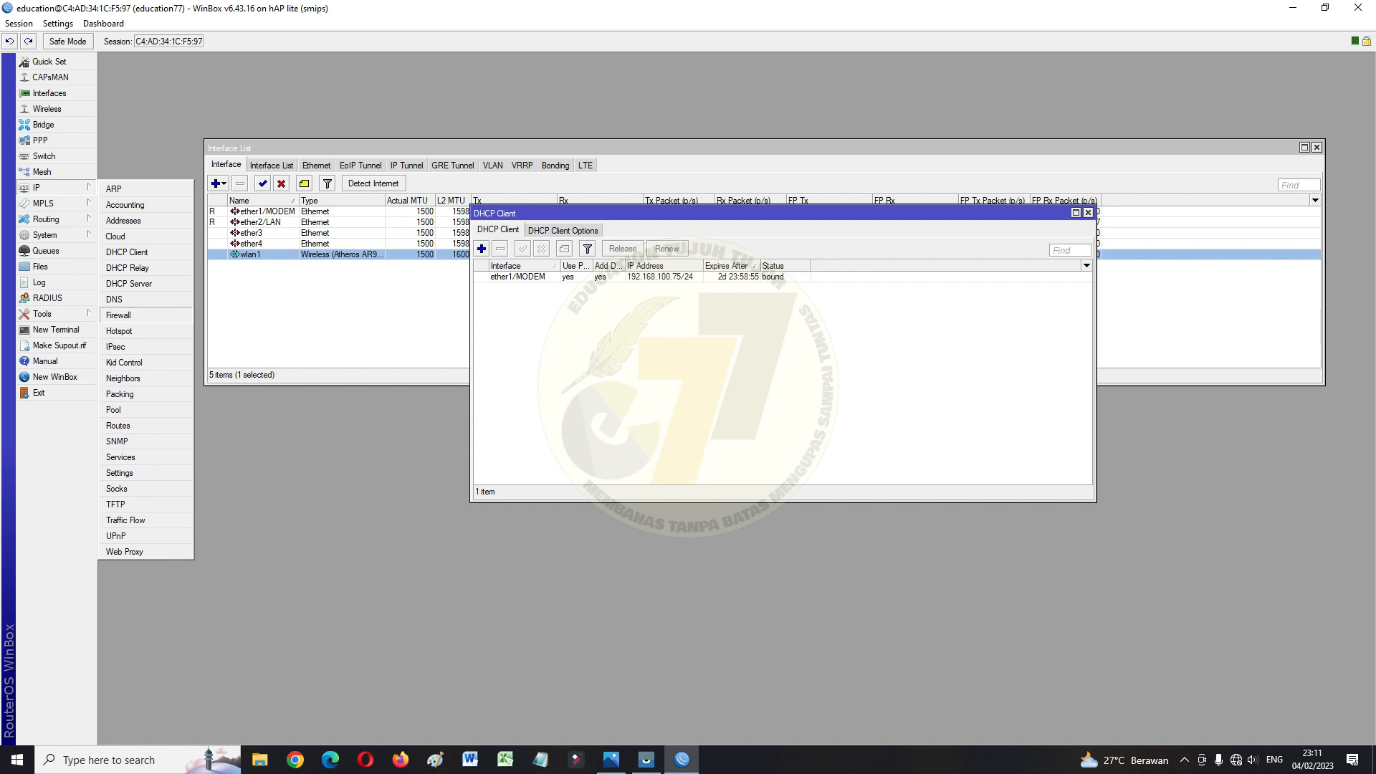
Create a new srcnat NAT rule with out-interface ether1/MODEM
{"action": "left_click", "coordinate": [118, 314]}
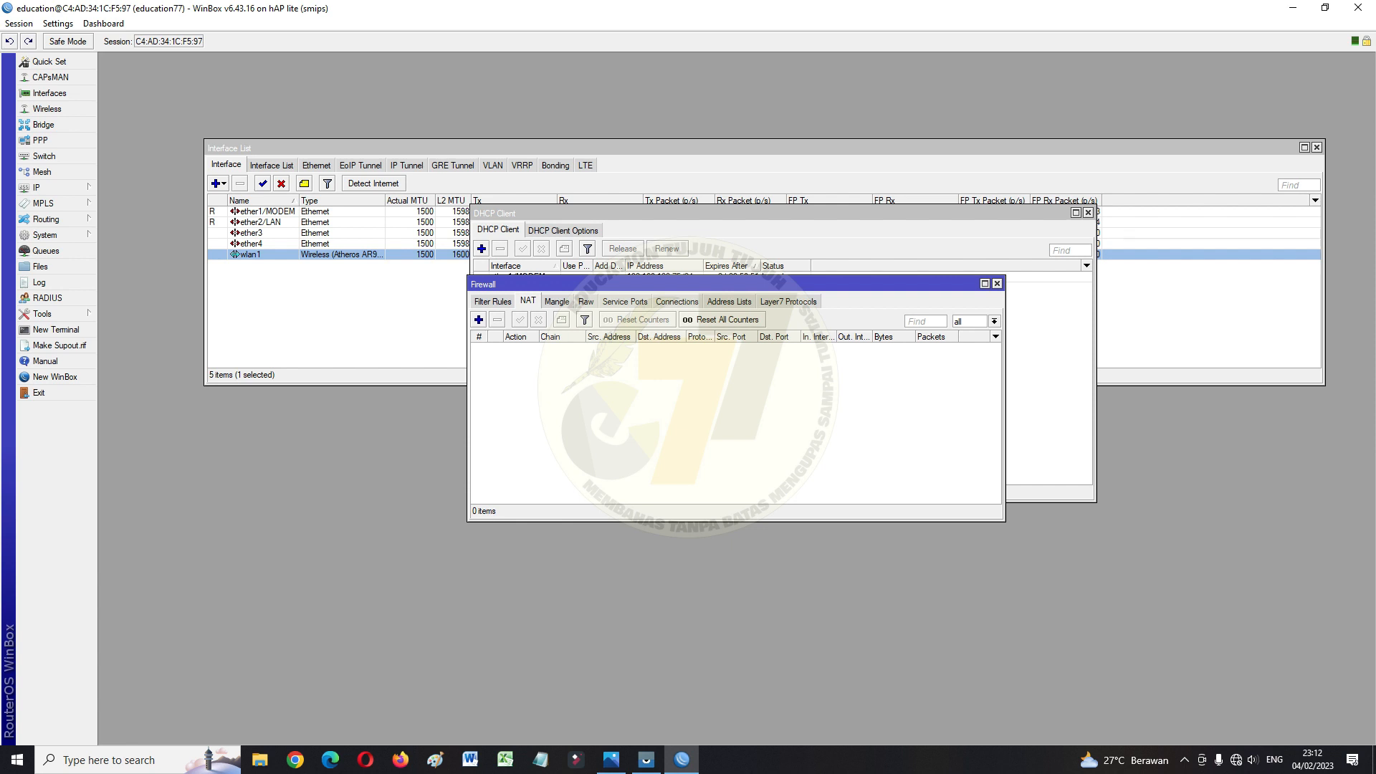
{"action": "left_click_drag", "start_coordinate": [645, 283], "coordinate": [668, 253]}
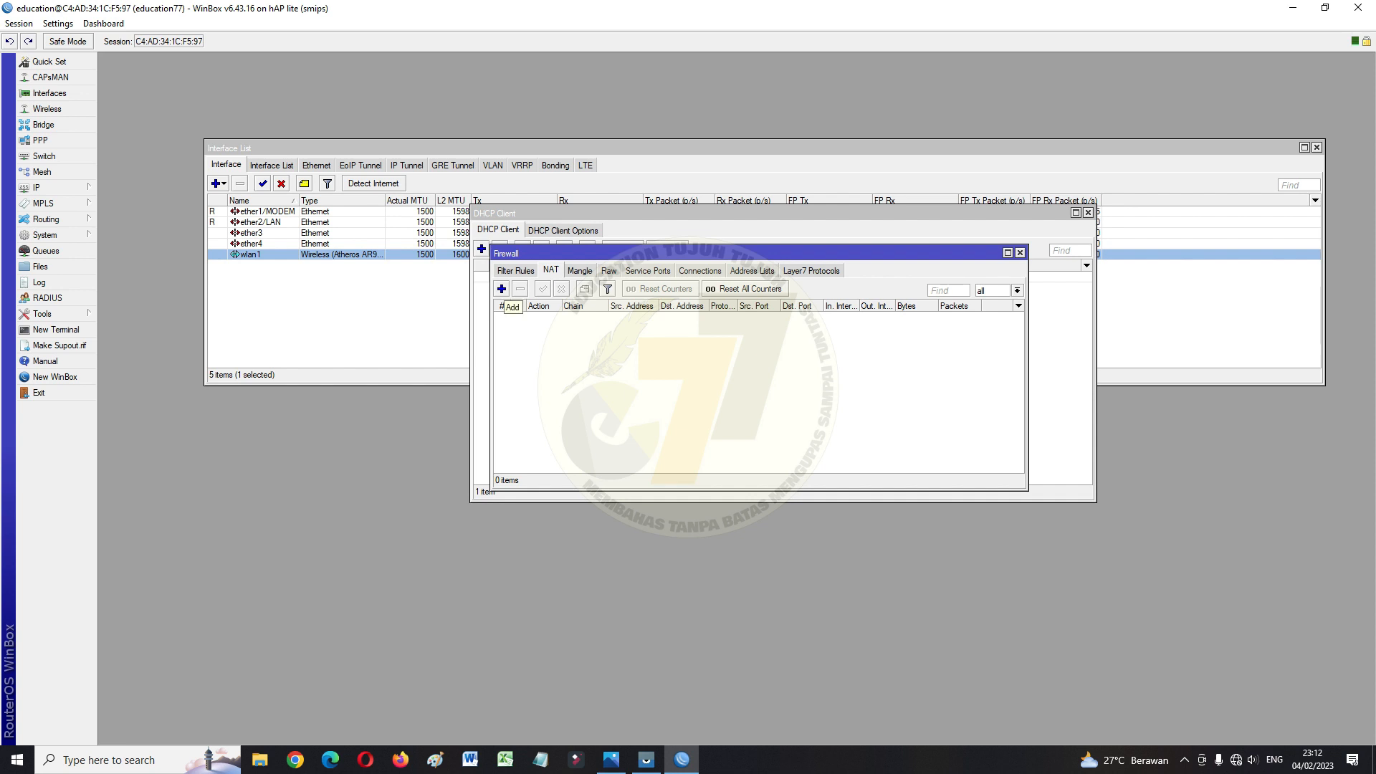
{"action": "left_click", "coordinate": [502, 289]}
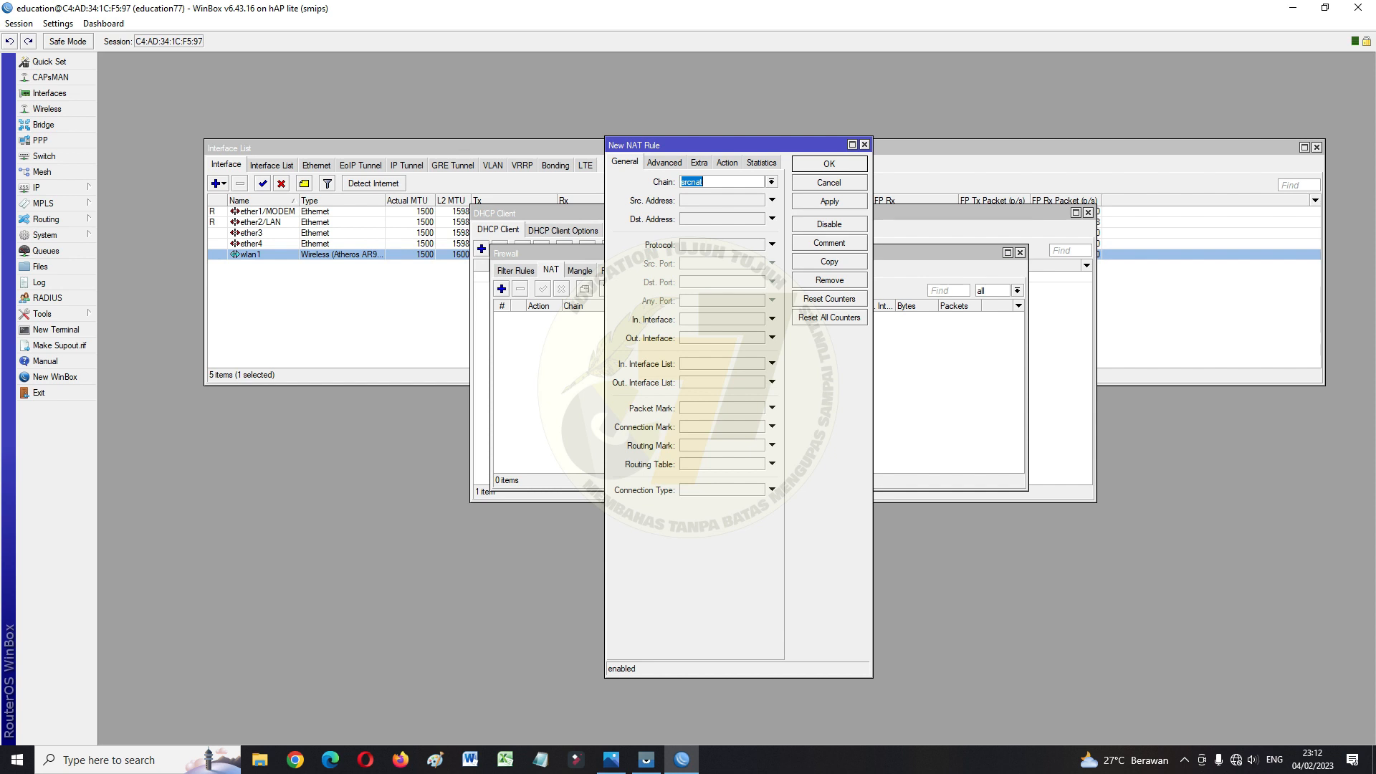
{"action": "left_click", "coordinate": [704, 182]}
{"action": "left_click", "coordinate": [772, 338]}
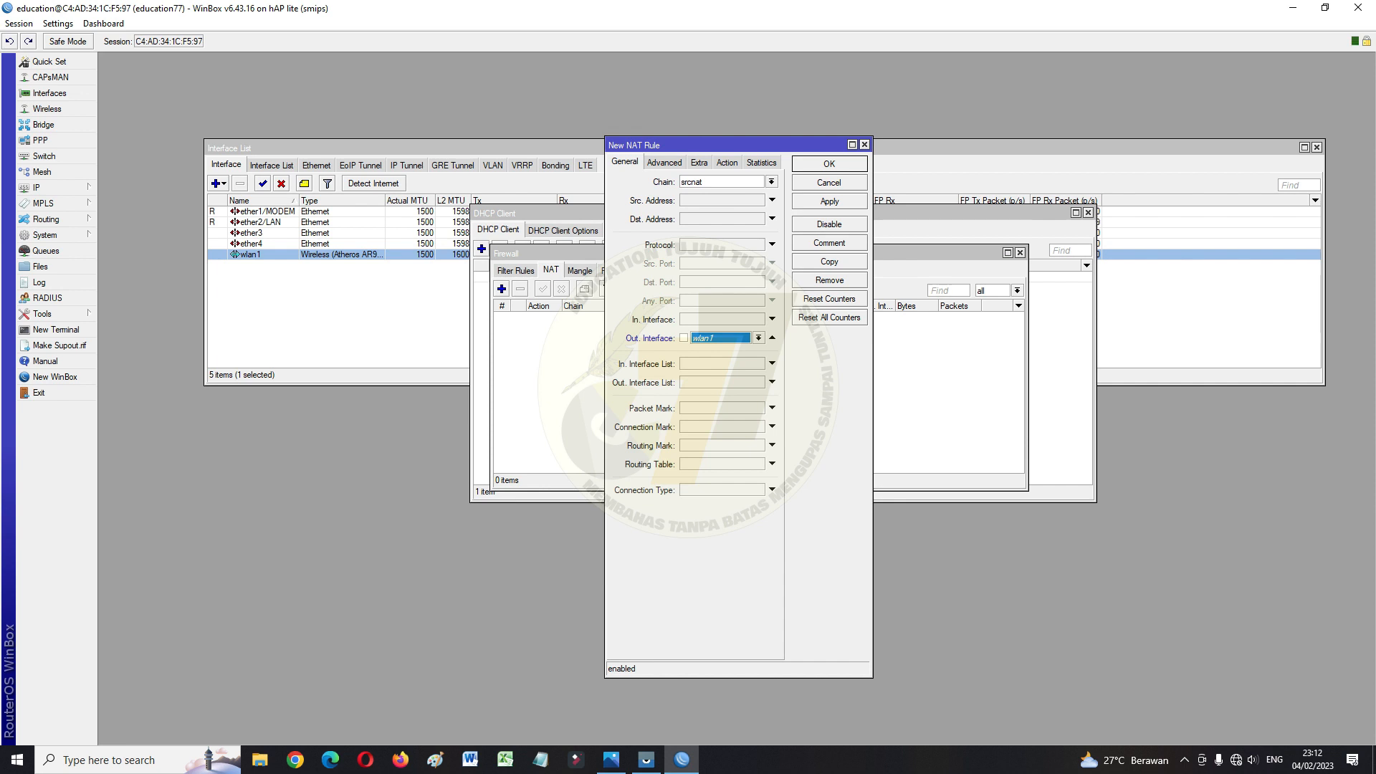
{"action": "left_click", "coordinate": [758, 338]}
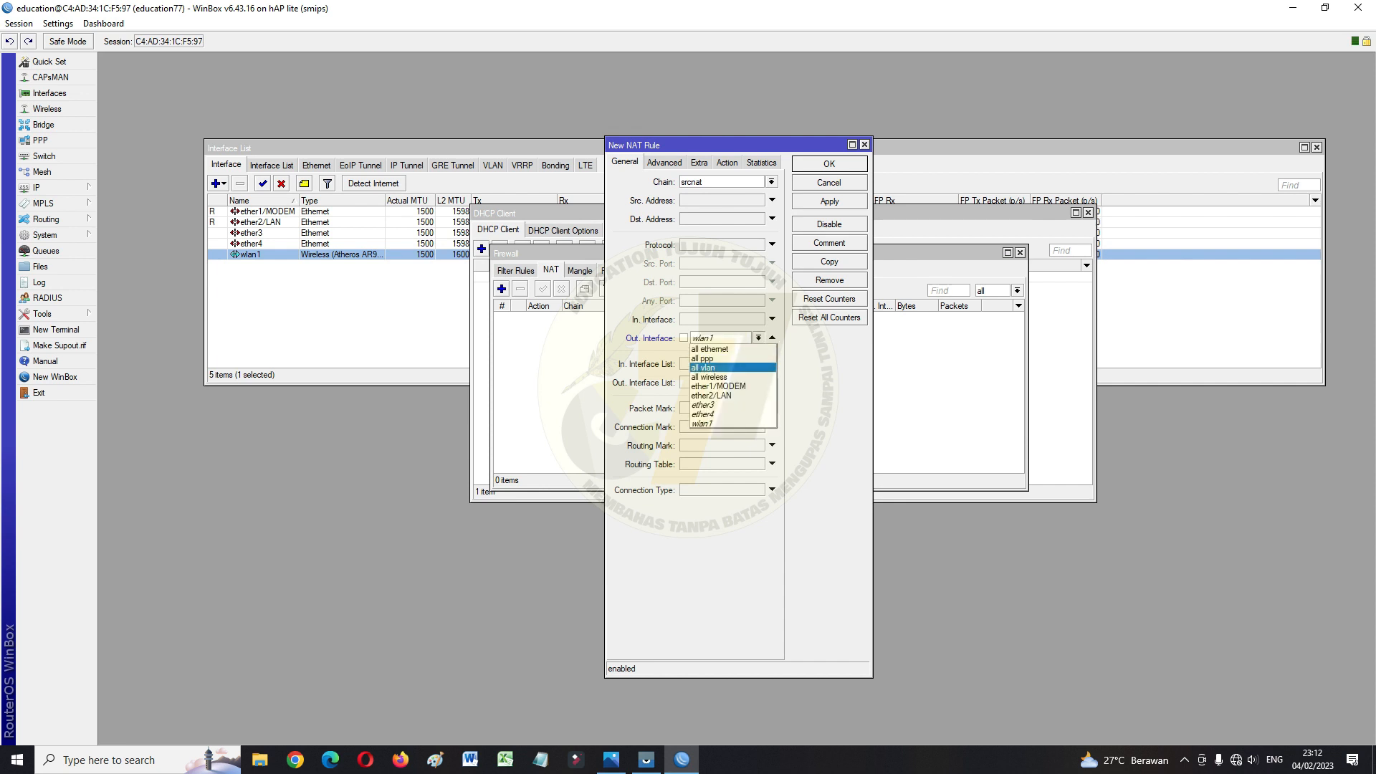
{"action": "left_click", "coordinate": [719, 385]}
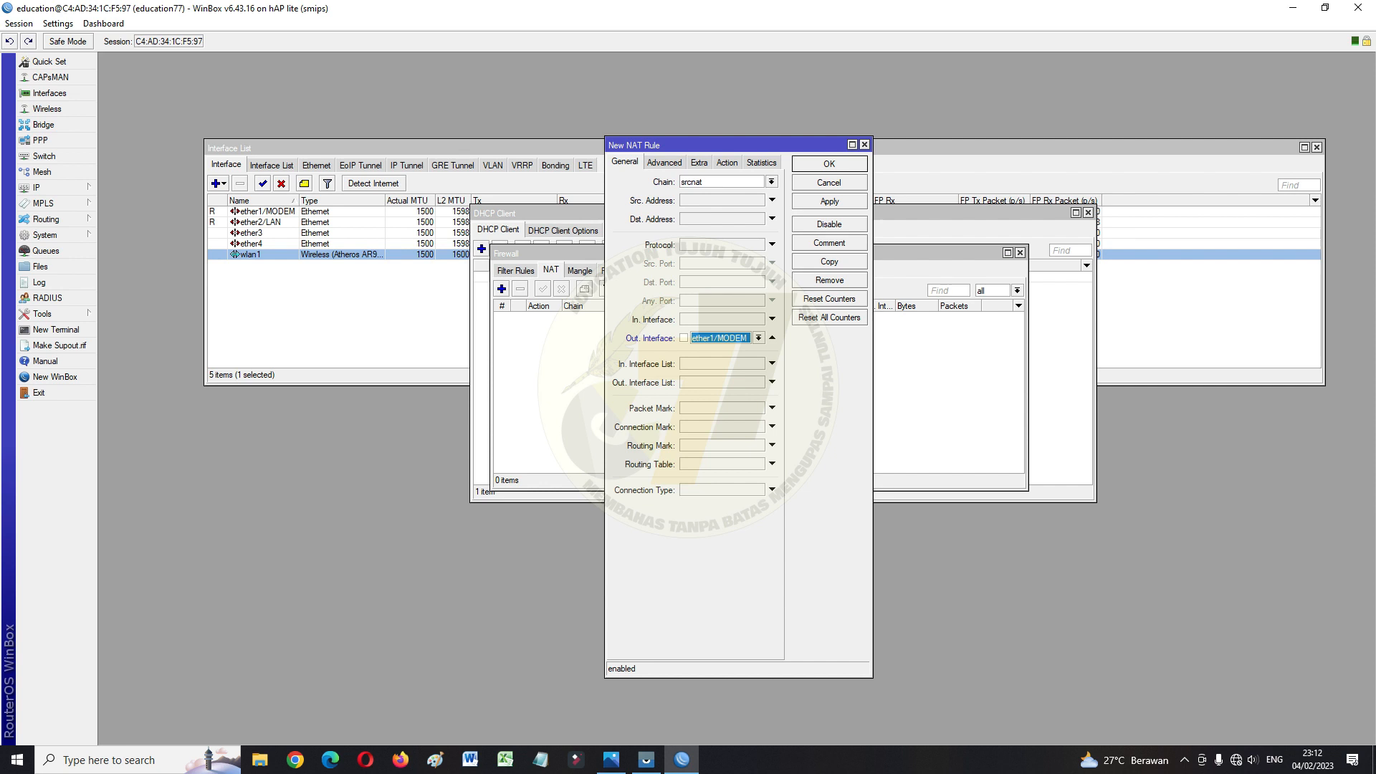
Set the NAT rule's action to masquerade and save it
{"action": "left_click", "coordinate": [727, 163]}
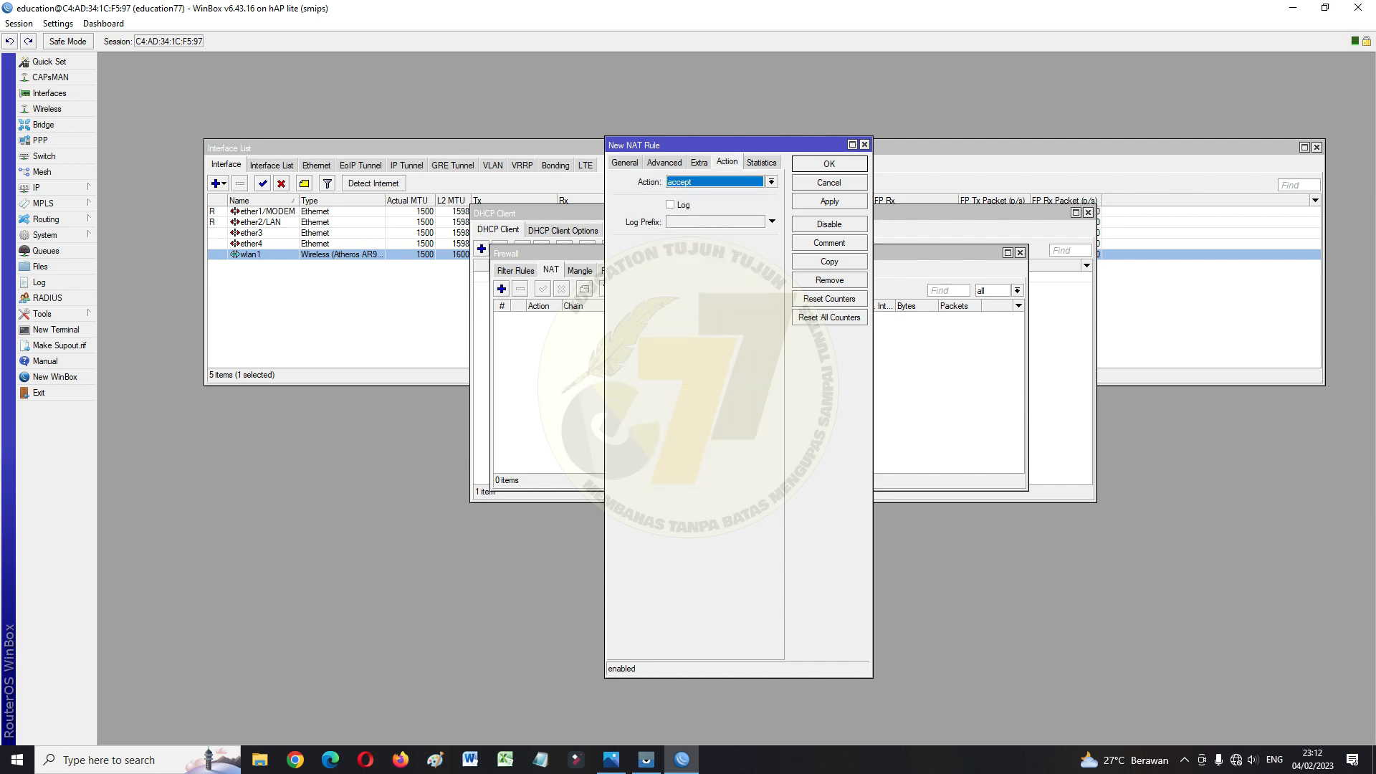
{"action": "left_click", "coordinate": [772, 182]}
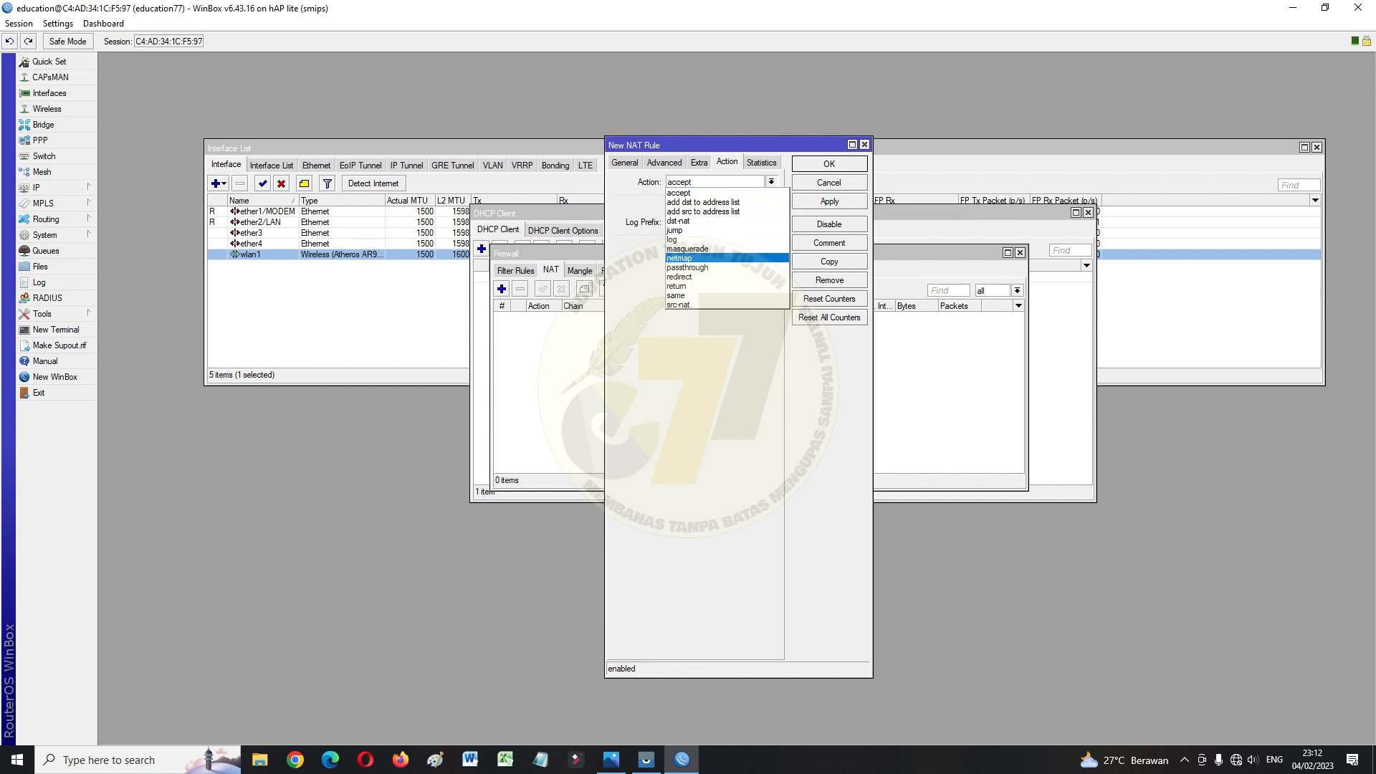
{"action": "left_click", "coordinate": [688, 248]}
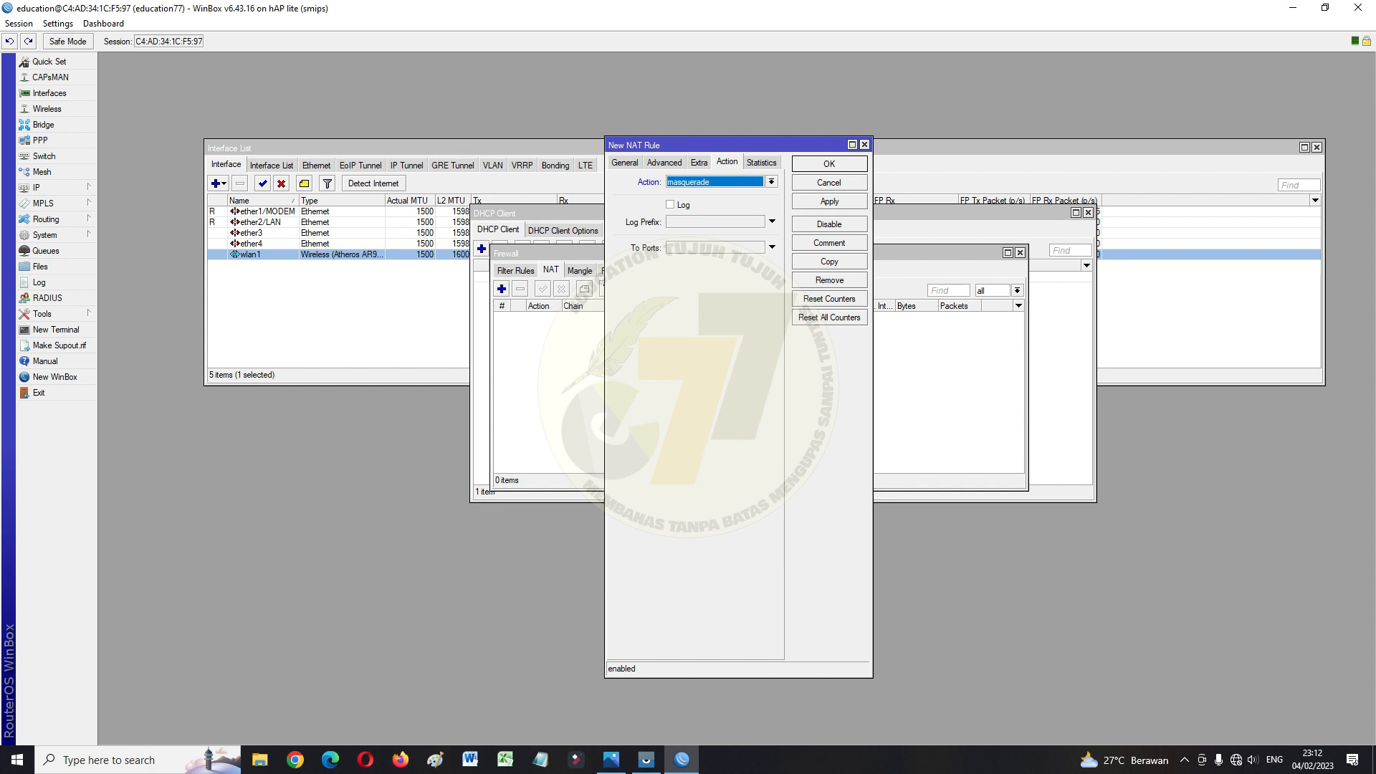
{"action": "left_click", "coordinate": [625, 163]}
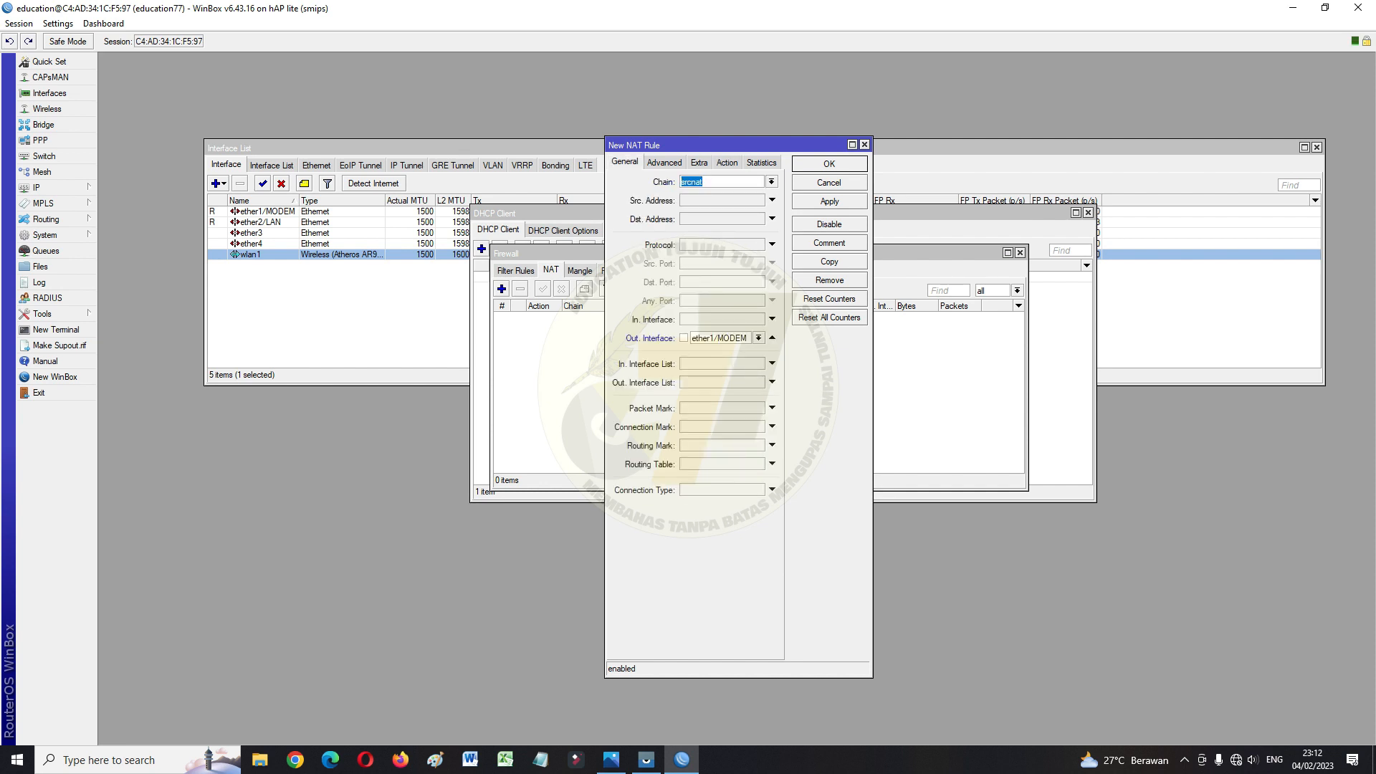
{"action": "left_click", "coordinate": [727, 163]}
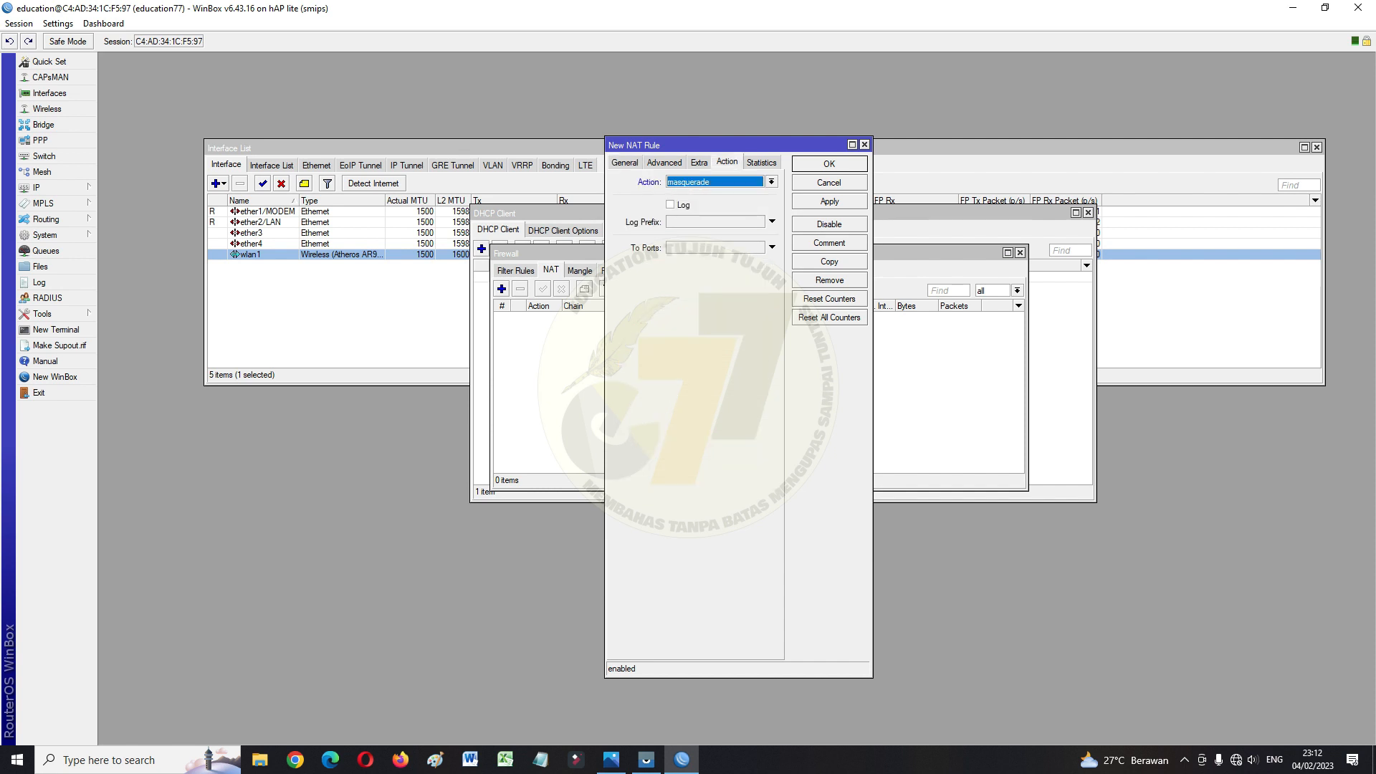
{"action": "left_click", "coordinate": [829, 202]}
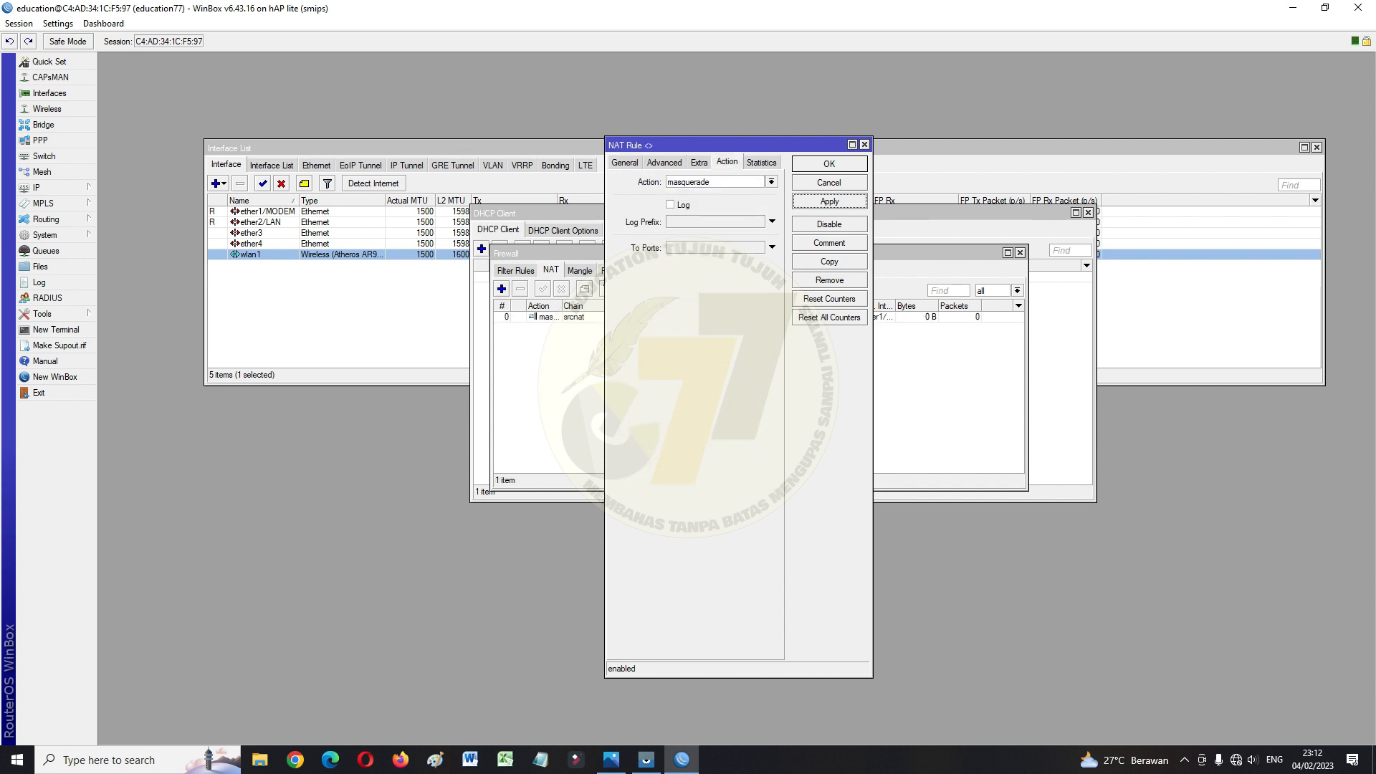
{"action": "left_click", "coordinate": [830, 164]}
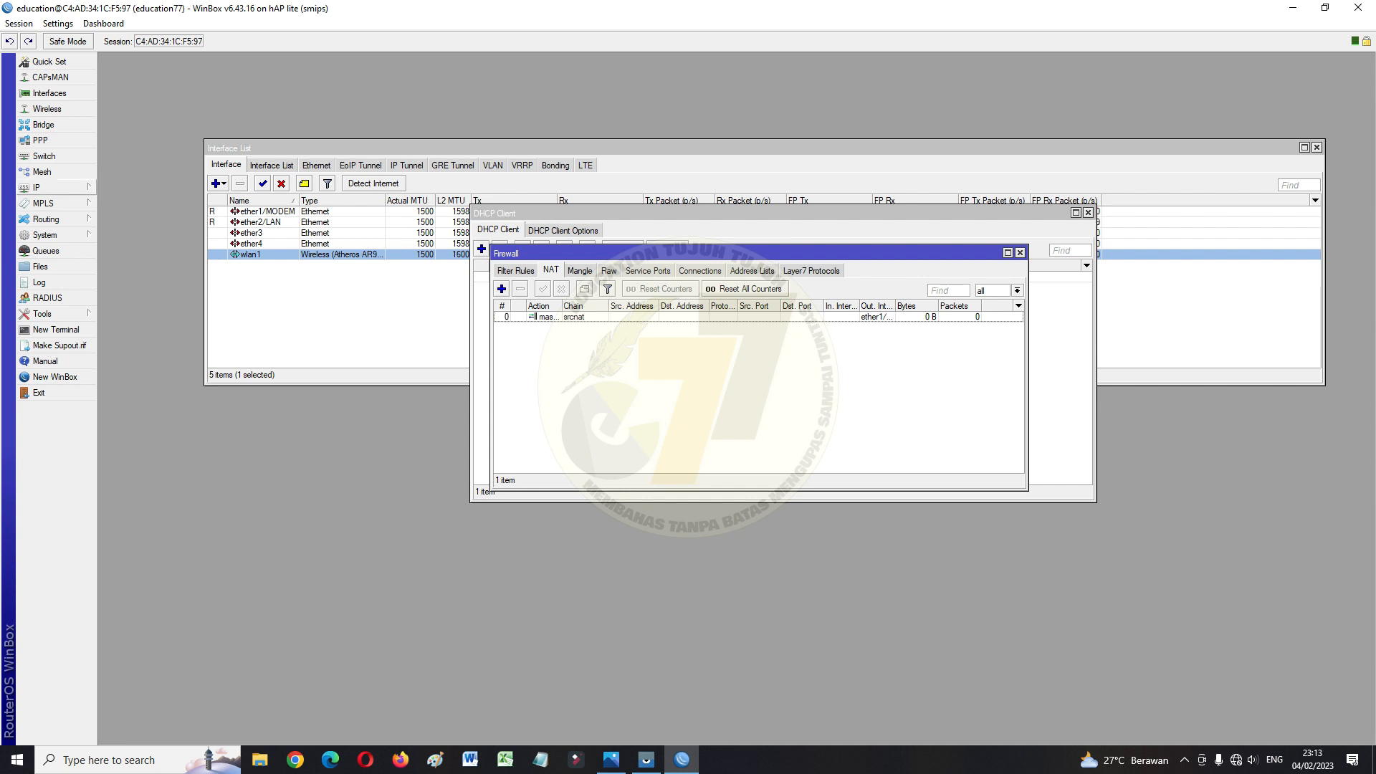
{"action": "left_click", "coordinate": [43, 187]}
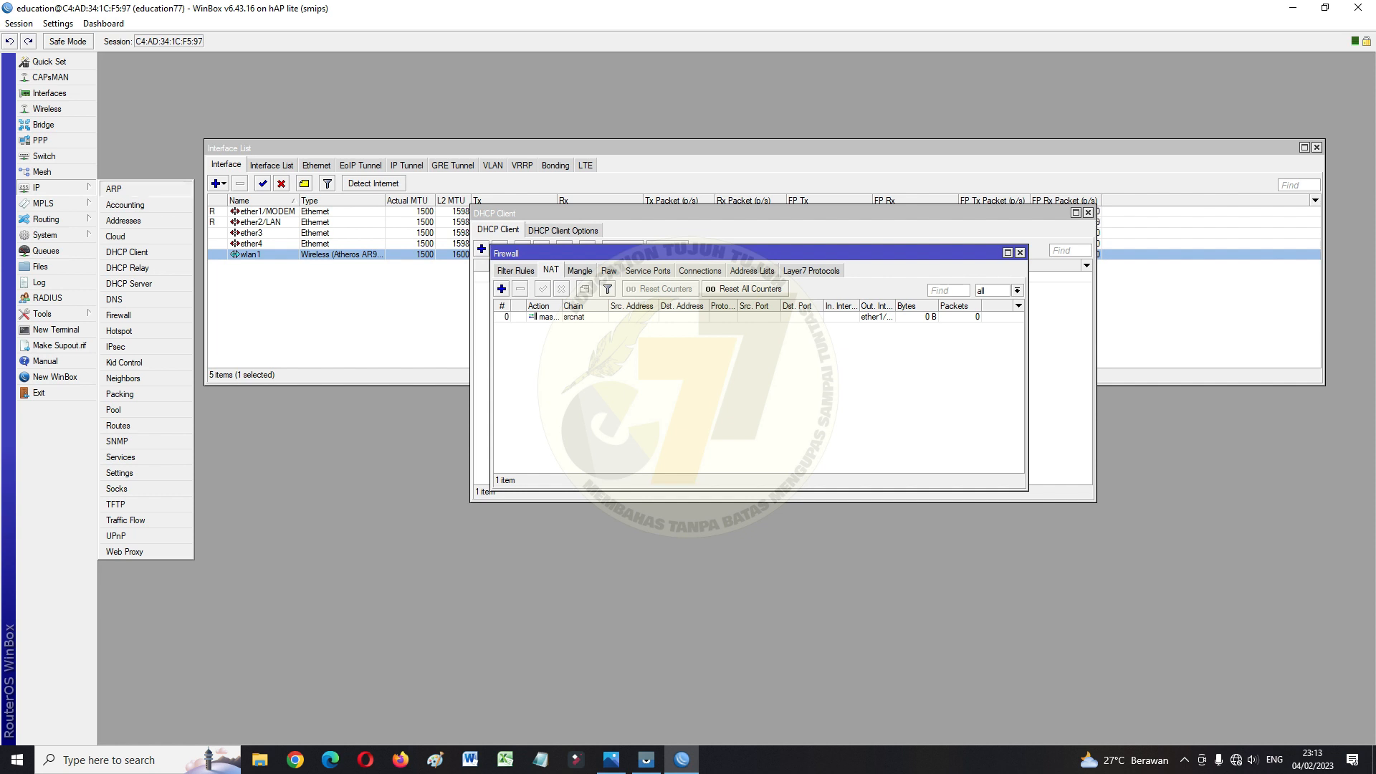
Add IP address 192.168.30.1/24 on ether2/LAN
{"action": "left_click", "coordinate": [123, 220]}
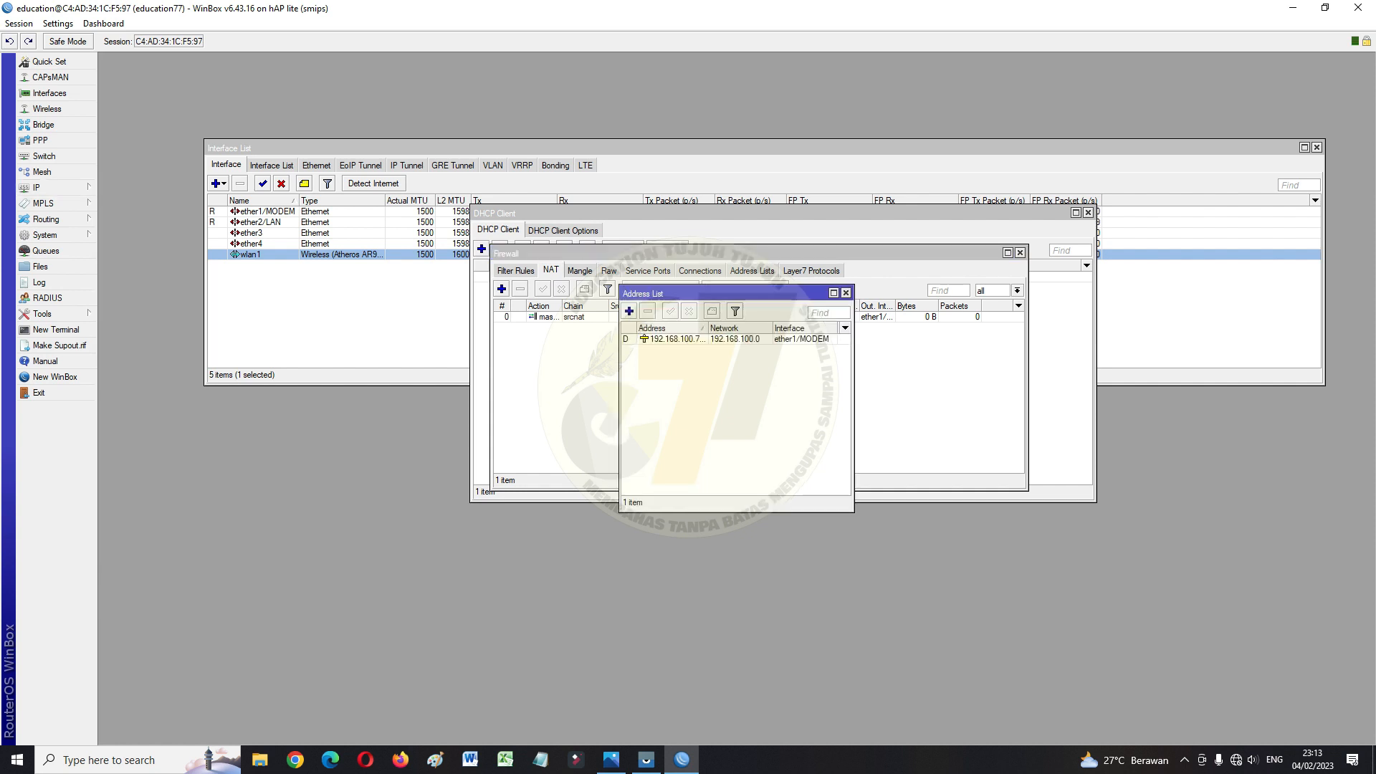
{"action": "left_click_drag", "start_coordinate": [723, 293], "coordinate": [767, 220]}
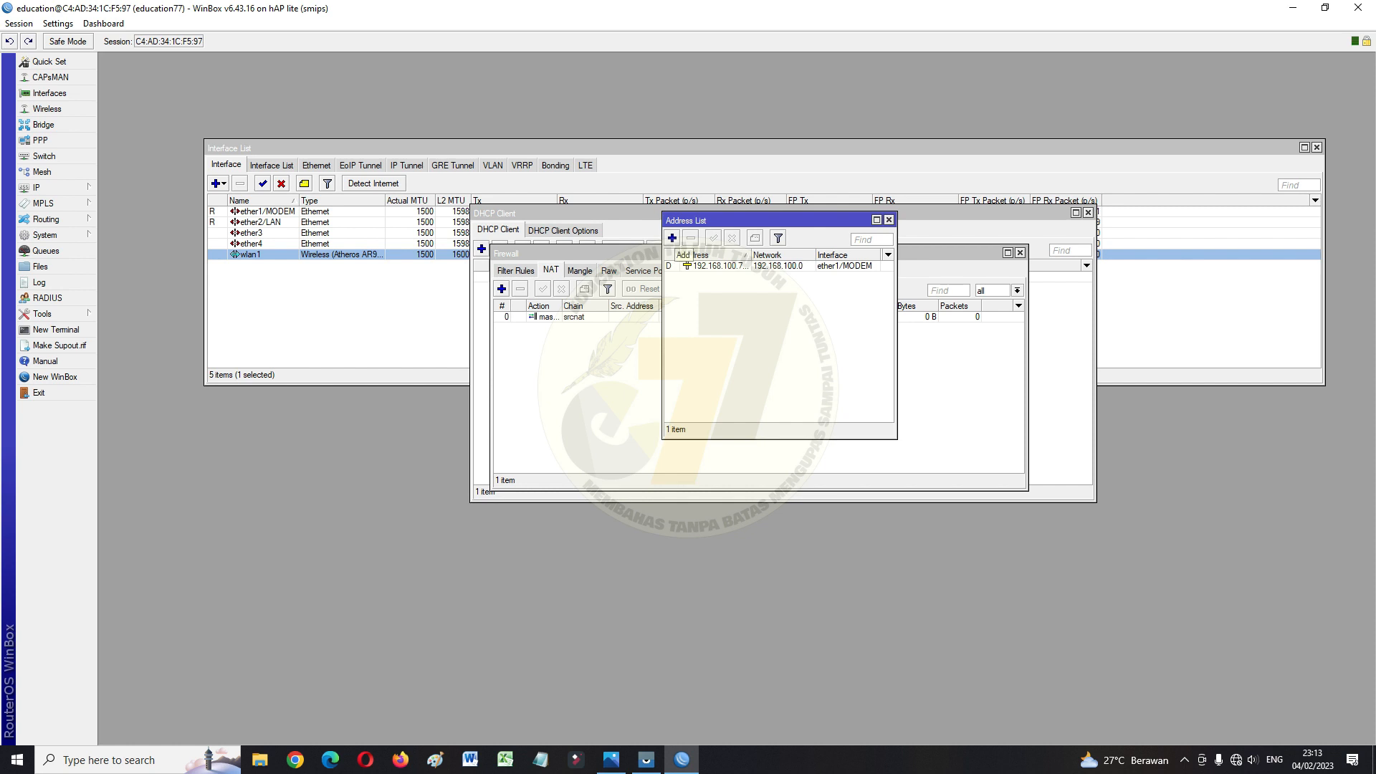
{"action": "left_click", "coordinate": [672, 238]}
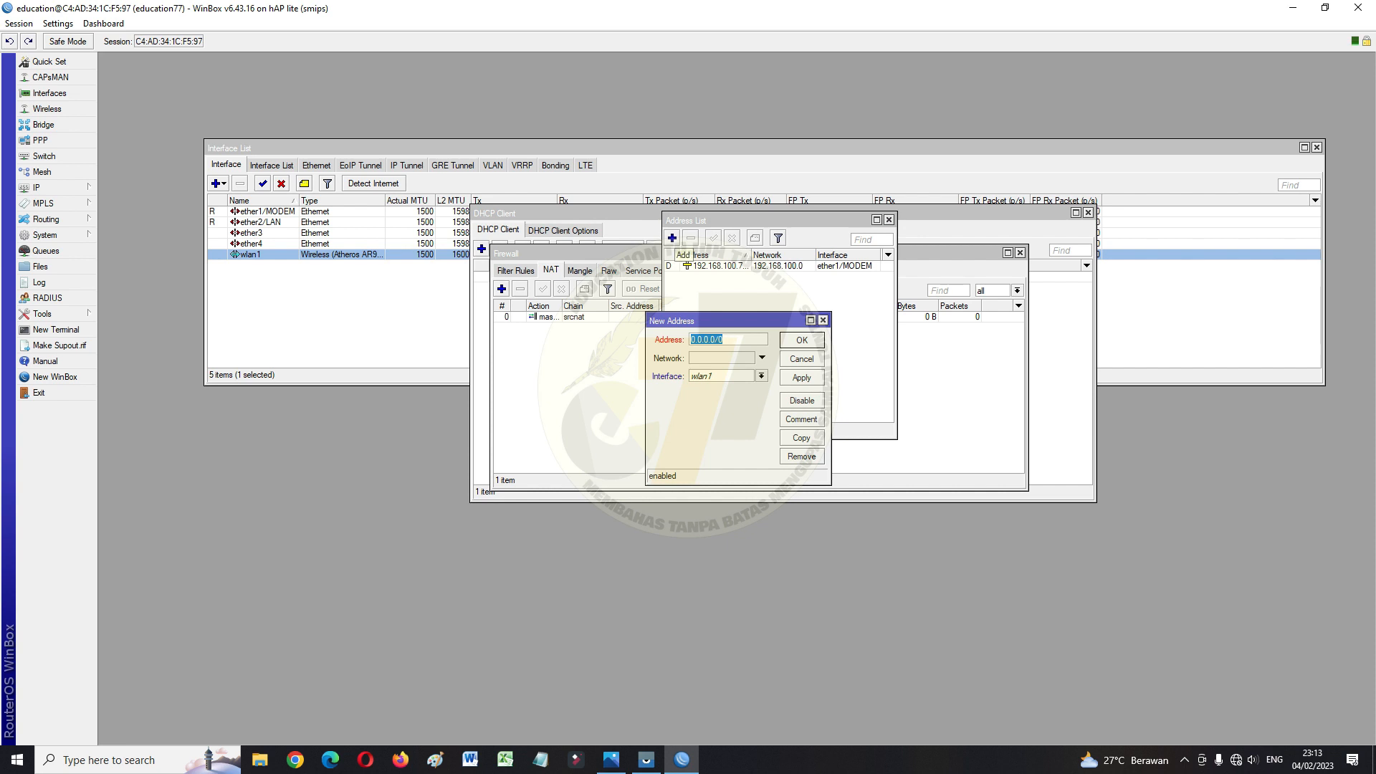
{"action": "type", "text": "192.168.30.1/24"}
{"action": "left_click", "coordinate": [761, 376]}
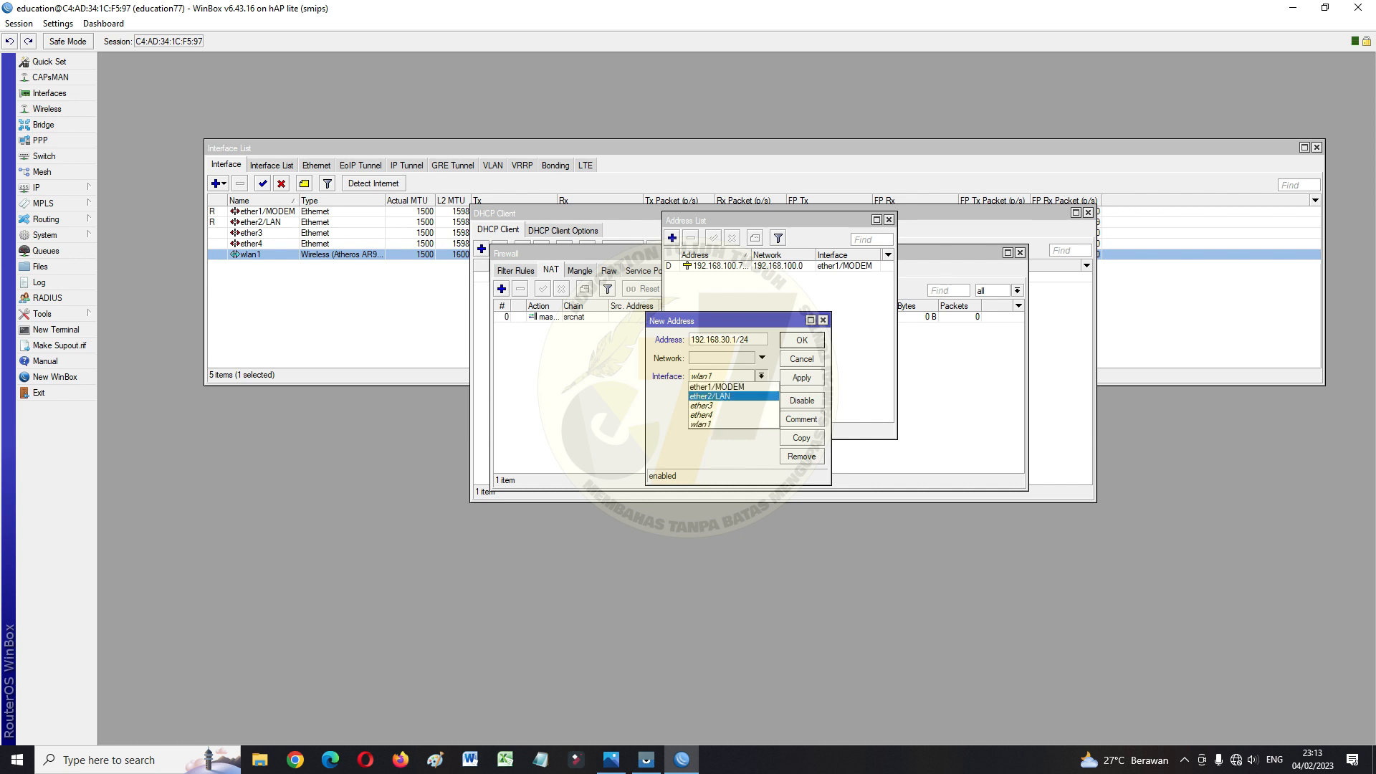
{"action": "left_click", "coordinate": [717, 396]}
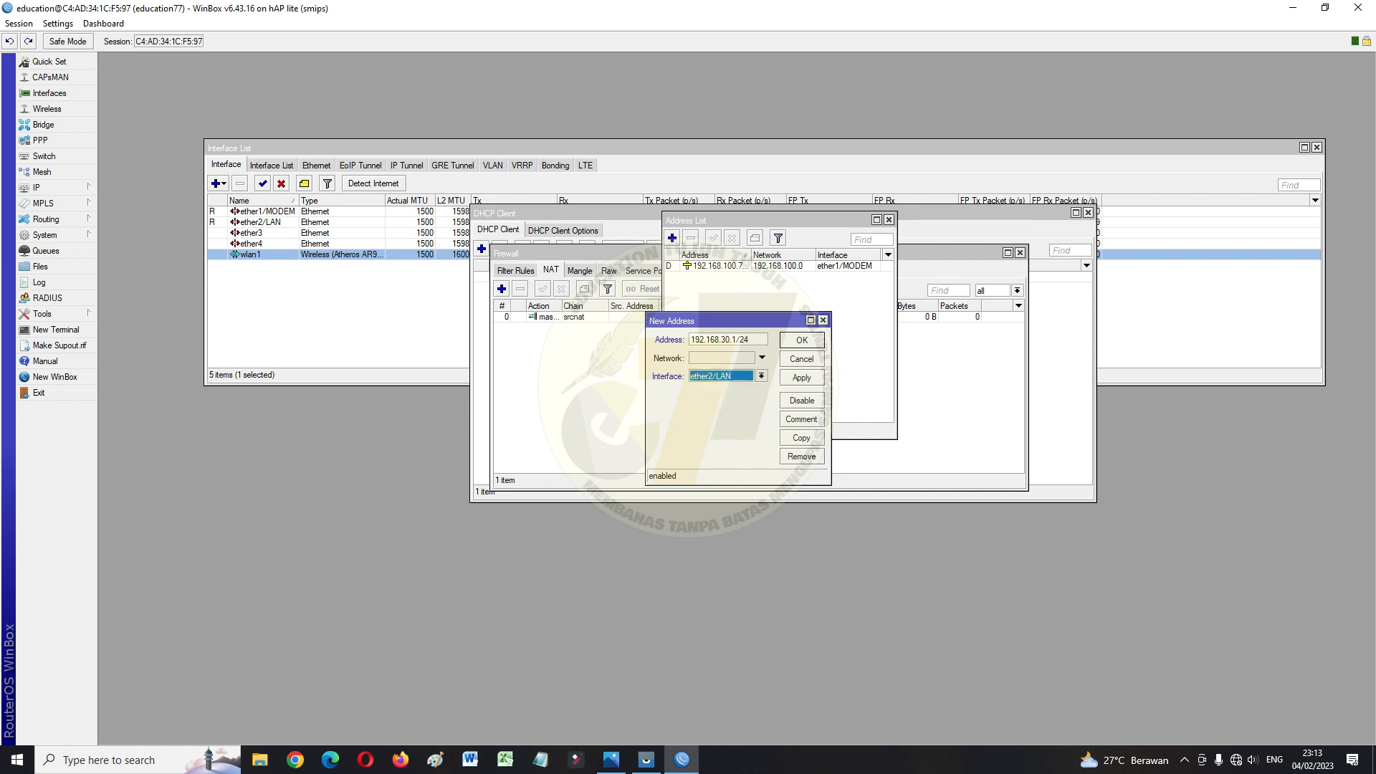
{"action": "left_click", "coordinate": [801, 378]}
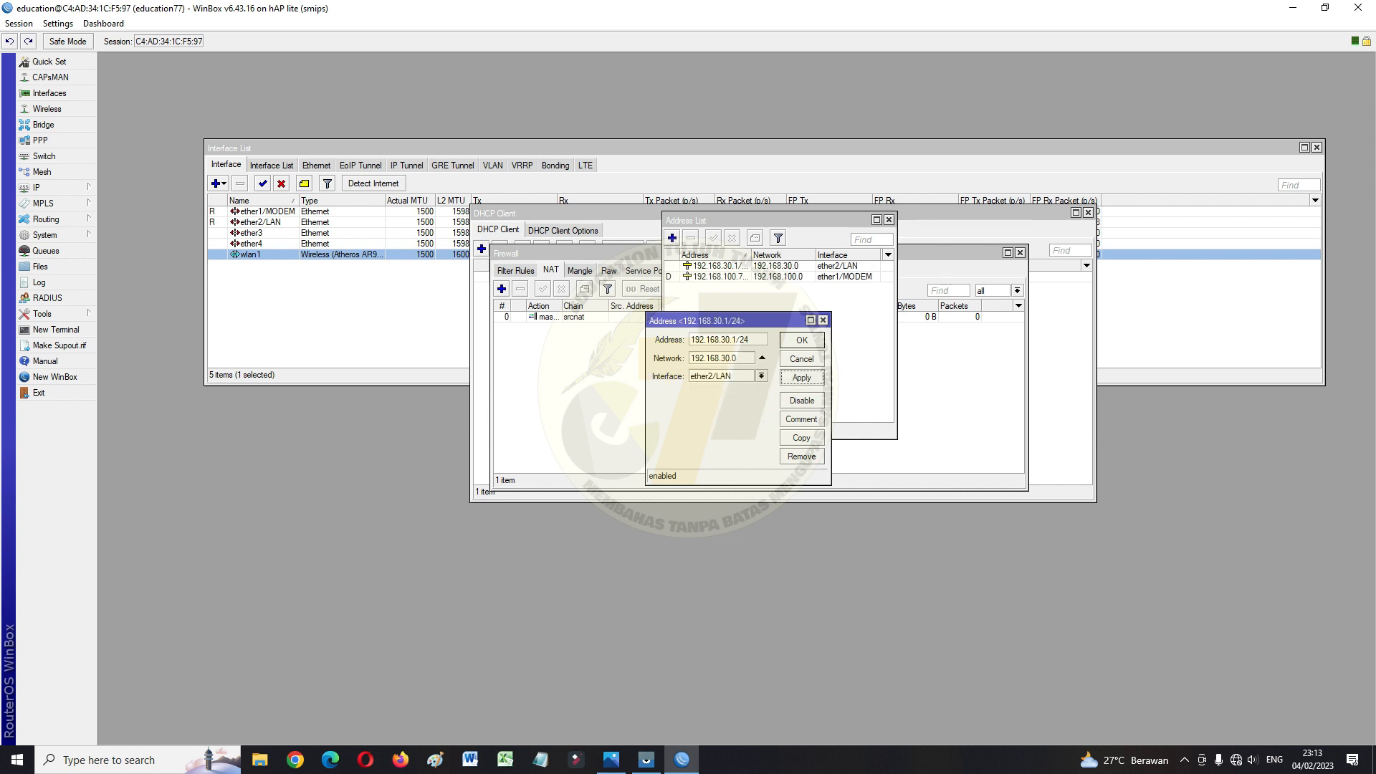
{"action": "key", "text": "Return"}
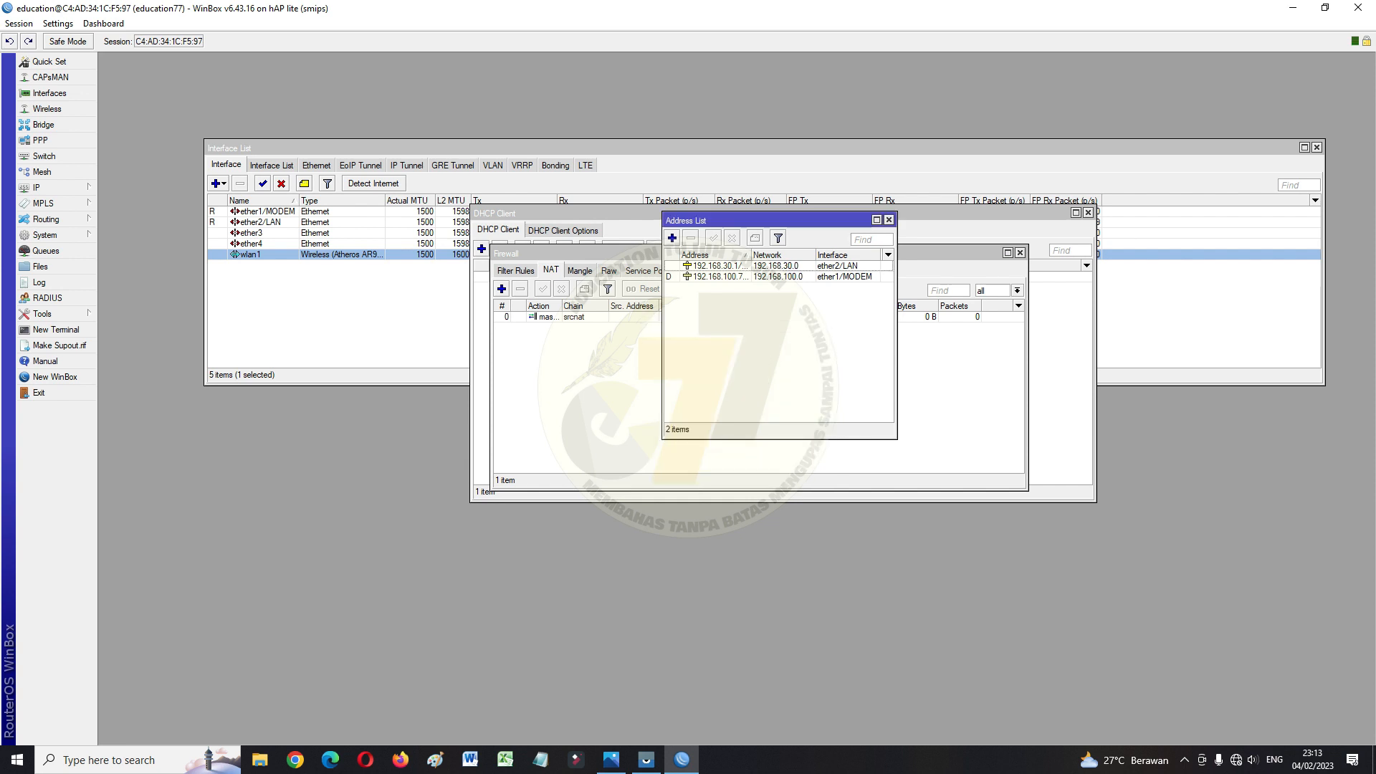
{"action": "left_click", "coordinate": [671, 237]}
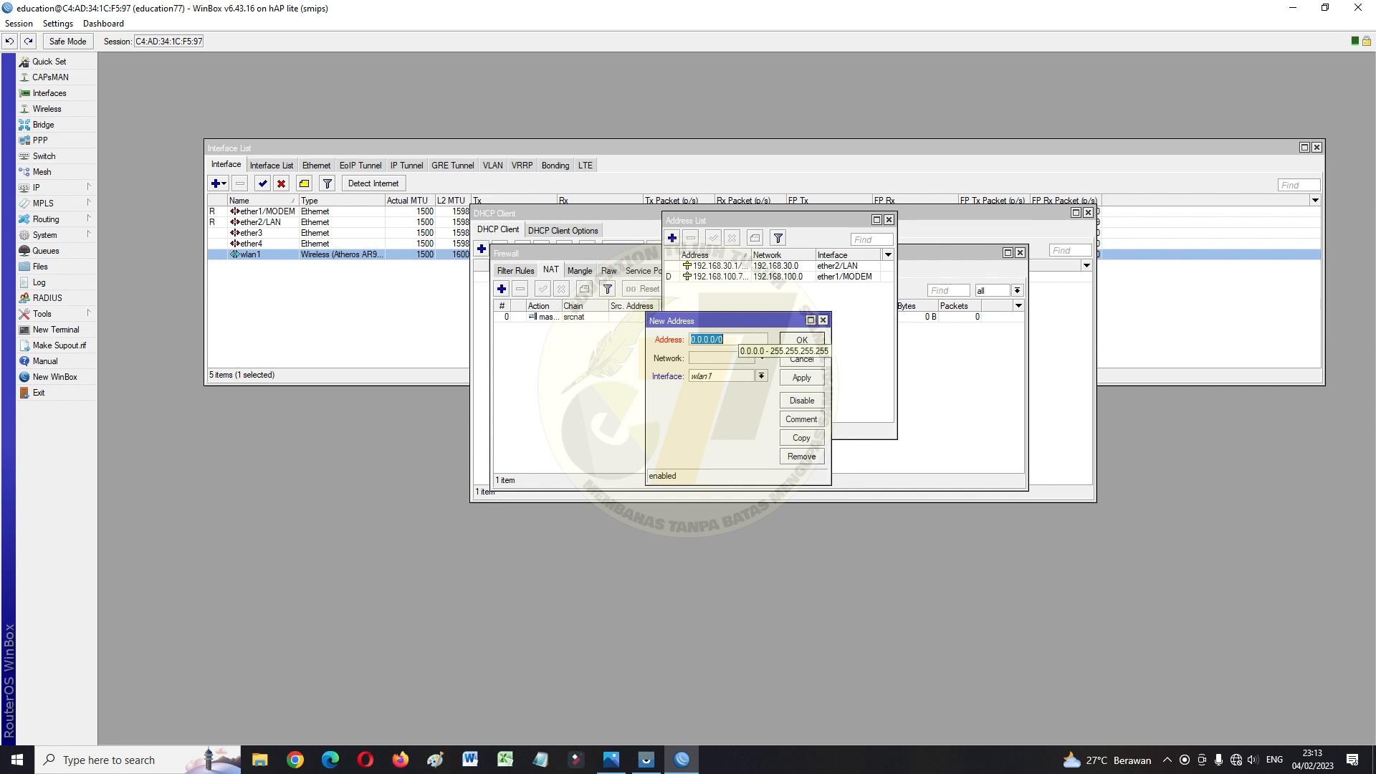
Enter 192.168.40.1/24 on wlan1 and save the address
{"action": "type", "text": "1"}
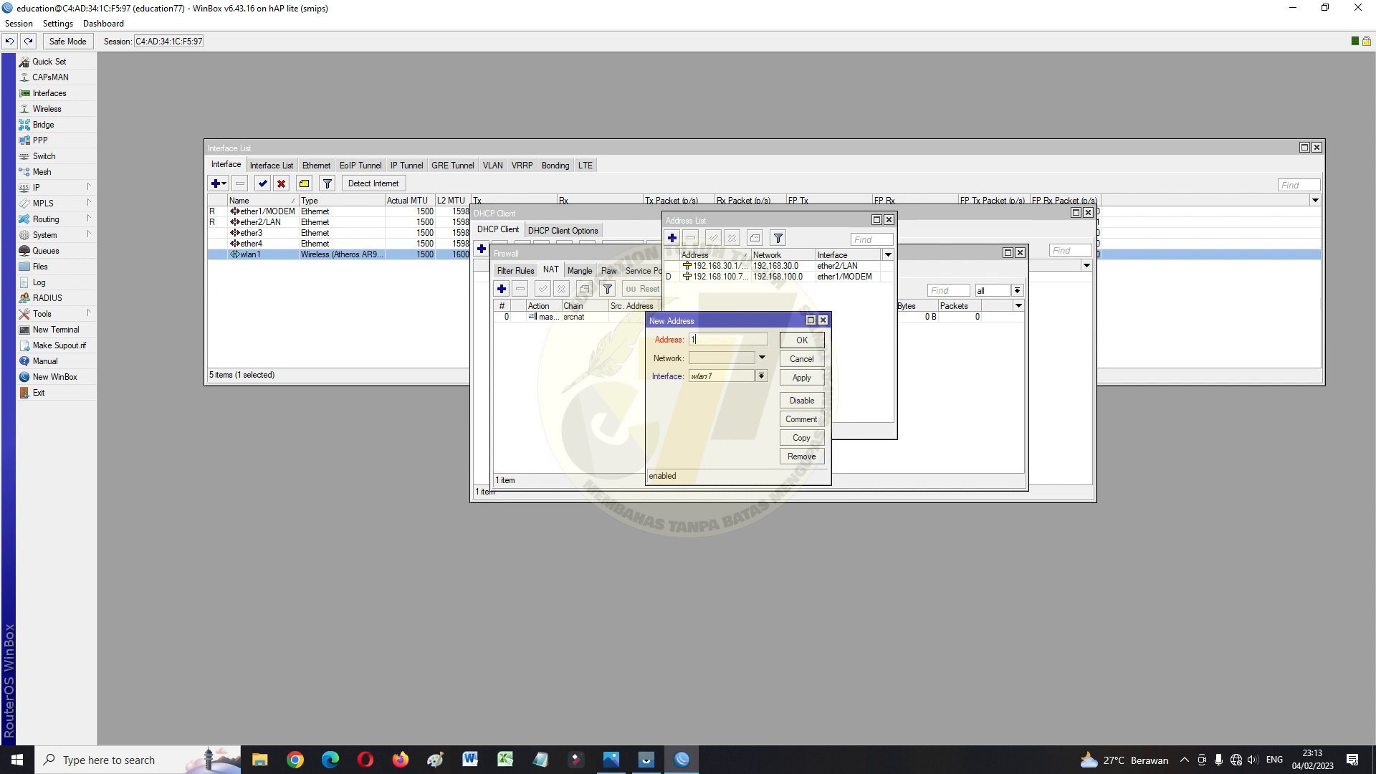
{"action": "type", "text": "92.168.40.1/24"}
{"action": "left_click", "coordinate": [761, 376]}
{"action": "key", "text": "Return"}
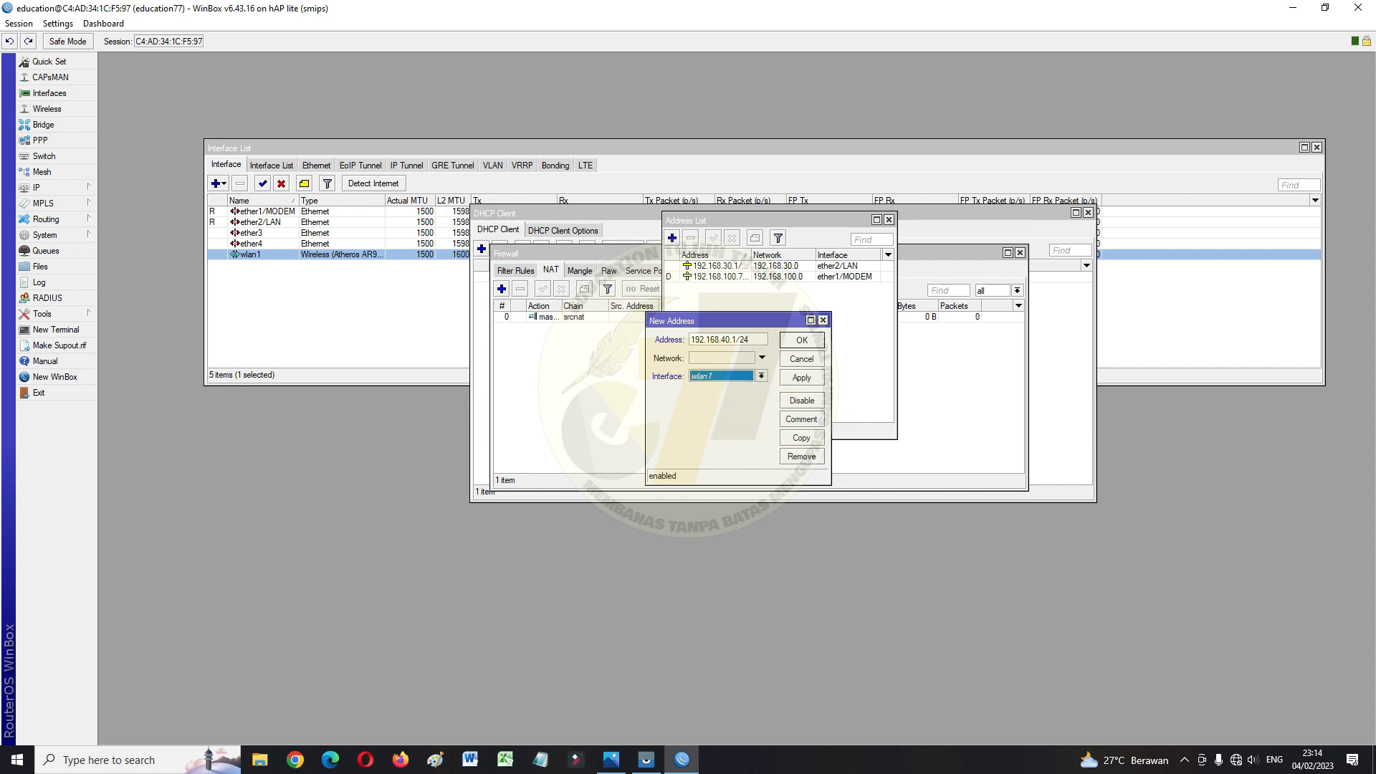
{"action": "left_click", "coordinate": [801, 378]}
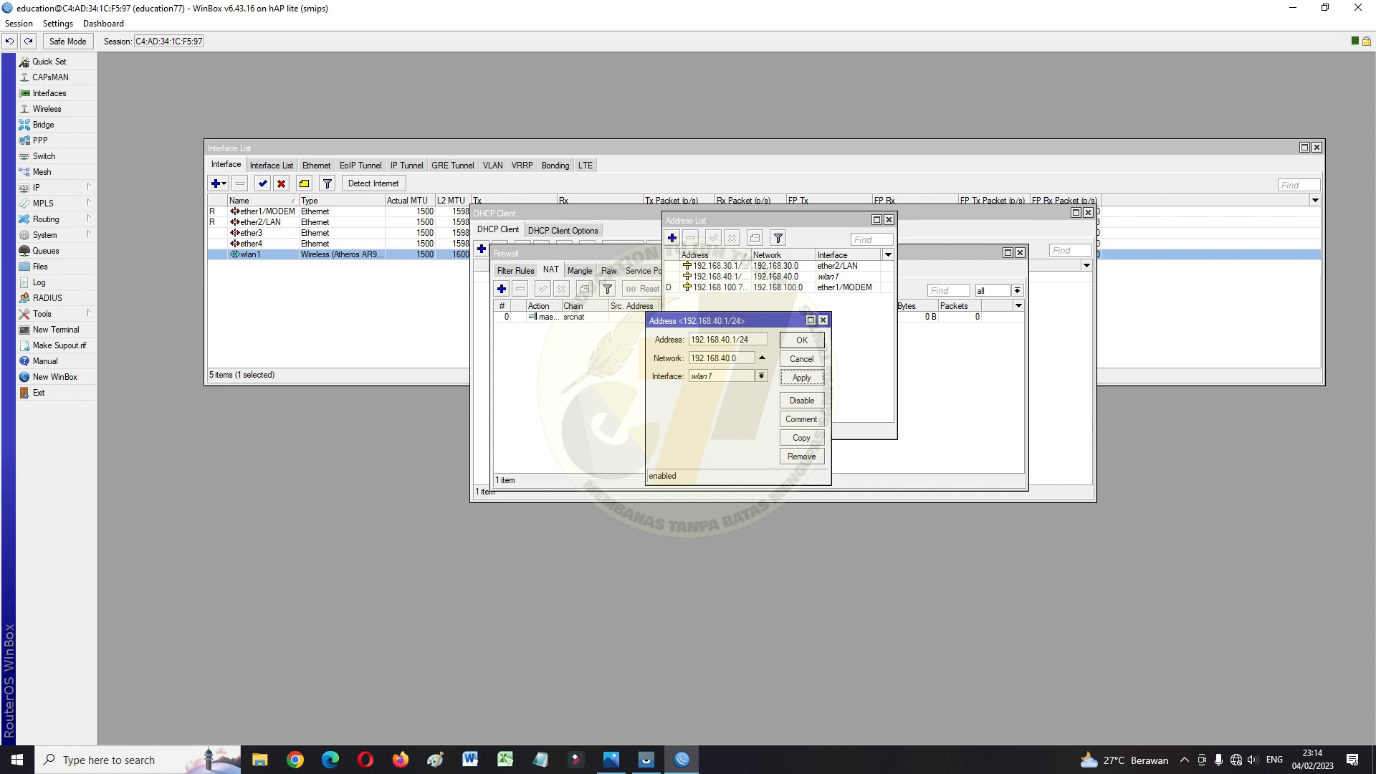
{"action": "left_click", "coordinate": [802, 340]}
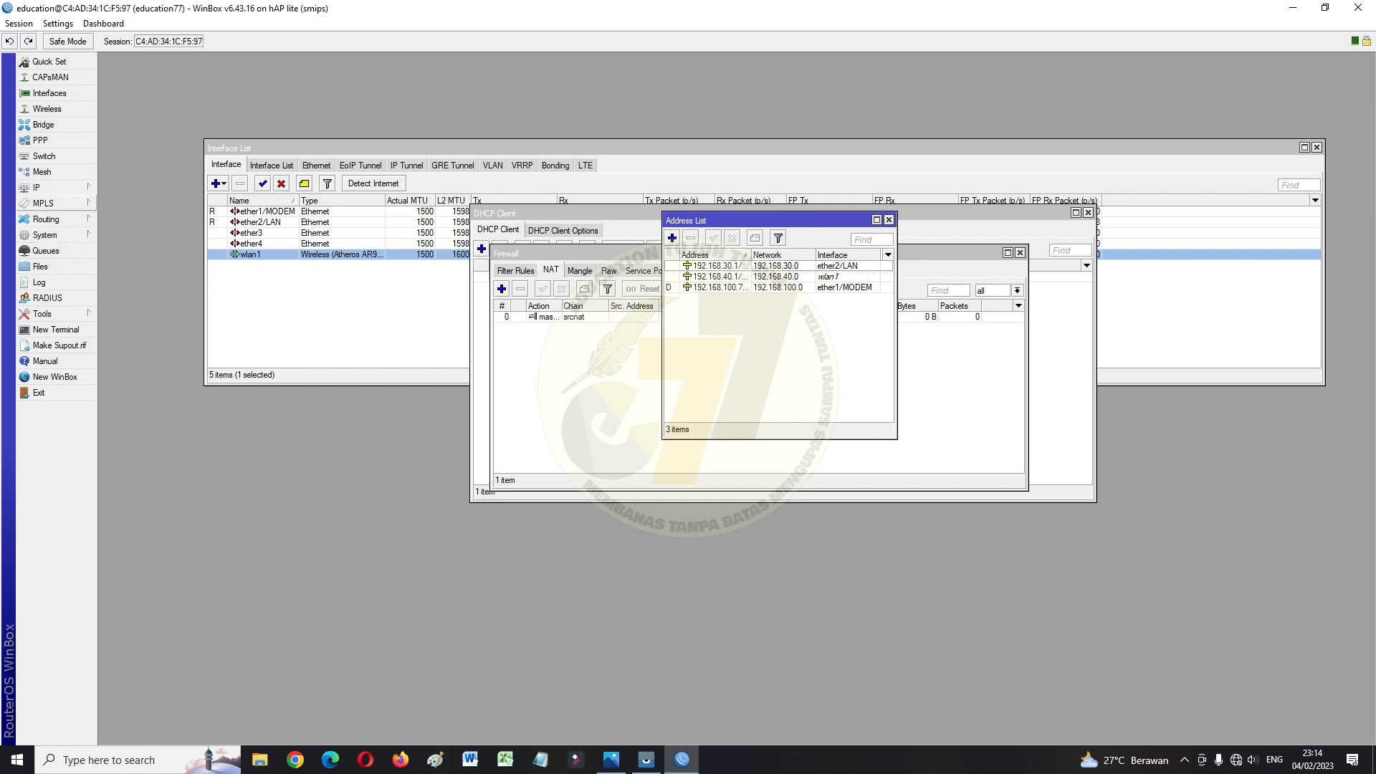
Run DHCP Setup on ether2/LAN with 192.168.30.0/24, gateway 192.168.30.1 and 00:10:00 lease
{"action": "left_click", "coordinate": [40, 187]}
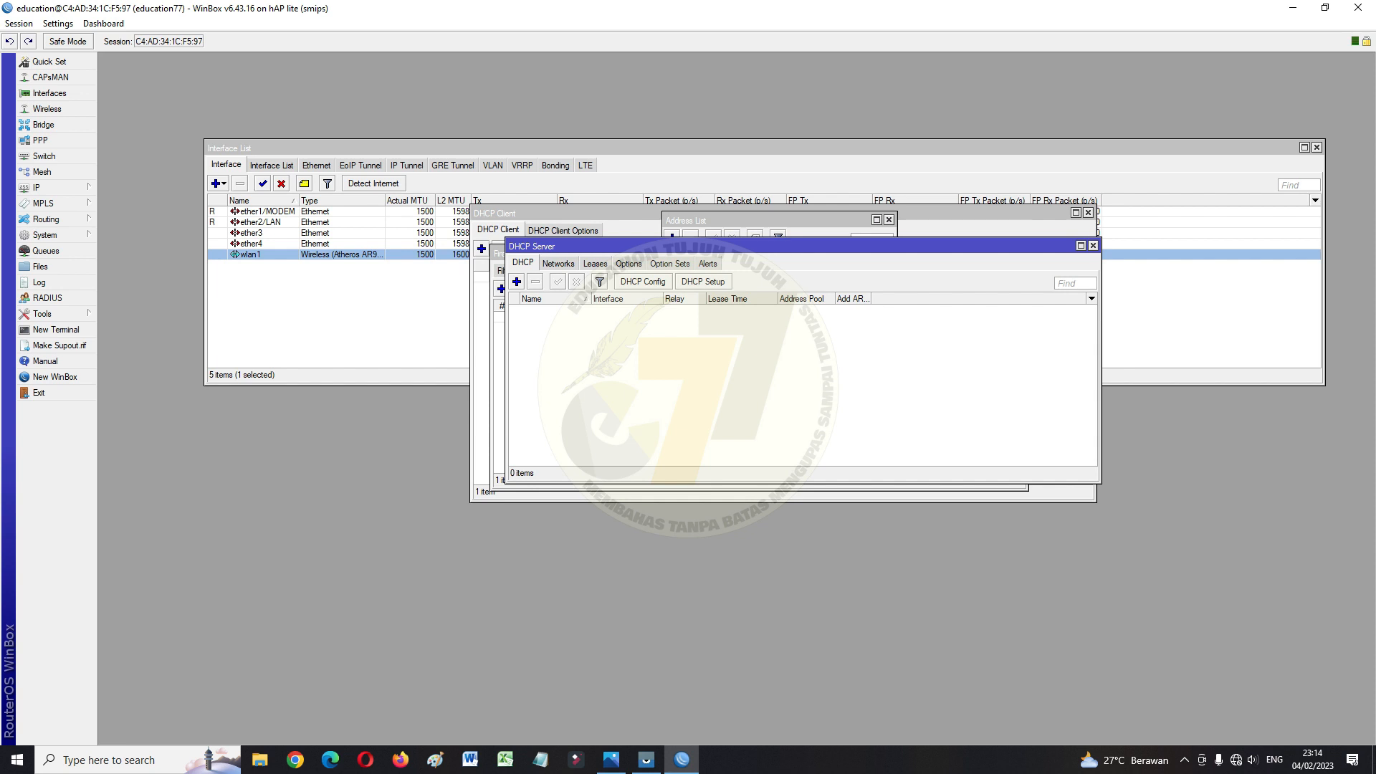
{"action": "left_click", "coordinate": [703, 281]}
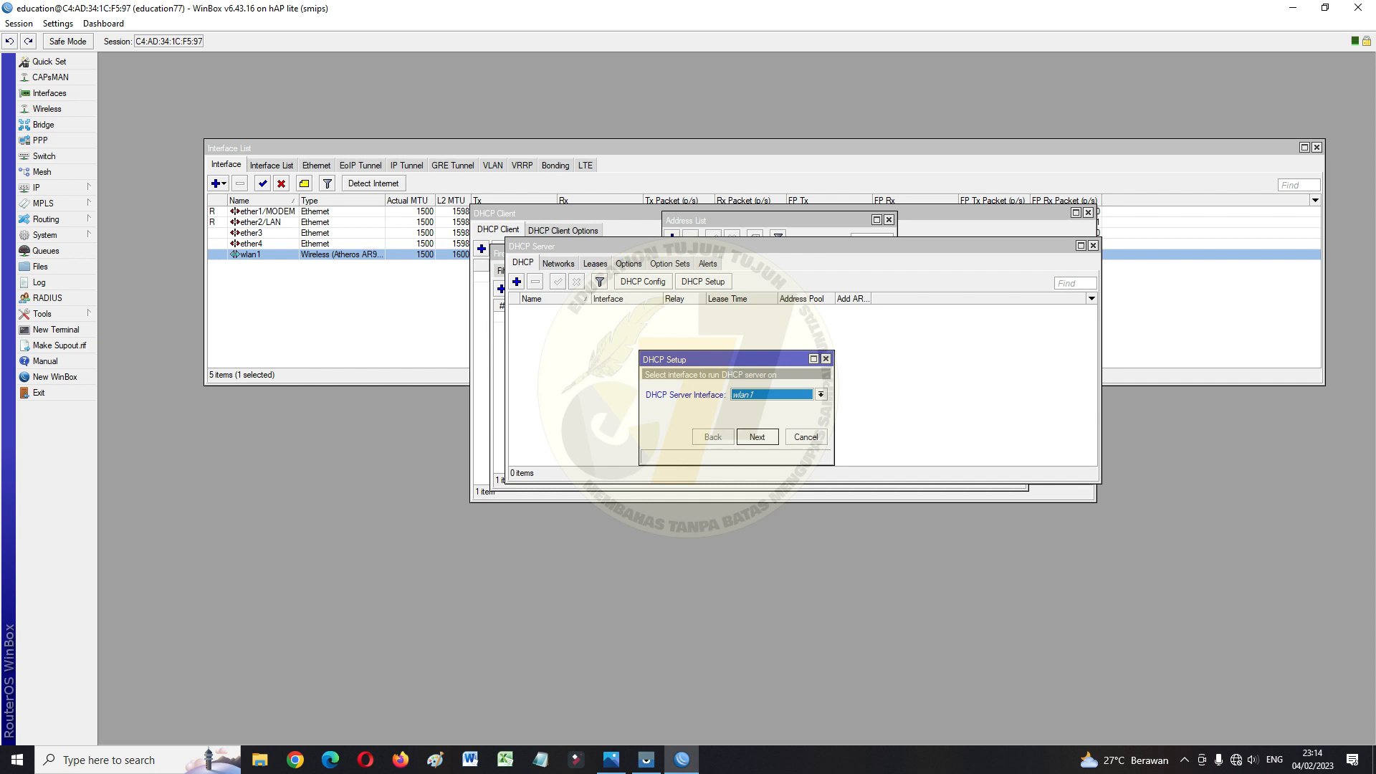
{"action": "left_click", "coordinate": [822, 395]}
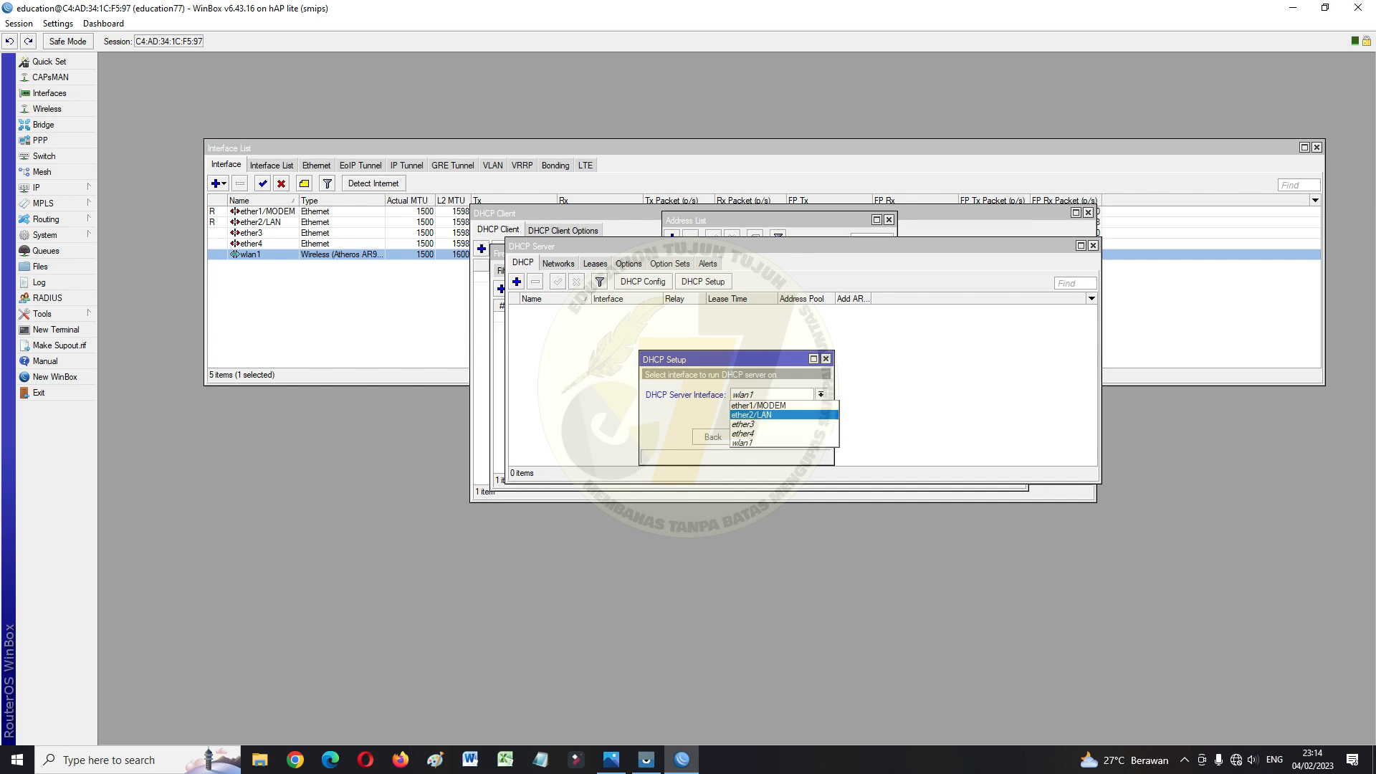
{"action": "left_click", "coordinate": [752, 415]}
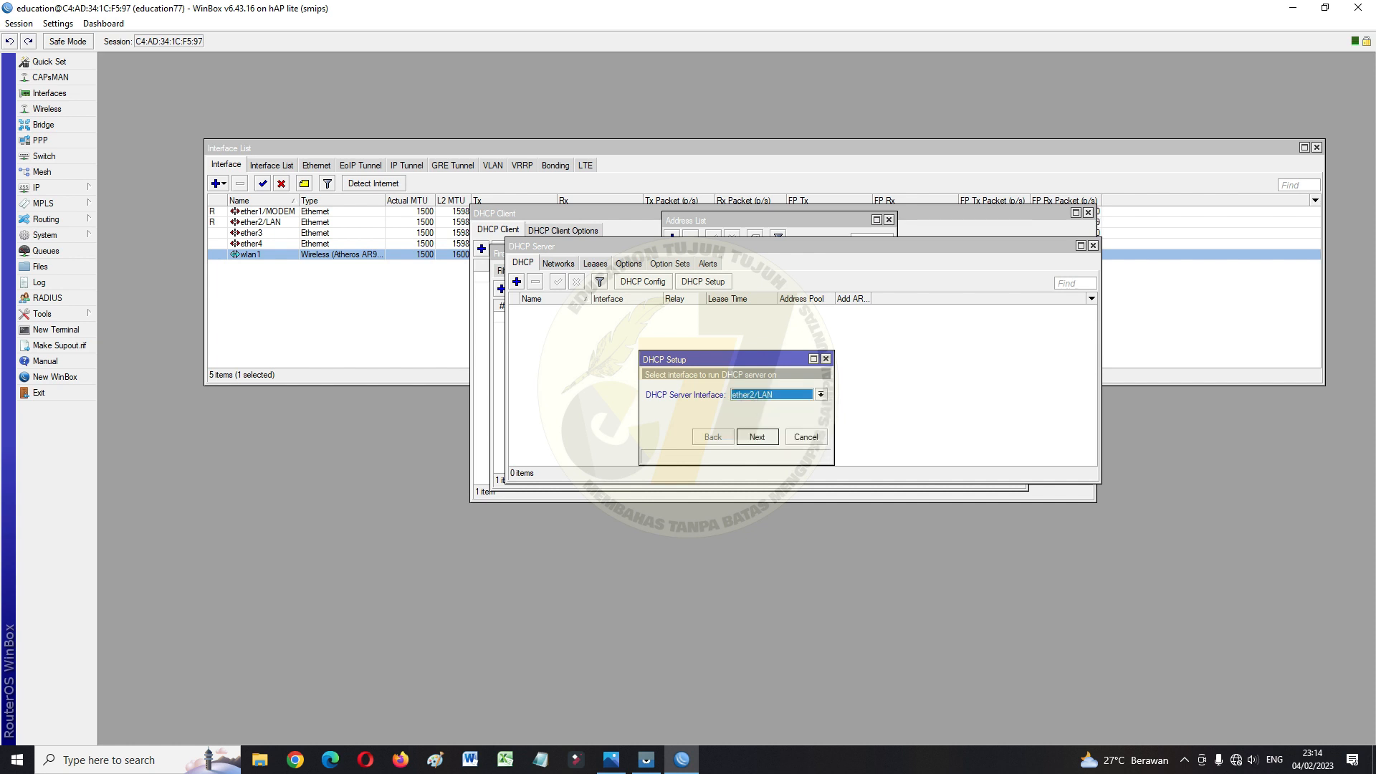
{"action": "left_click", "coordinate": [758, 438]}
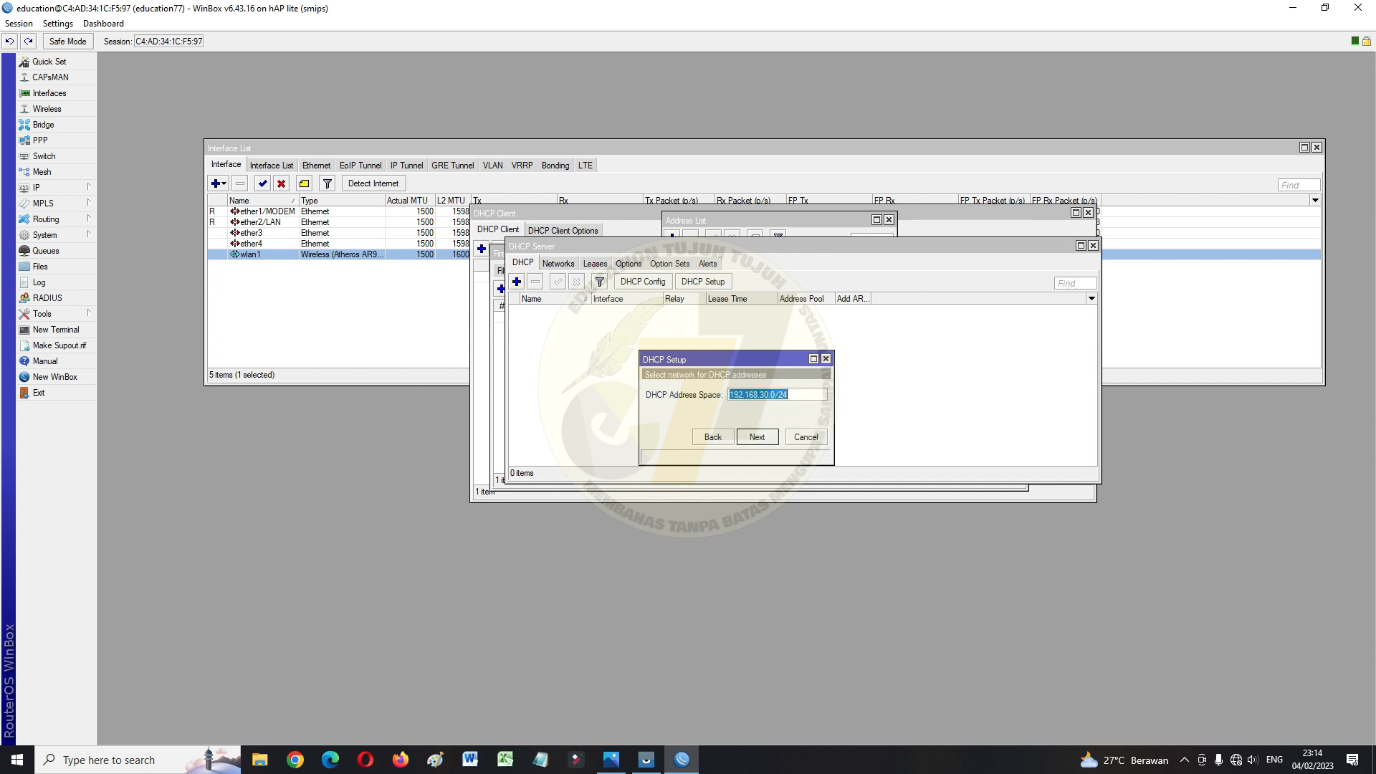
{"action": "left_click", "coordinate": [757, 437]}
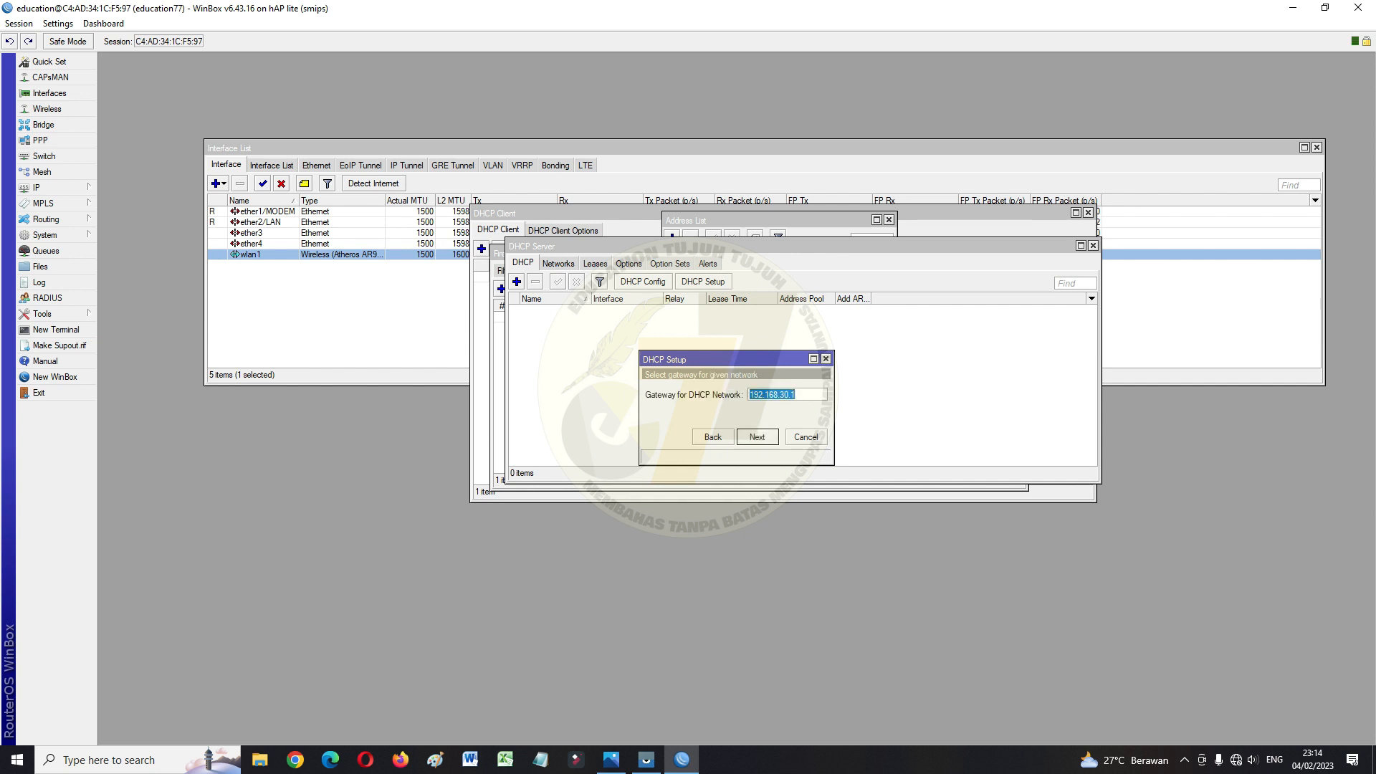
{"action": "left_click", "coordinate": [758, 438]}
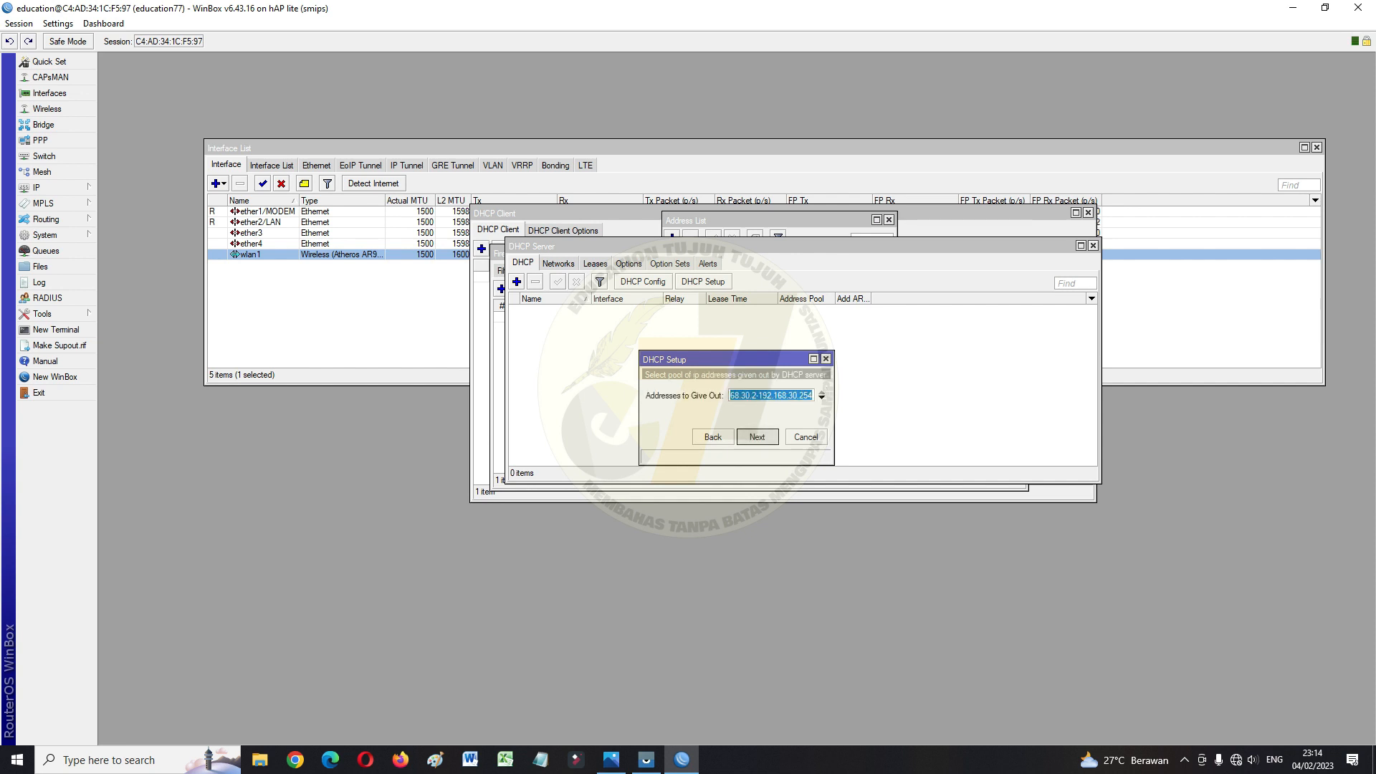
{"action": "left_click", "coordinate": [757, 437]}
{"action": "left_click", "coordinate": [757, 437]}
{"action": "left_click", "coordinate": [757, 437]}
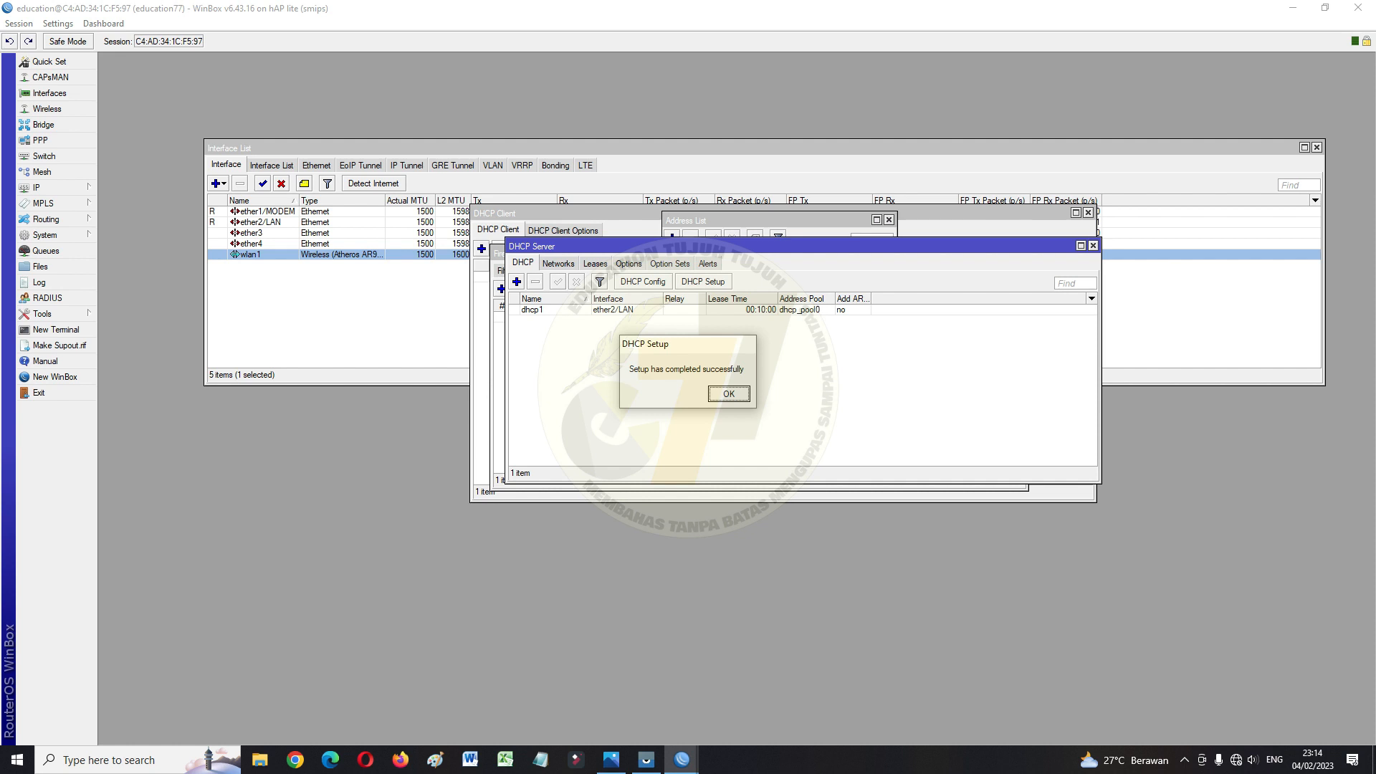
{"action": "left_click", "coordinate": [729, 394]}
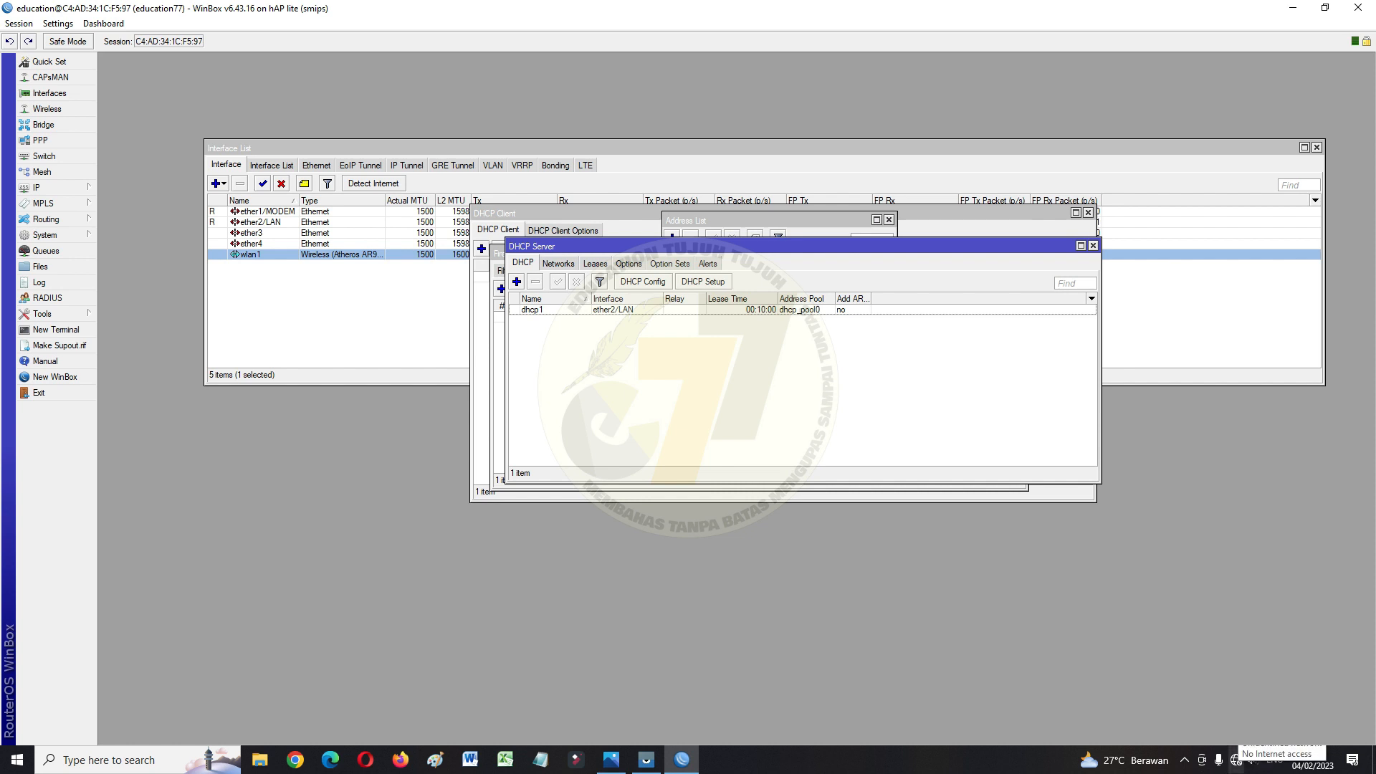
Check the computer's network connection status and bring up Microsoft Edge
{"action": "right_click", "coordinate": [1236, 761]}
{"action": "left_click", "coordinate": [1236, 761]}
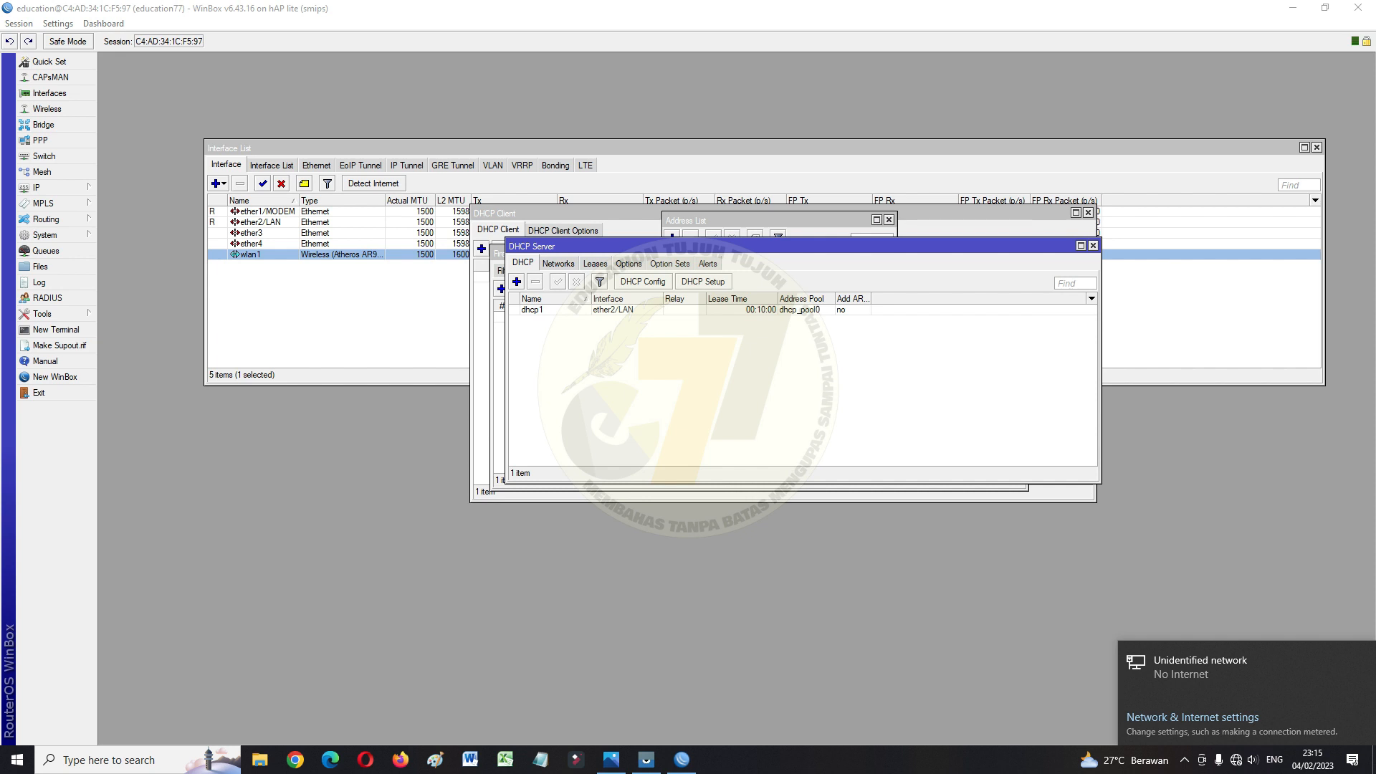
{"action": "left_click", "coordinate": [803, 387]}
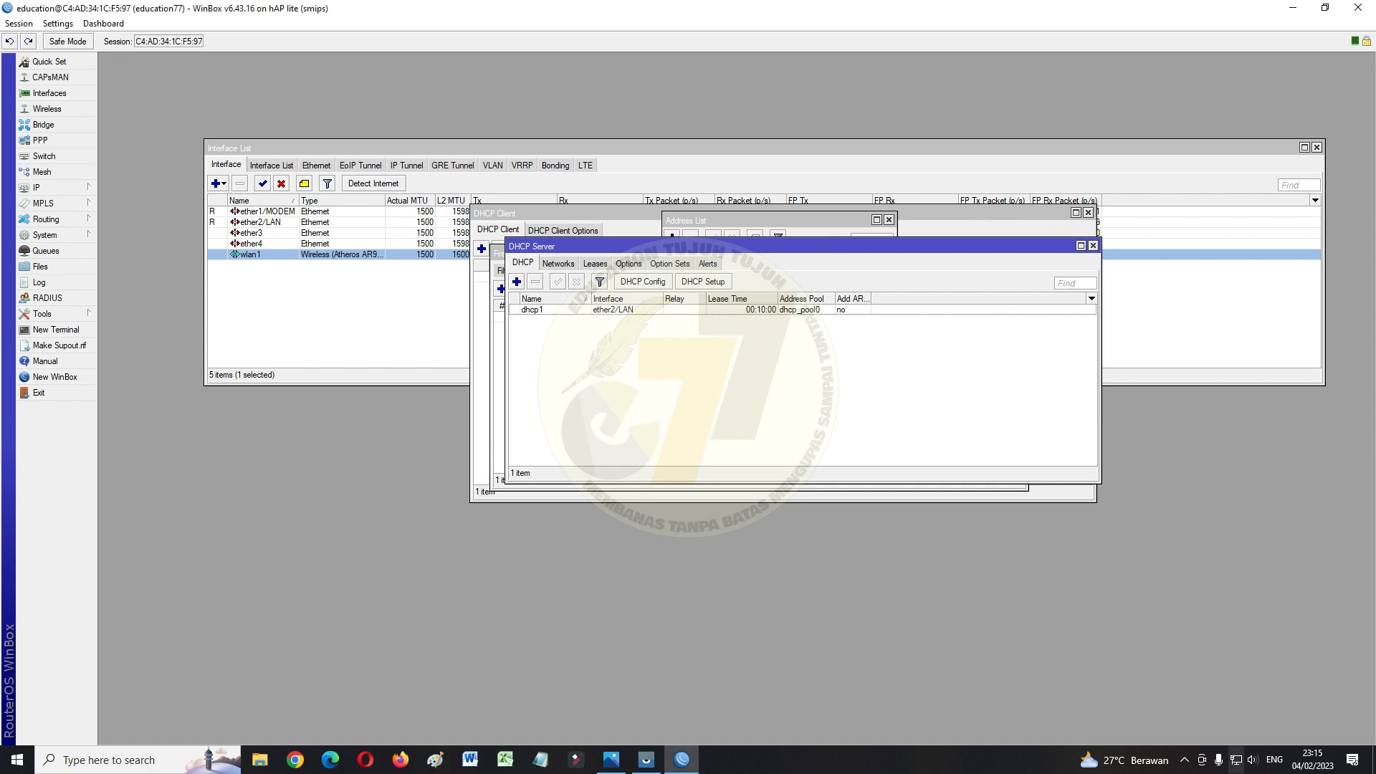
{"action": "left_click", "coordinate": [1236, 760]}
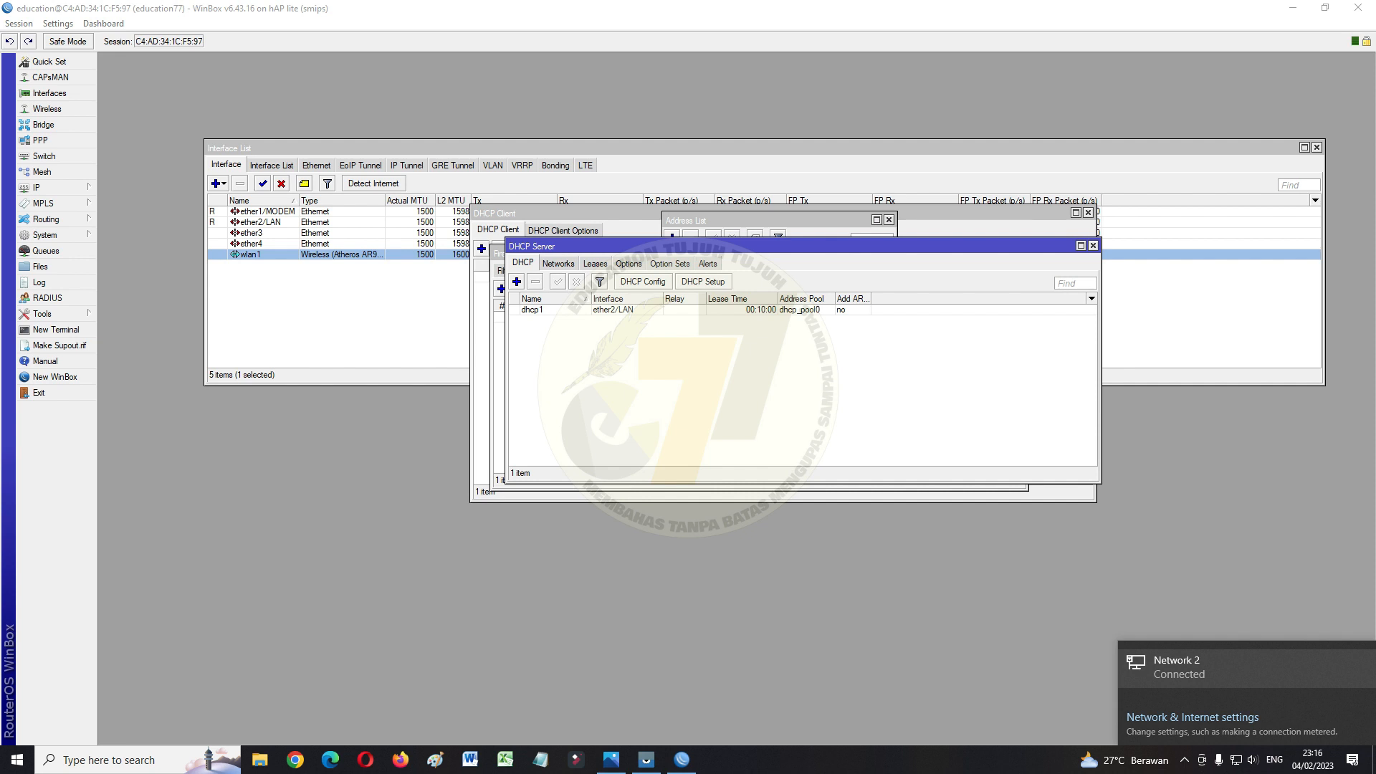
{"action": "left_click", "coordinate": [824, 401]}
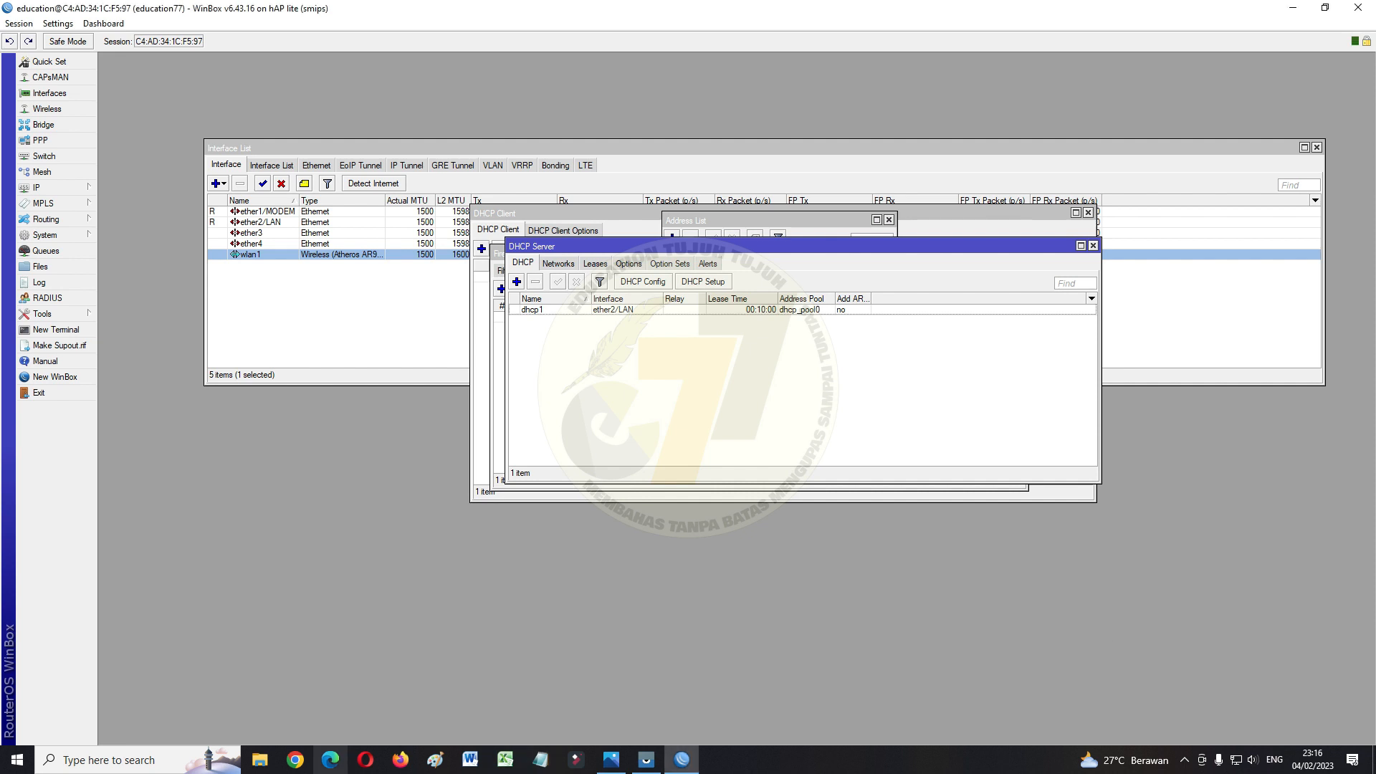
{"action": "left_click", "coordinate": [330, 760]}
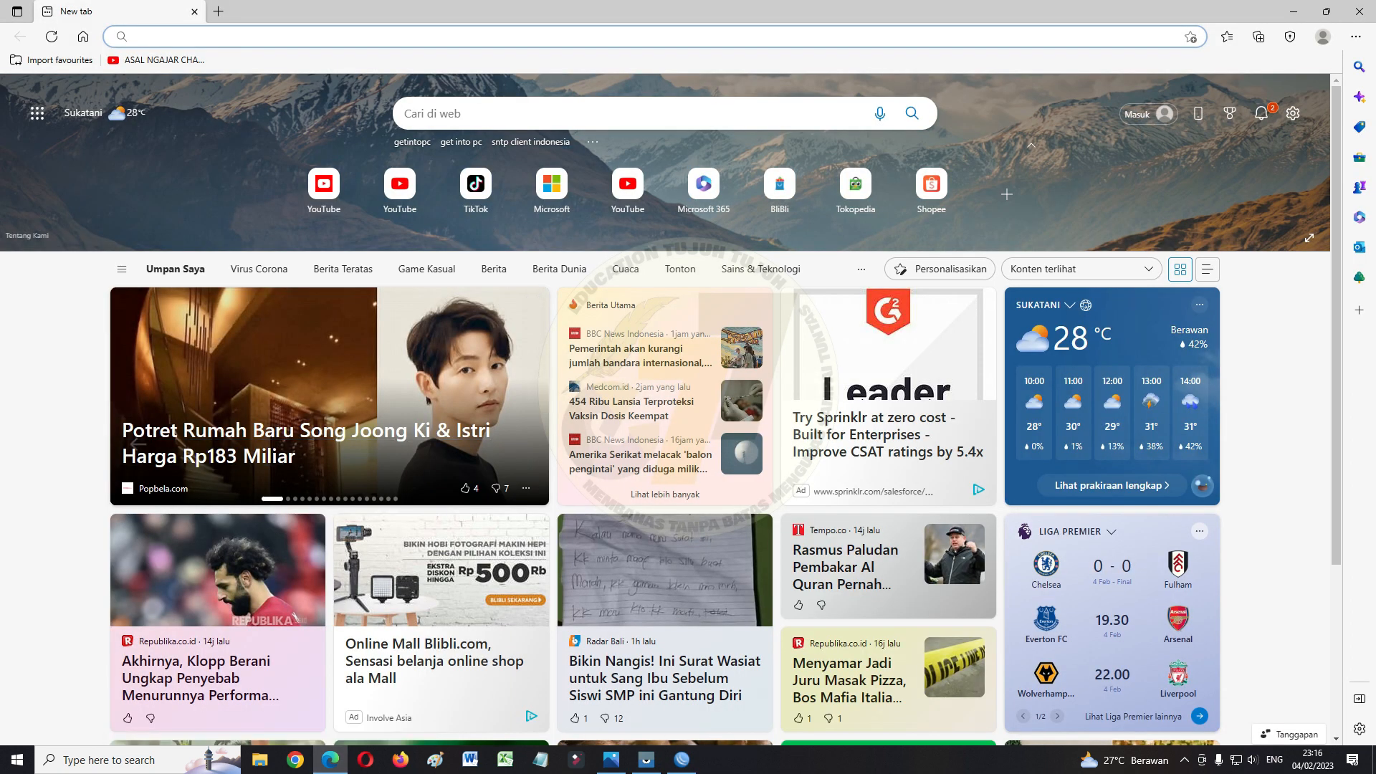
Search 'sntp client indonesia' and open the pool.ntp.org Indonesia servers page
{"action": "left_click", "coordinate": [287, 37]}
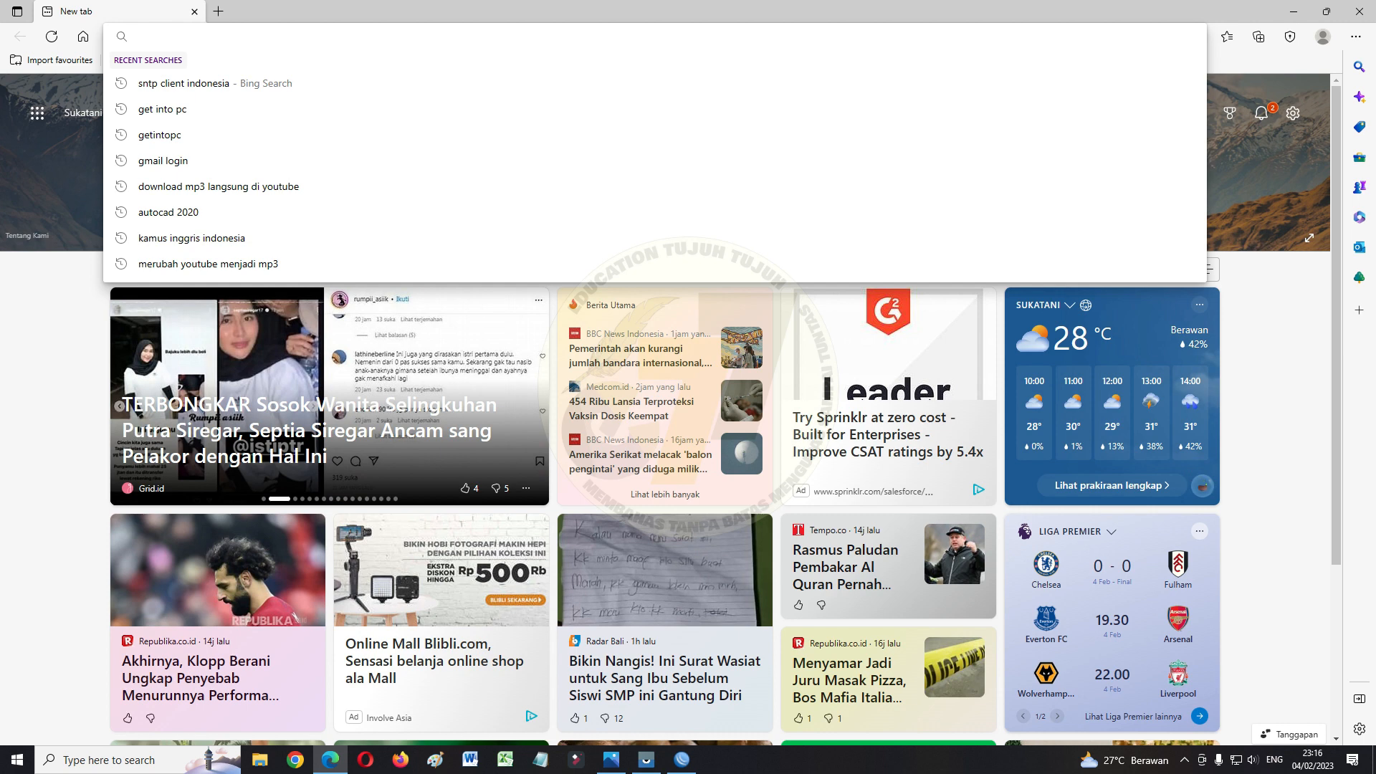
{"action": "type", "text": "SNTP"}
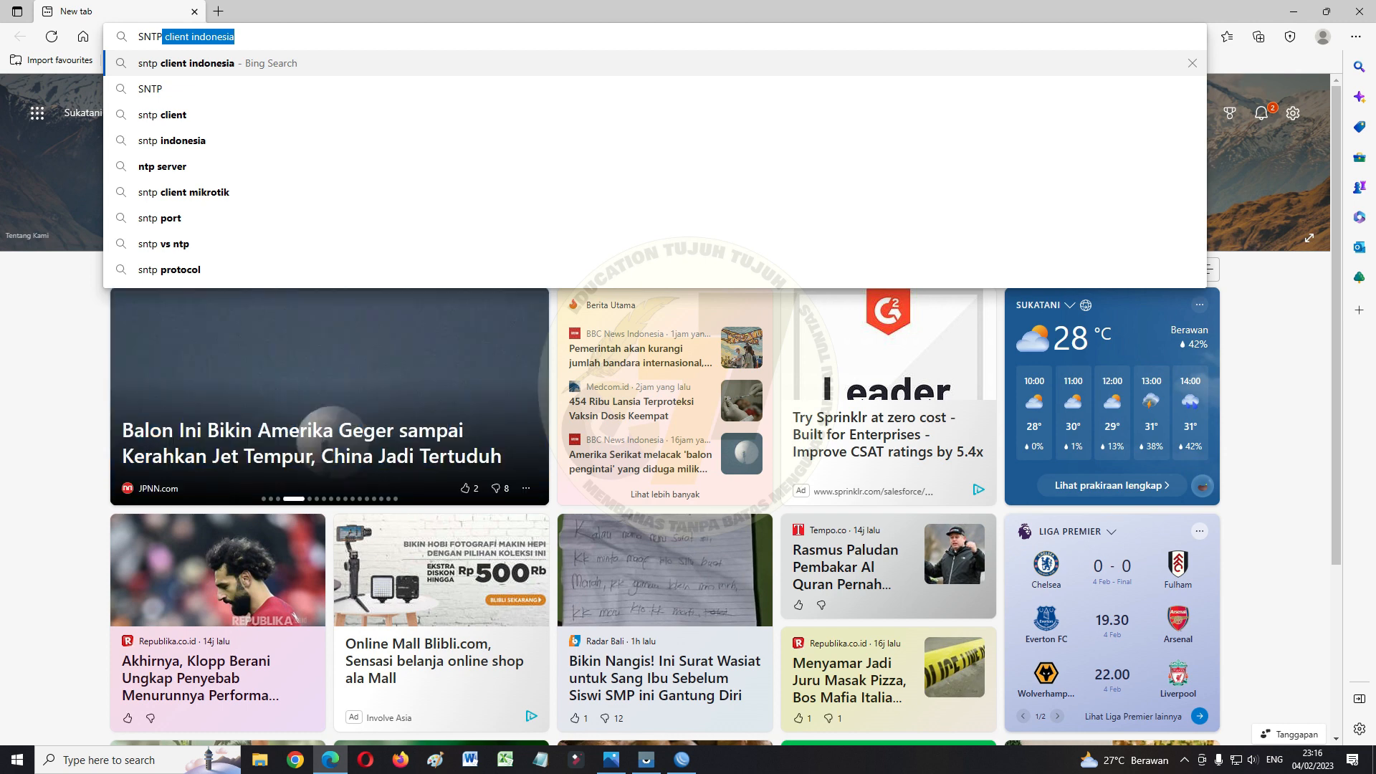
{"action": "key", "text": "Return"}
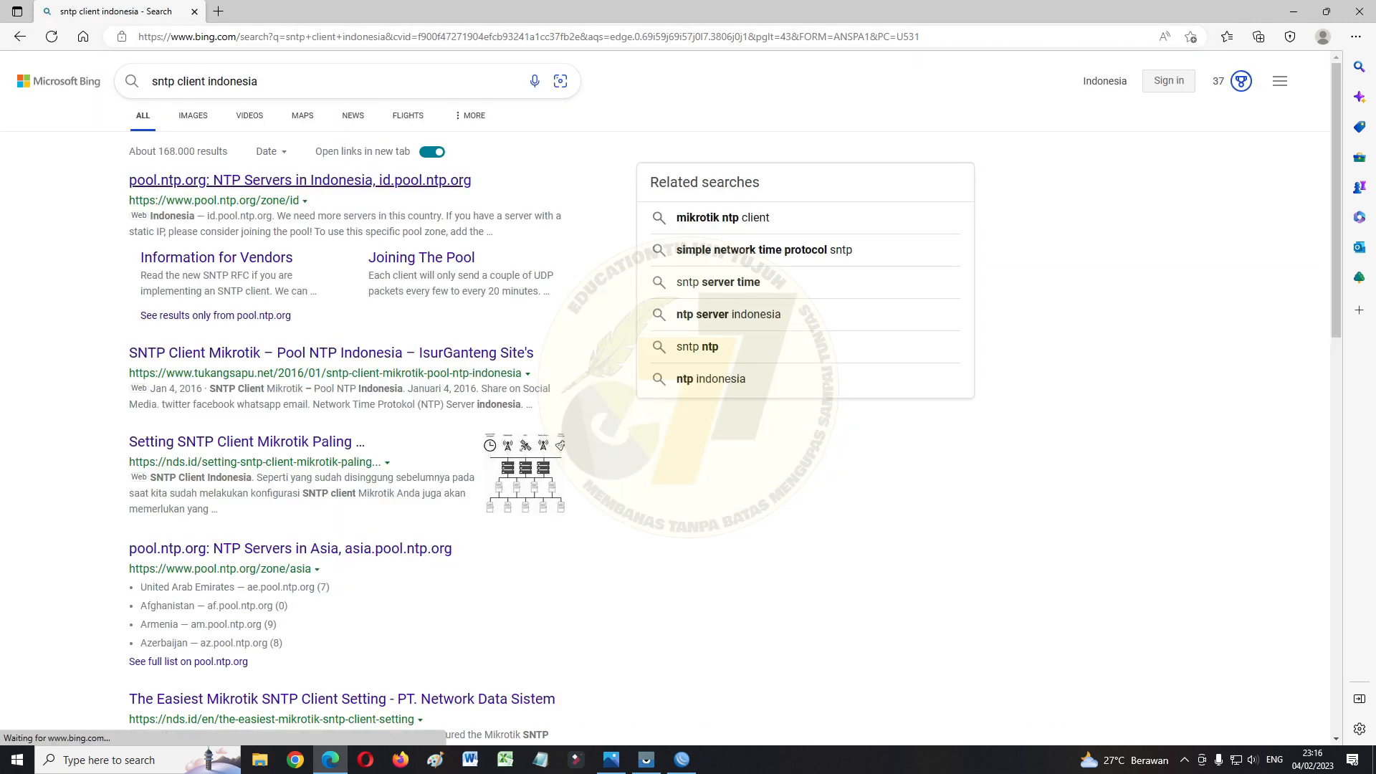
{"action": "left_click", "coordinate": [299, 180]}
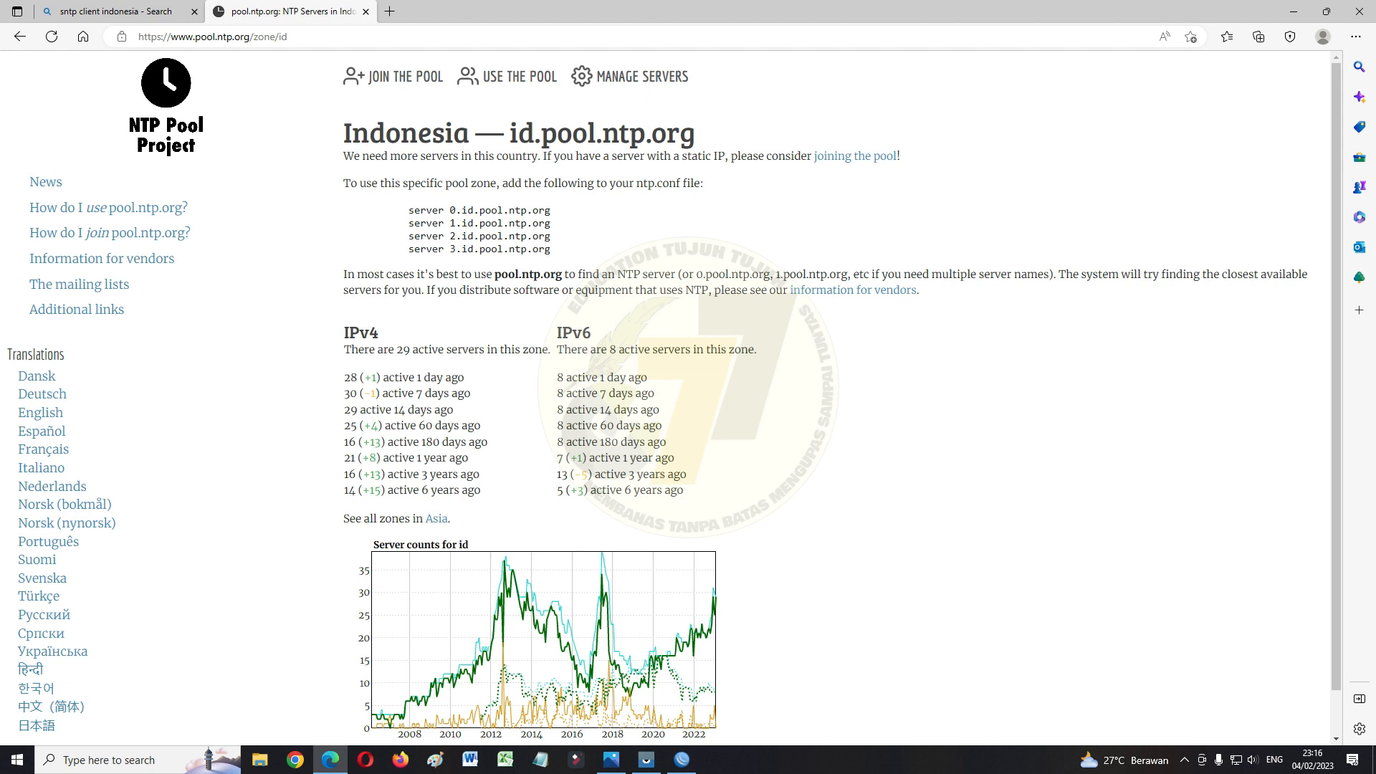
Copy the server name 0.id.pool.ntp.org and return to WinBox
{"action": "left_click_drag", "start_coordinate": [449, 210], "coordinate": [551, 210]}
{"action": "right_click", "coordinate": [544, 207]}
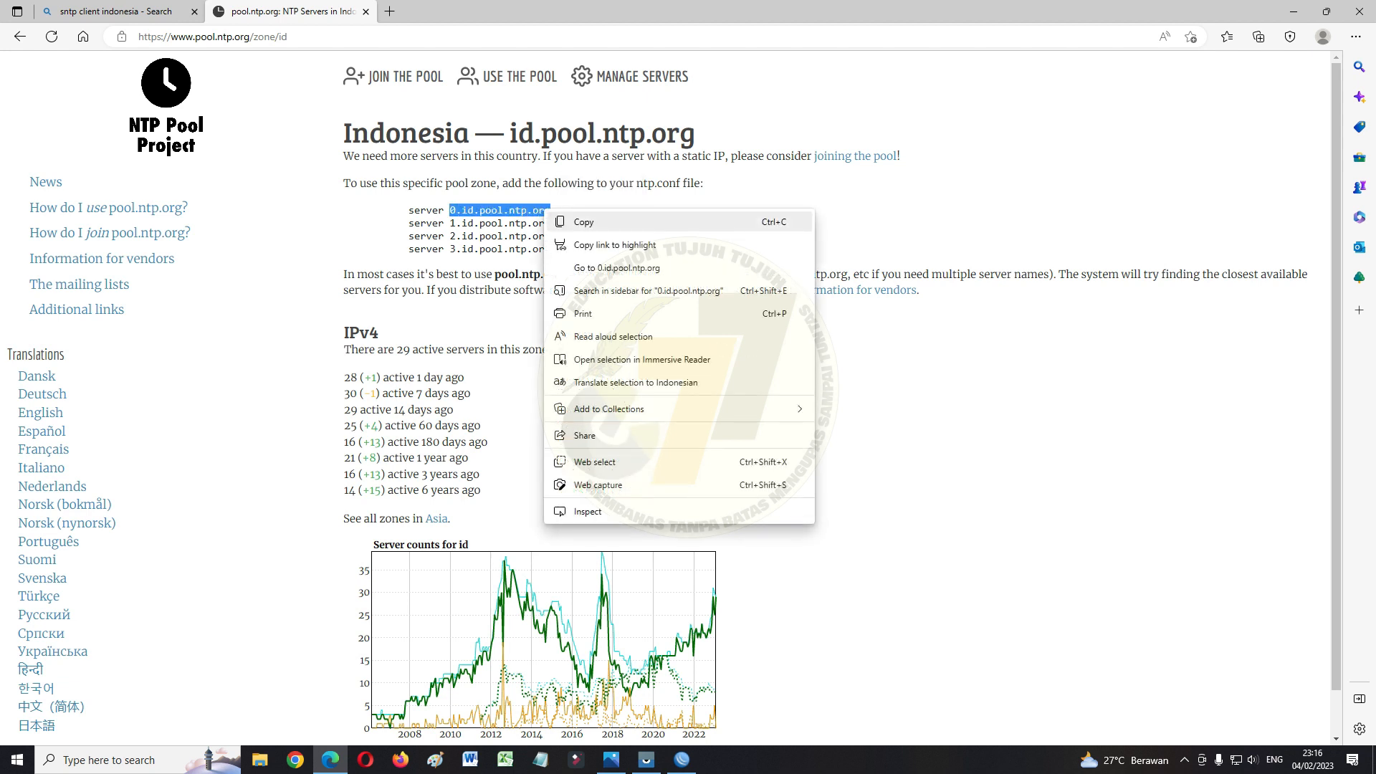
{"action": "left_click", "coordinate": [582, 221]}
{"action": "left_click", "coordinate": [681, 760]}
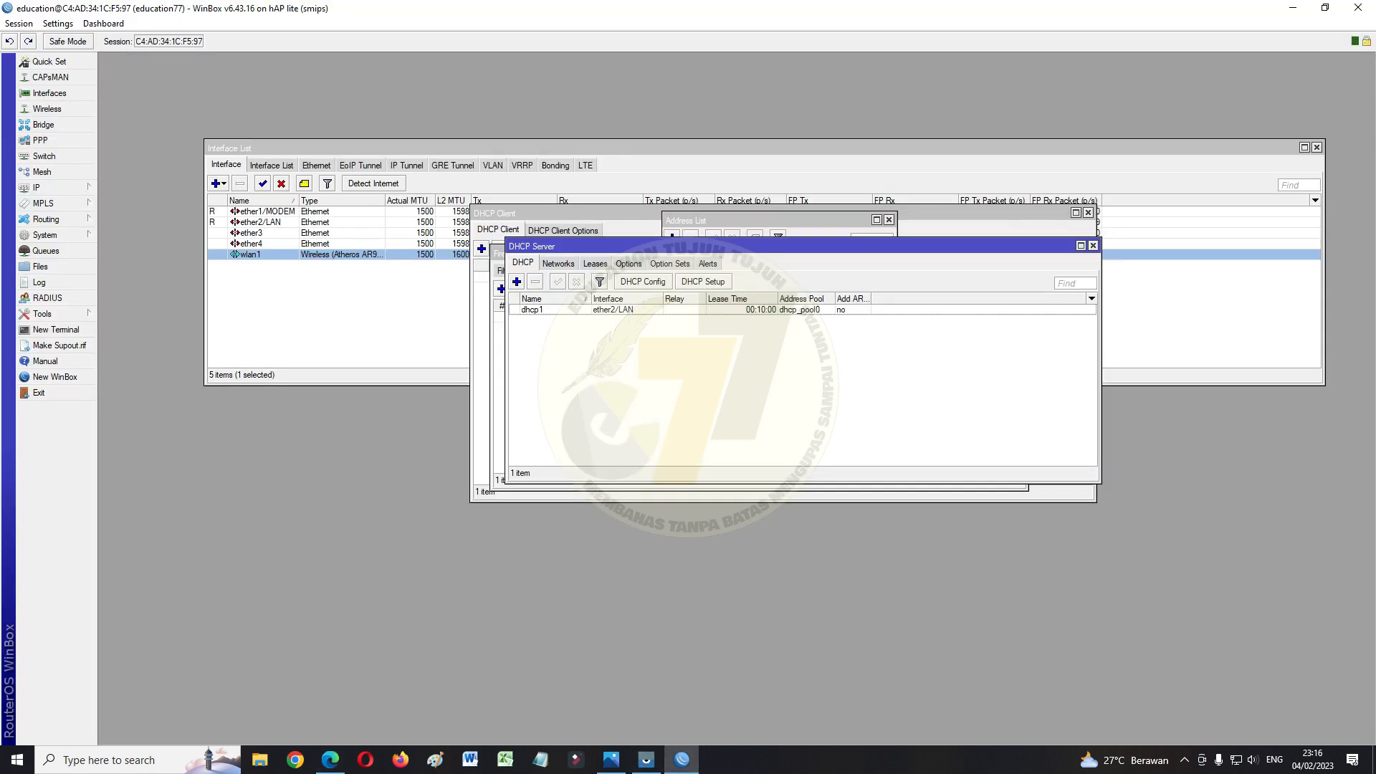
Paste 0.id.pool.ntp.org as the SNTP client's primary NTP server
{"action": "left_click", "coordinate": [44, 235]}
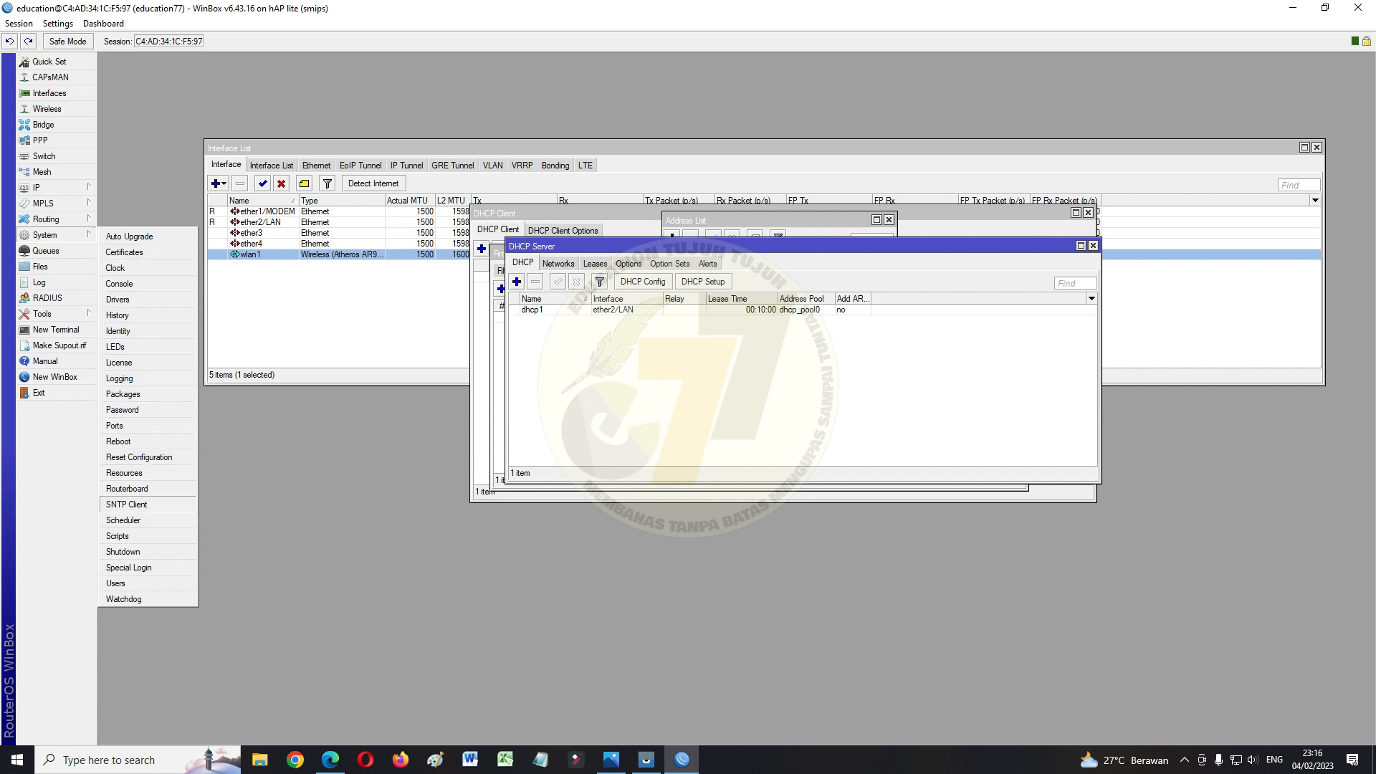
{"action": "left_click", "coordinate": [127, 504]}
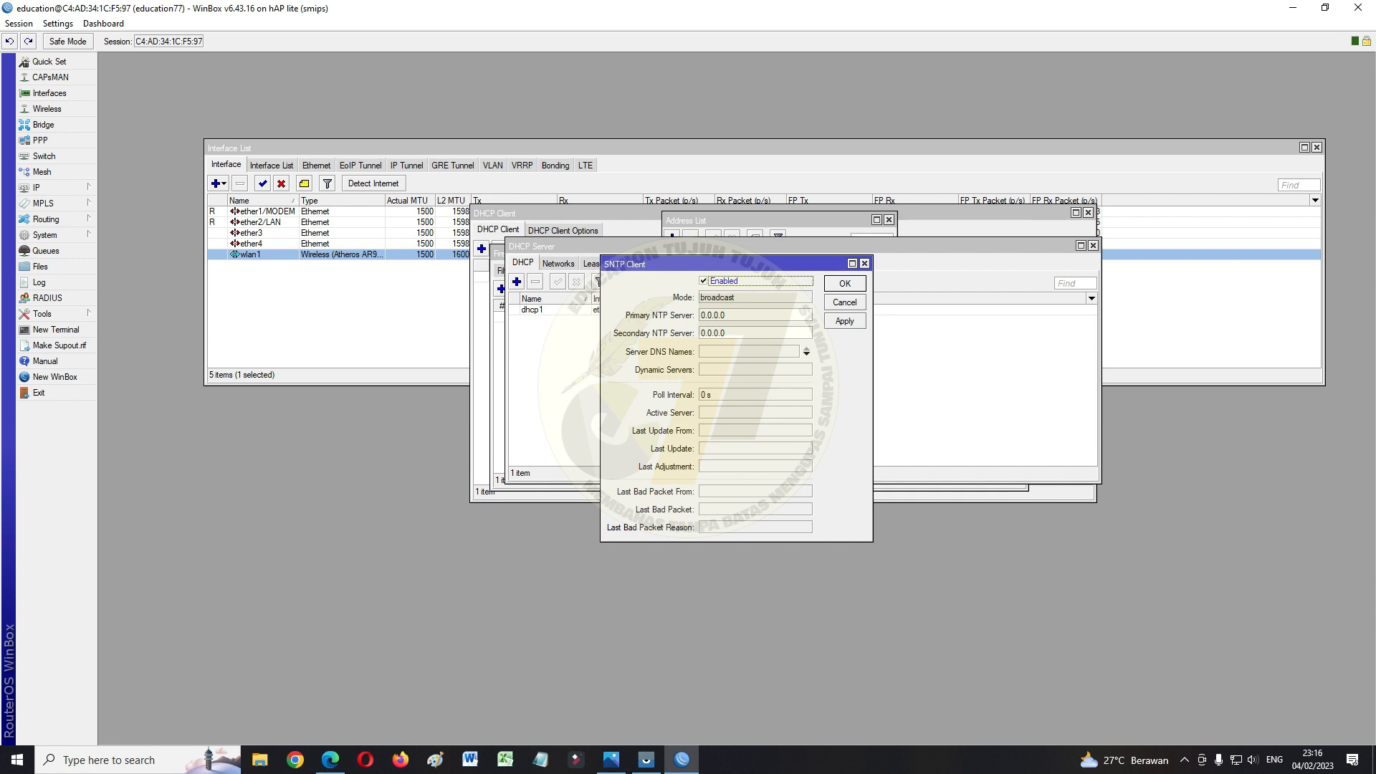
{"action": "key", "text": "Tab"}
{"action": "key", "text": "ctrl+v"}
Copy 1.id.pool.ntp.org, set it as secondary NTP server, and apply the SNTP settings
{"action": "left_click", "coordinate": [331, 760]}
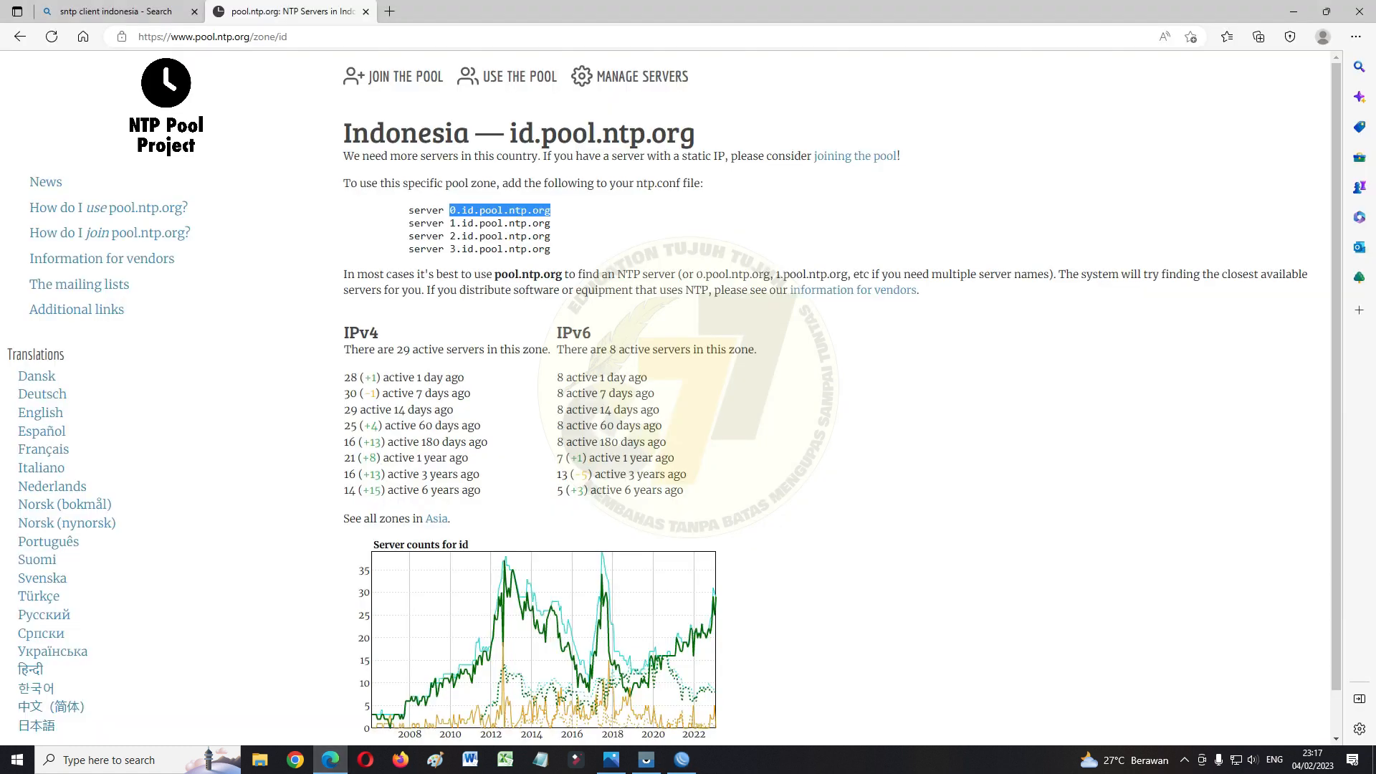
{"action": "left_click_drag", "start_coordinate": [450, 223], "coordinate": [552, 223]}
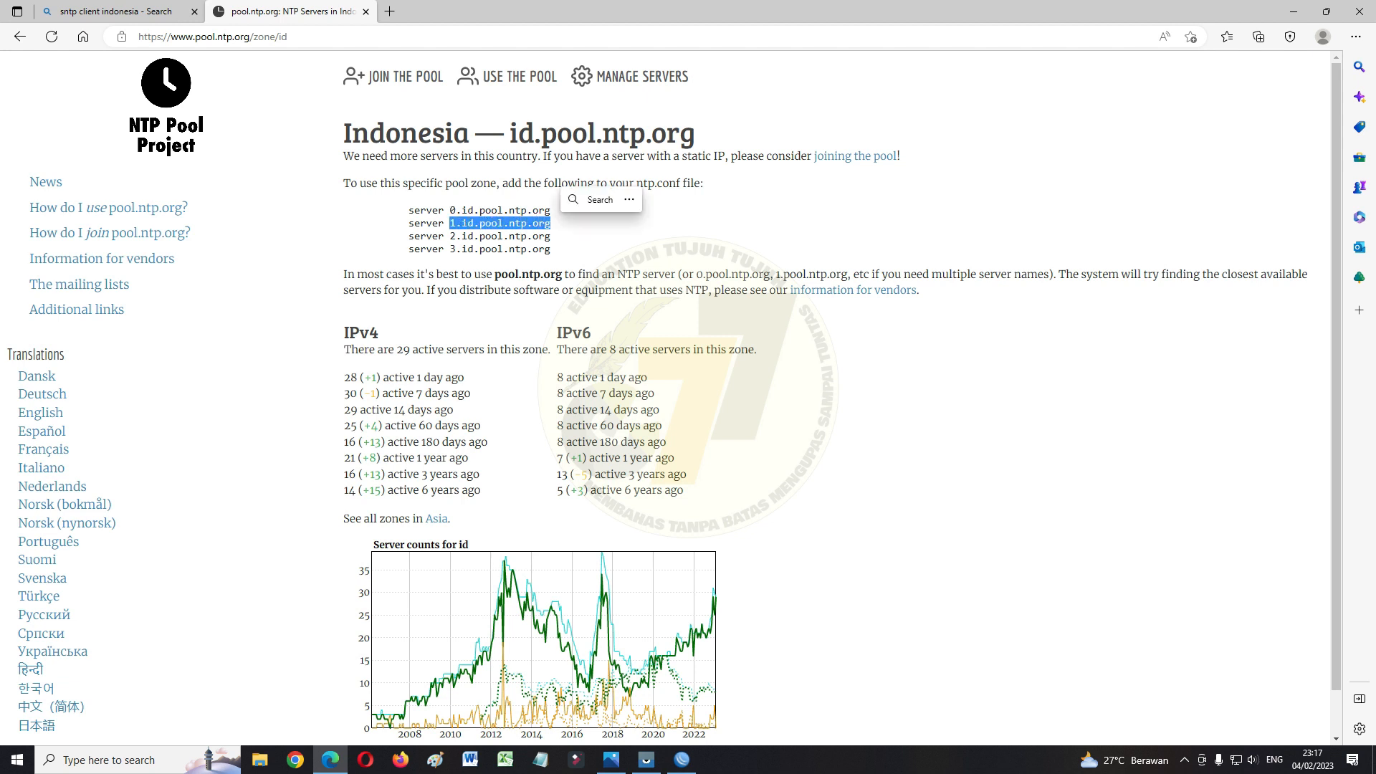
{"action": "key", "text": "ctrl+c"}
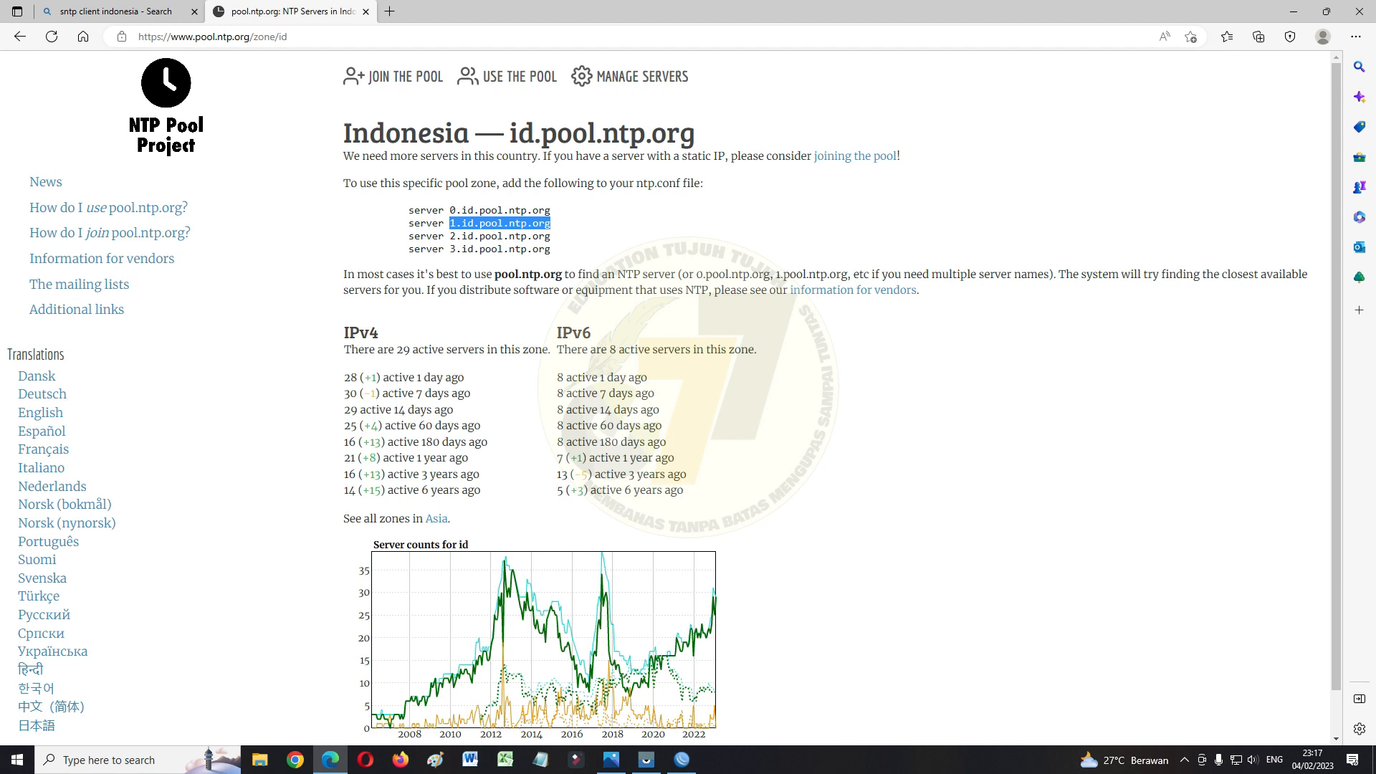
{"action": "left_click", "coordinate": [681, 760]}
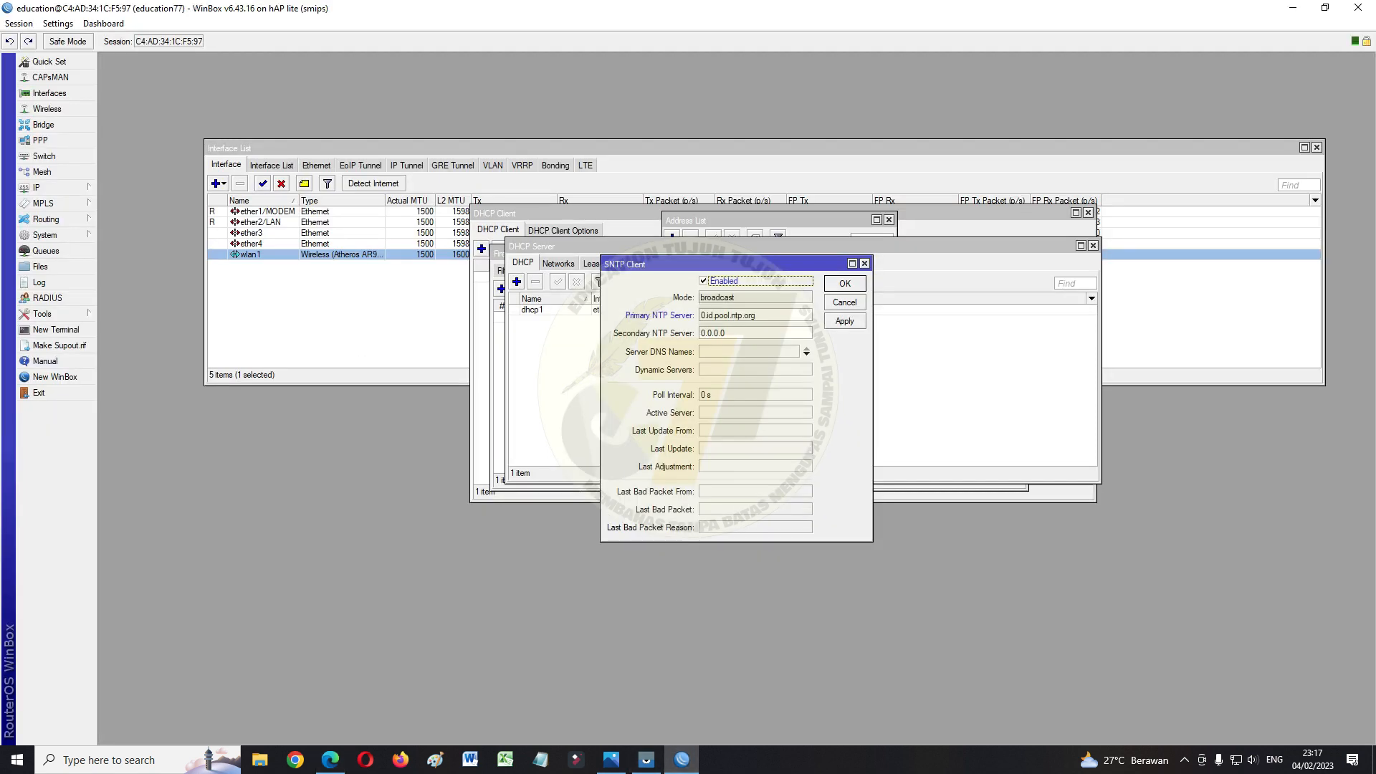
{"action": "left_click", "coordinate": [713, 332]}
{"action": "key", "text": "ctrl+v"}
{"action": "left_click", "coordinate": [844, 321]}
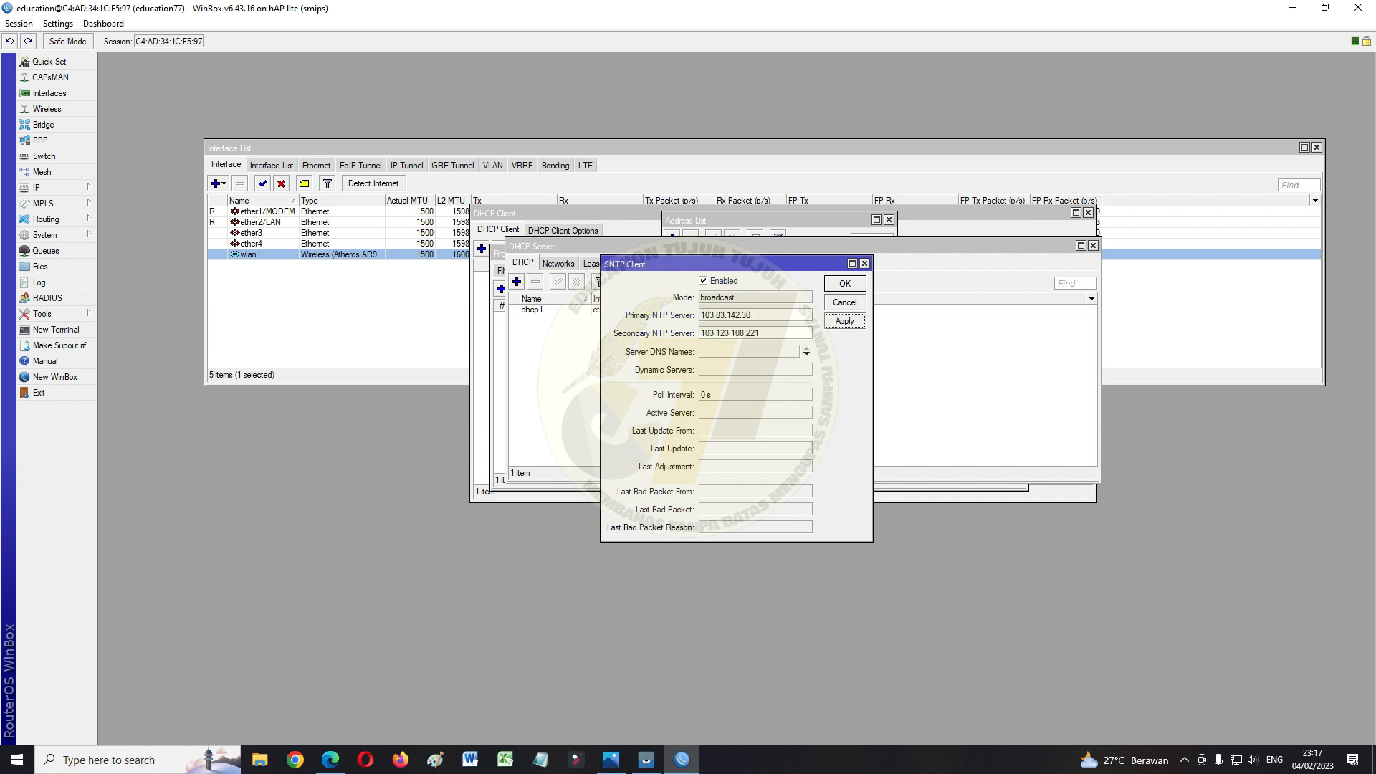
{"action": "key", "text": "Return"}
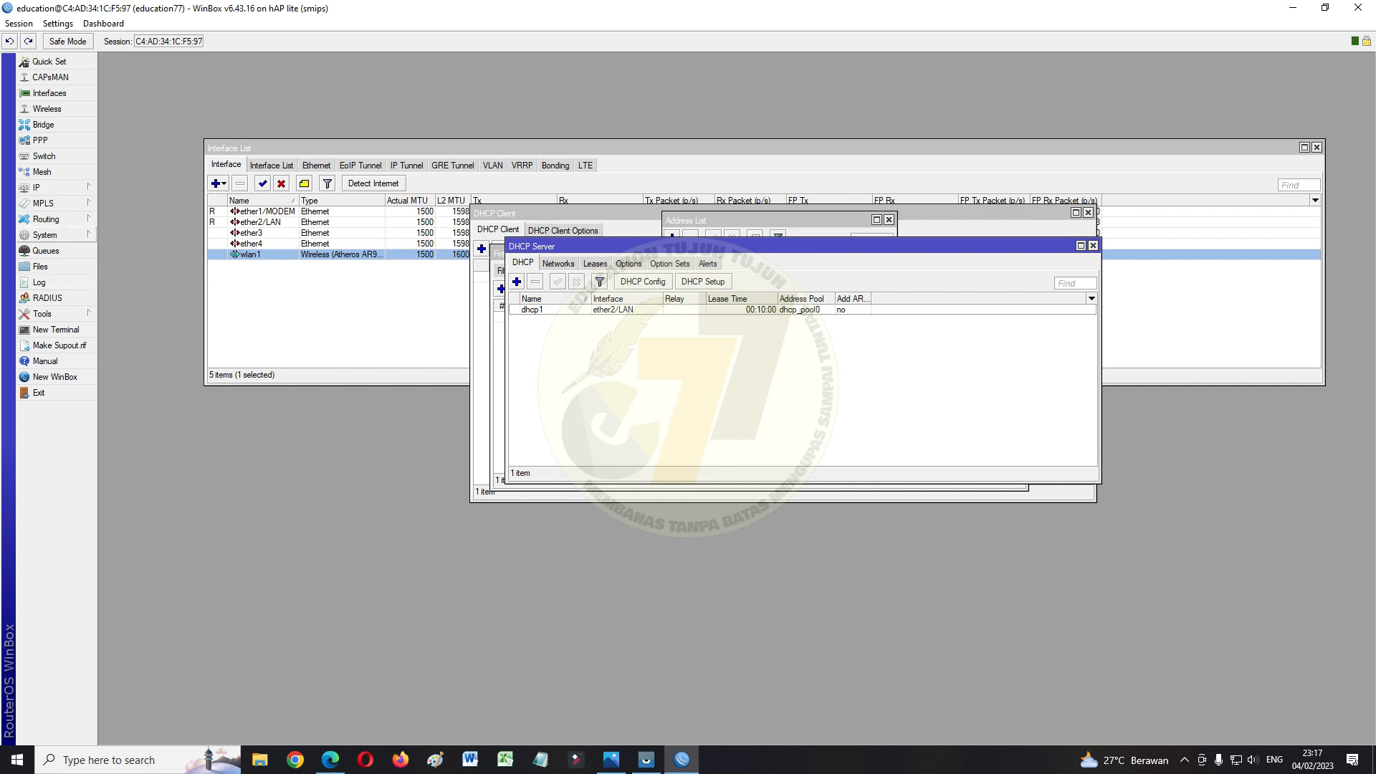
{"action": "left_click", "coordinate": [44, 234]}
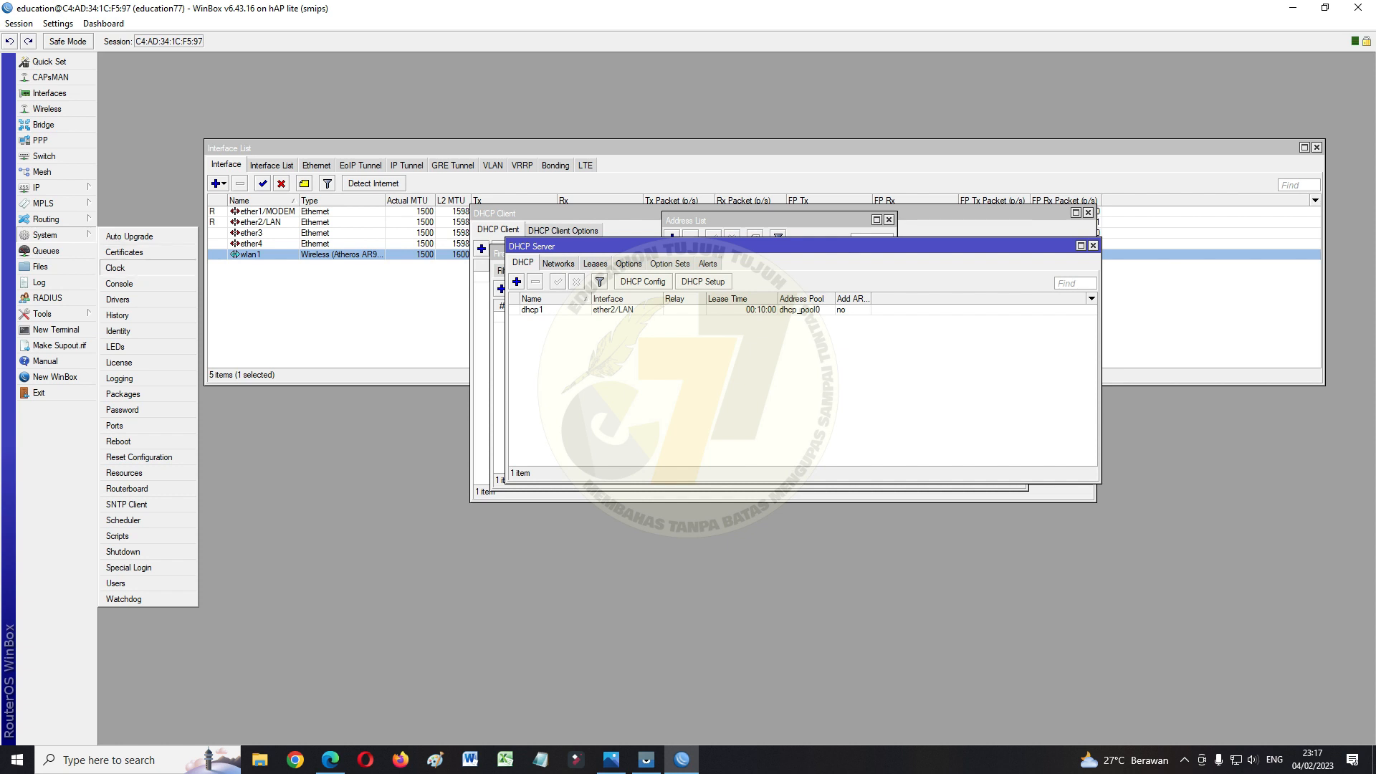
Keep the router clock on time zone Asia/Jakarta (GMT +07:00) and apply the clock settings
{"action": "left_click", "coordinate": [115, 267]}
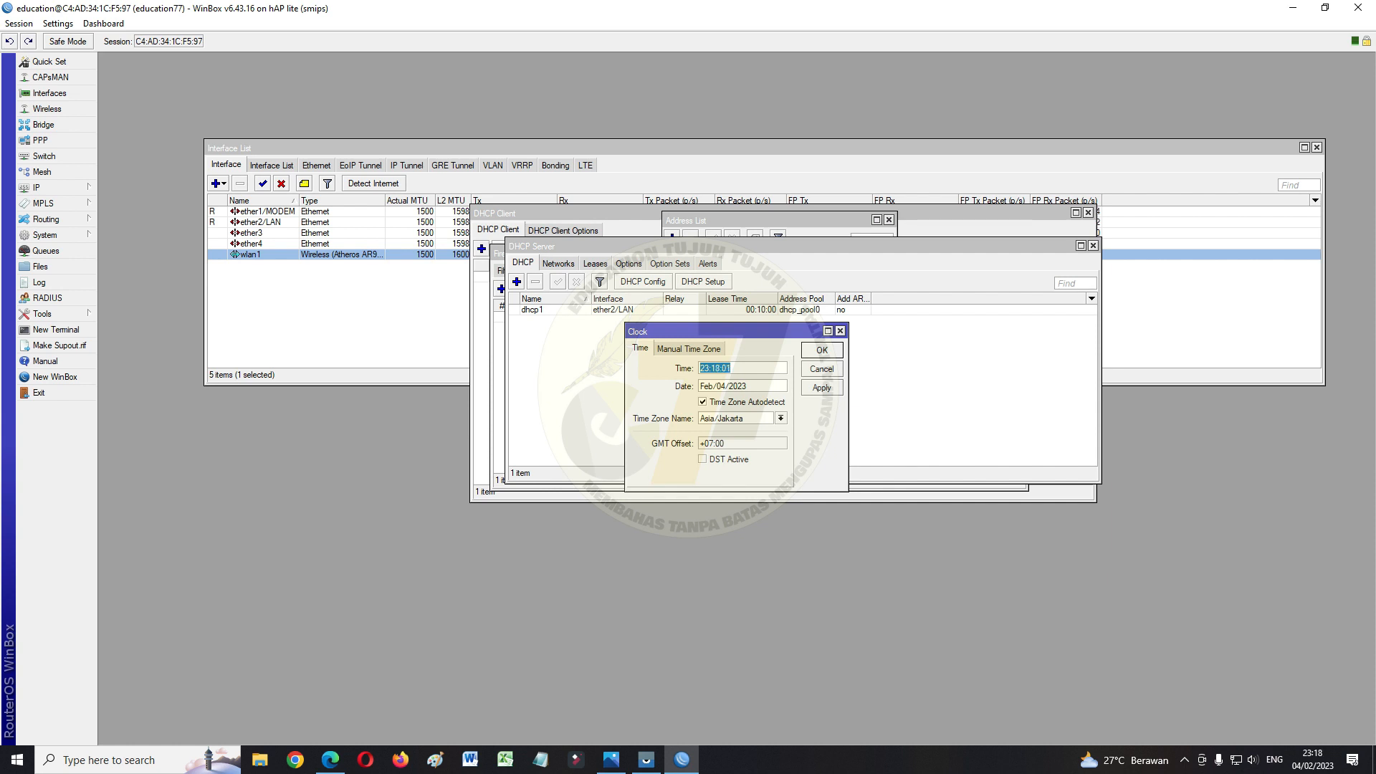
{"action": "left_click", "coordinate": [781, 417]}
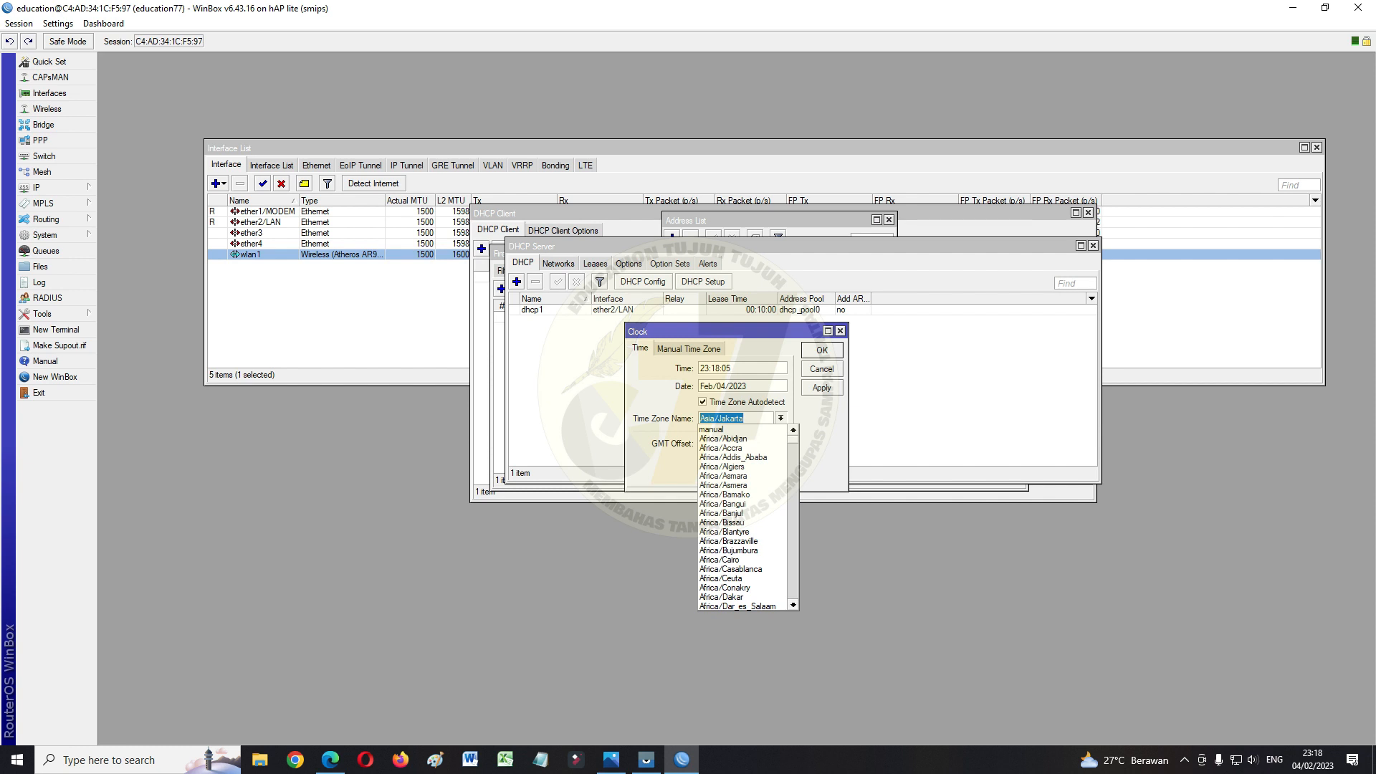
{"action": "key", "text": "Escape"}
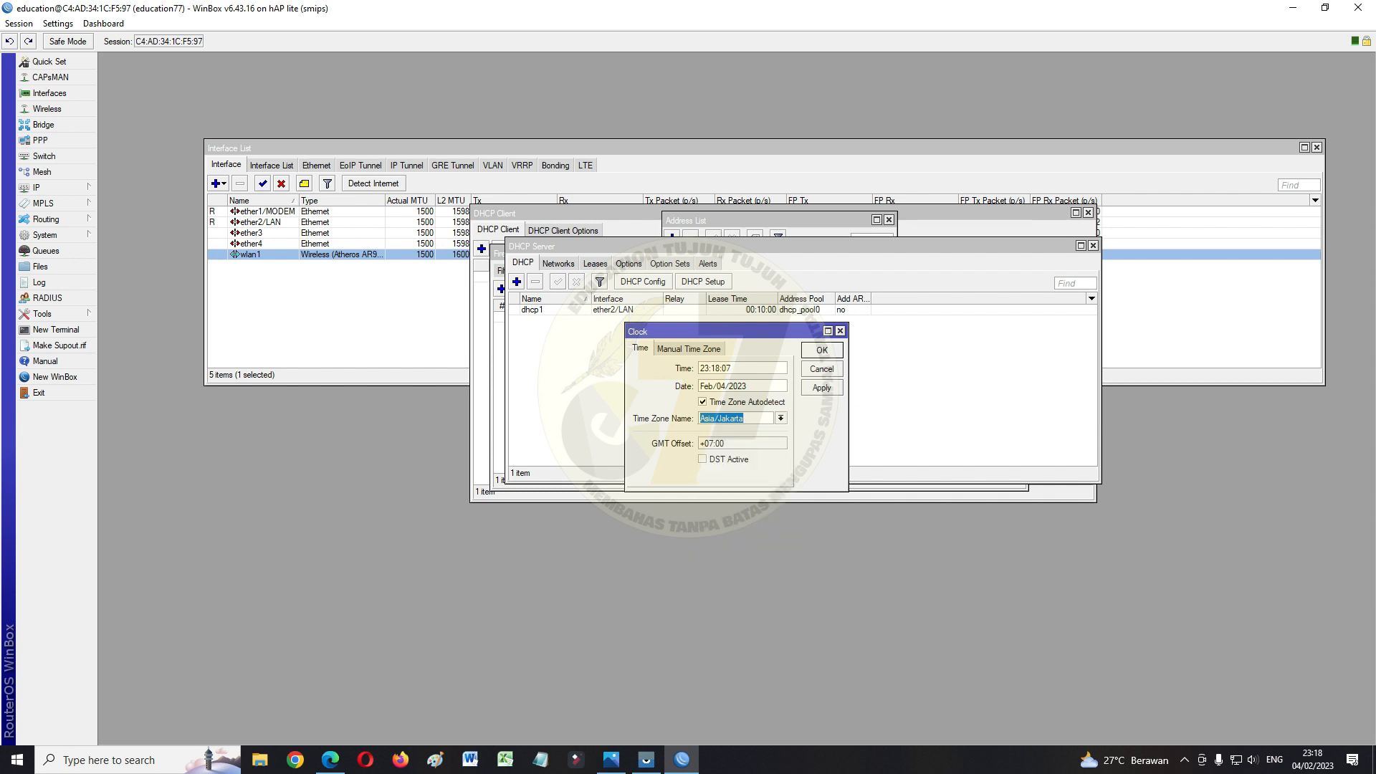
{"action": "left_click", "coordinate": [821, 387]}
{"action": "key", "text": "Return"}
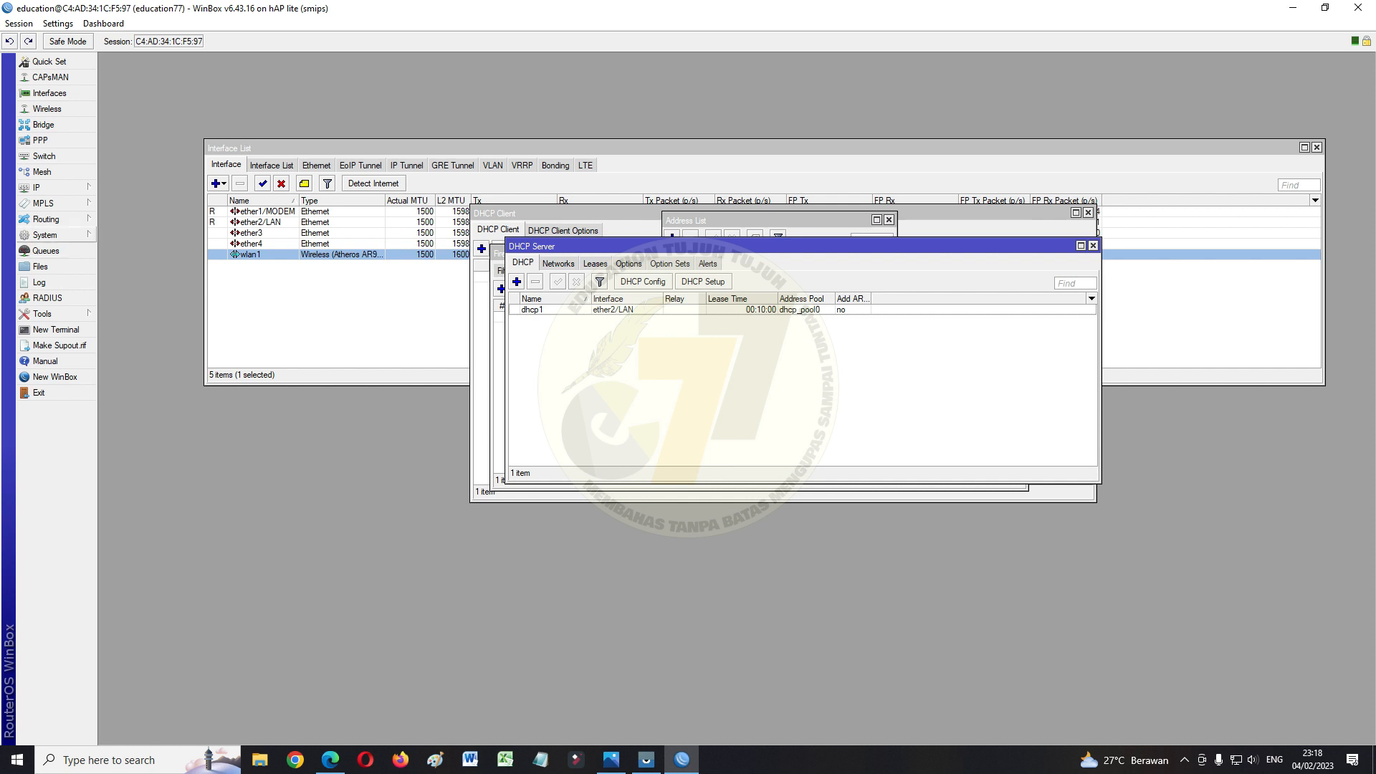
Bring up the hotspot Servers list under IP > Hotspot
{"action": "left_click", "coordinate": [40, 188]}
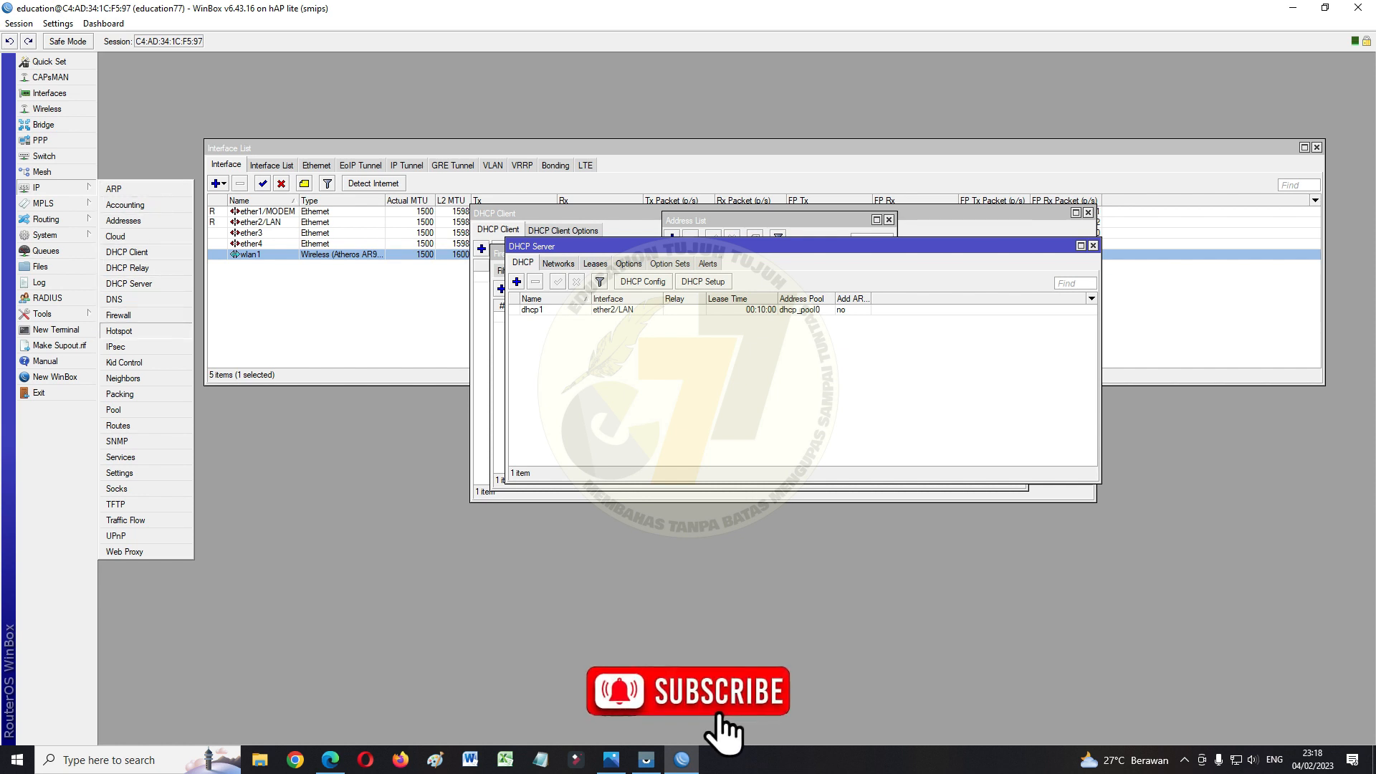
{"action": "left_click", "coordinate": [119, 330]}
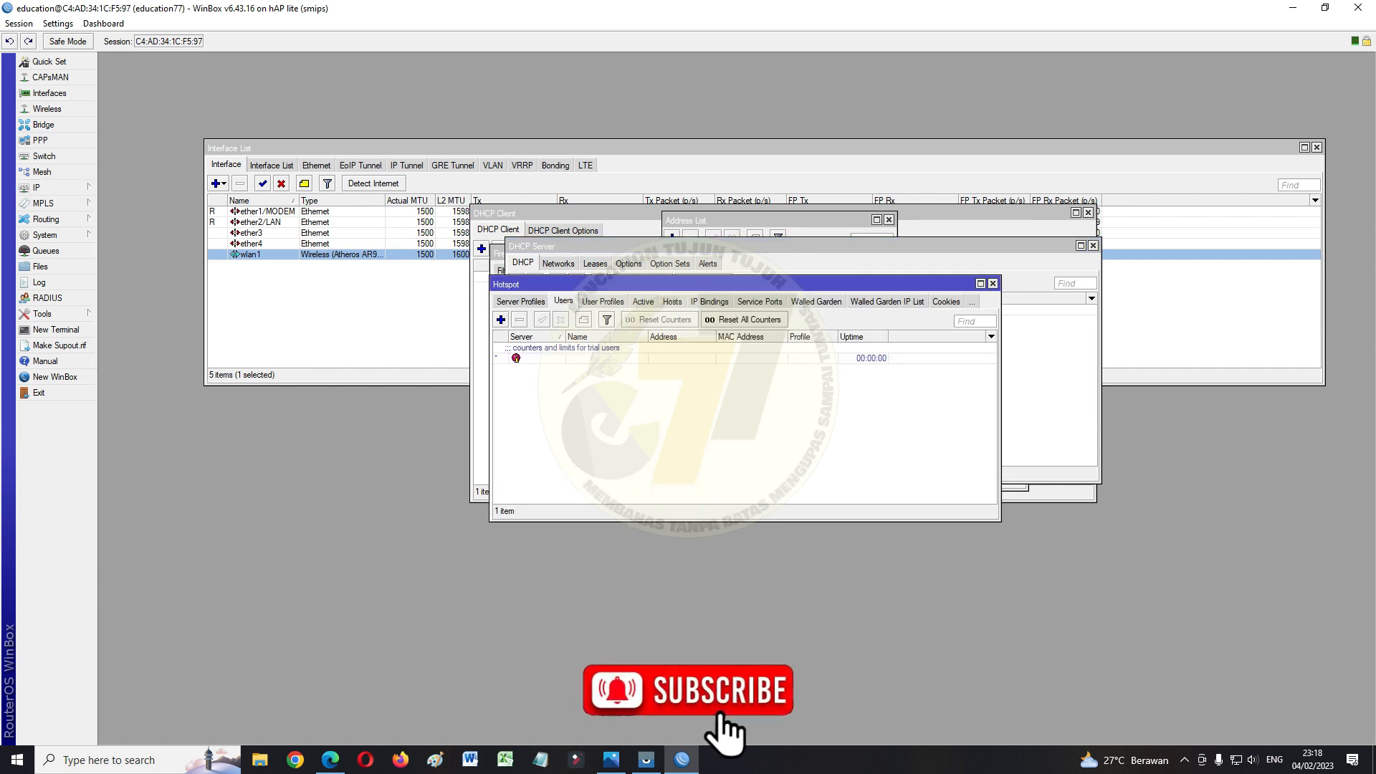
{"action": "left_click", "coordinate": [521, 302]}
{"action": "left_click", "coordinate": [509, 302]}
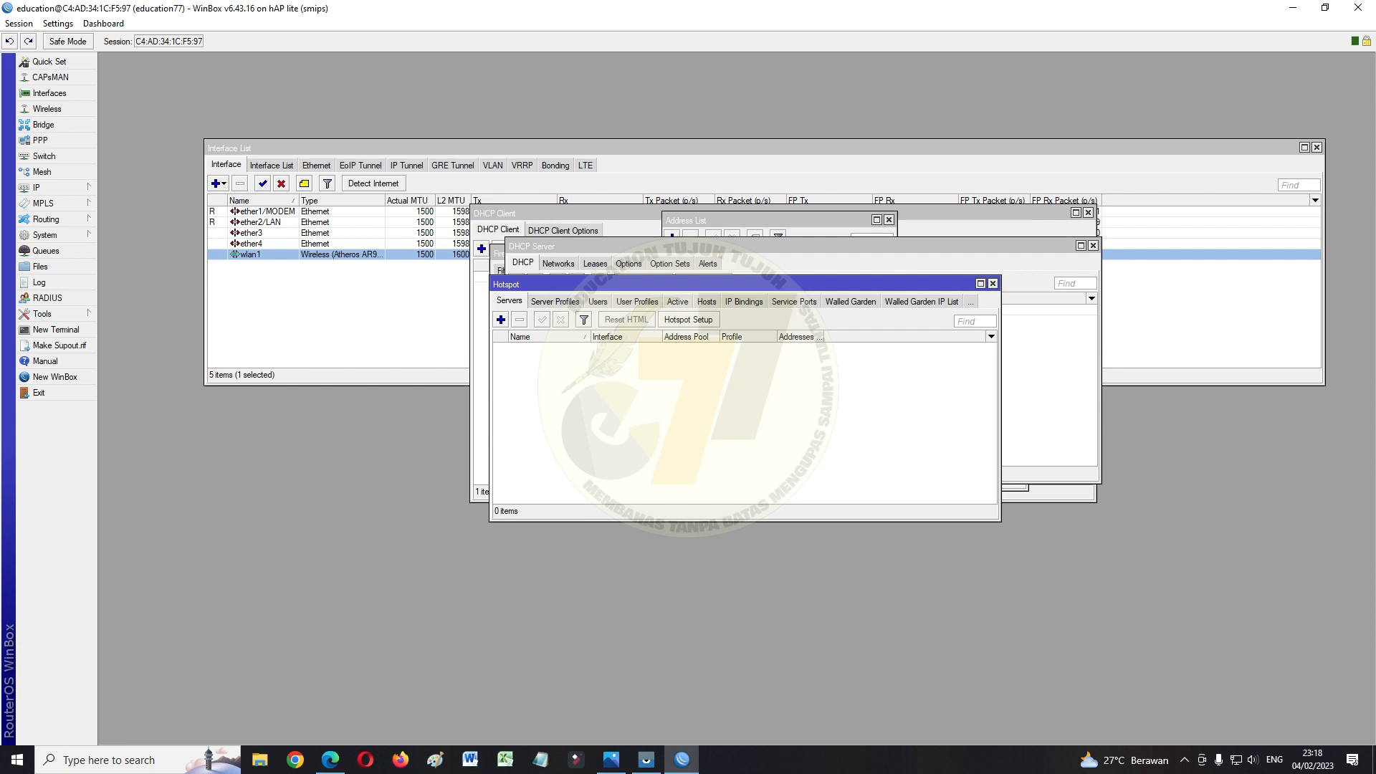
Run Hotspot Setup on wlan1 with DNS name EDUCATION77.COM and a local hotspot user
{"action": "left_click", "coordinate": [688, 320]}
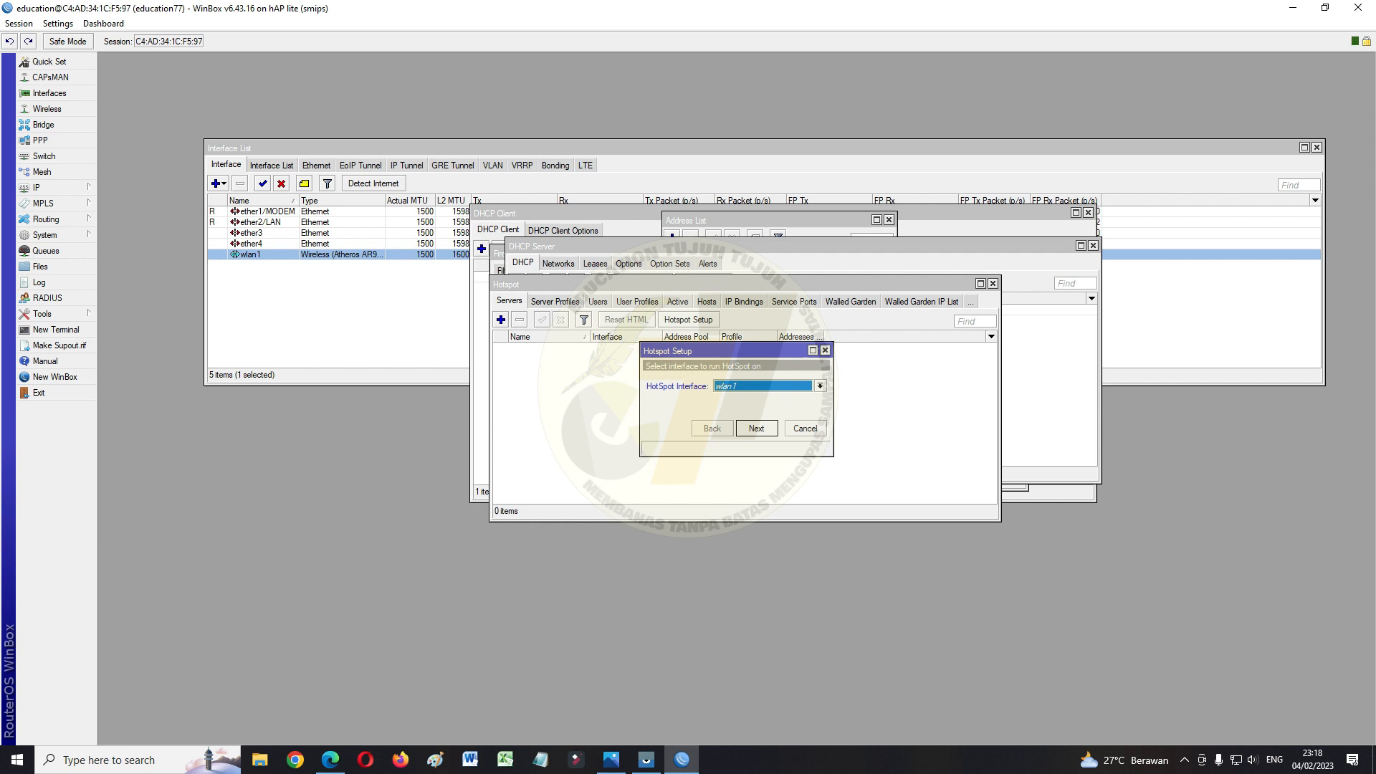
{"action": "key", "text": "Return"}
{"action": "key", "text": "Return"}
{"action": "key", "text": "Return"}
{"action": "key", "text": "Return"}
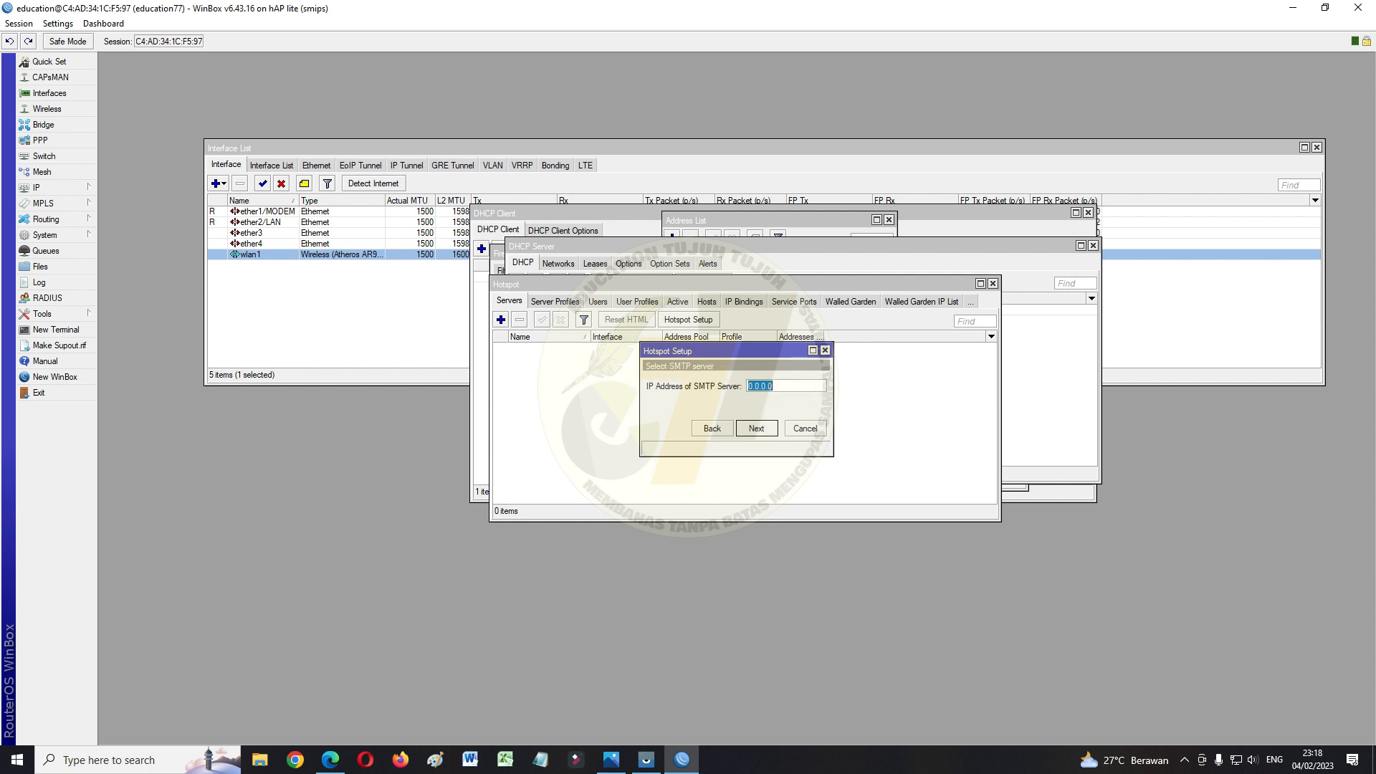
{"action": "key", "text": "Return"}
{"action": "key", "text": "Return"}
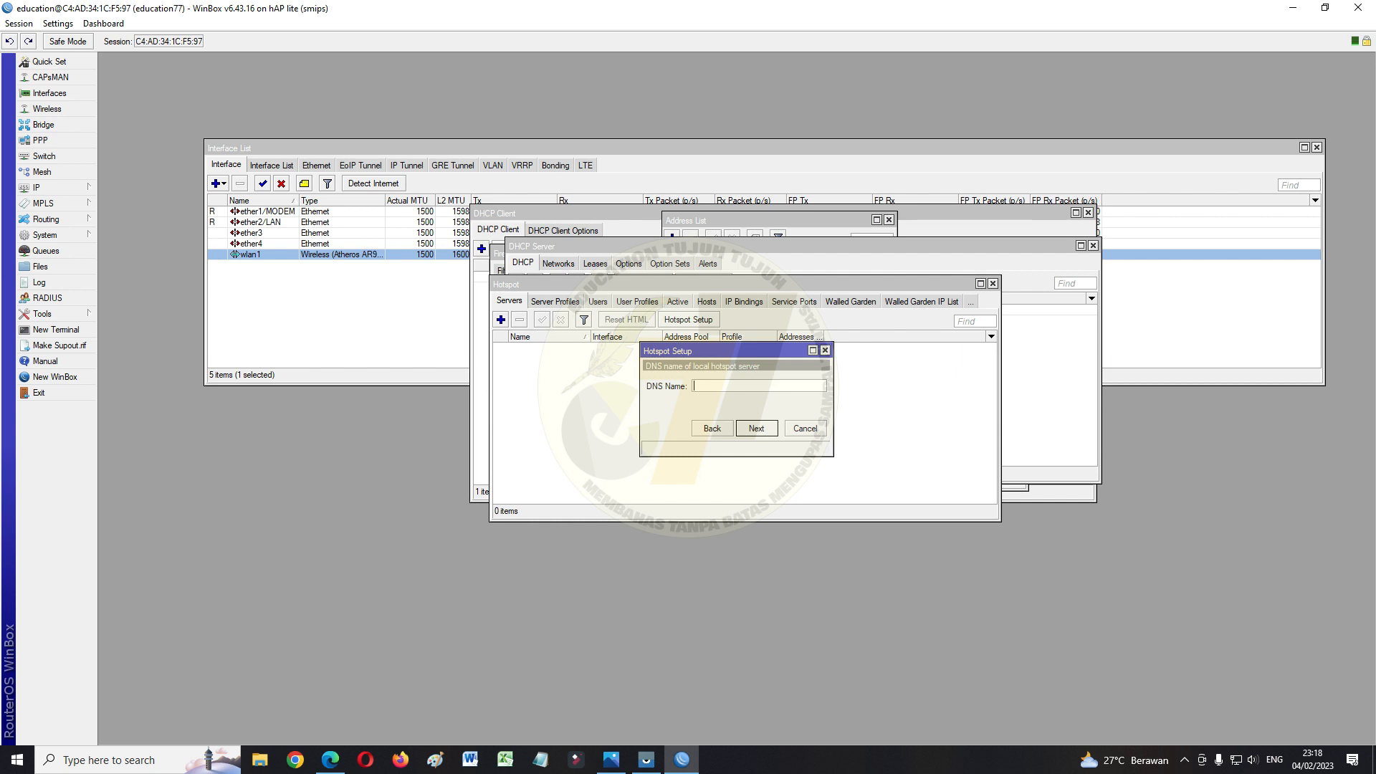
{"action": "type", "text": "EDUCATION77.COM"}
{"action": "key", "text": "Return"}
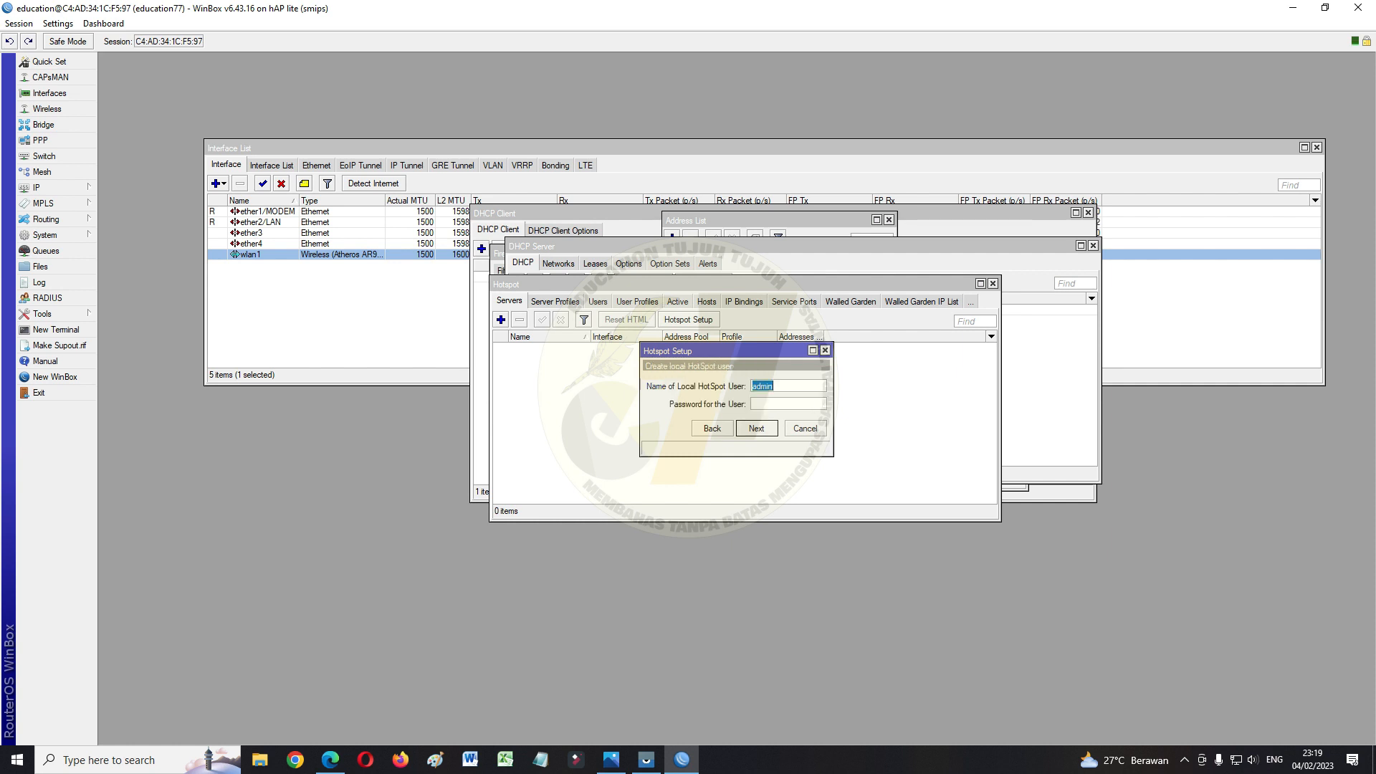
{"action": "key", "text": "Return"}
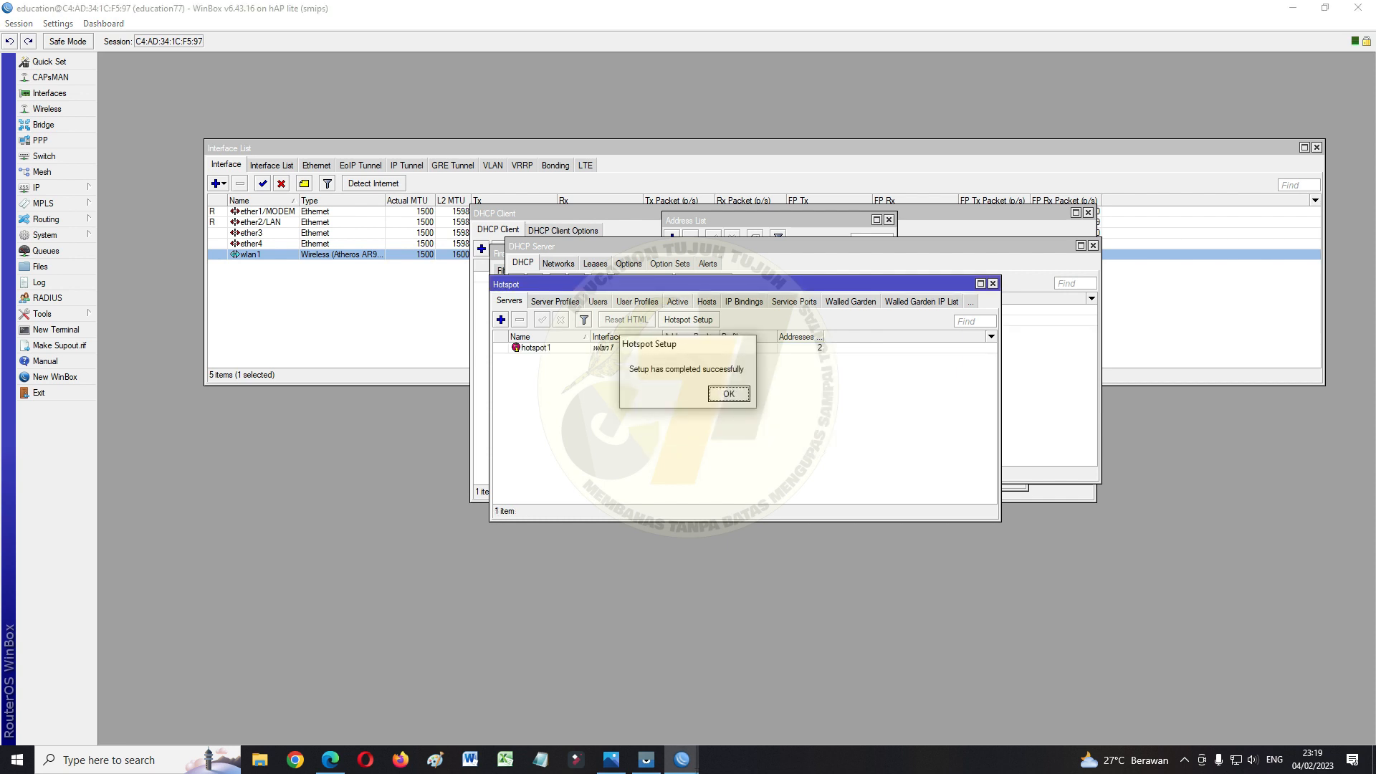
Enable HTTP PAP and MAC Cookie login on profile hsprof1, turning plain Cookie off
{"action": "key", "text": "Return"}
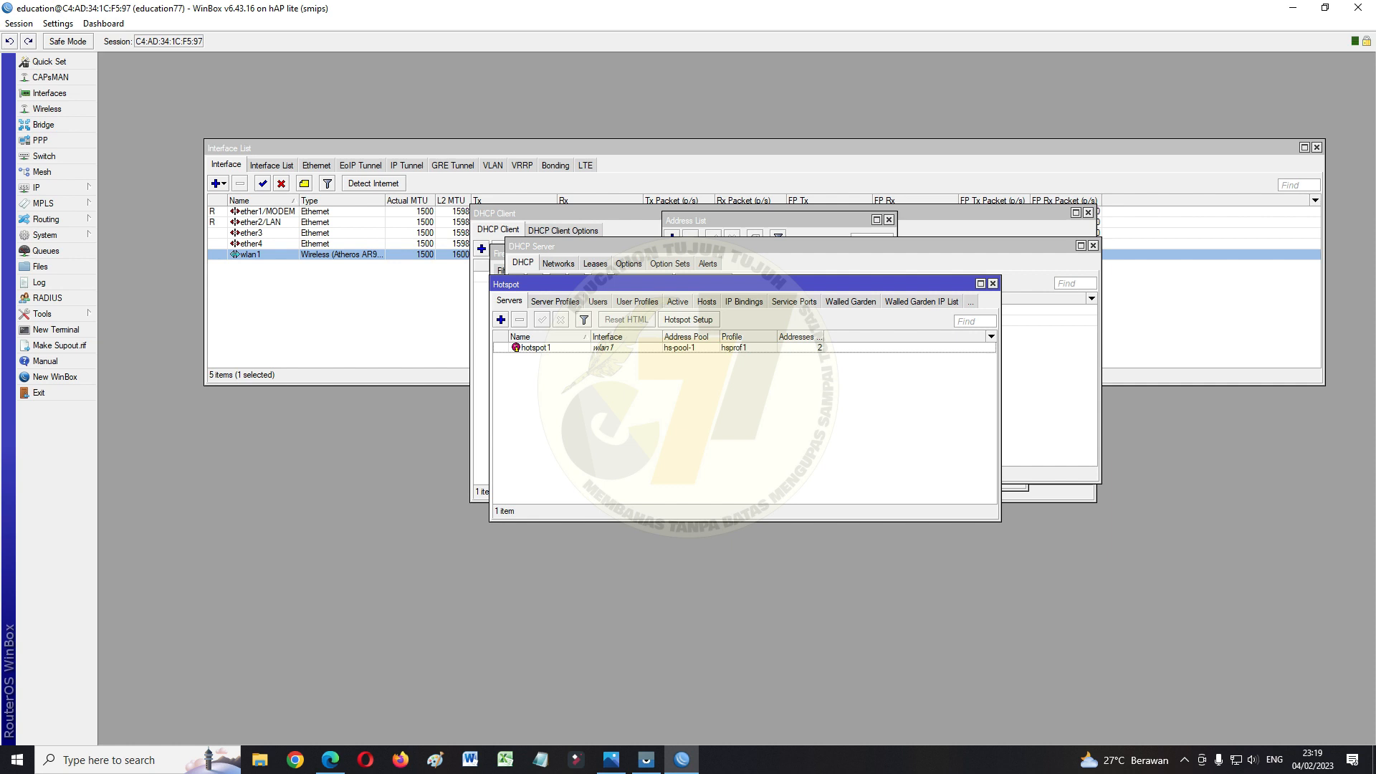
{"action": "left_click", "coordinate": [555, 302]}
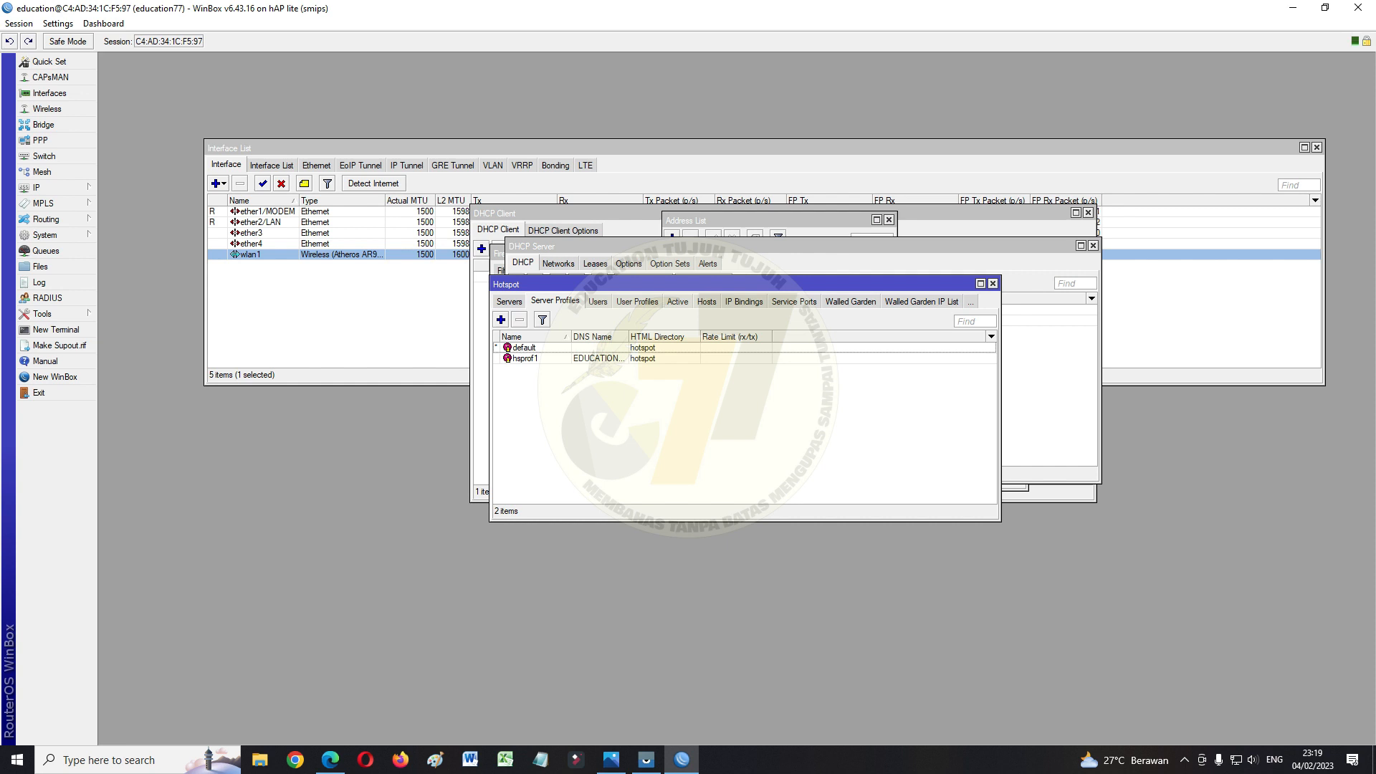
{"action": "double_click", "coordinate": [526, 358]}
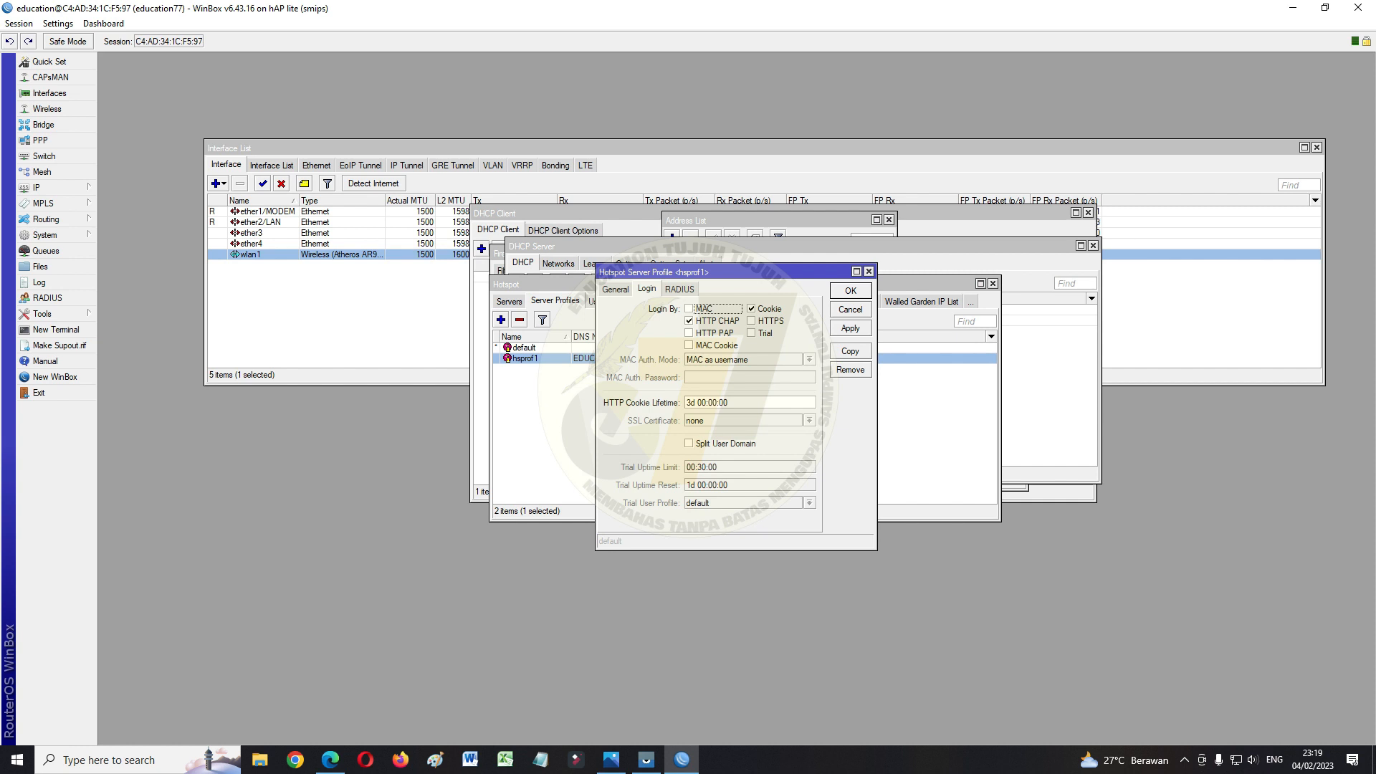
{"action": "left_click", "coordinate": [616, 290]}
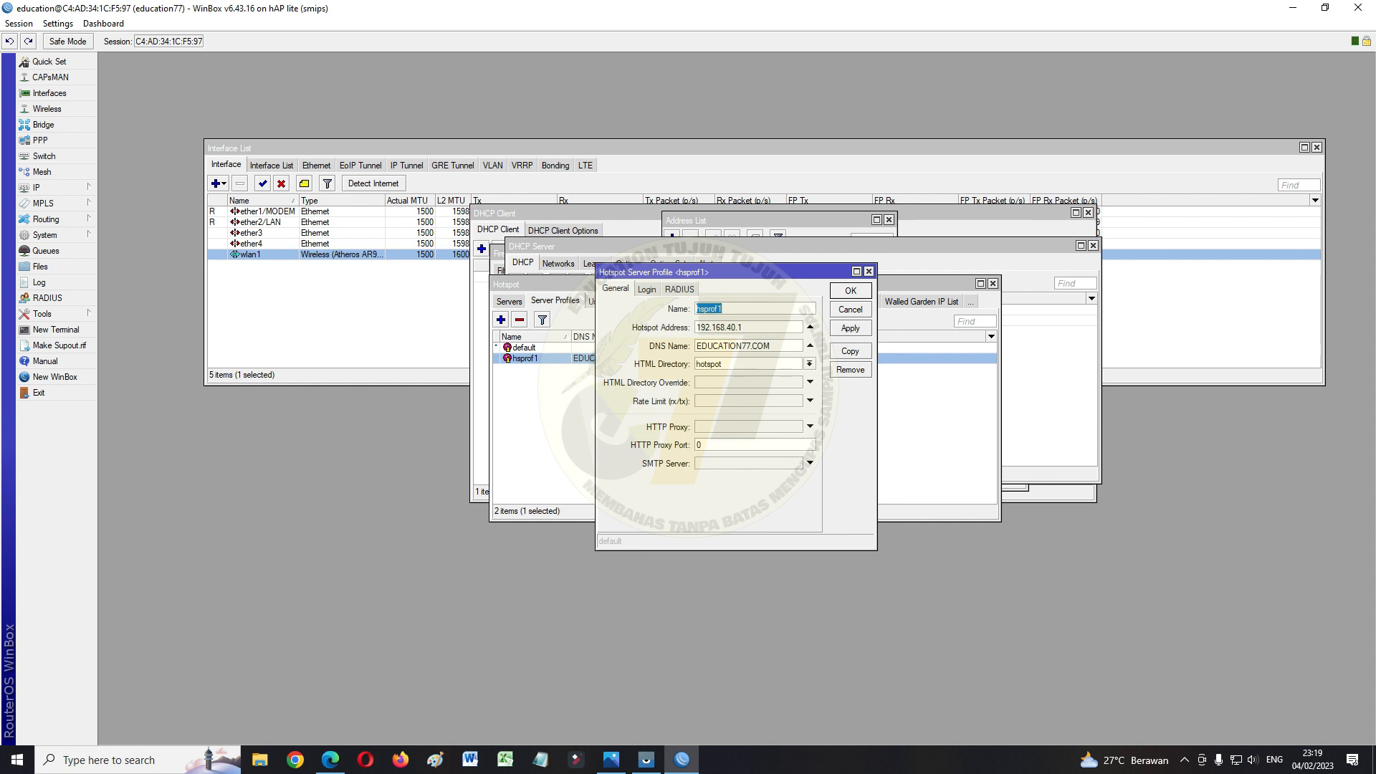
{"action": "left_click", "coordinate": [647, 289]}
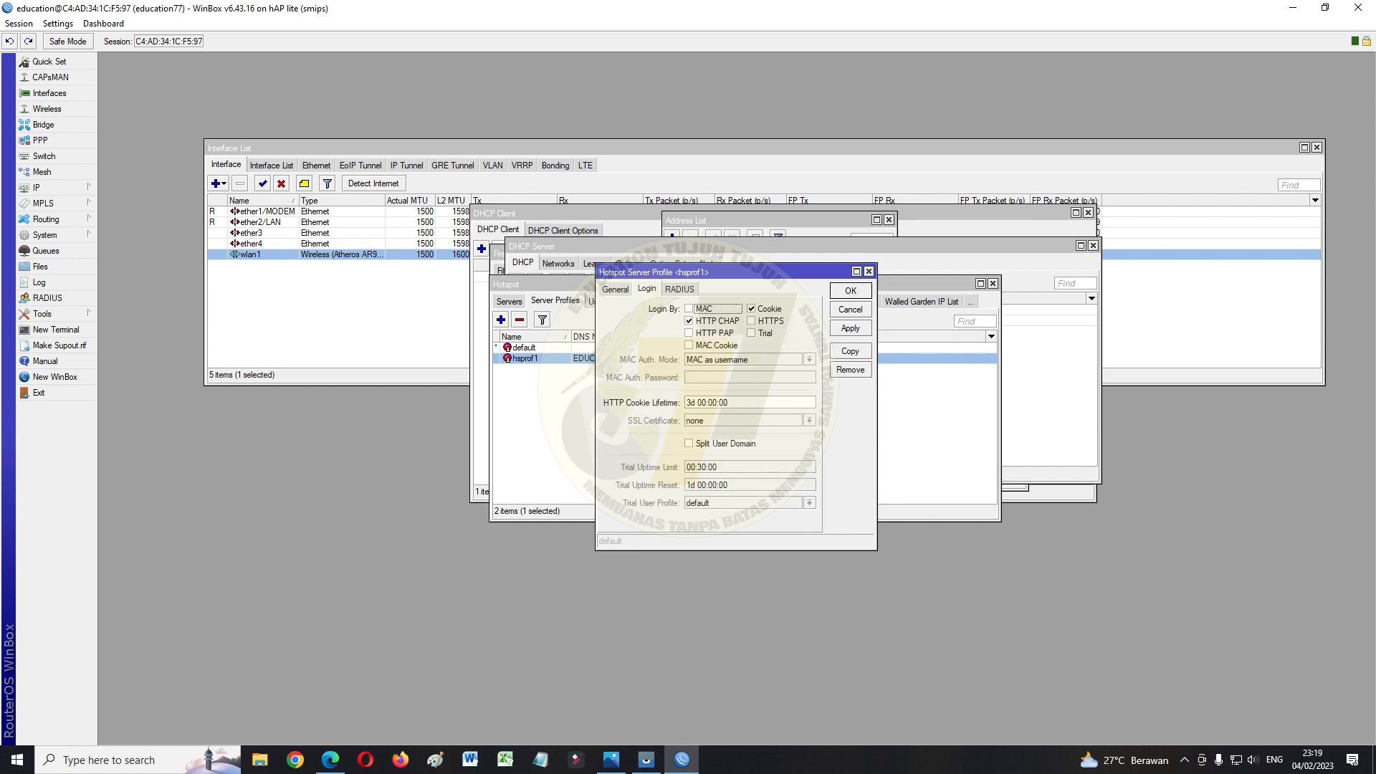
{"action": "left_click", "coordinate": [690, 333]}
{"action": "left_click", "coordinate": [690, 345]}
{"action": "left_click", "coordinate": [751, 309]}
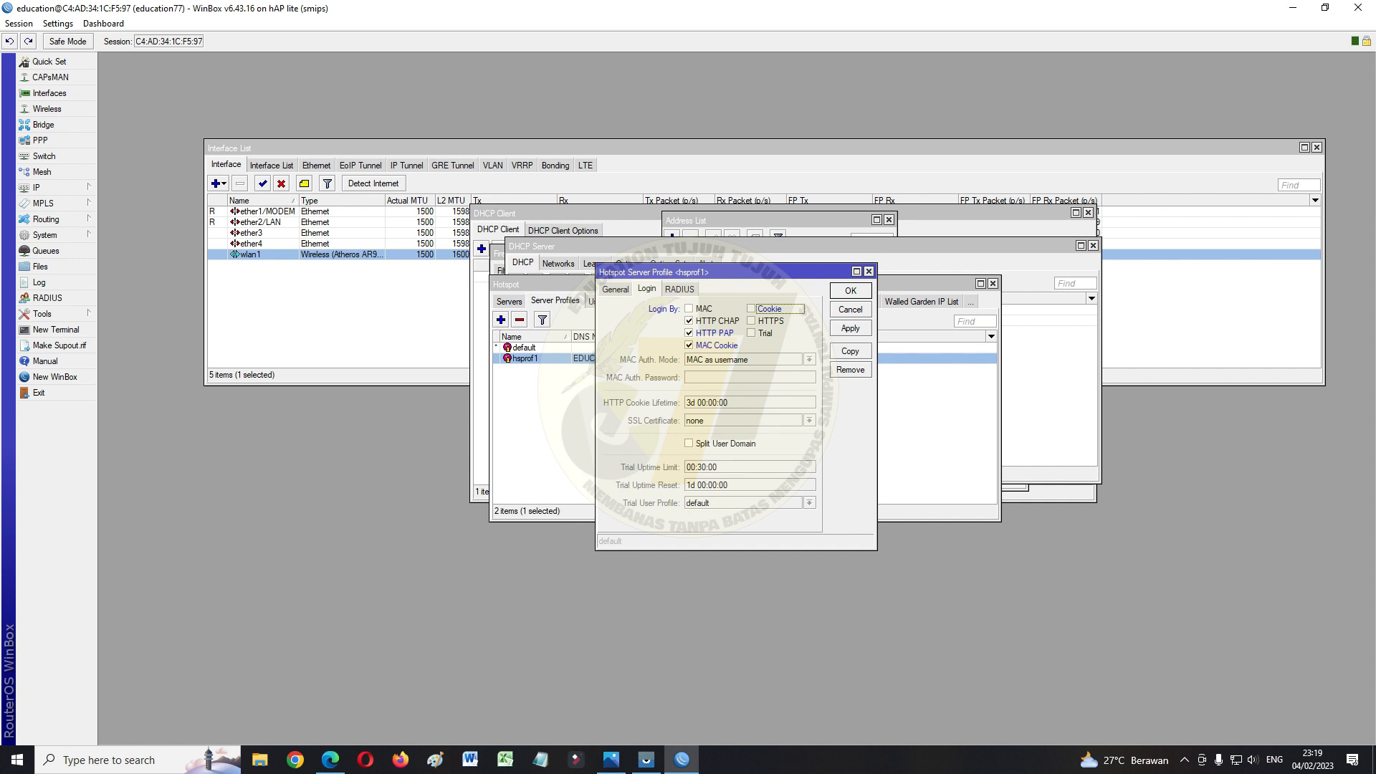
{"action": "left_click", "coordinate": [850, 328]}
{"action": "left_click", "coordinate": [850, 290]}
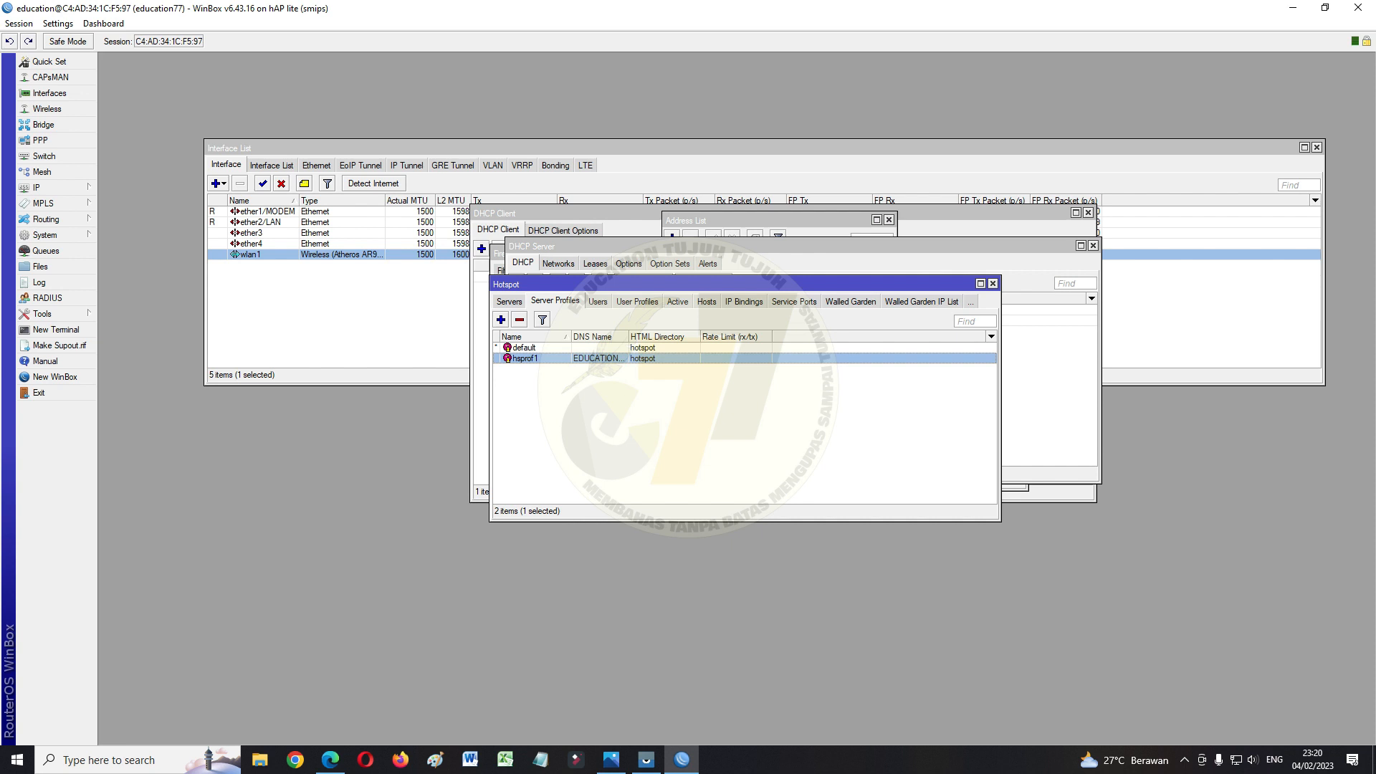
{"action": "left_click", "coordinate": [637, 301]}
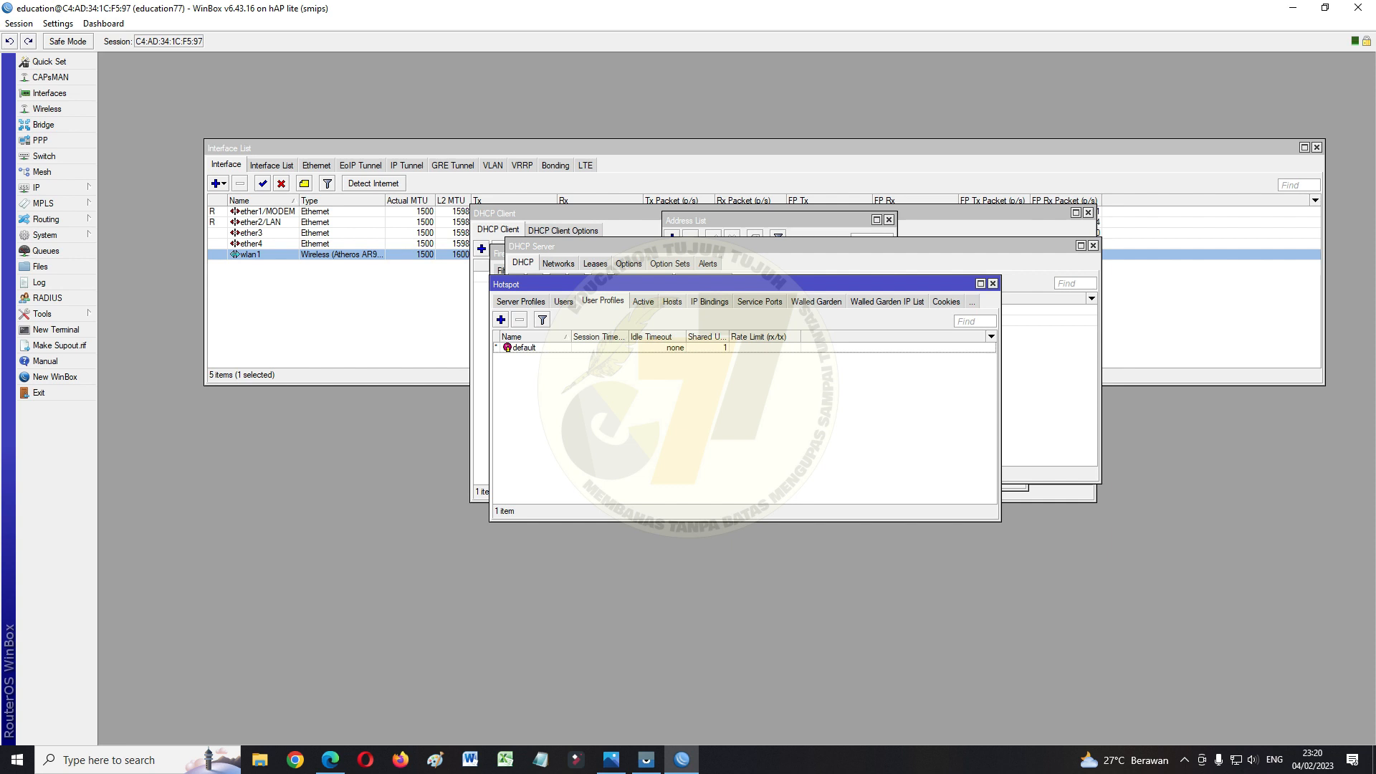
Create hotspot user profile 1MB with rate limit 1M/1M
{"action": "left_click", "coordinate": [501, 319]}
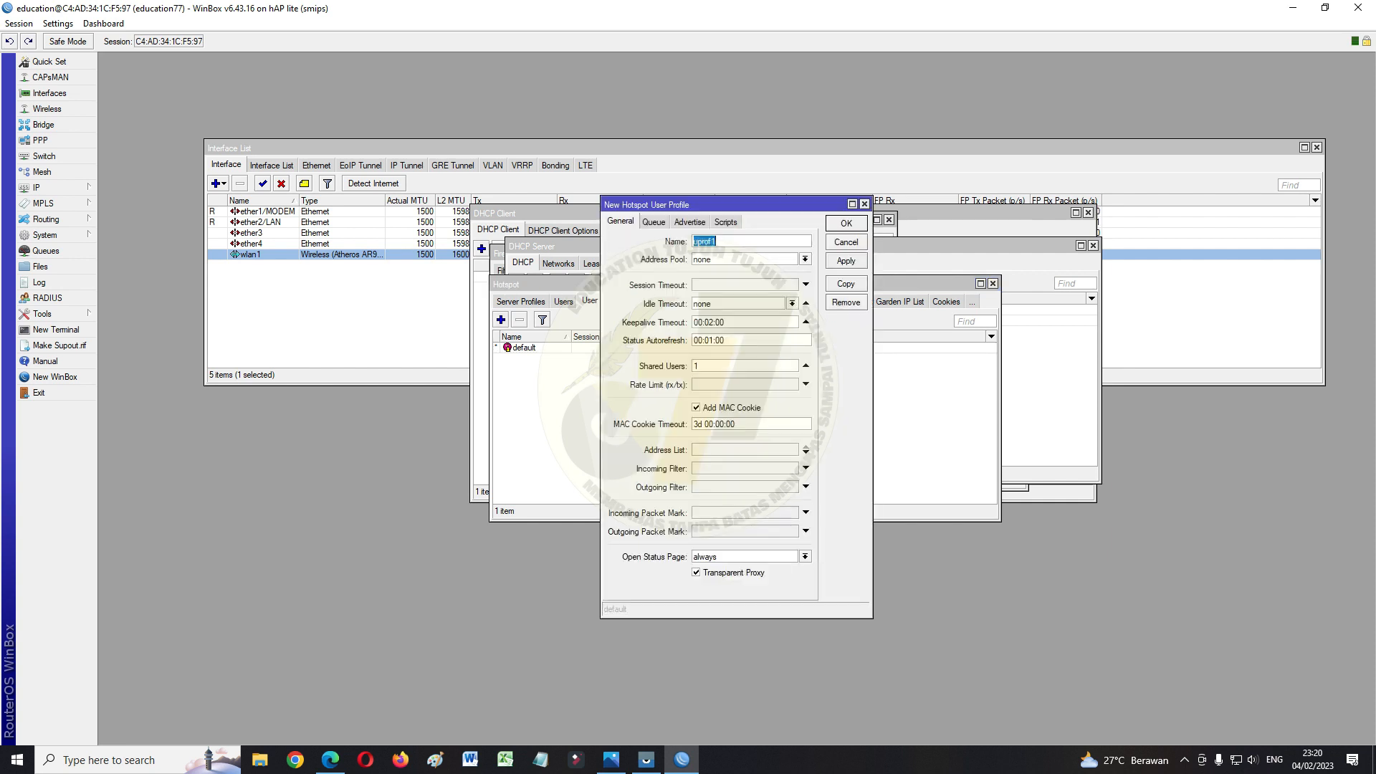
{"action": "type", "text": "1MB"}
{"action": "left_click", "coordinate": [745, 384]}
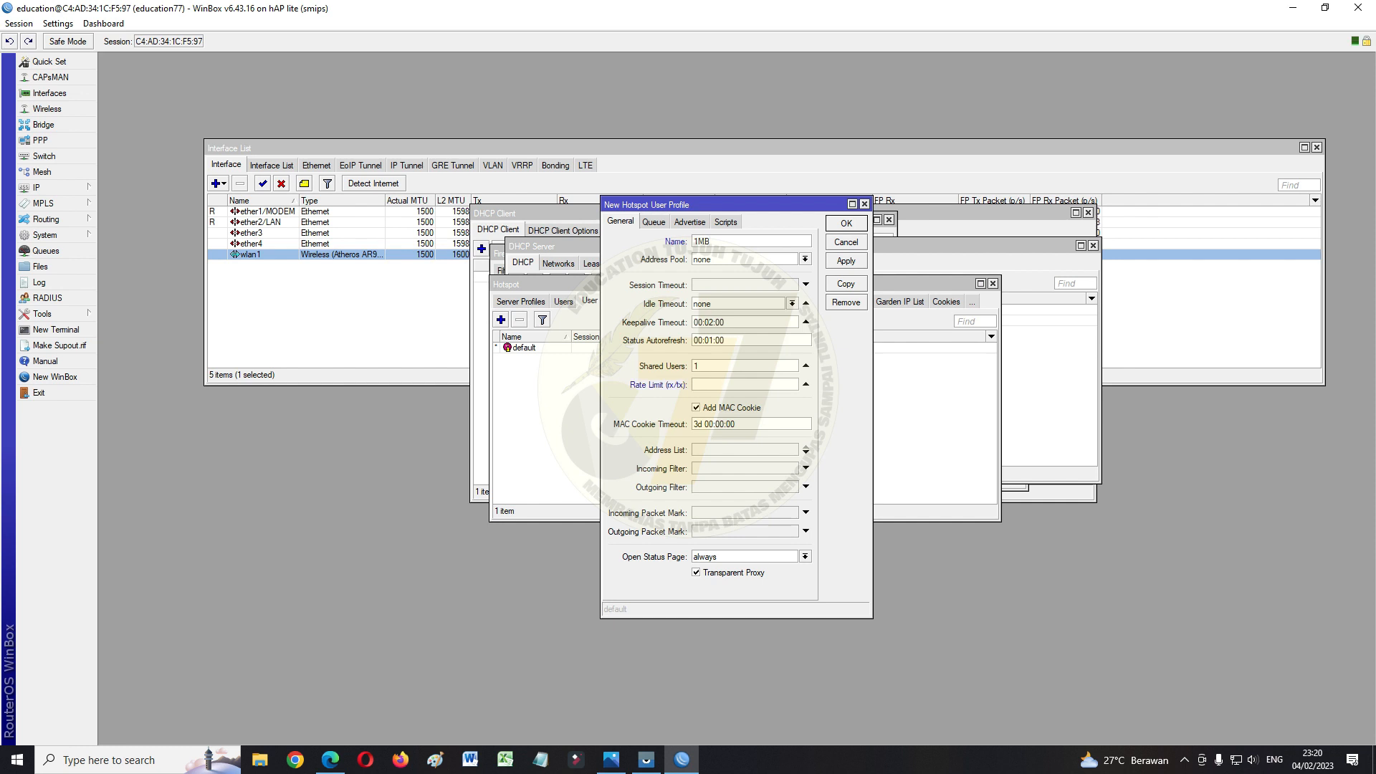
{"action": "type", "text": "1M/1M"}
{"action": "left_click", "coordinate": [845, 260]}
{"action": "left_click", "coordinate": [845, 223]}
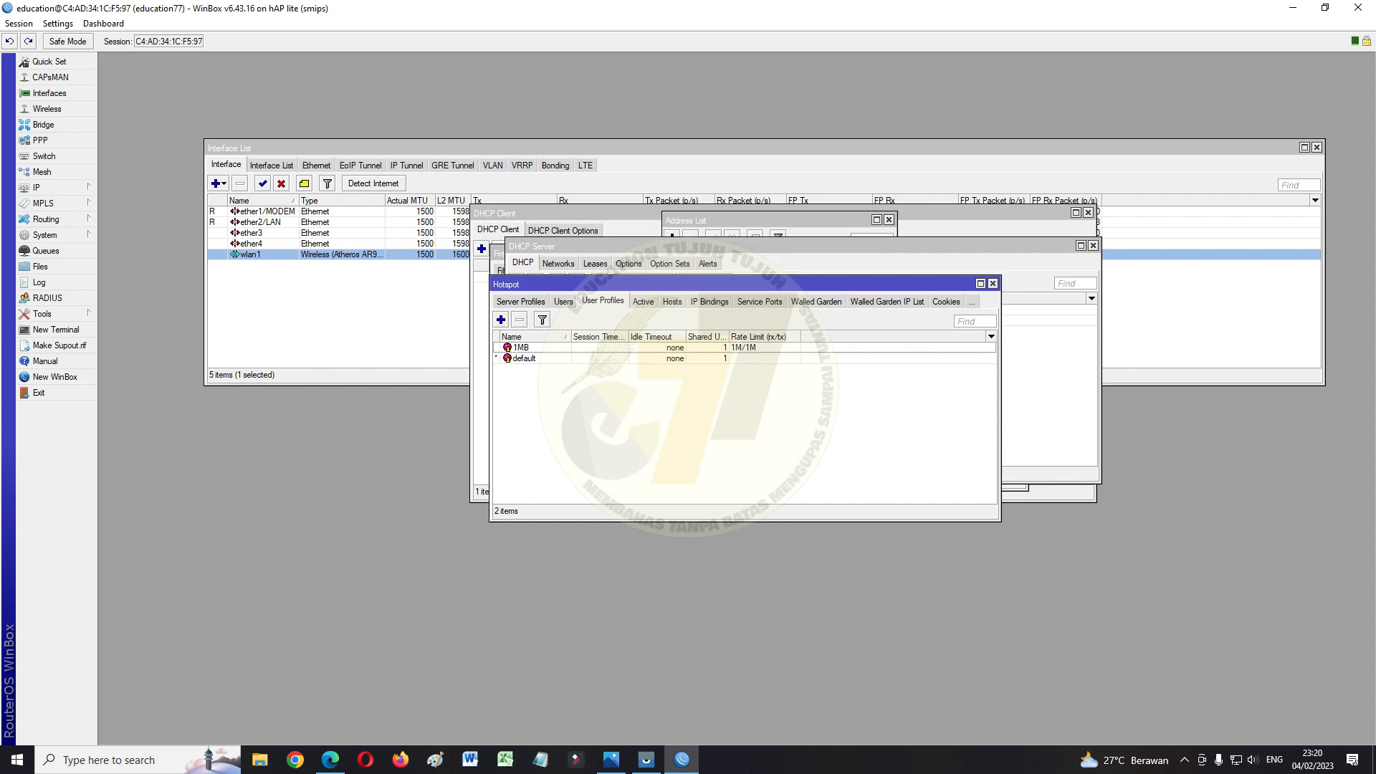
Create user profile 2MB with rate limit 2M/2M, then show the hotspot Users list
{"action": "left_click", "coordinate": [501, 320]}
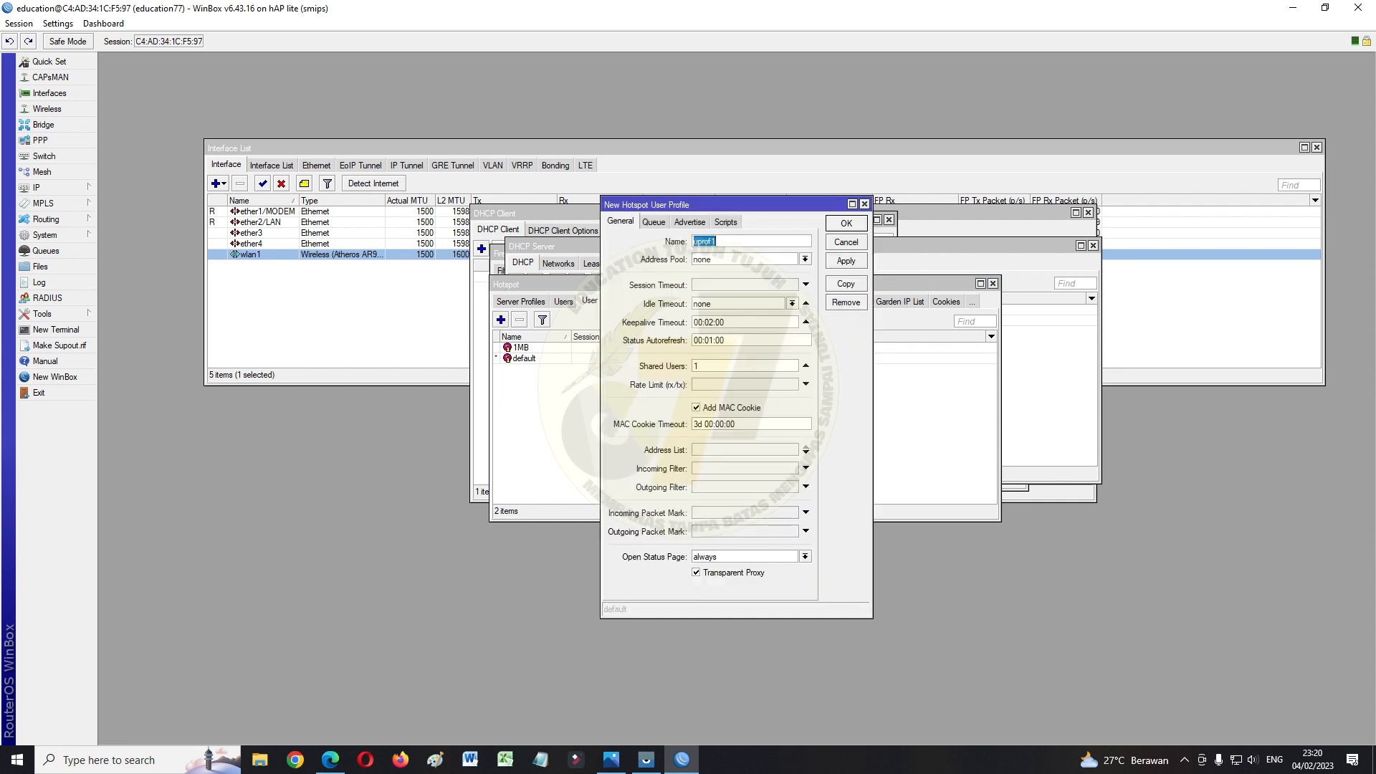
{"action": "type", "text": "2MB"}
{"action": "left_click", "coordinate": [745, 384]}
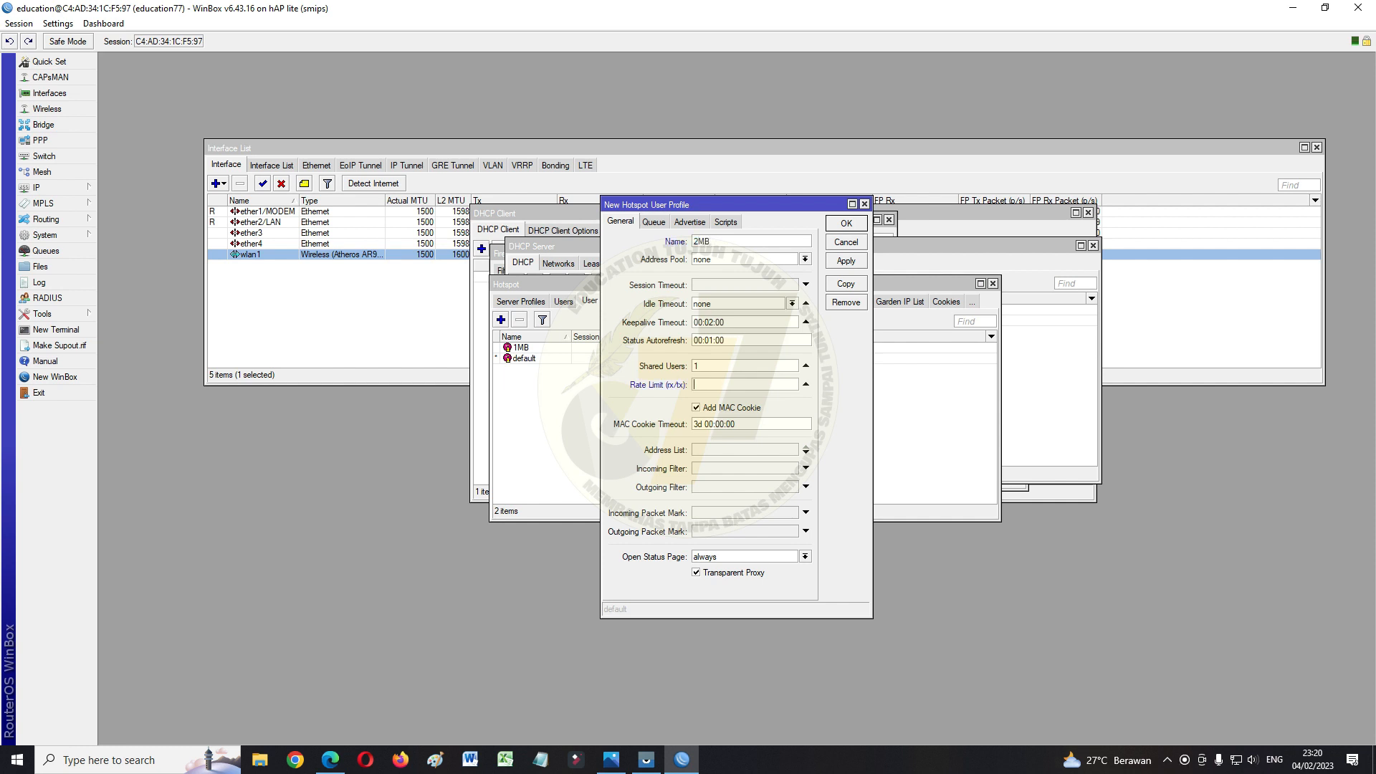
{"action": "type", "text": "2M/2M"}
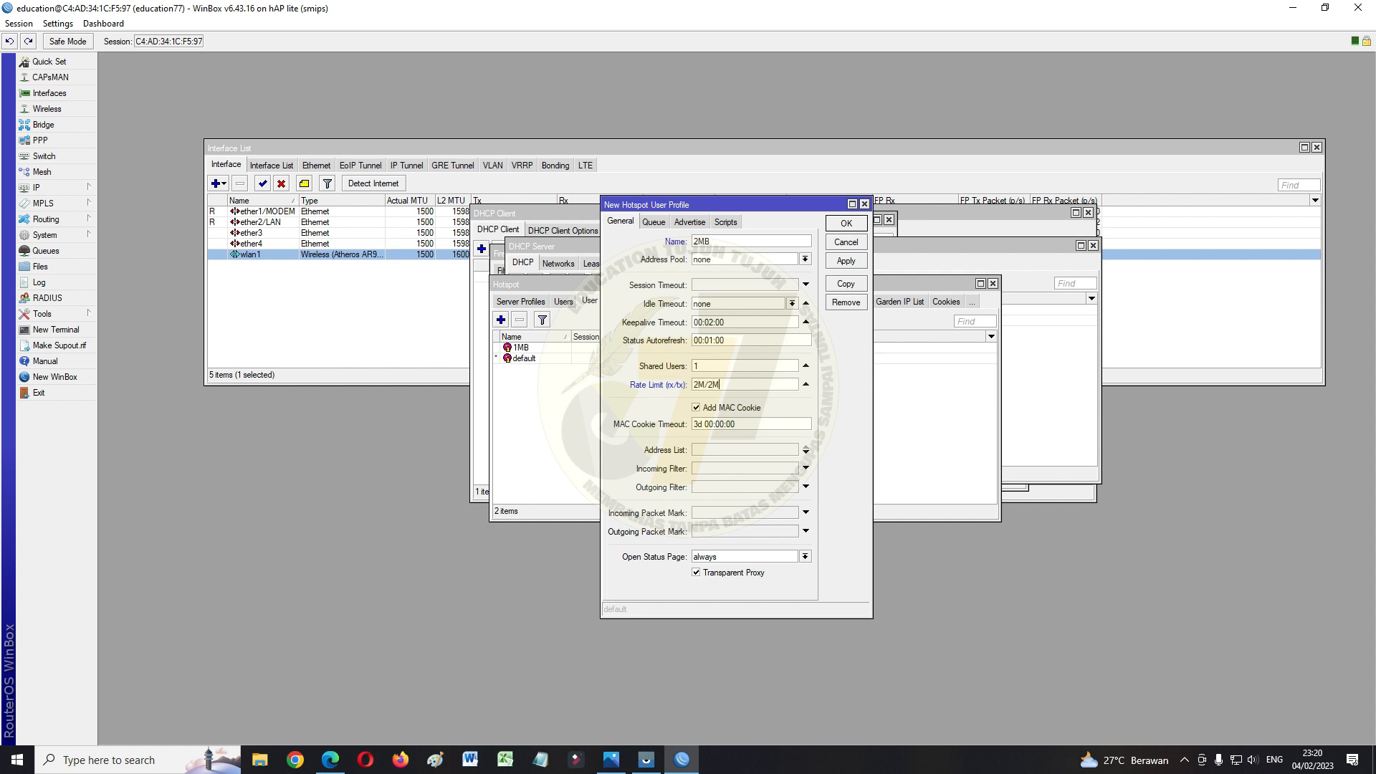
{"action": "left_click", "coordinate": [845, 260]}
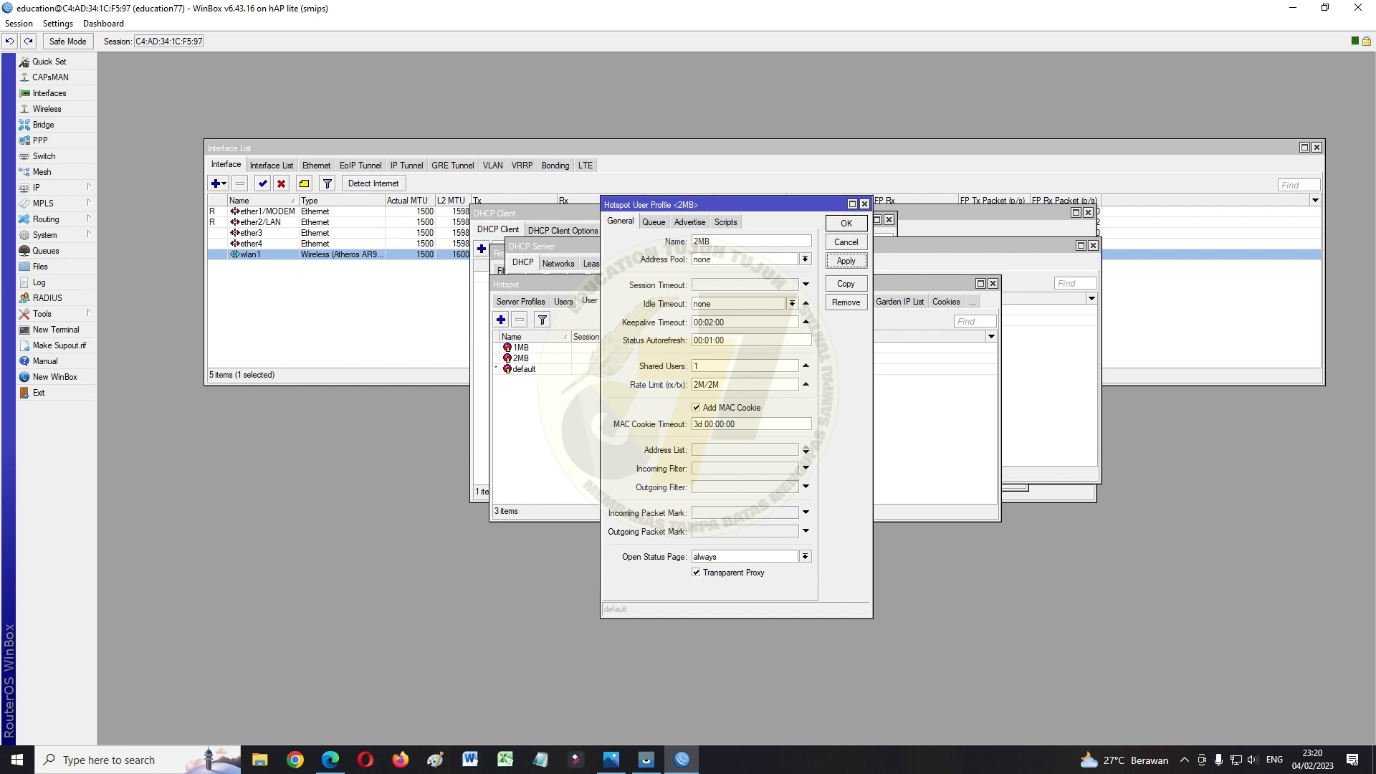
{"action": "left_click", "coordinate": [846, 223]}
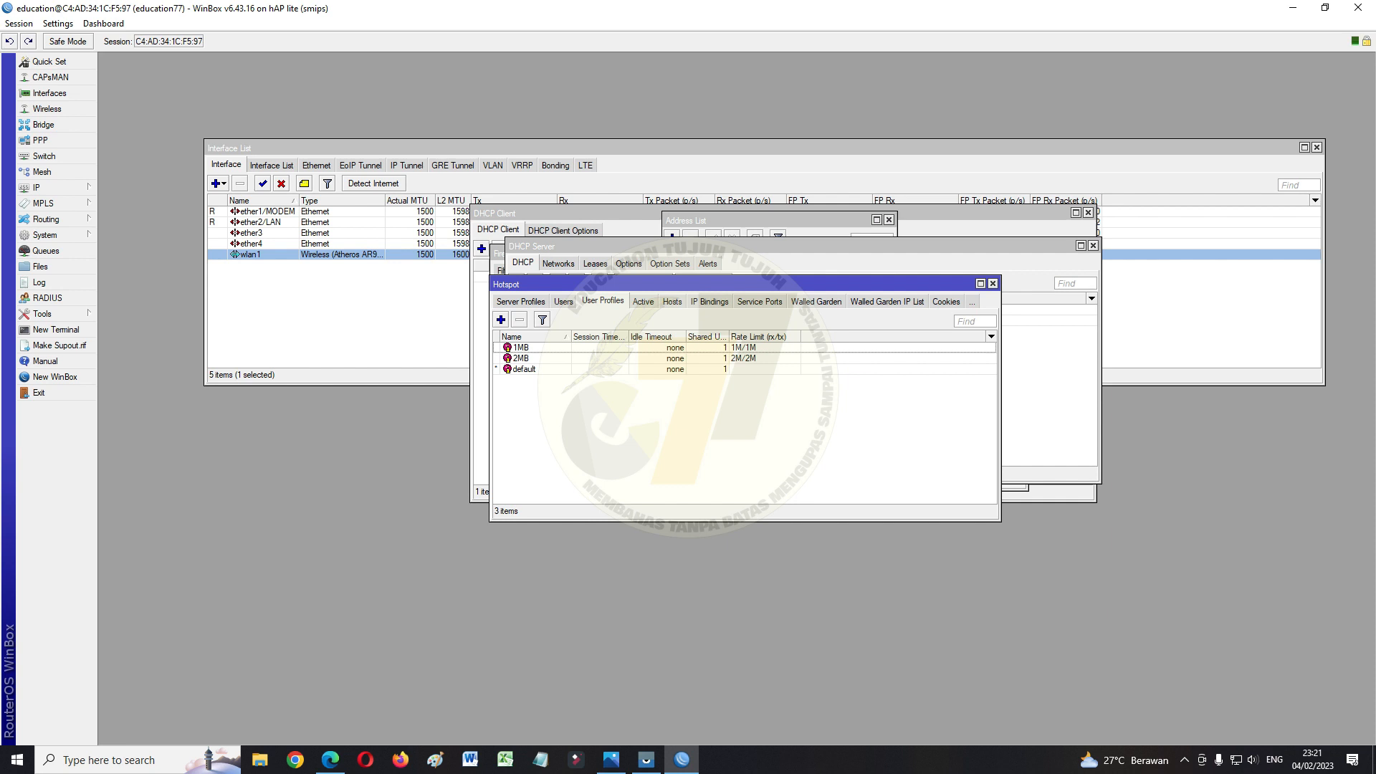
{"action": "left_click", "coordinate": [563, 301]}
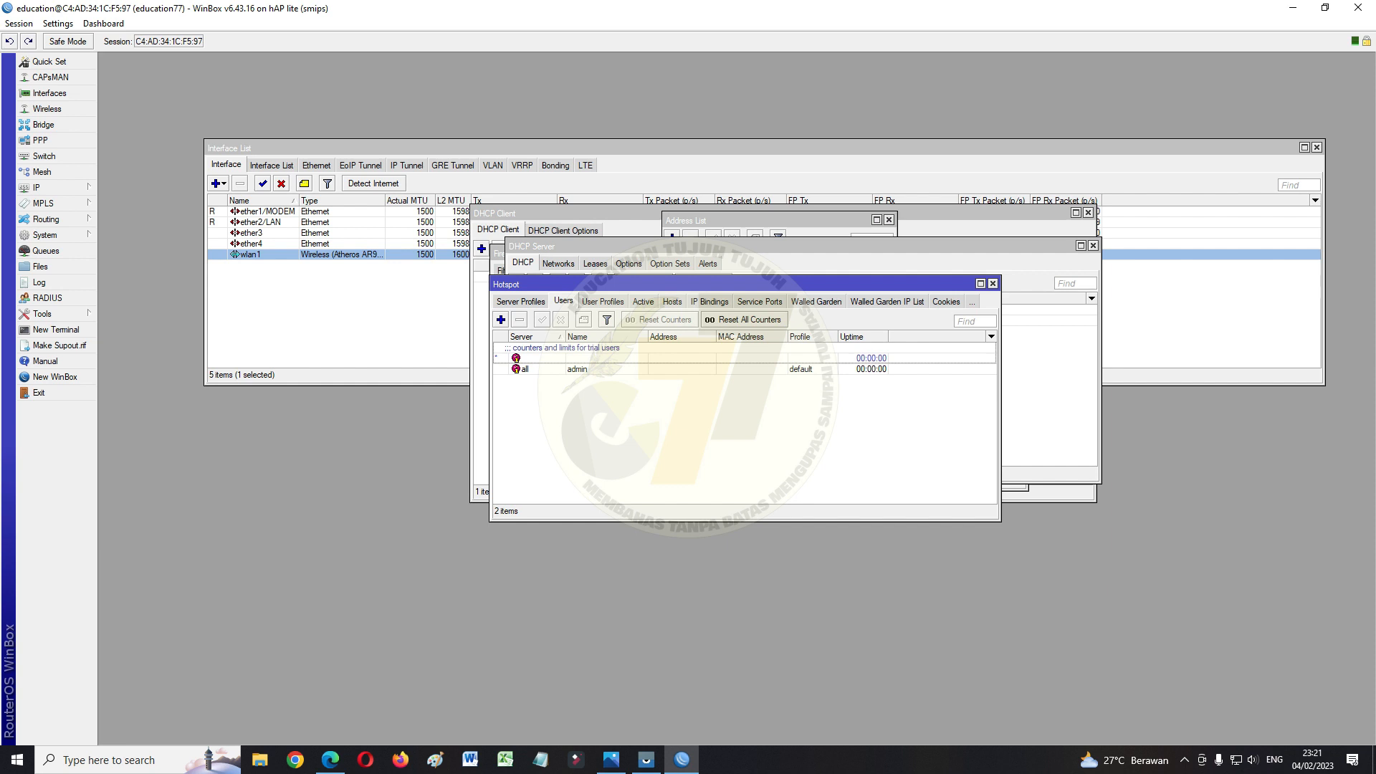
Add a new password-protected hotspot user on server all with the 1MB profile
{"action": "left_click", "coordinate": [501, 320]}
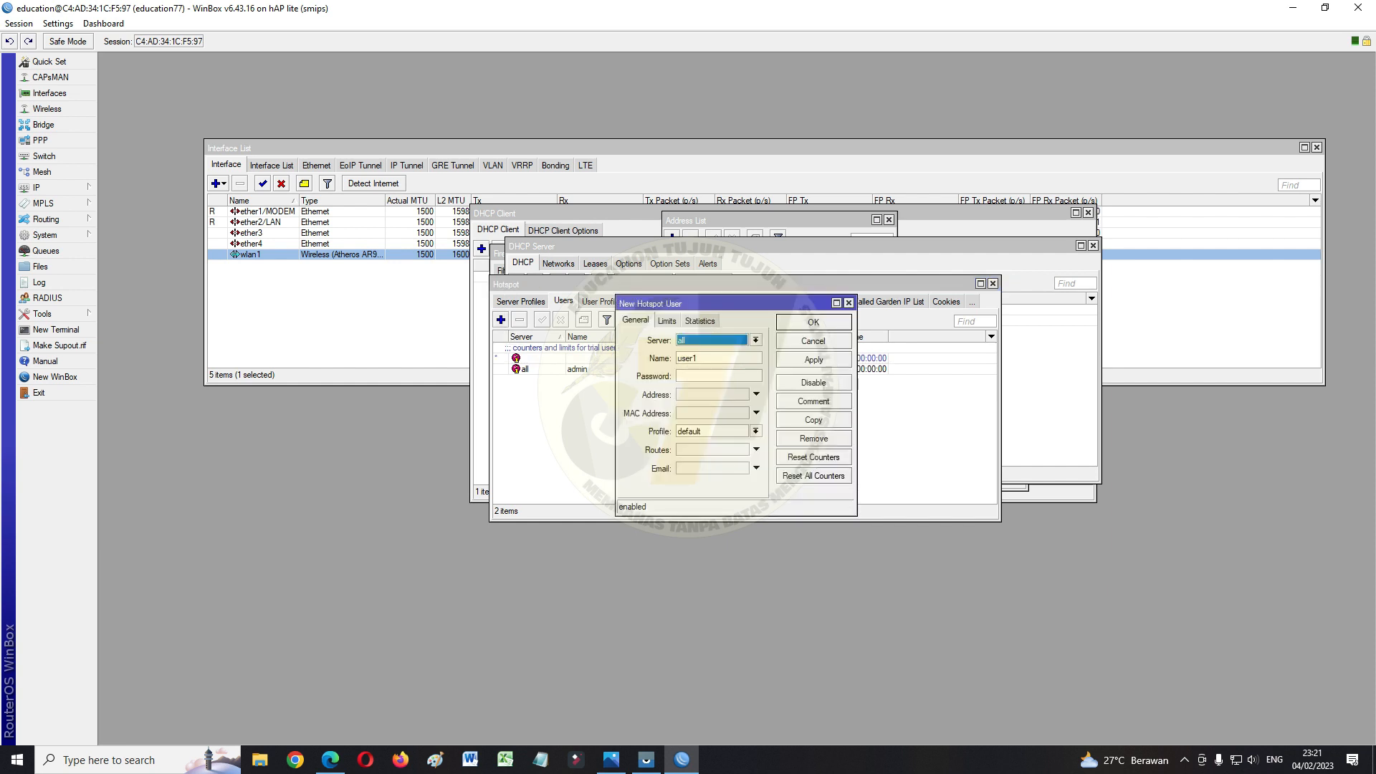
{"action": "key", "text": "Tab"}
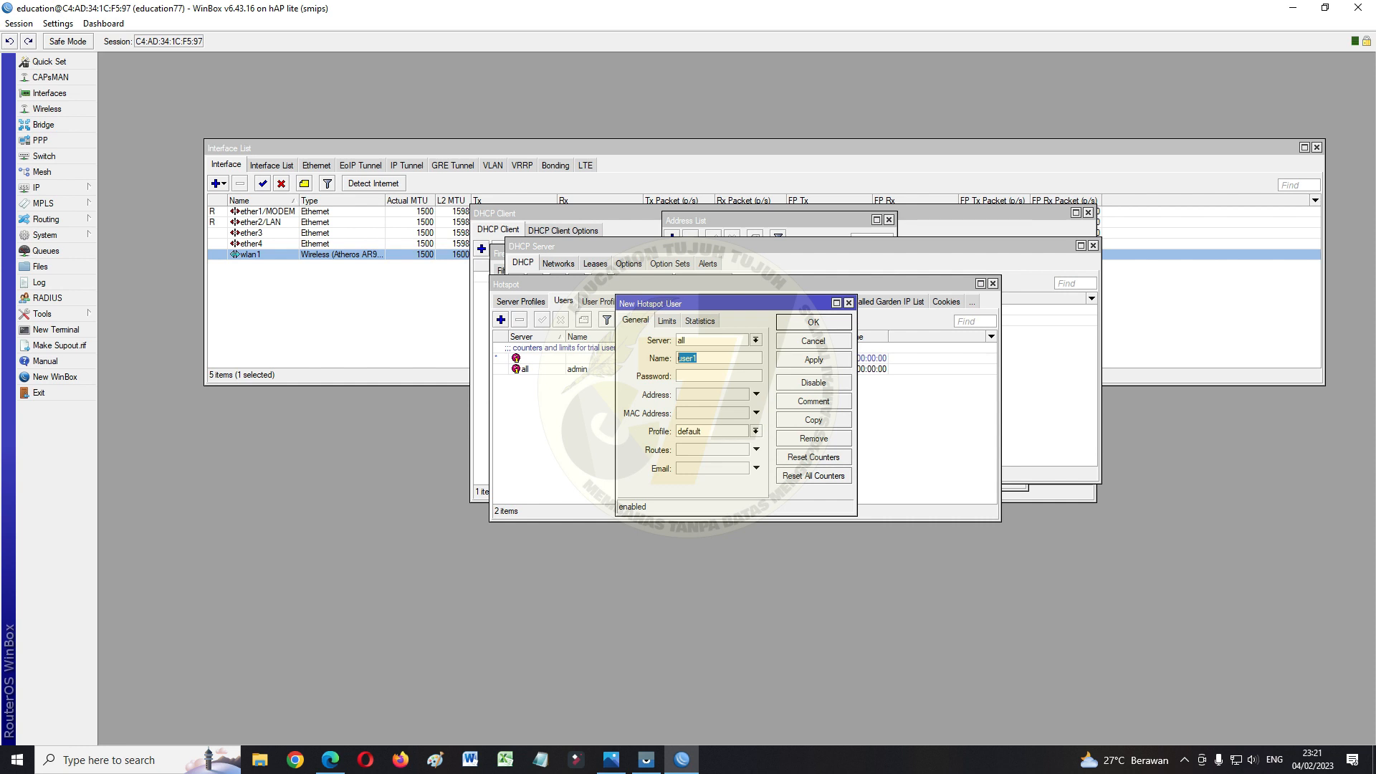
{"action": "type", "text": "ADEK"}
{"action": "key", "text": "BackSpace"}
{"action": "key", "text": "BackSpace"}
{"action": "key", "text": "BackSpace"}
{"action": "left_click", "coordinate": [755, 431]}
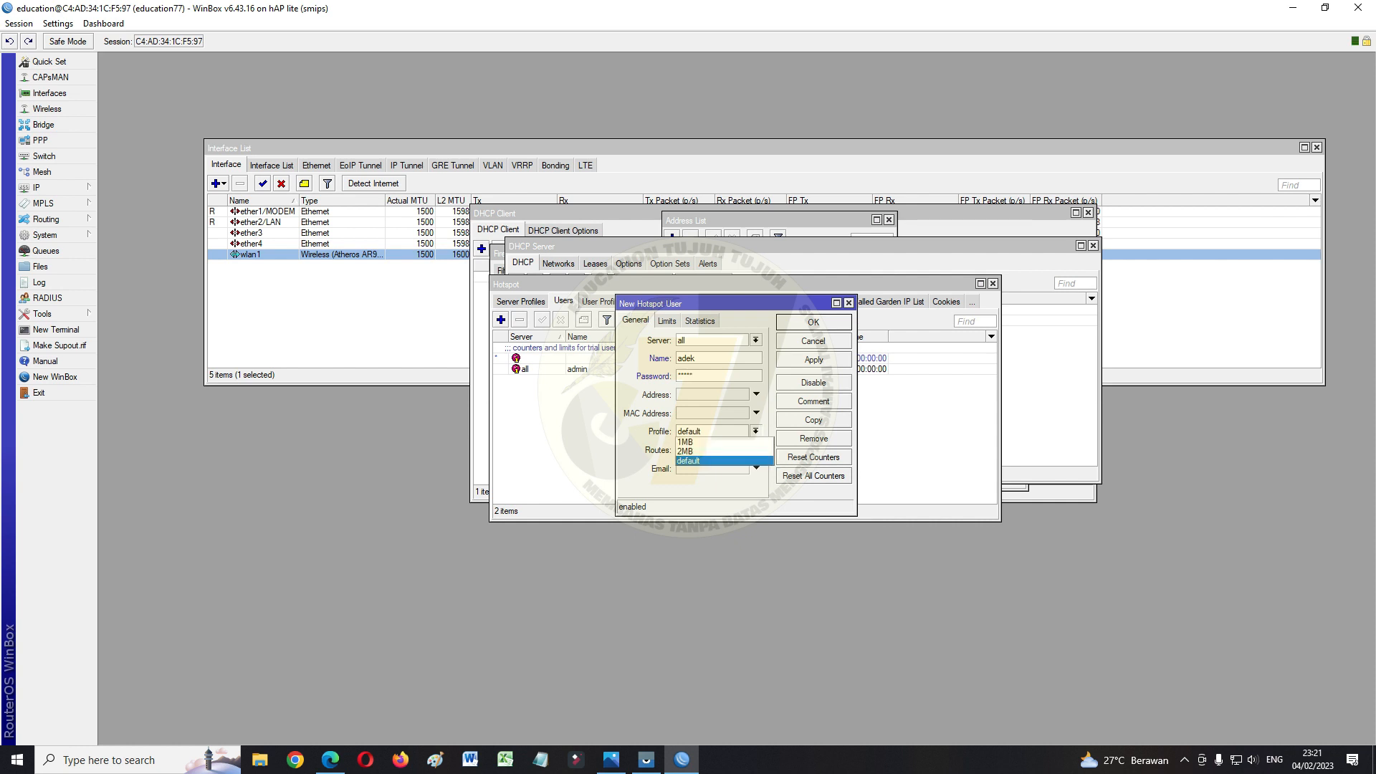
{"action": "left_click", "coordinate": [717, 443]}
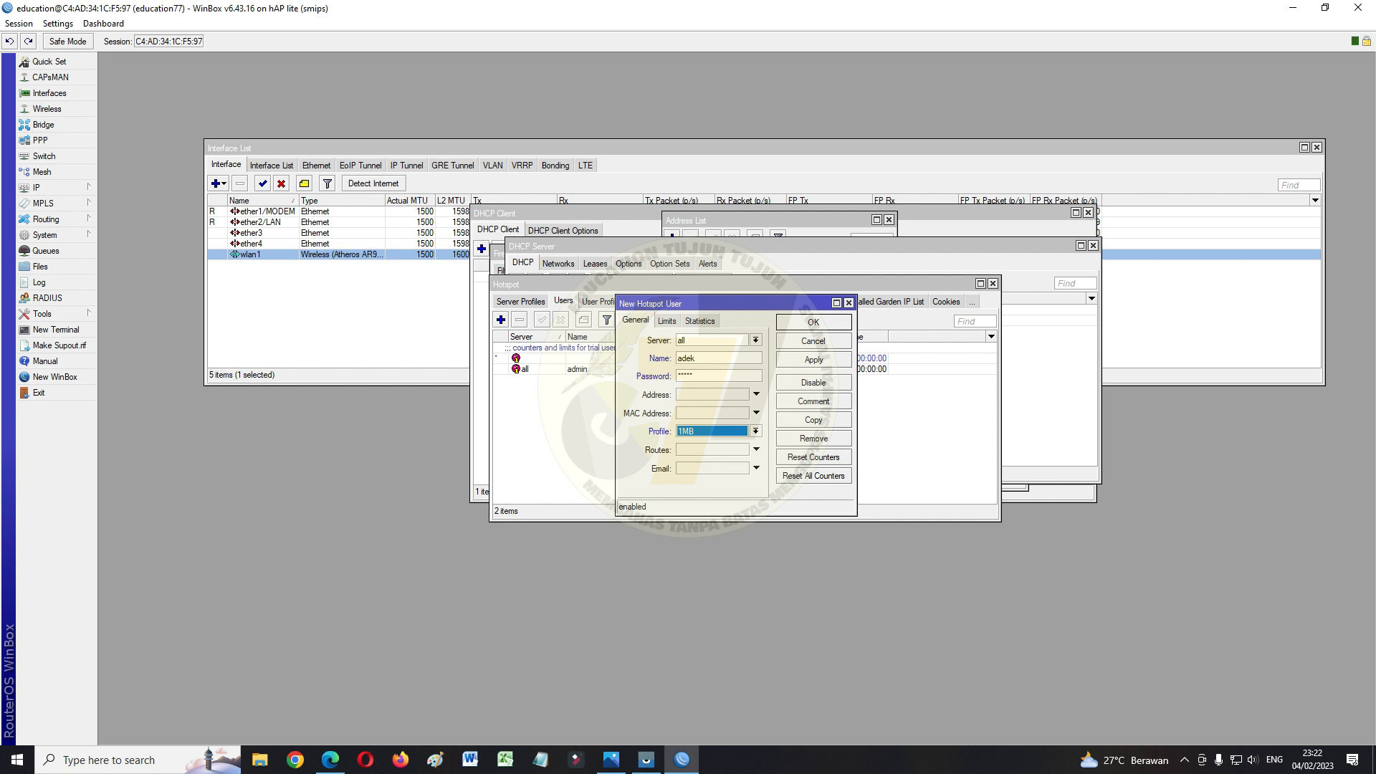
{"action": "left_click", "coordinate": [814, 359]}
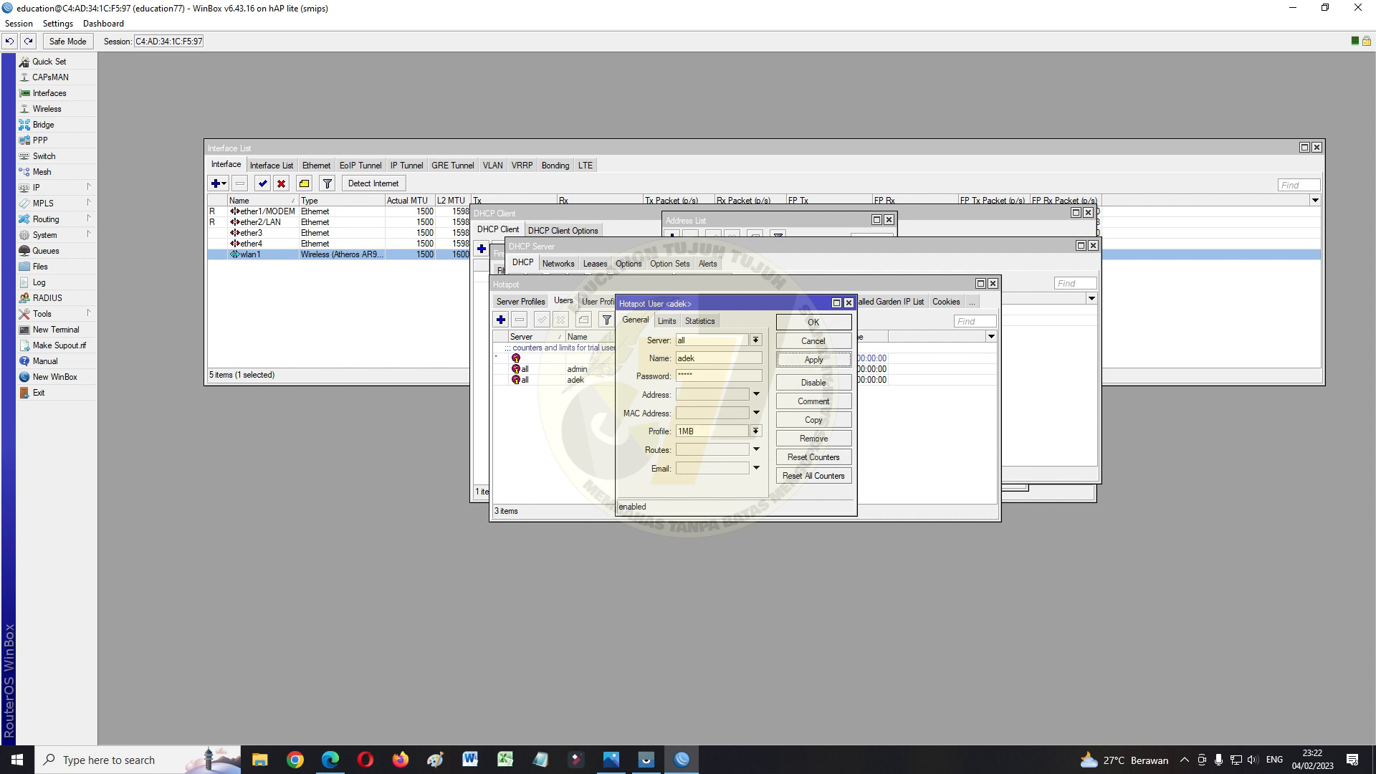
{"action": "left_click", "coordinate": [814, 322]}
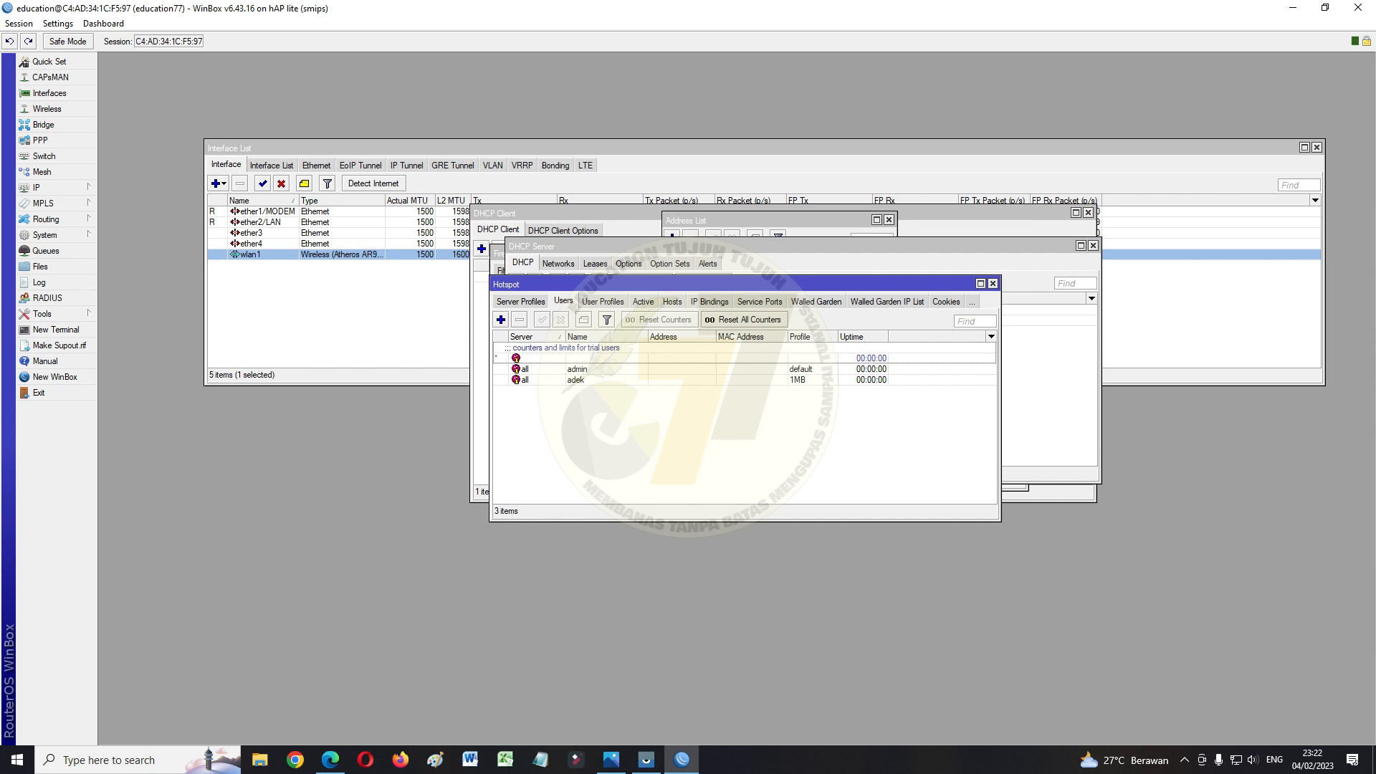
Add a second password-protected hotspot user assigned the 2MB profile
{"action": "left_click", "coordinate": [501, 319]}
{"action": "key", "text": "Tab"}
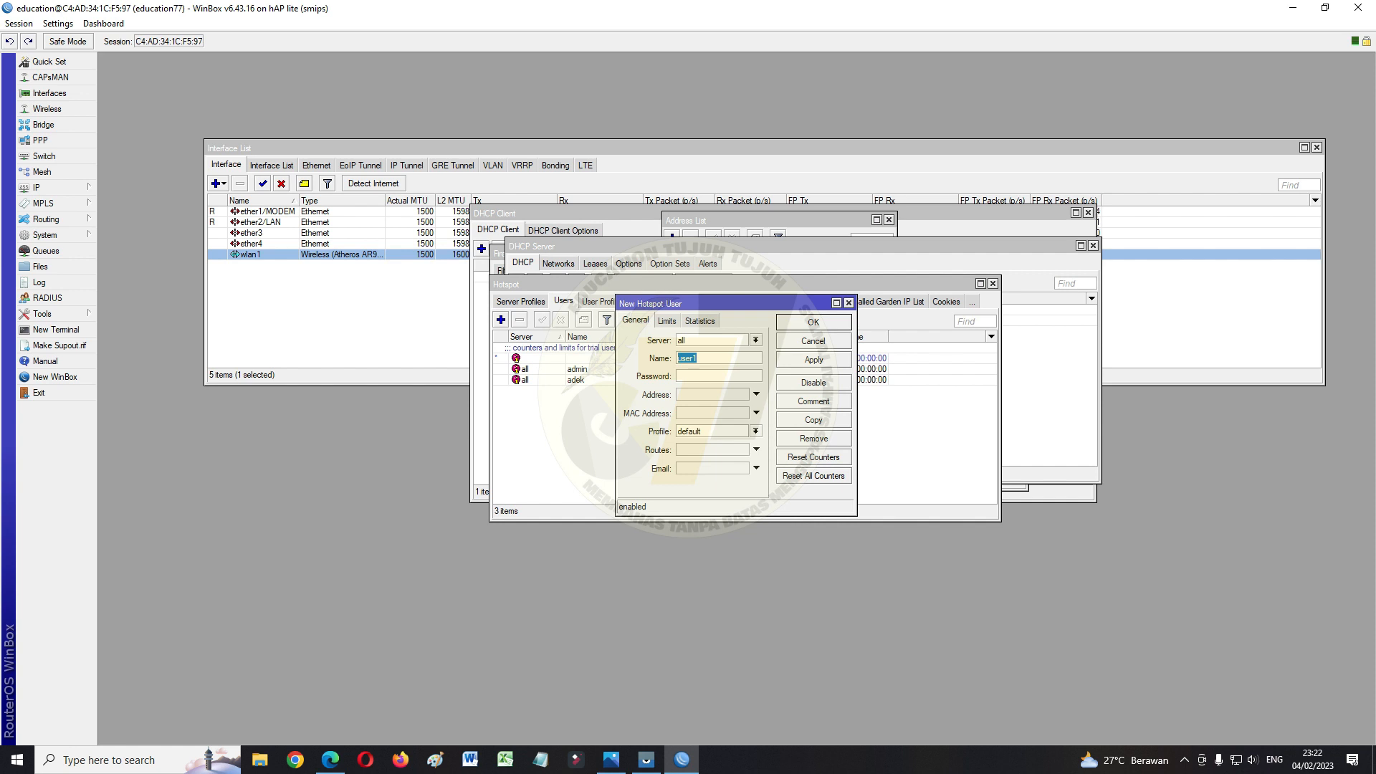
{"action": "type", "text": "kakak"}
{"action": "left_click", "coordinate": [756, 431]}
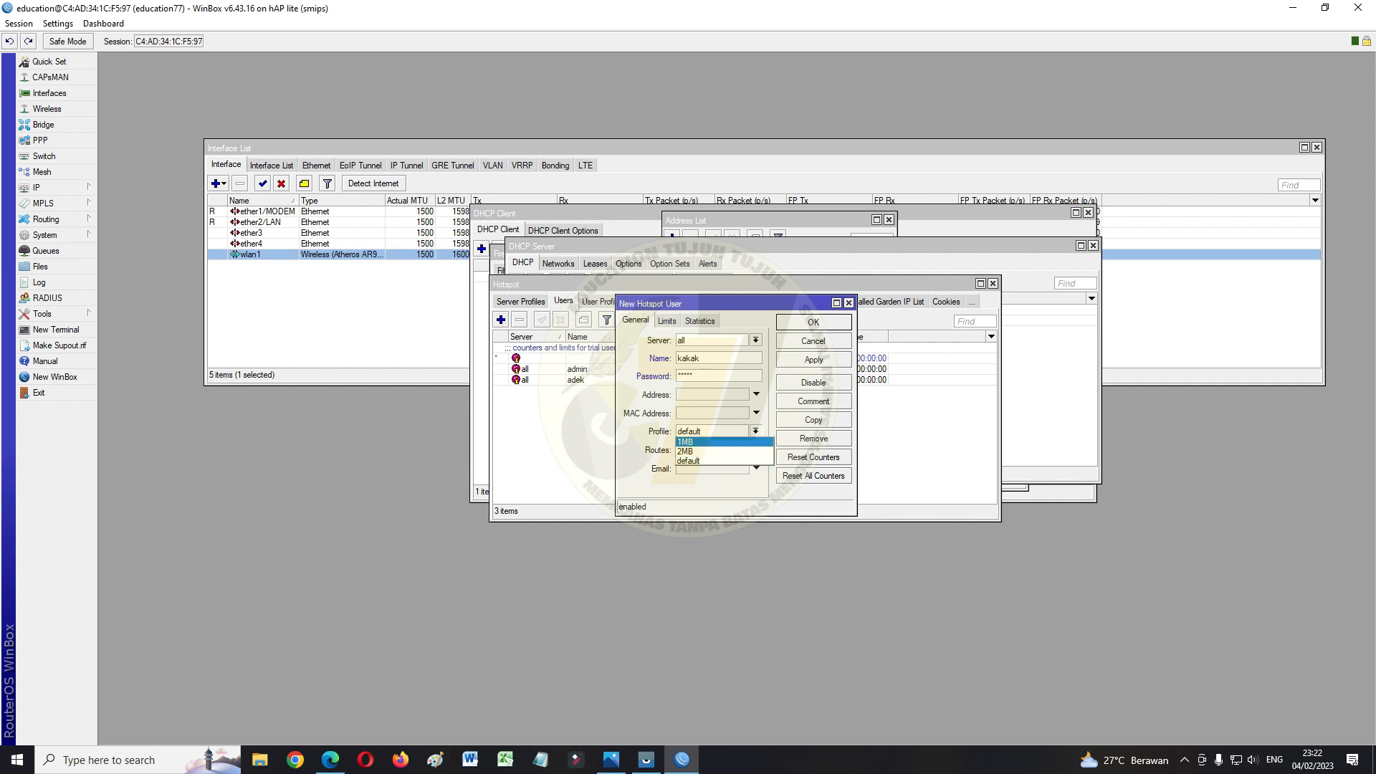
{"action": "key", "text": "Return"}
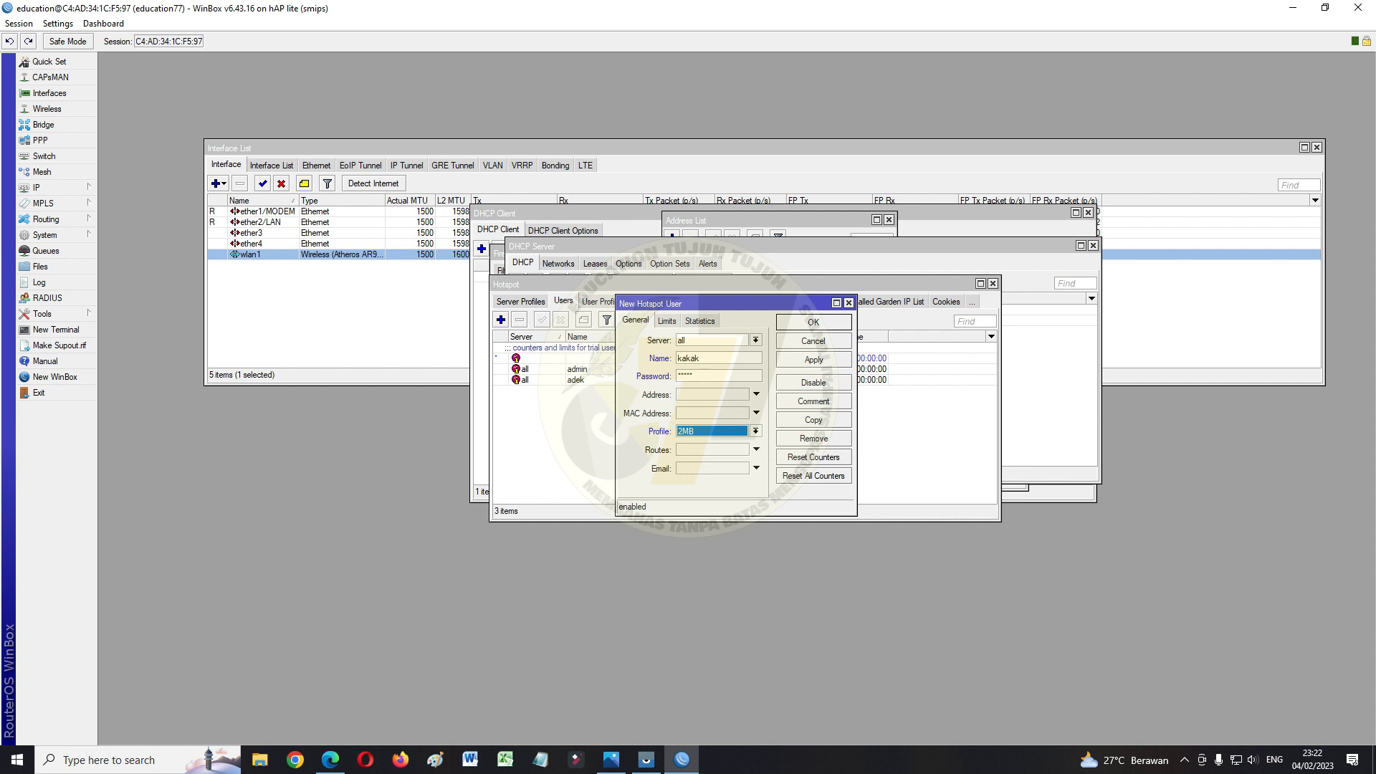
{"action": "left_click", "coordinate": [813, 359]}
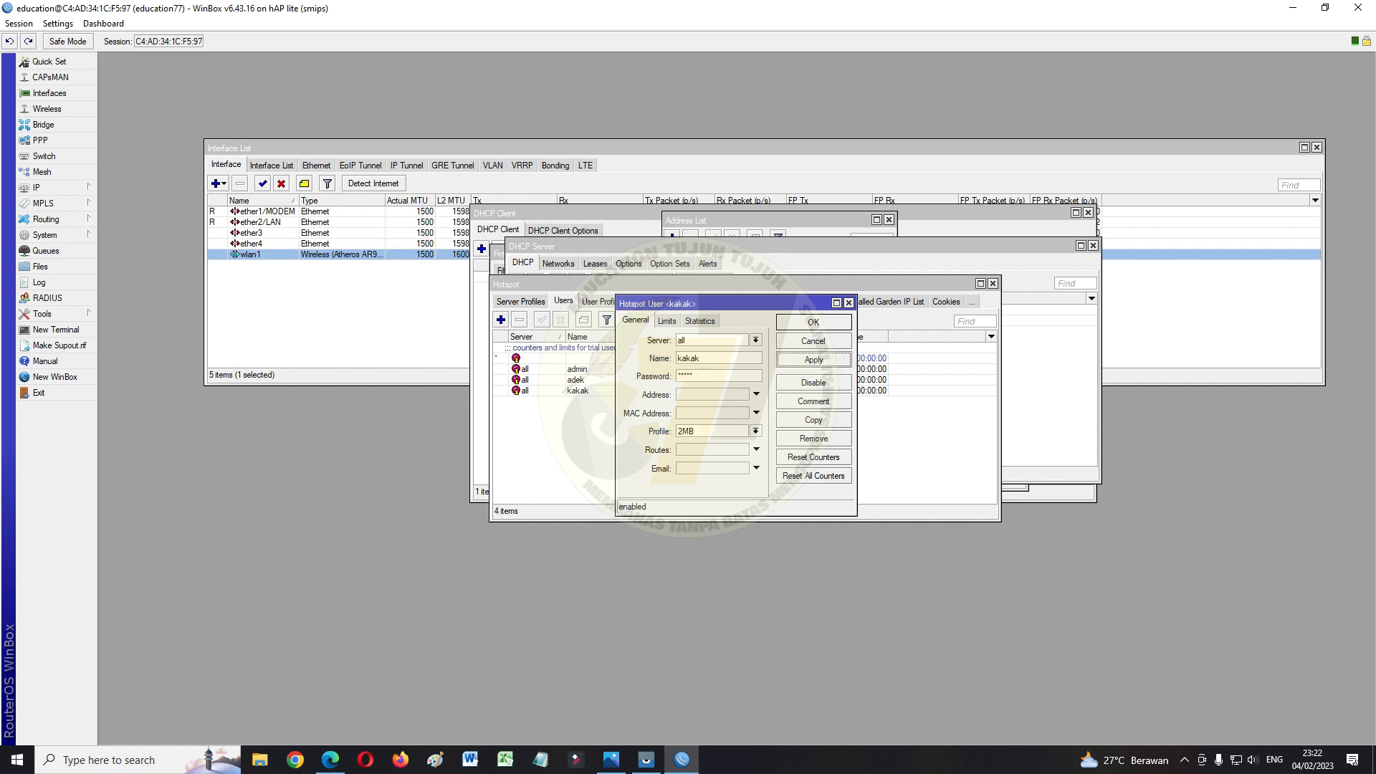
{"action": "left_click", "coordinate": [813, 322]}
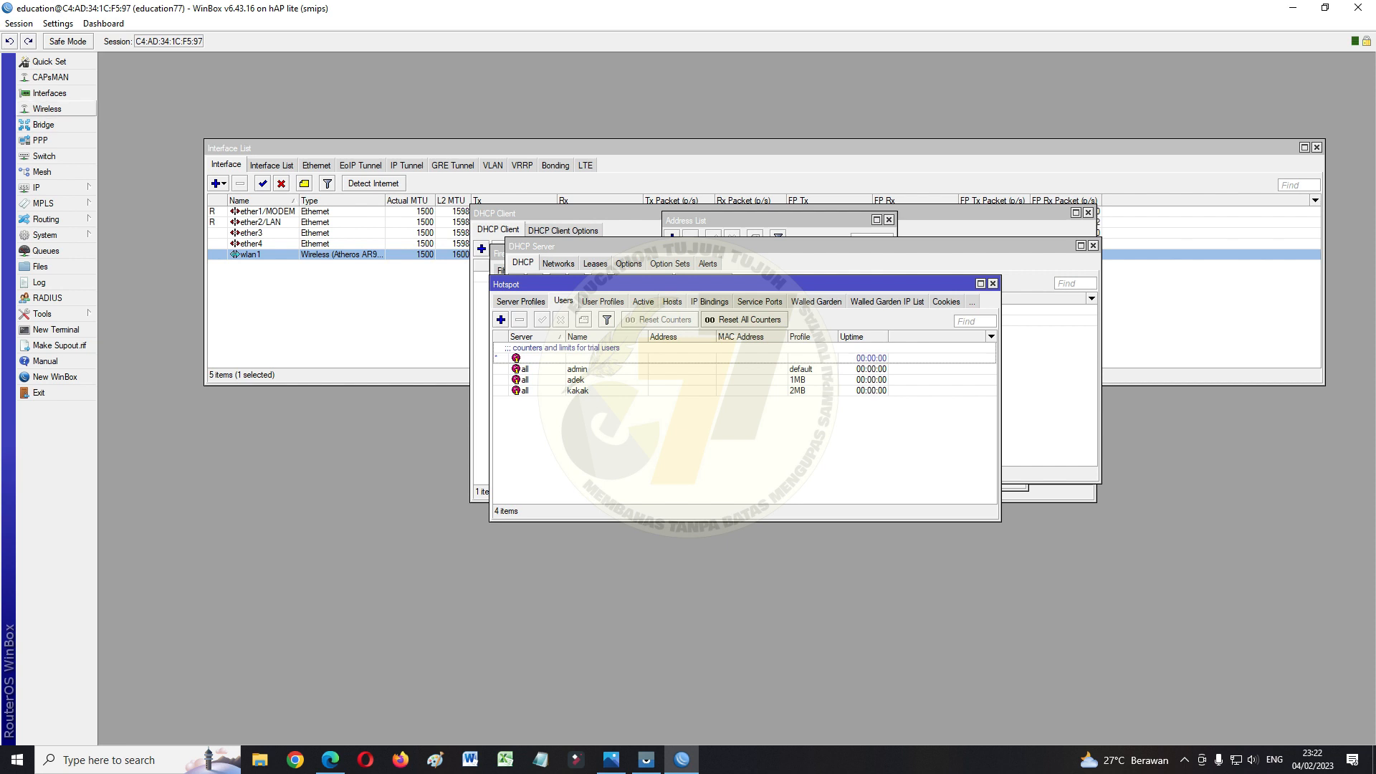
Set wlan1 to ap bridge mode, band 2GHz-B/G/N, frequency auto
{"action": "left_click", "coordinate": [47, 108]}
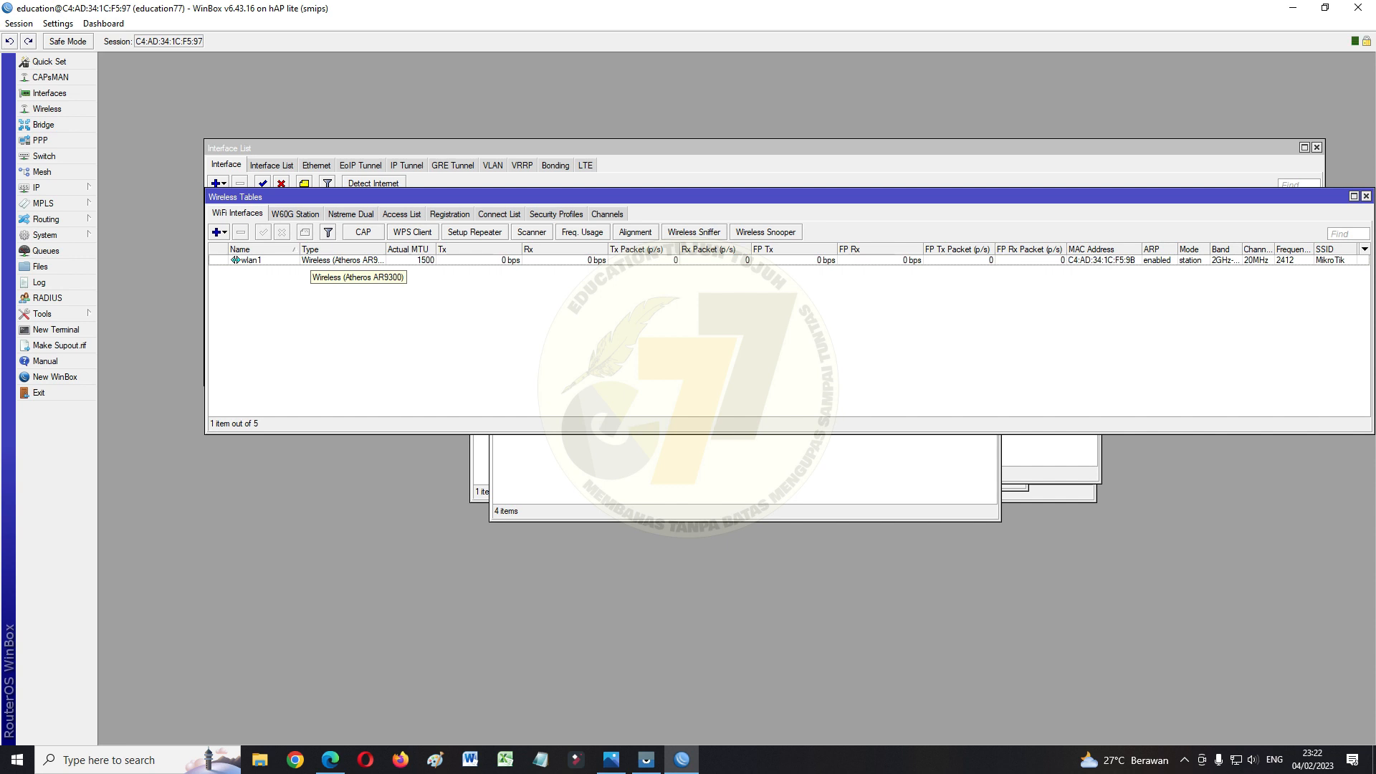
{"action": "double_click", "coordinate": [315, 259]}
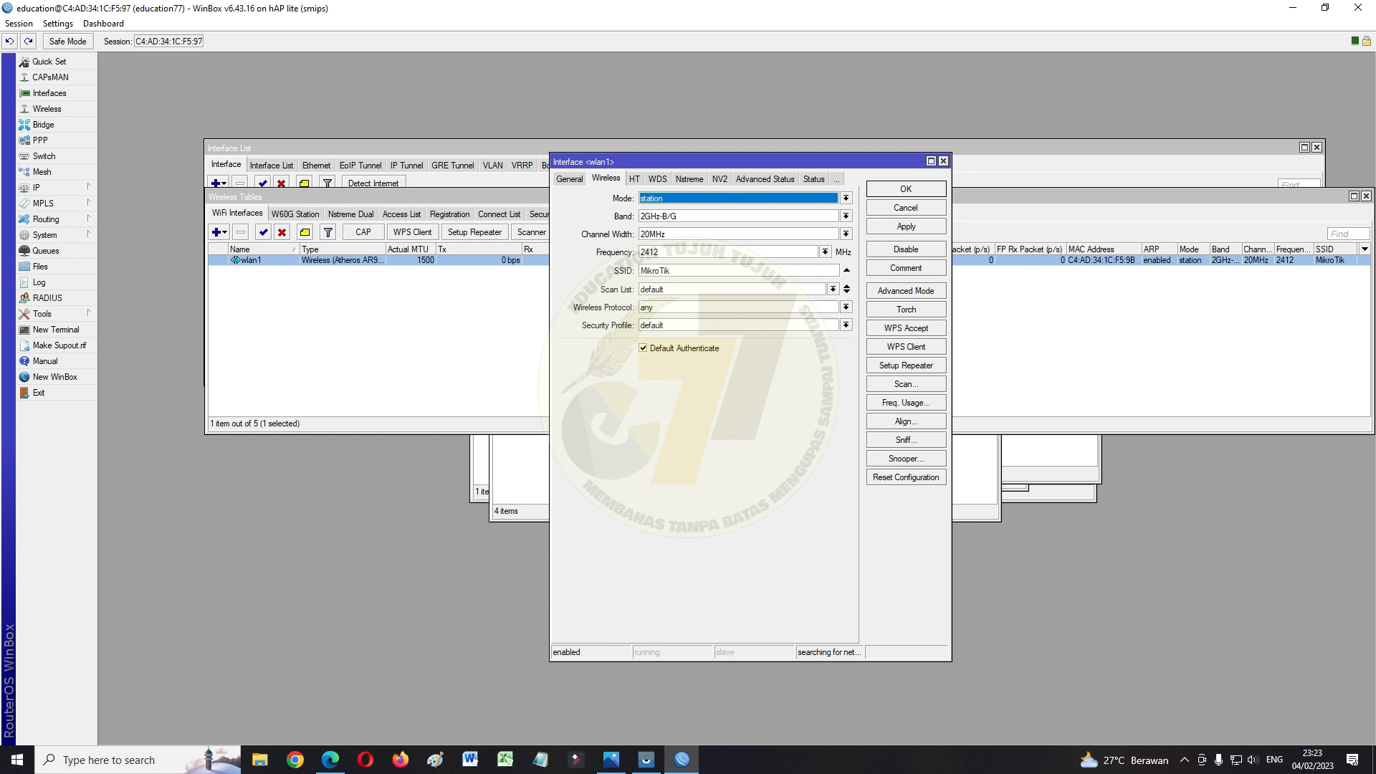
{"action": "left_click", "coordinate": [847, 198]}
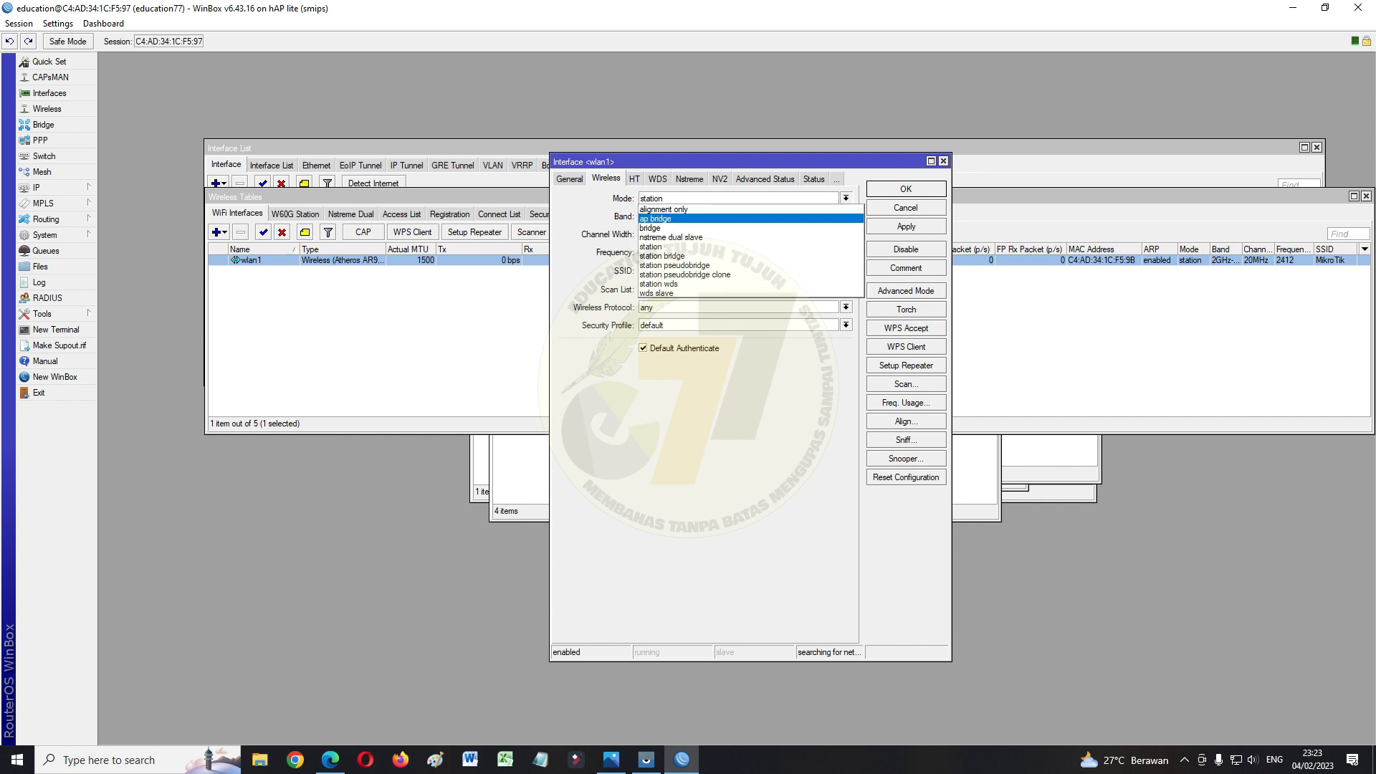
{"action": "left_click", "coordinate": [655, 218]}
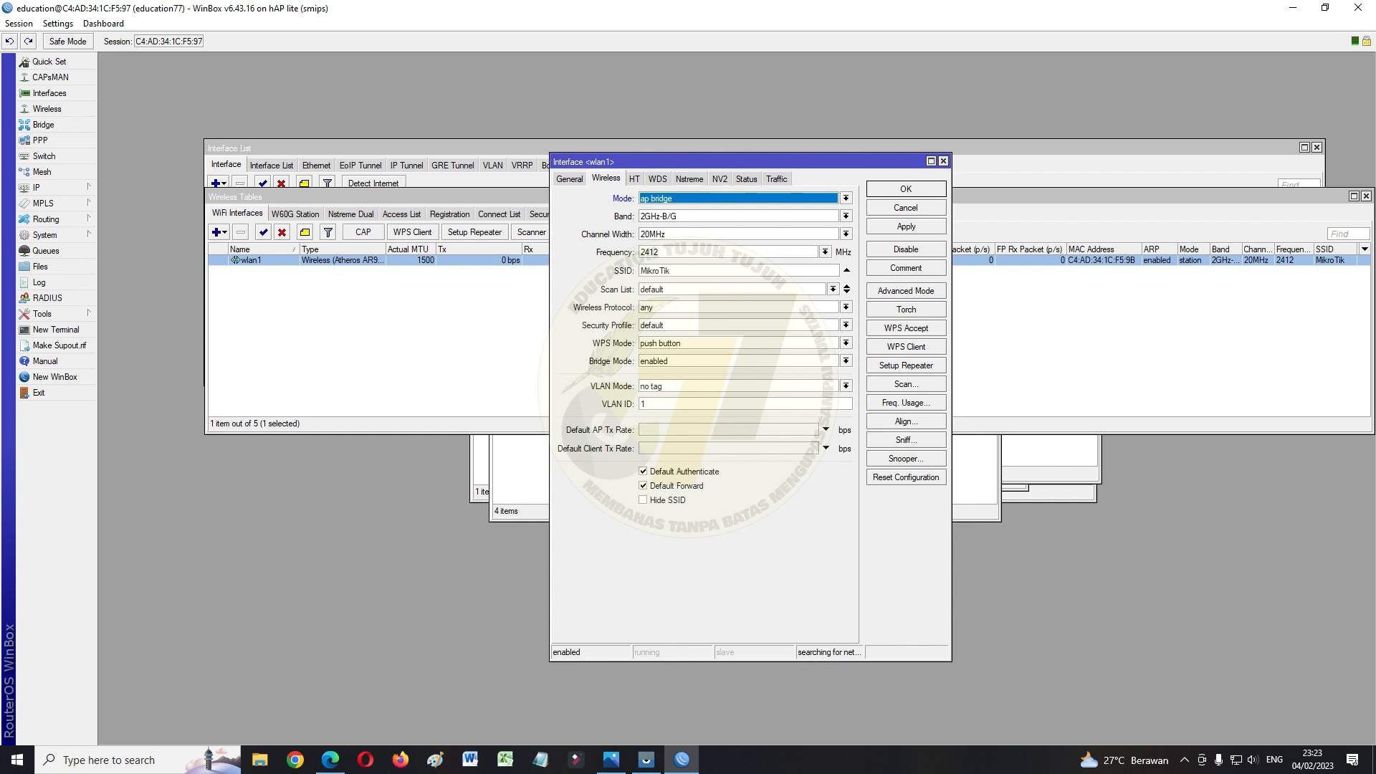
{"action": "left_click", "coordinate": [847, 216]}
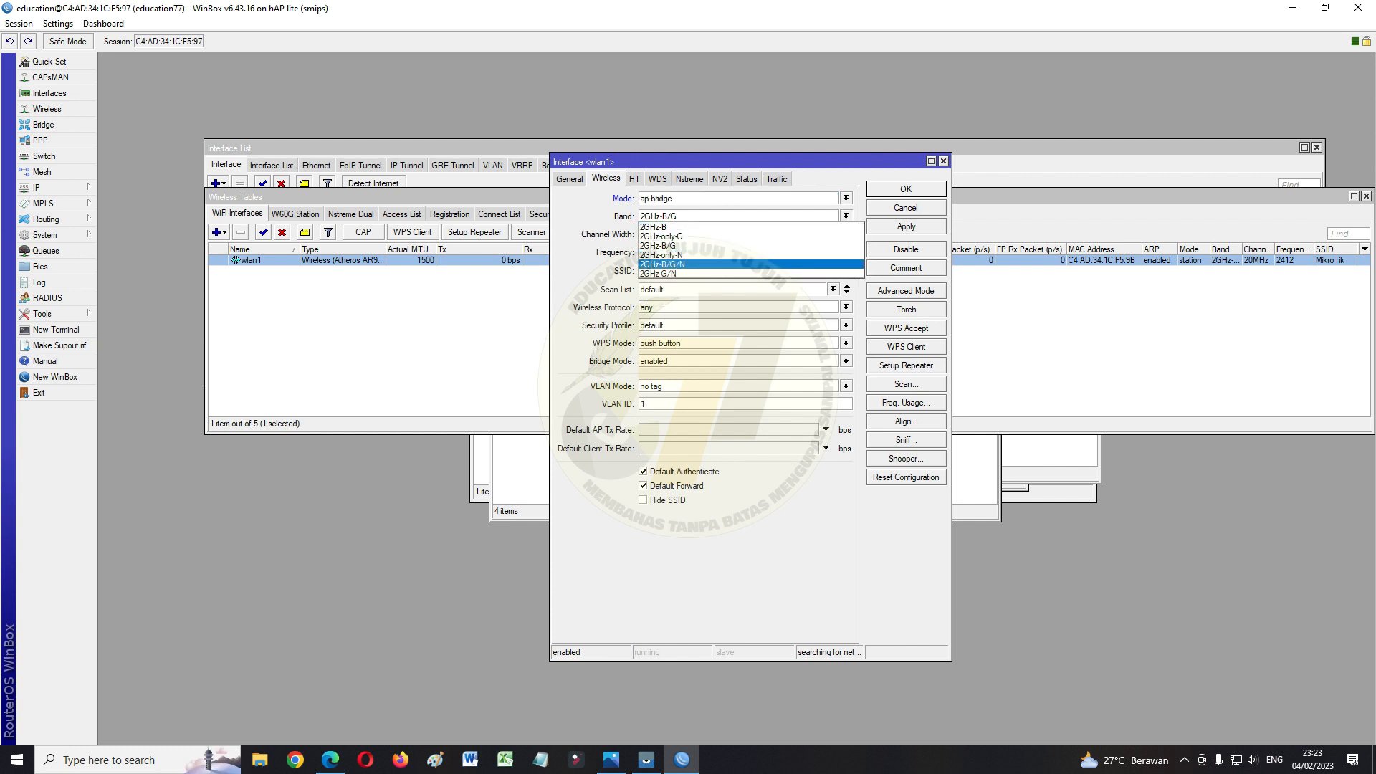
{"action": "left_click", "coordinate": [661, 264]}
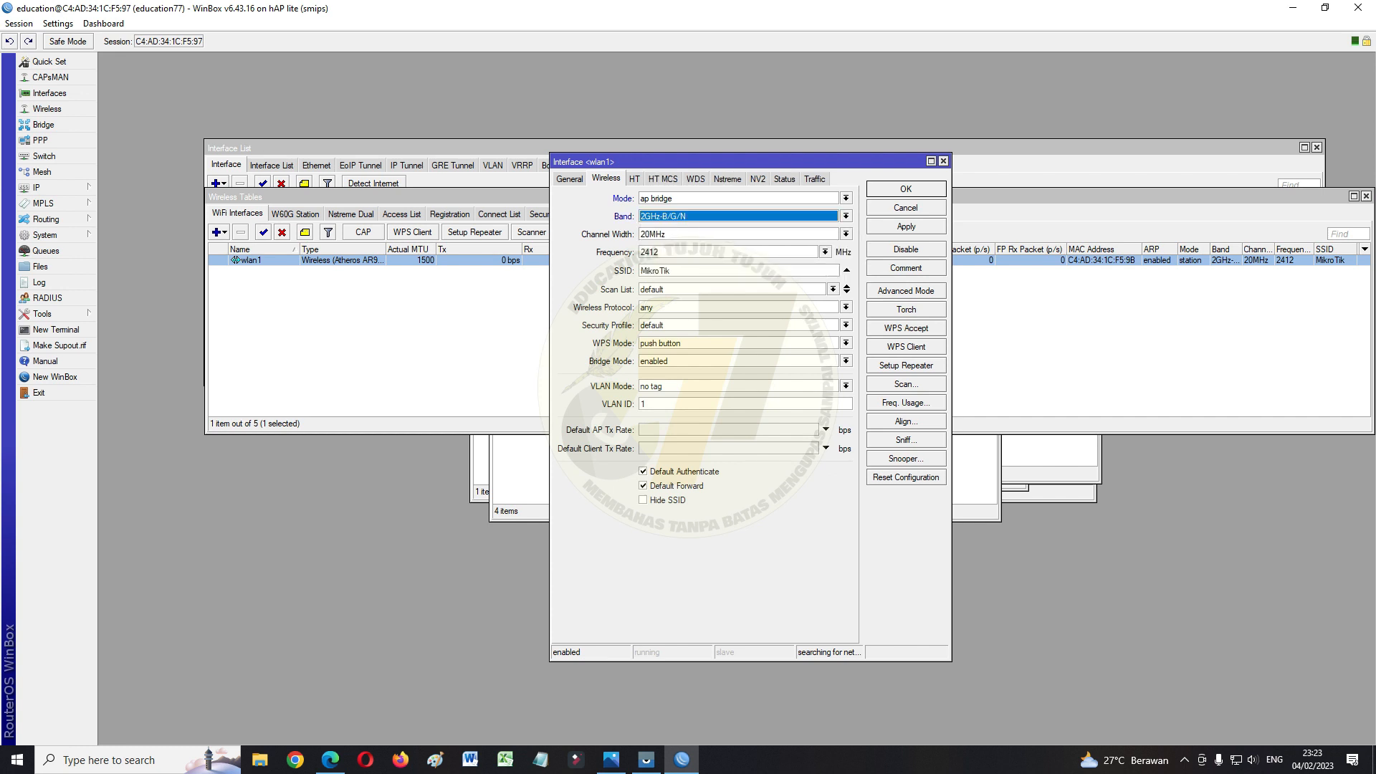
{"action": "left_click", "coordinate": [824, 252]}
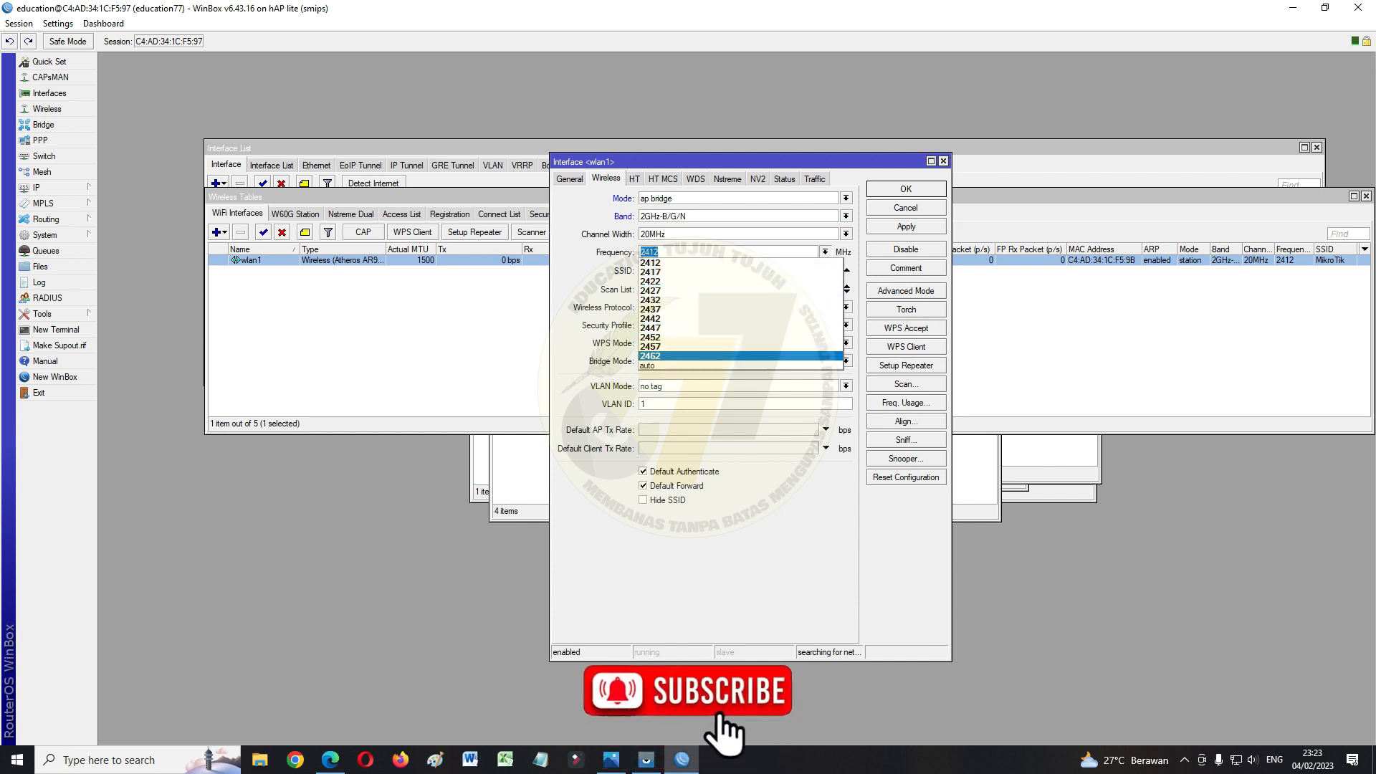
{"action": "left_click", "coordinate": [647, 365]}
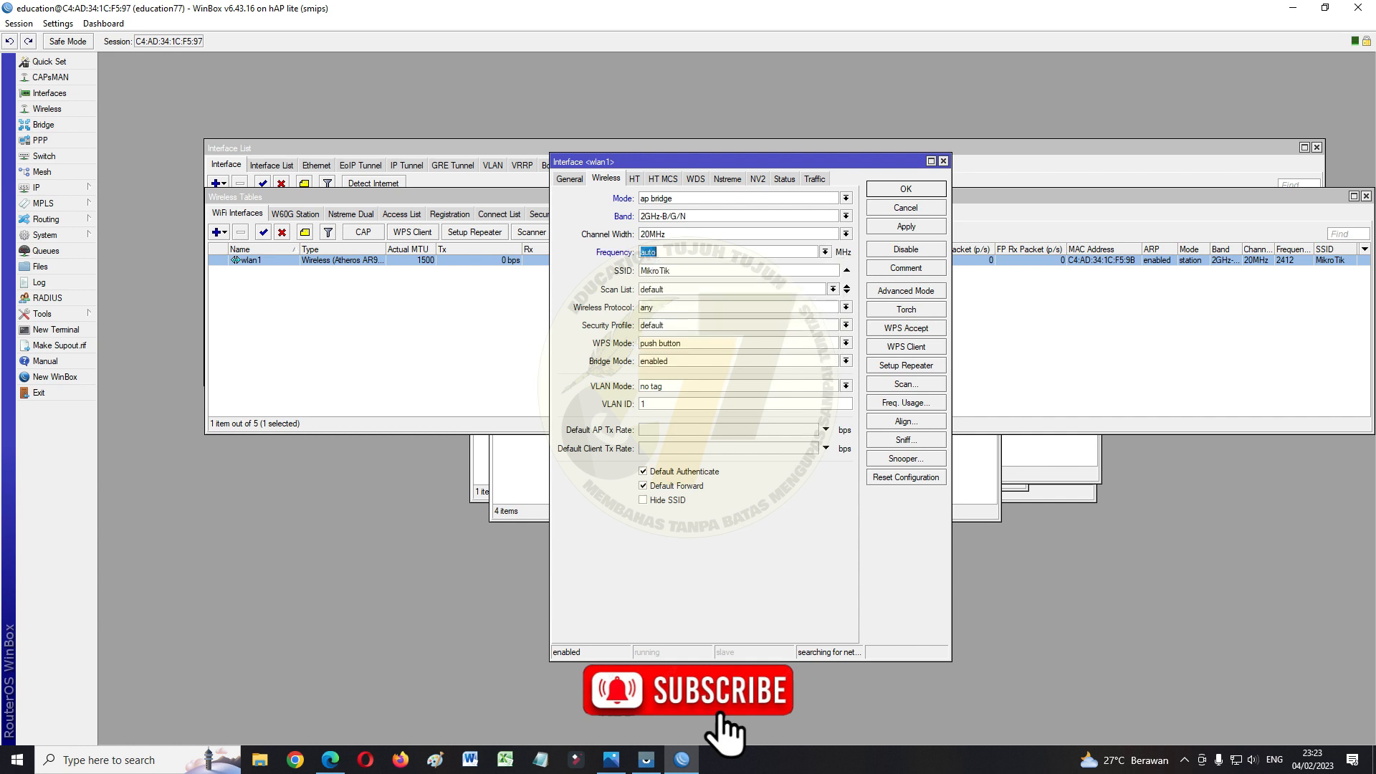
Give wlan1 SSID EDUCATION with WPS mode disabled and save the settings
{"action": "key", "text": "Tab"}
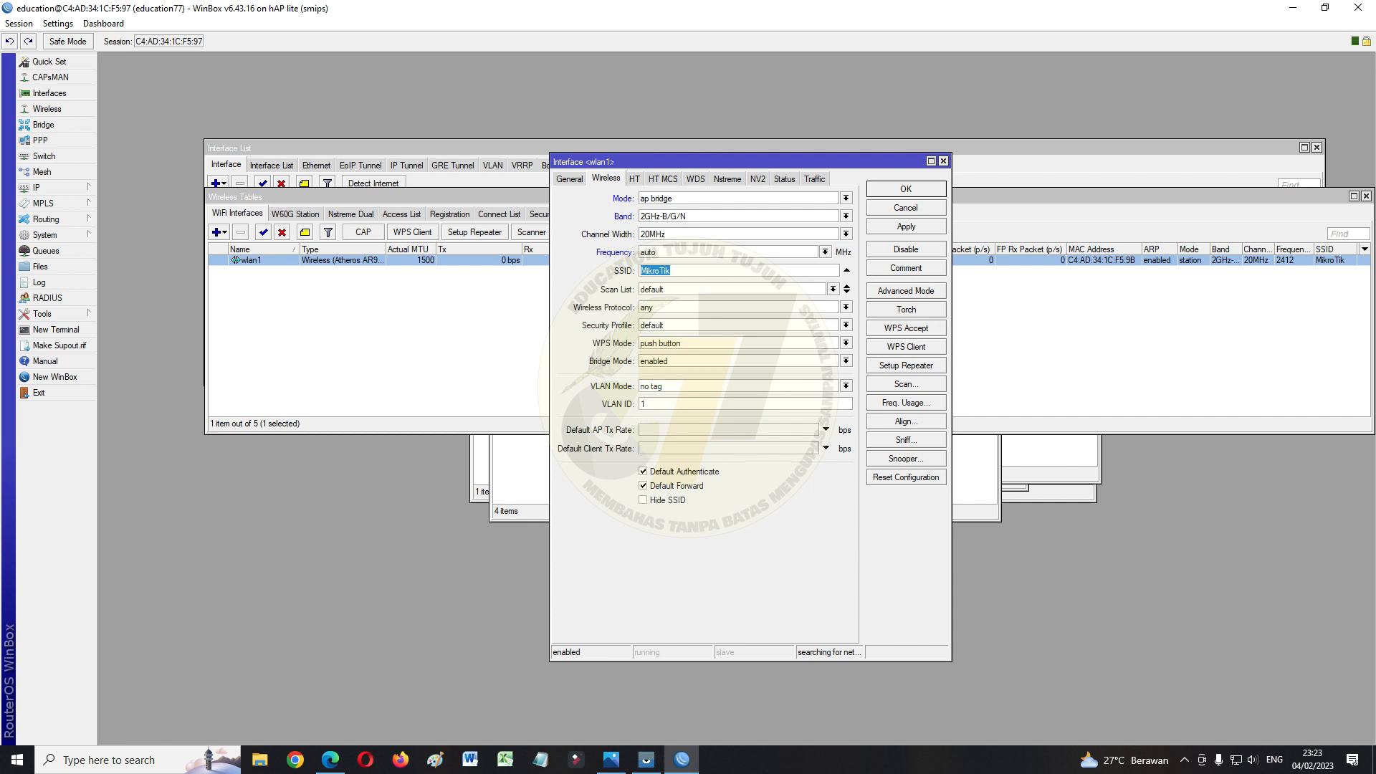
{"action": "type", "text": "EDUCATION"}
{"action": "left_click", "coordinate": [846, 343]}
{"action": "left_click", "coordinate": [659, 352]}
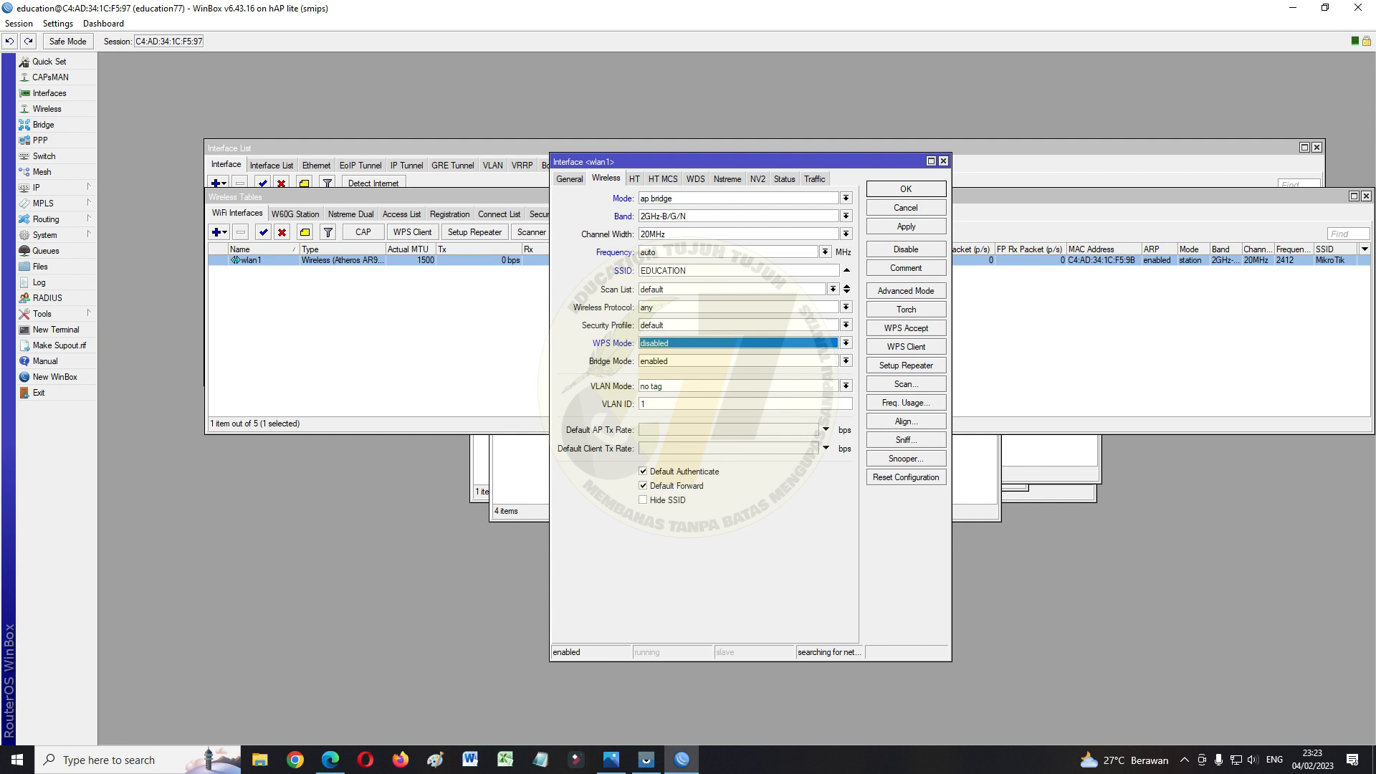
{"action": "left_click", "coordinate": [906, 225]}
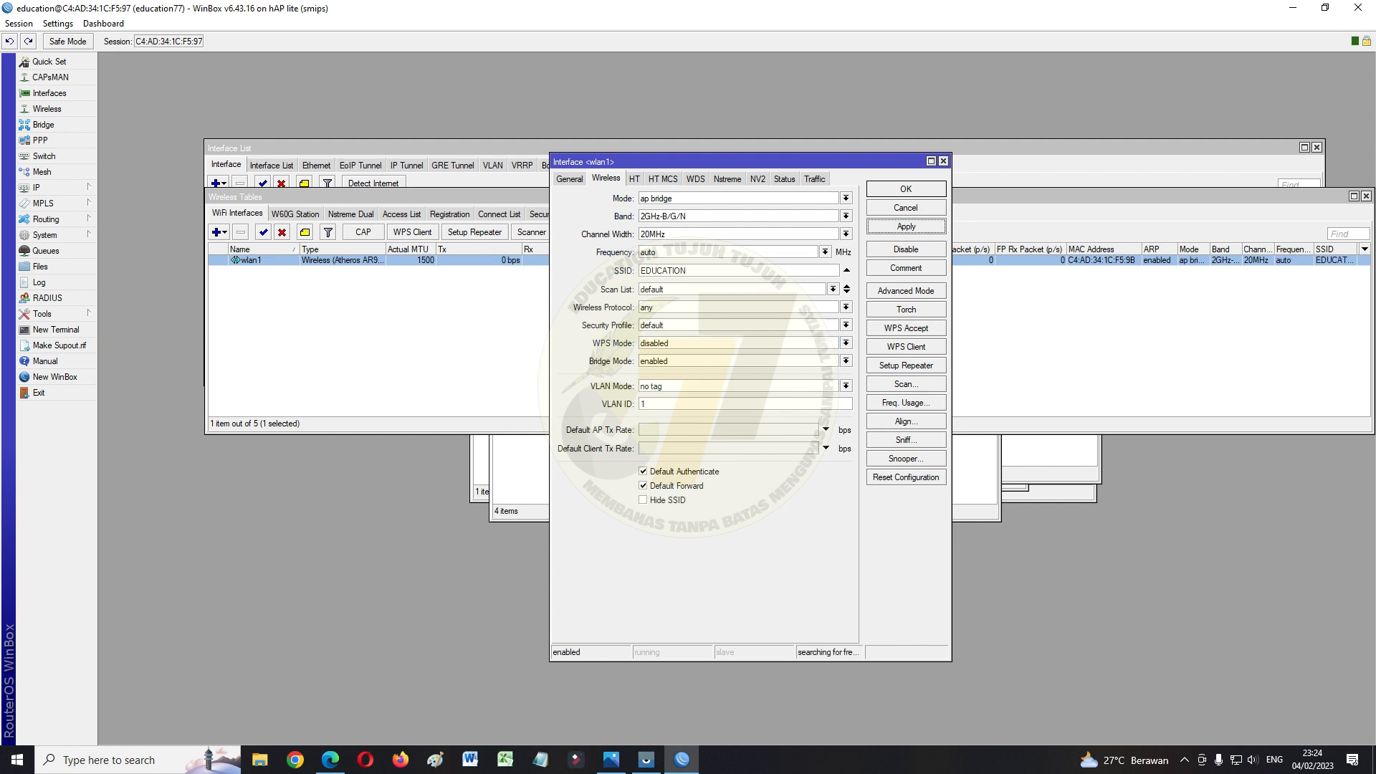
{"action": "left_click", "coordinate": [906, 189]}
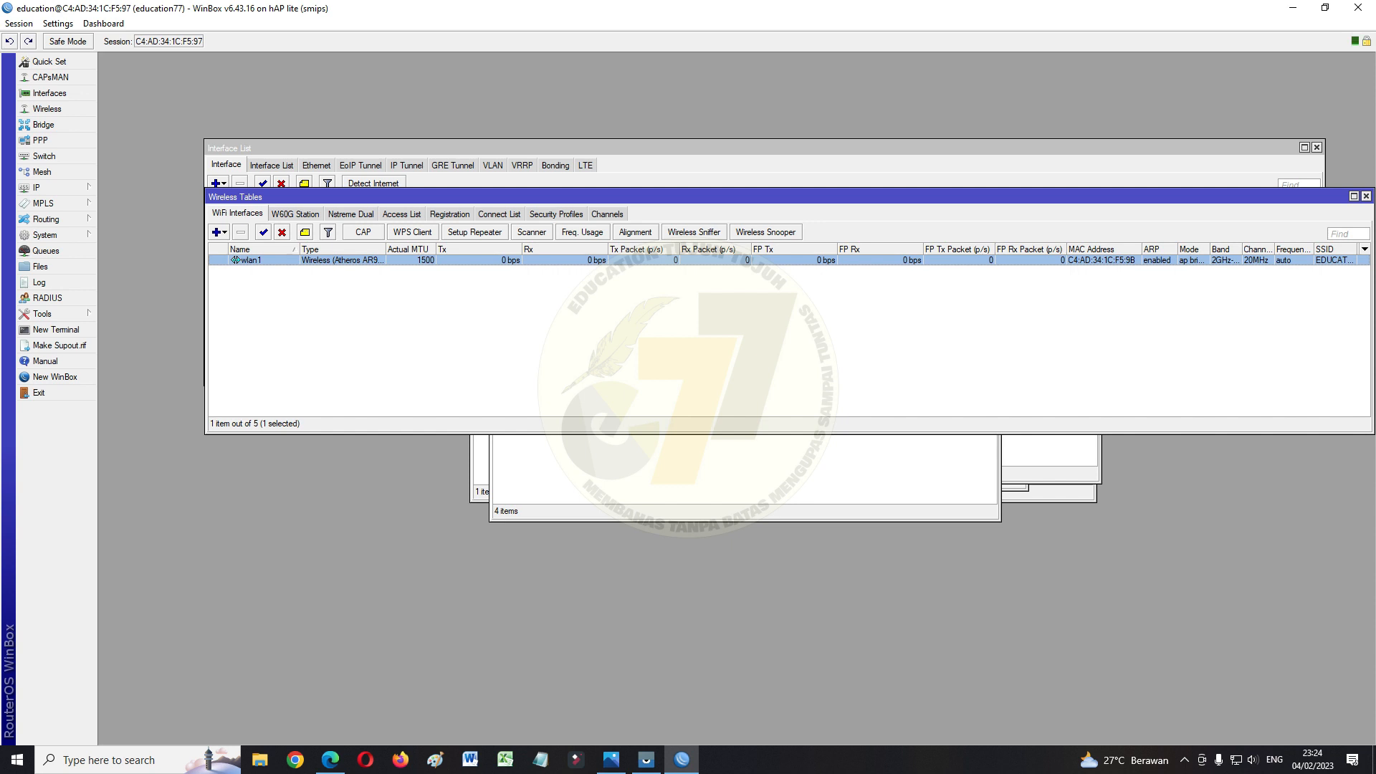
Turn the mirrored phone's Wi-Fi off and back on so it reaches the hotspot login page
{"action": "key", "text": "alt+Tab"}
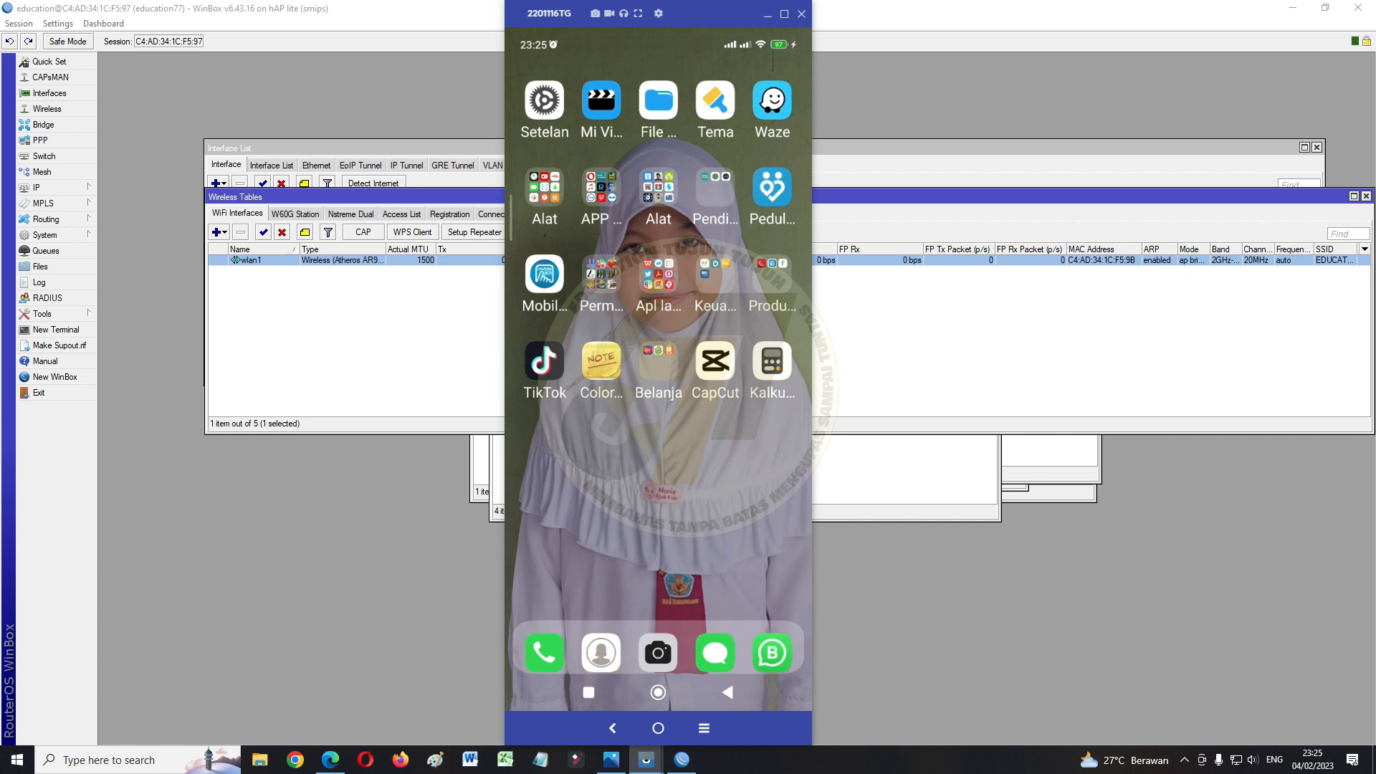
{"action": "left_click", "coordinate": [544, 100]}
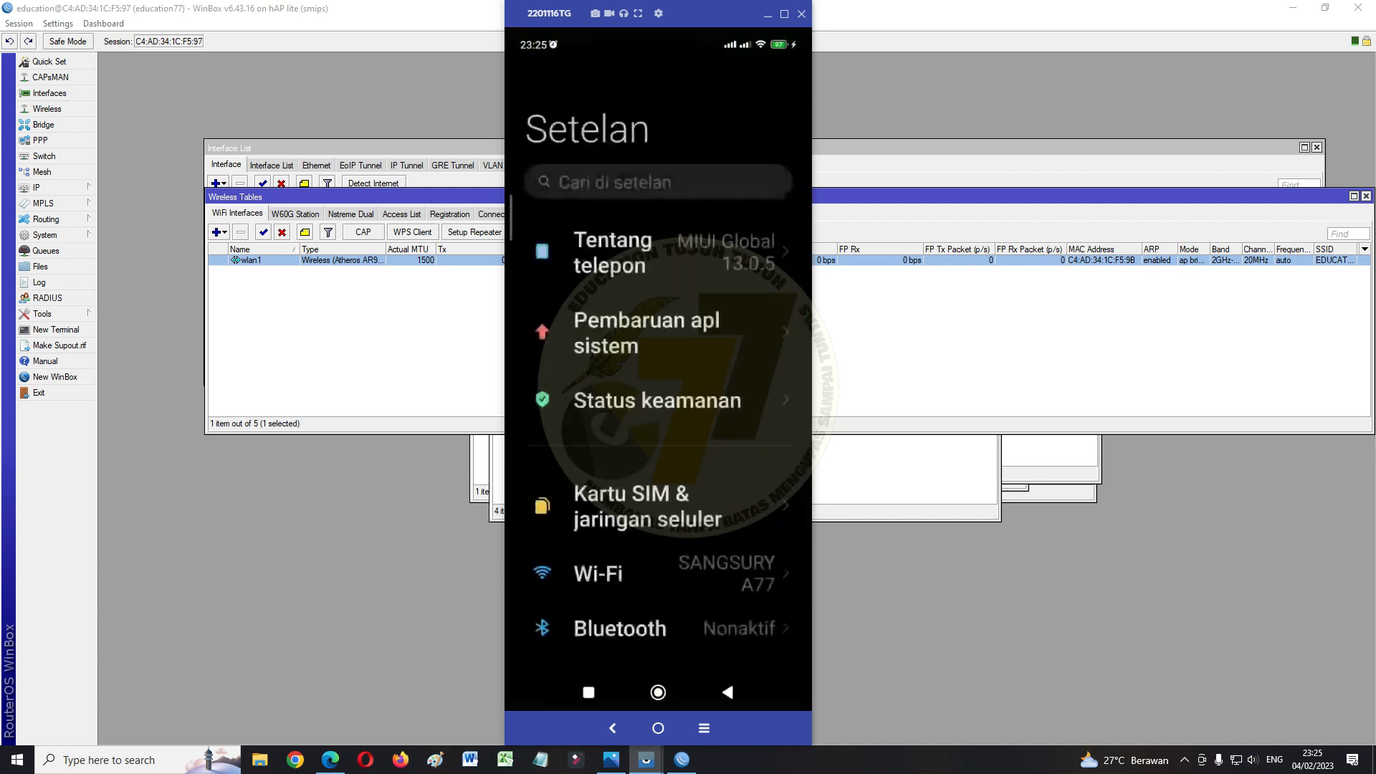
{"action": "scroll", "coordinate": [658, 372], "scroll_direction": "down", "scroll_amount": 5}
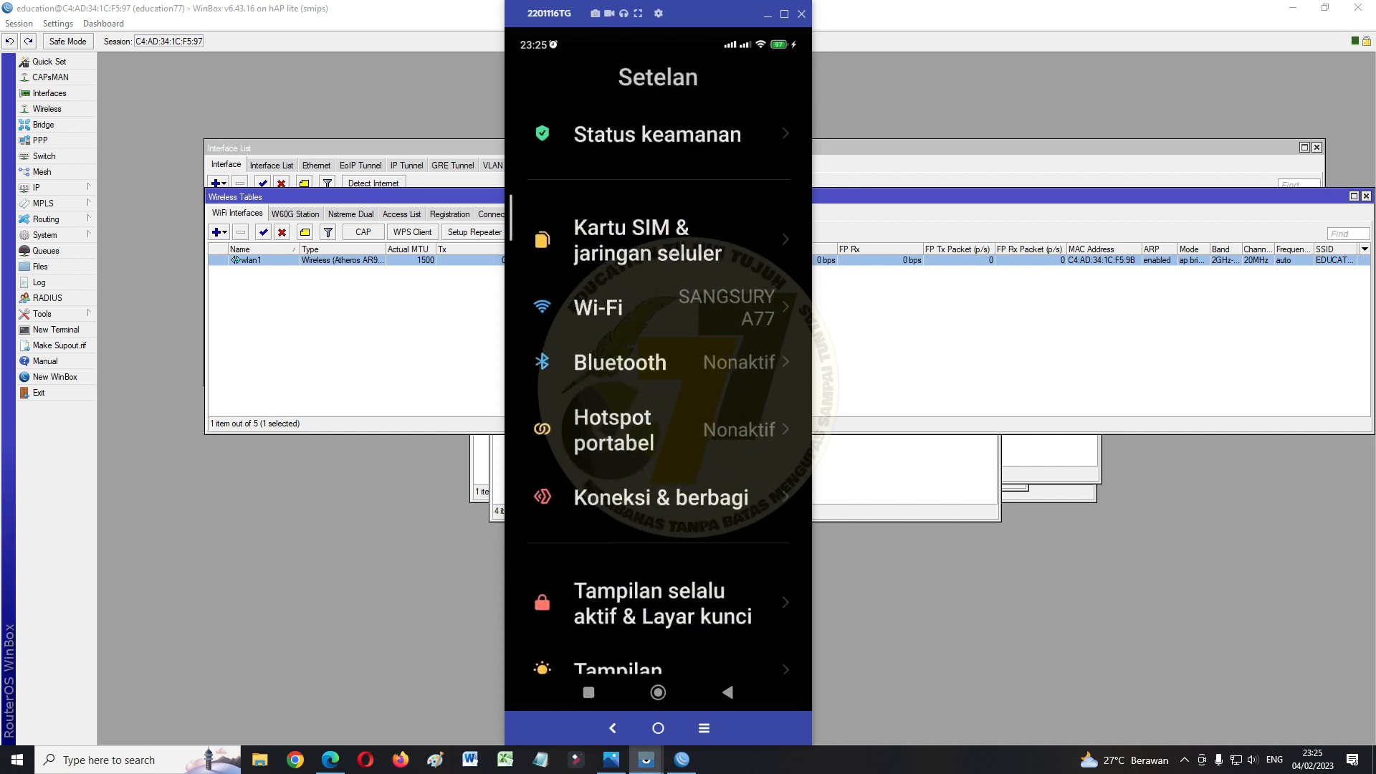
{"action": "left_click", "coordinate": [599, 308]}
{"action": "left_click", "coordinate": [768, 194]}
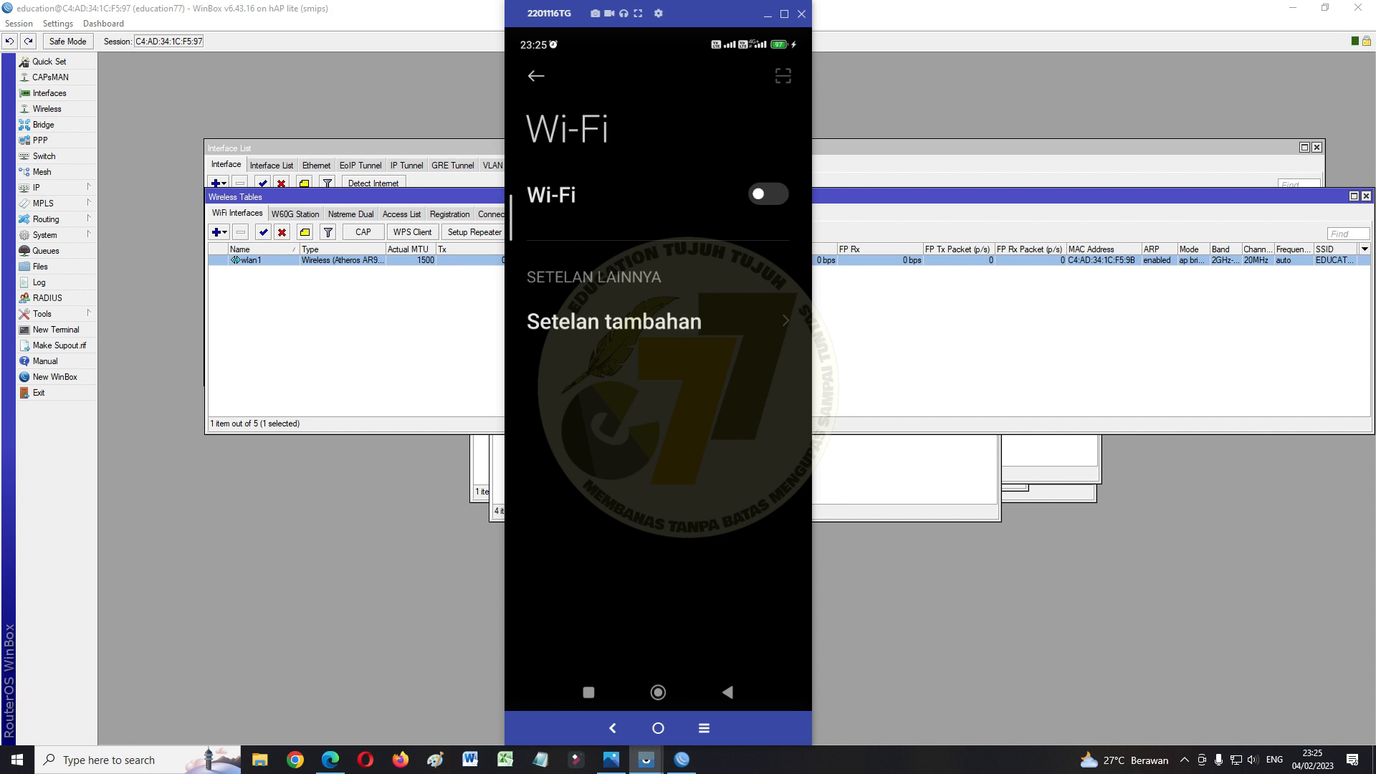
{"action": "left_click", "coordinate": [769, 194]}
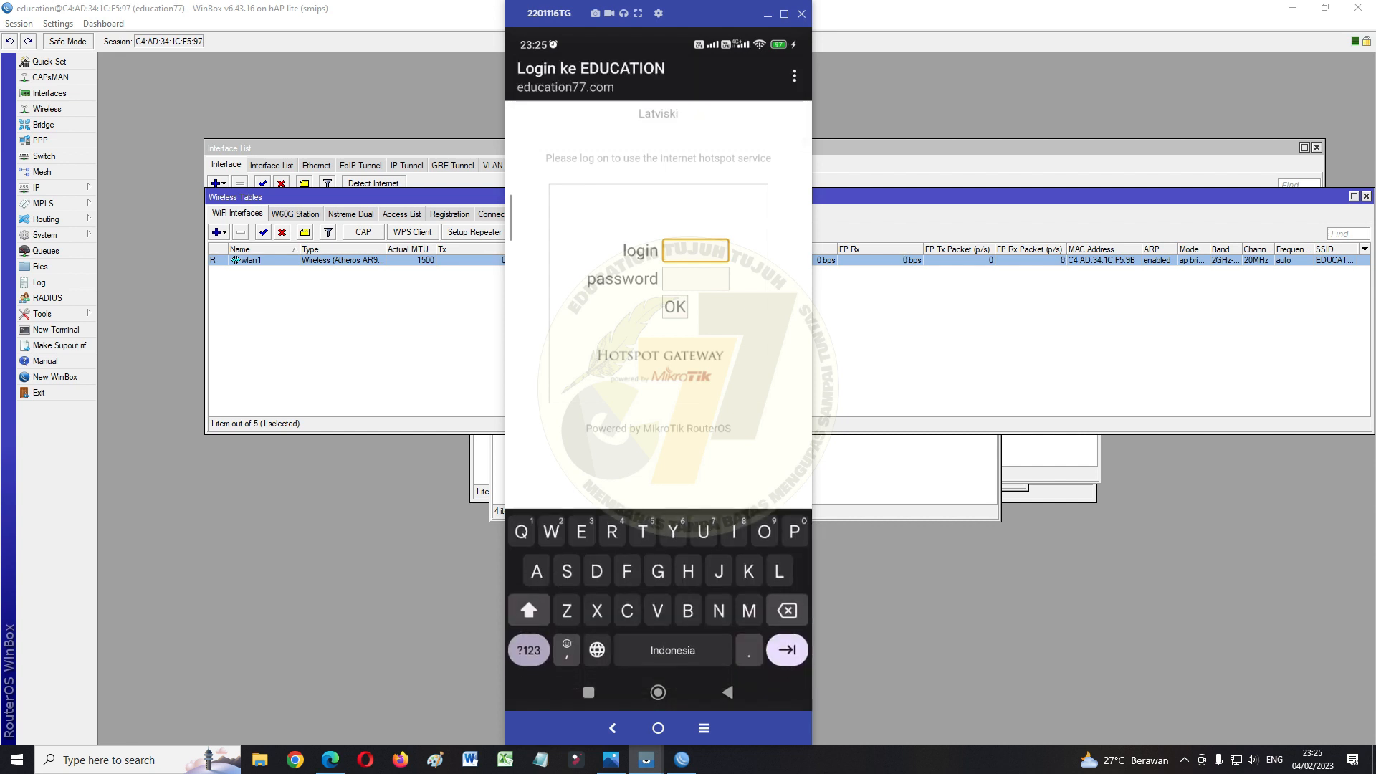
Log the phone in to the EDUCATION hotspot with the 2MB user's username and password
{"action": "type", "text": "kakq"}
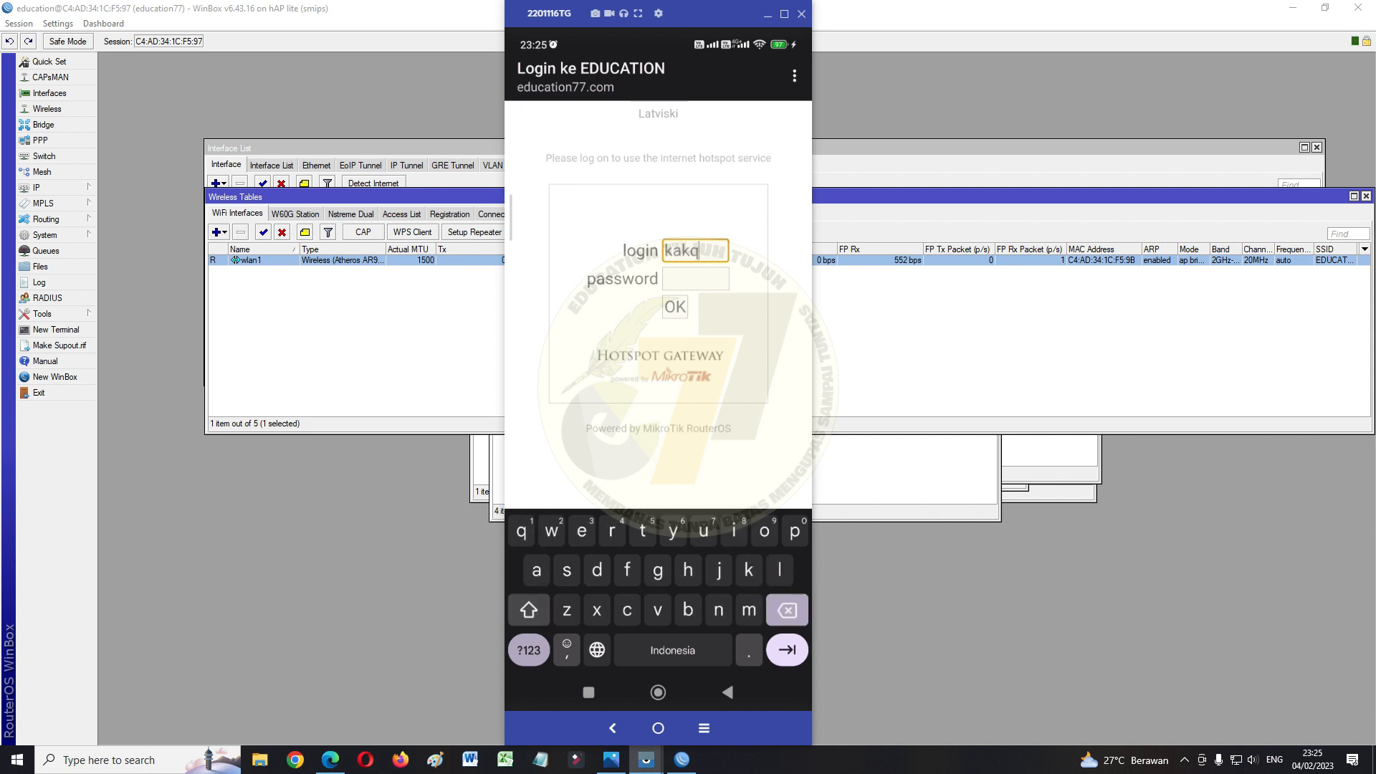
{"action": "key", "text": "BackSpace"}
{"action": "type", "text": "akak"}
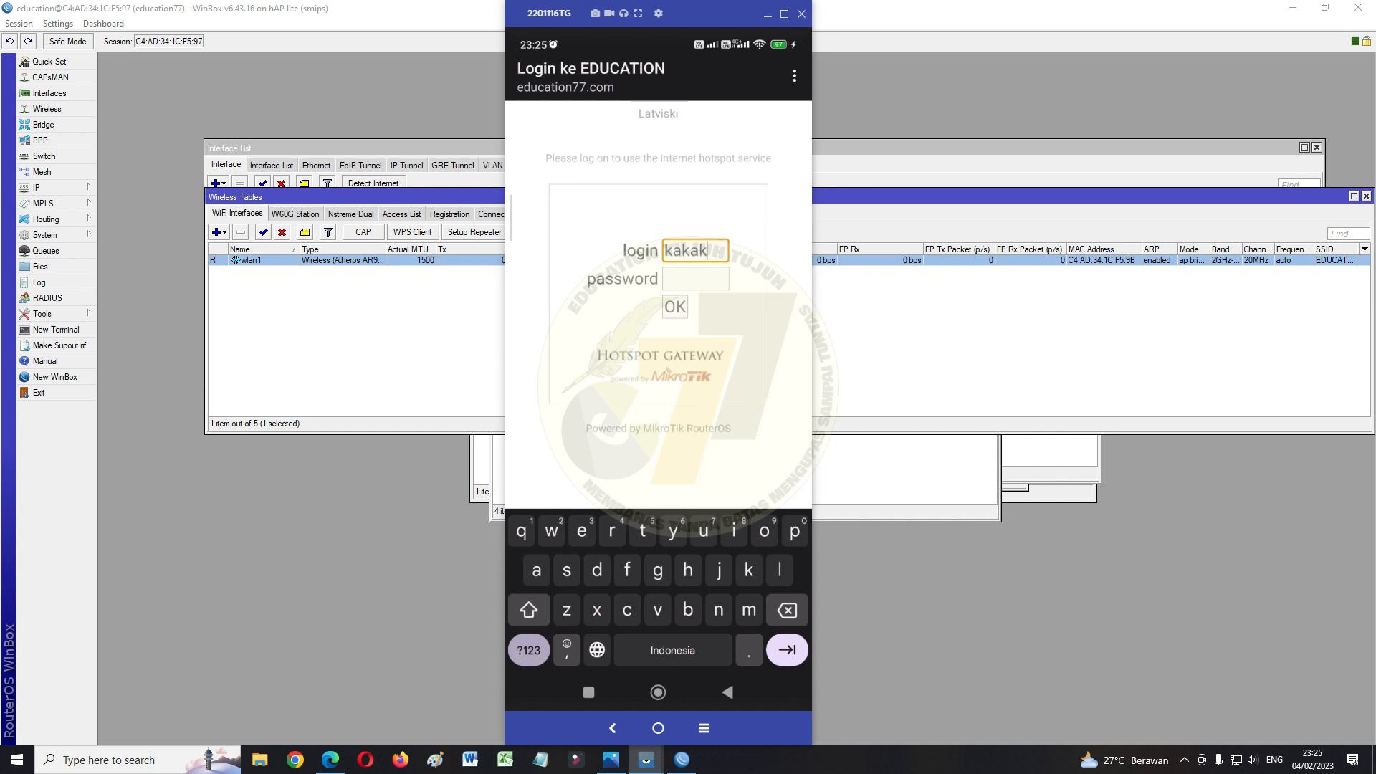
{"action": "left_click", "coordinate": [696, 279]}
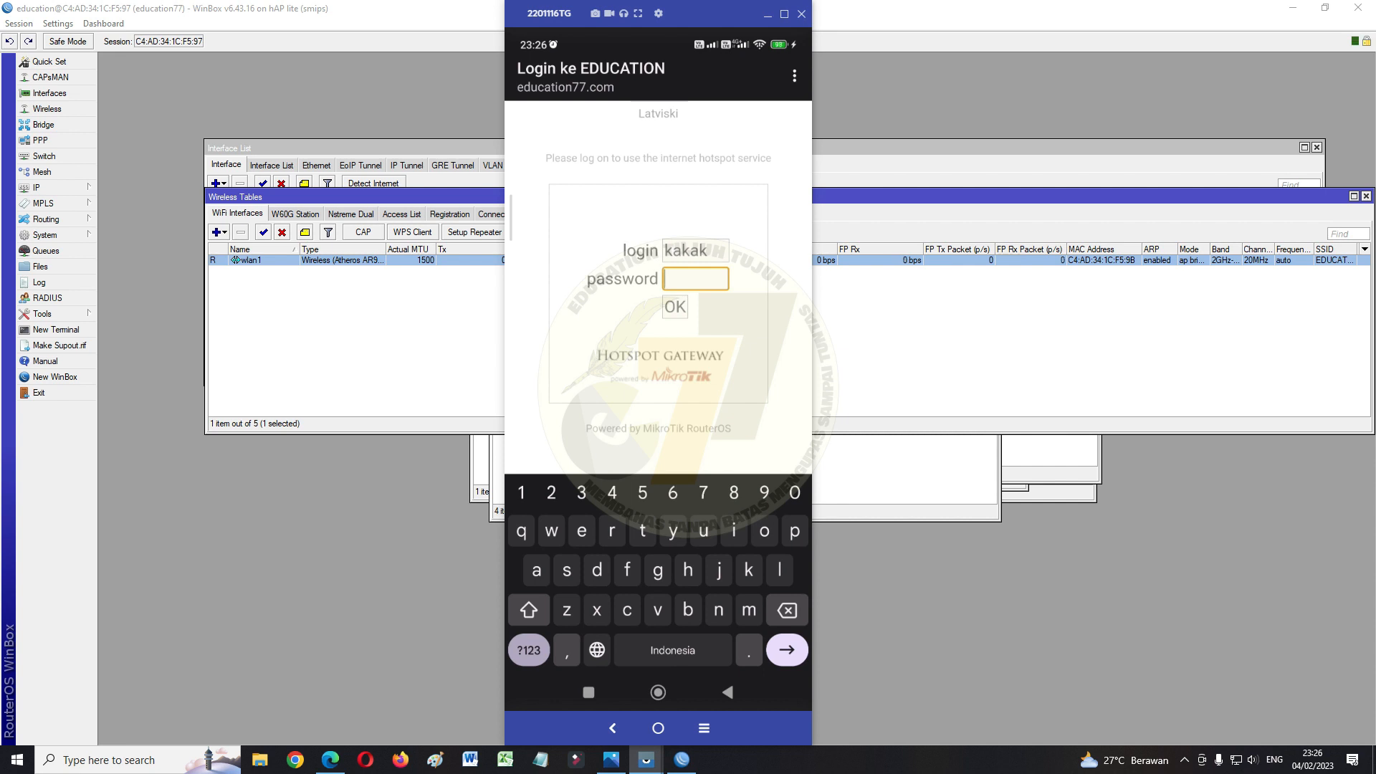
{"action": "type", "text": "2"}
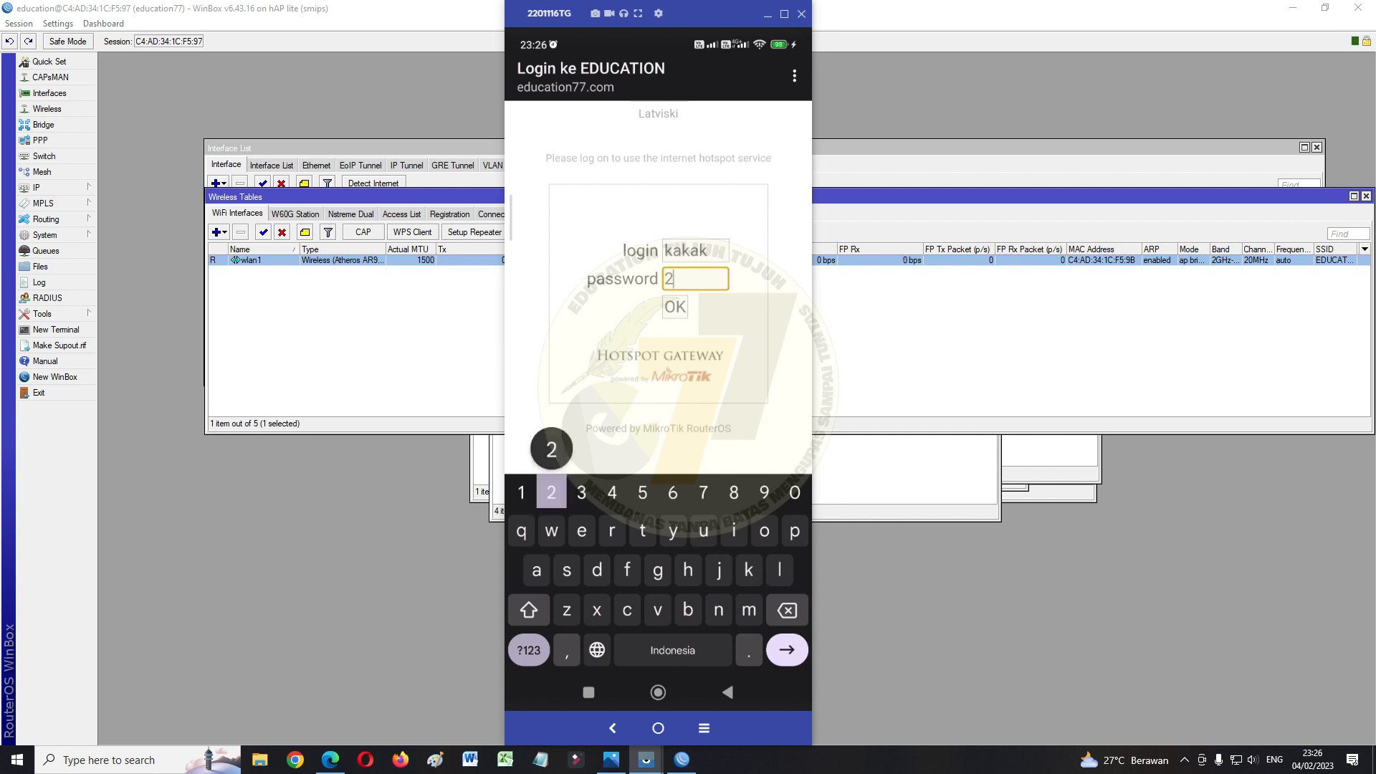
{"action": "type", "text": "2222"}
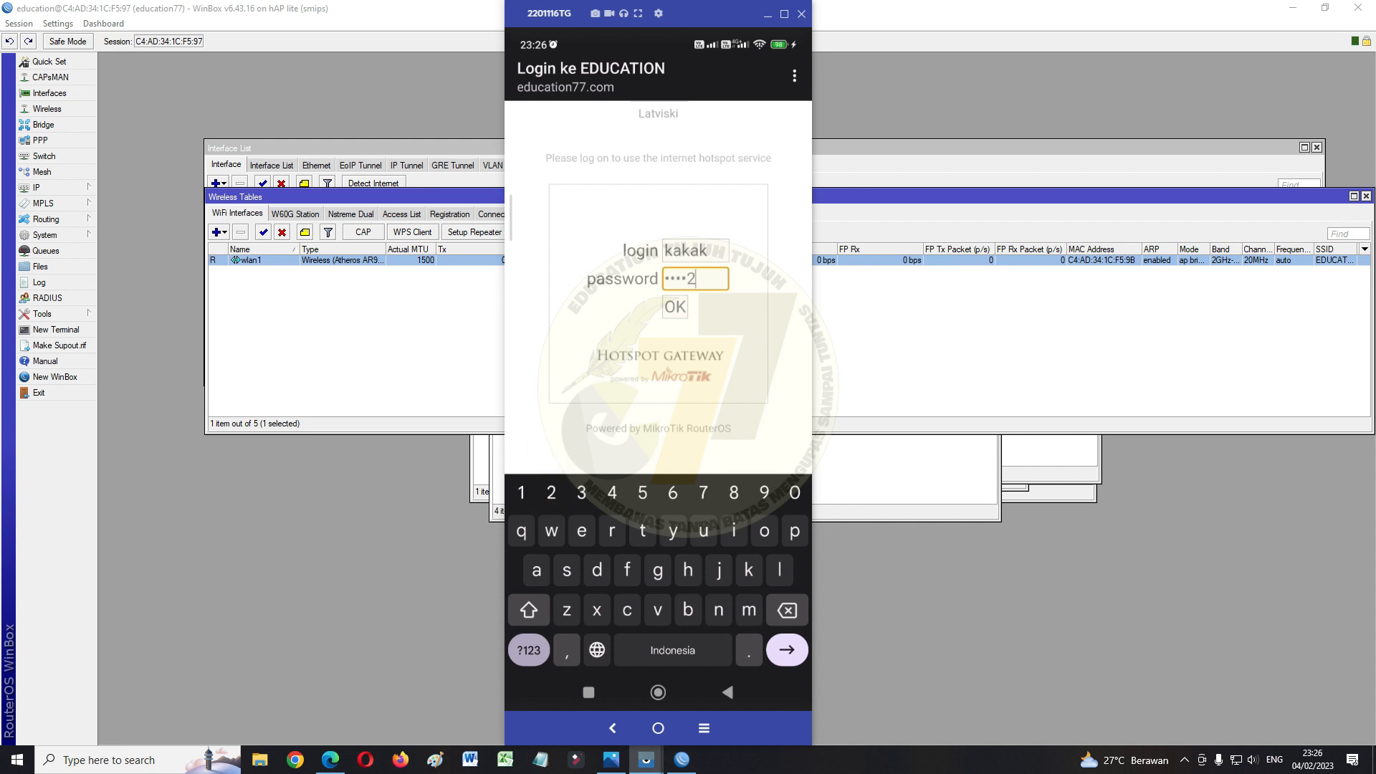
{"action": "key", "text": "Return"}
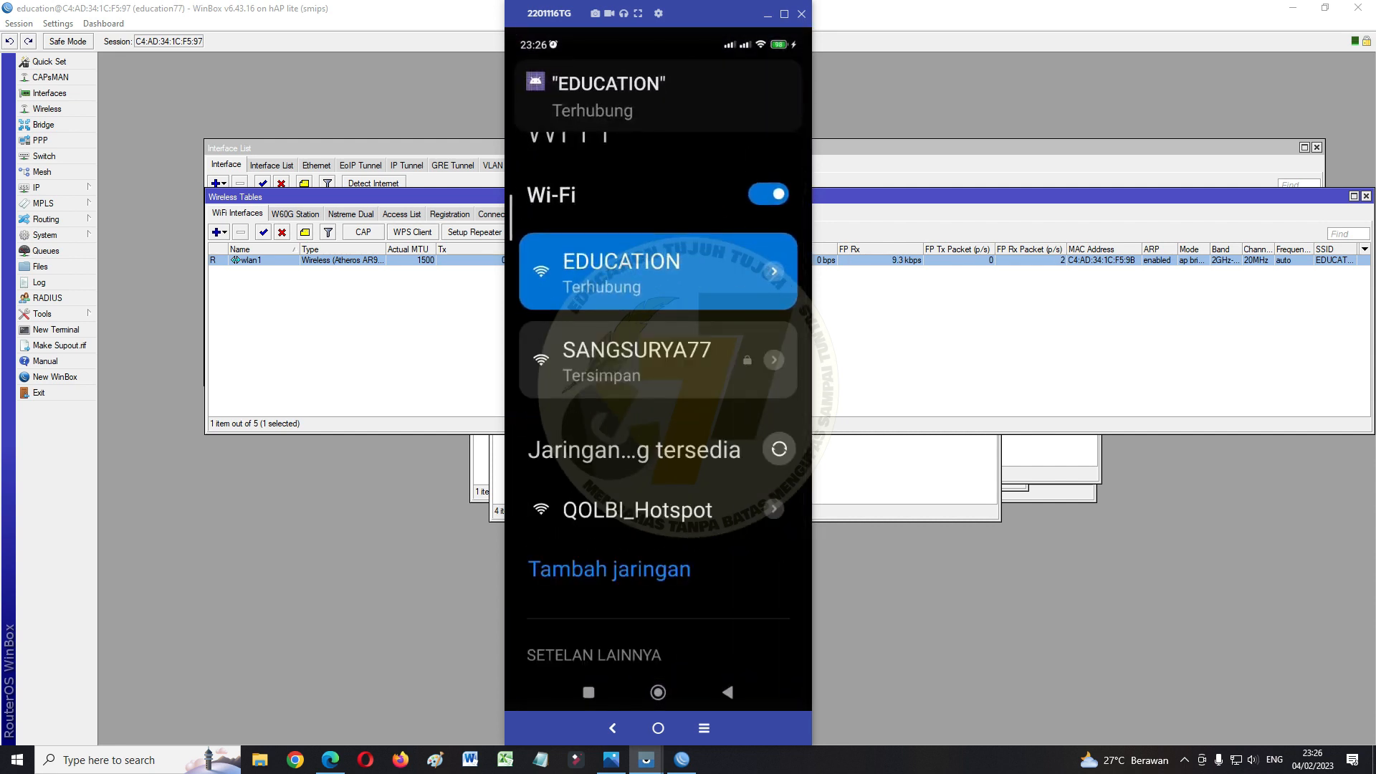
Load education77.com on the phone to check the hotspot status at 192.168.40.254, then return home
{"action": "left_click", "coordinate": [658, 692]}
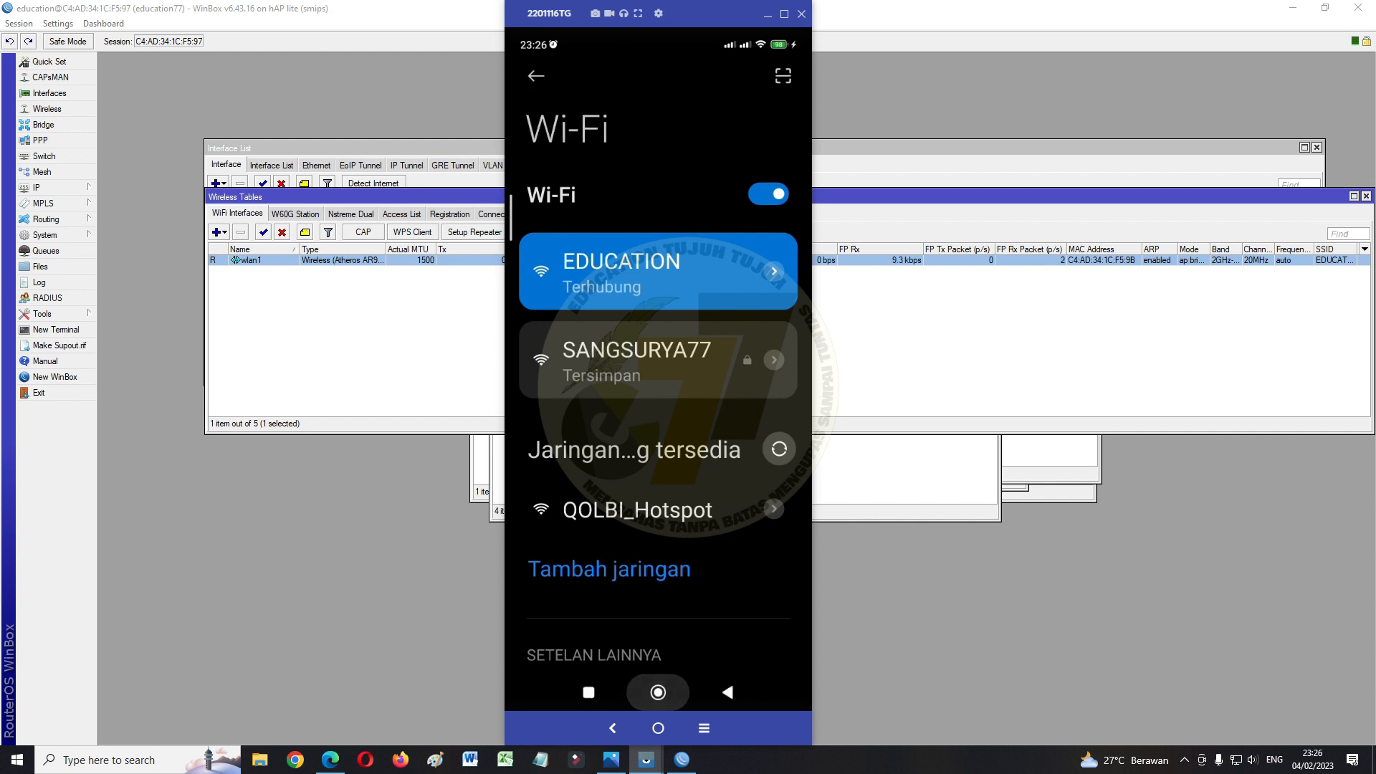
{"action": "left_click", "coordinate": [658, 693]}
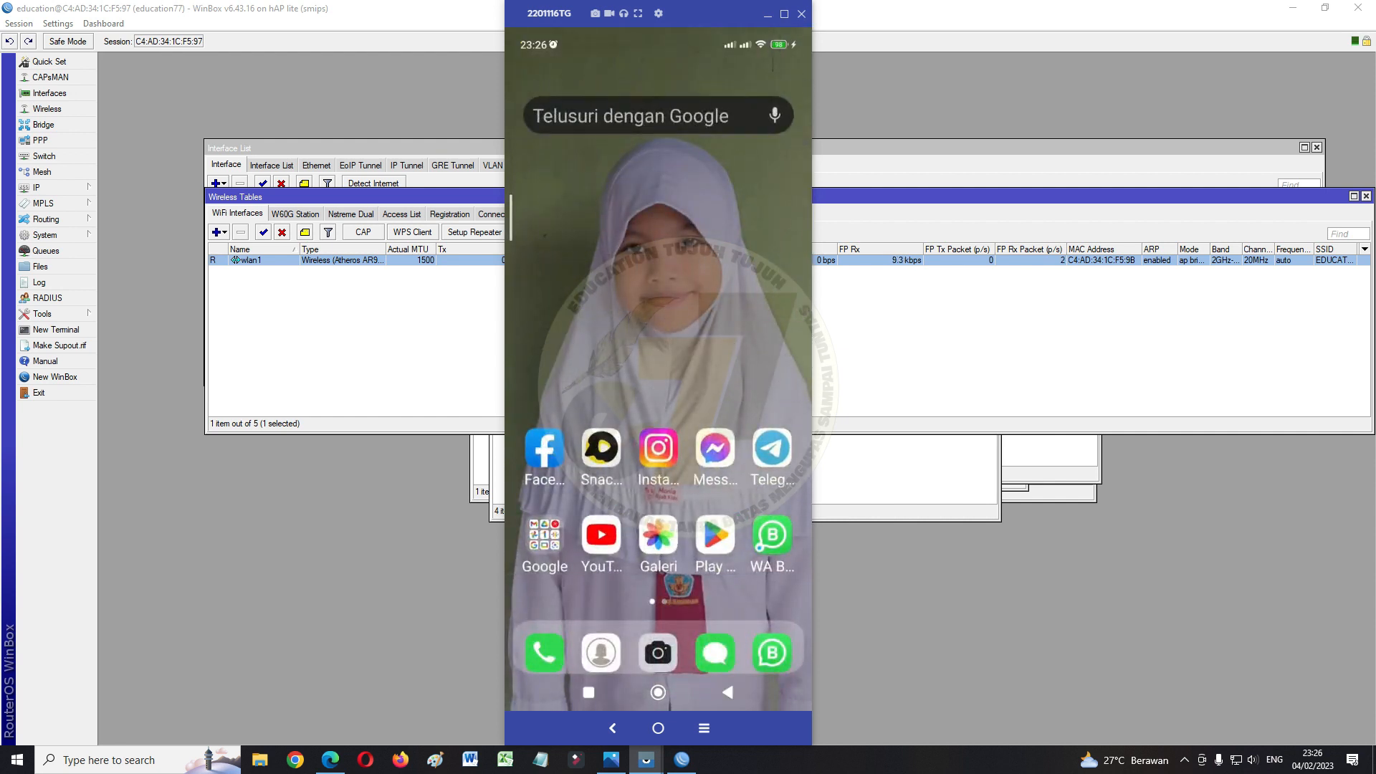
{"action": "left_click", "coordinate": [631, 116]}
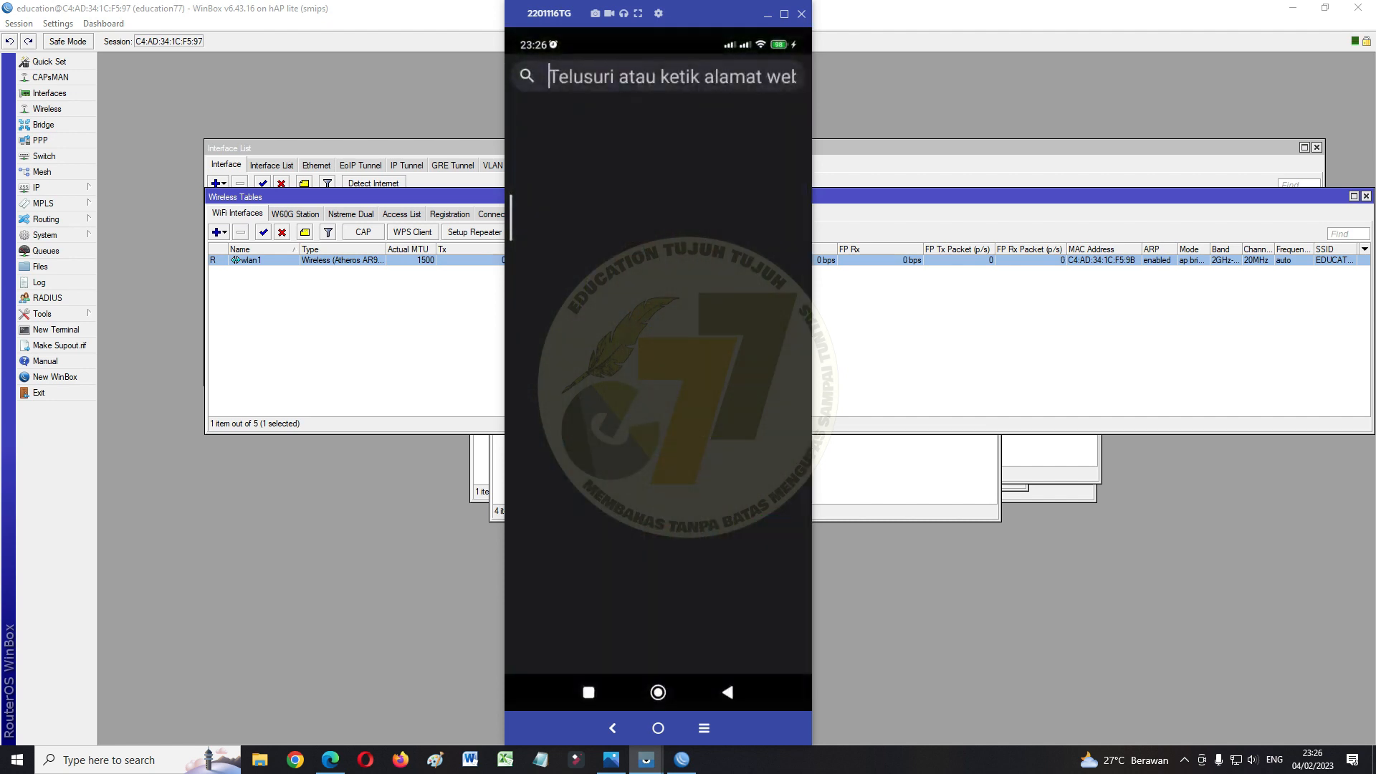
{"action": "type", "text": "e"}
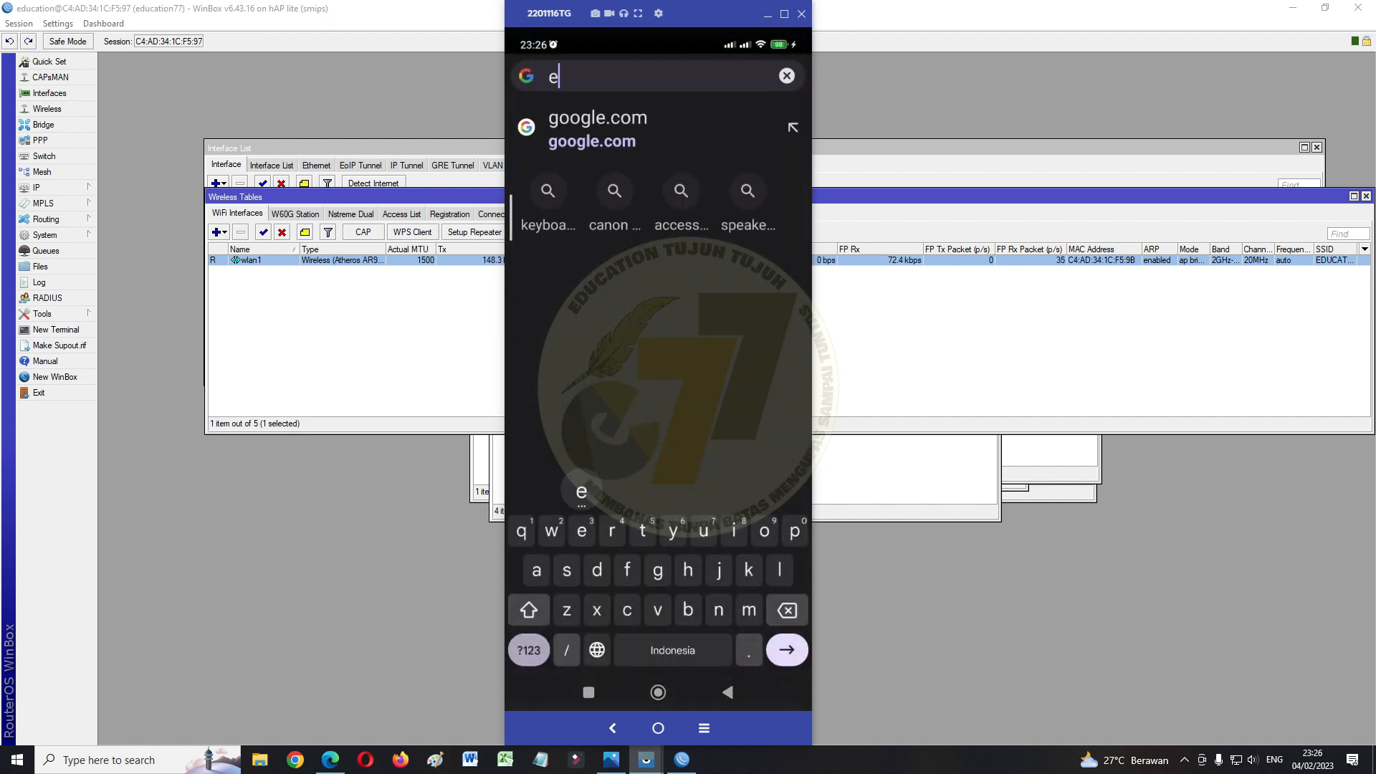
{"action": "type", "text": "ducation"}
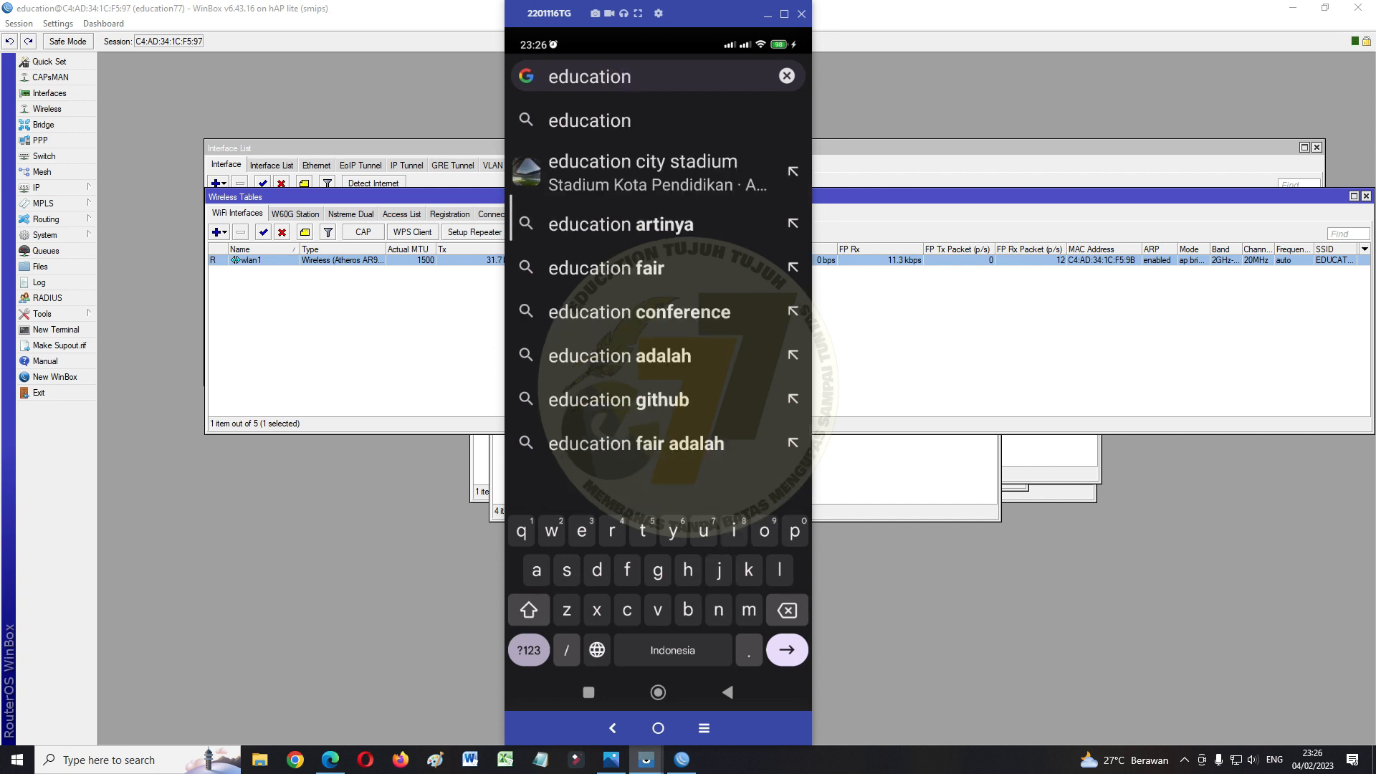
{"action": "type", "text": "77."}
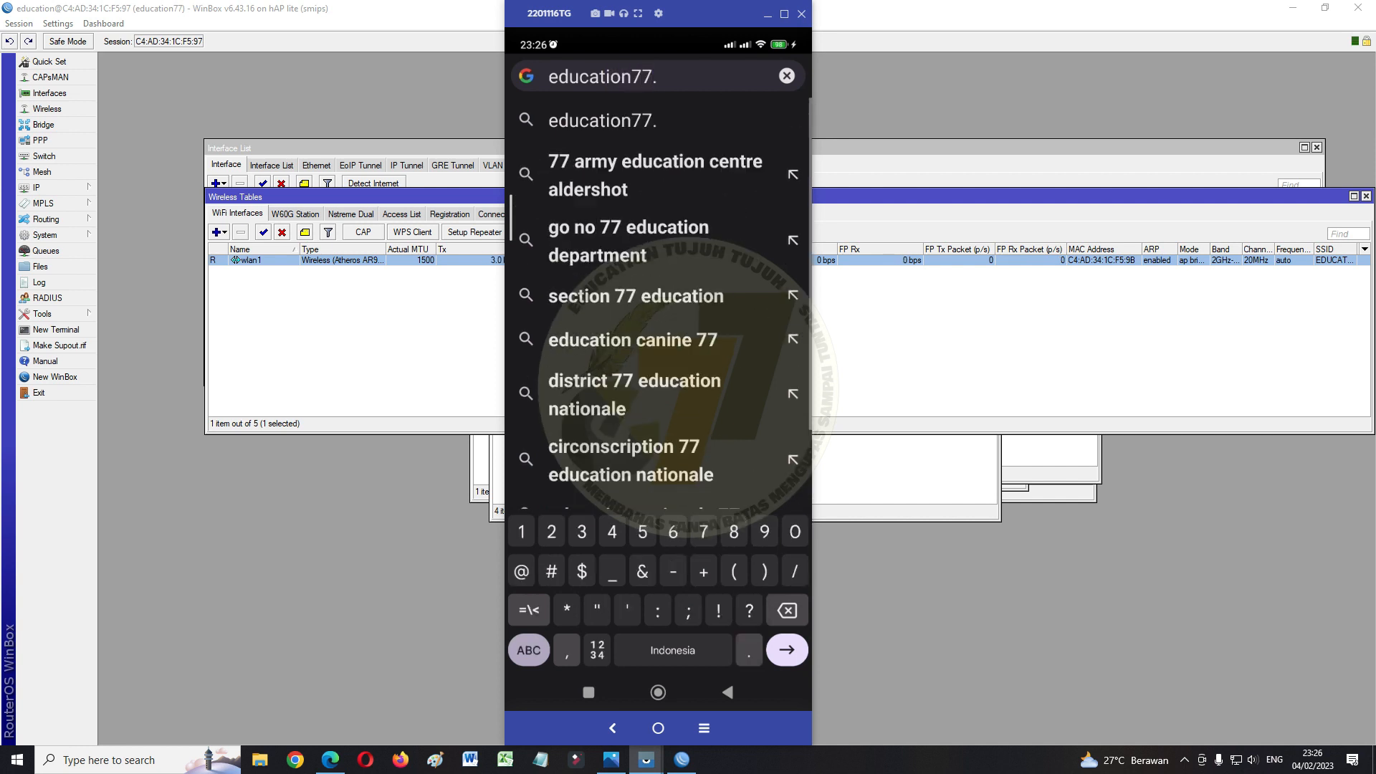
{"action": "type", "text": "com"}
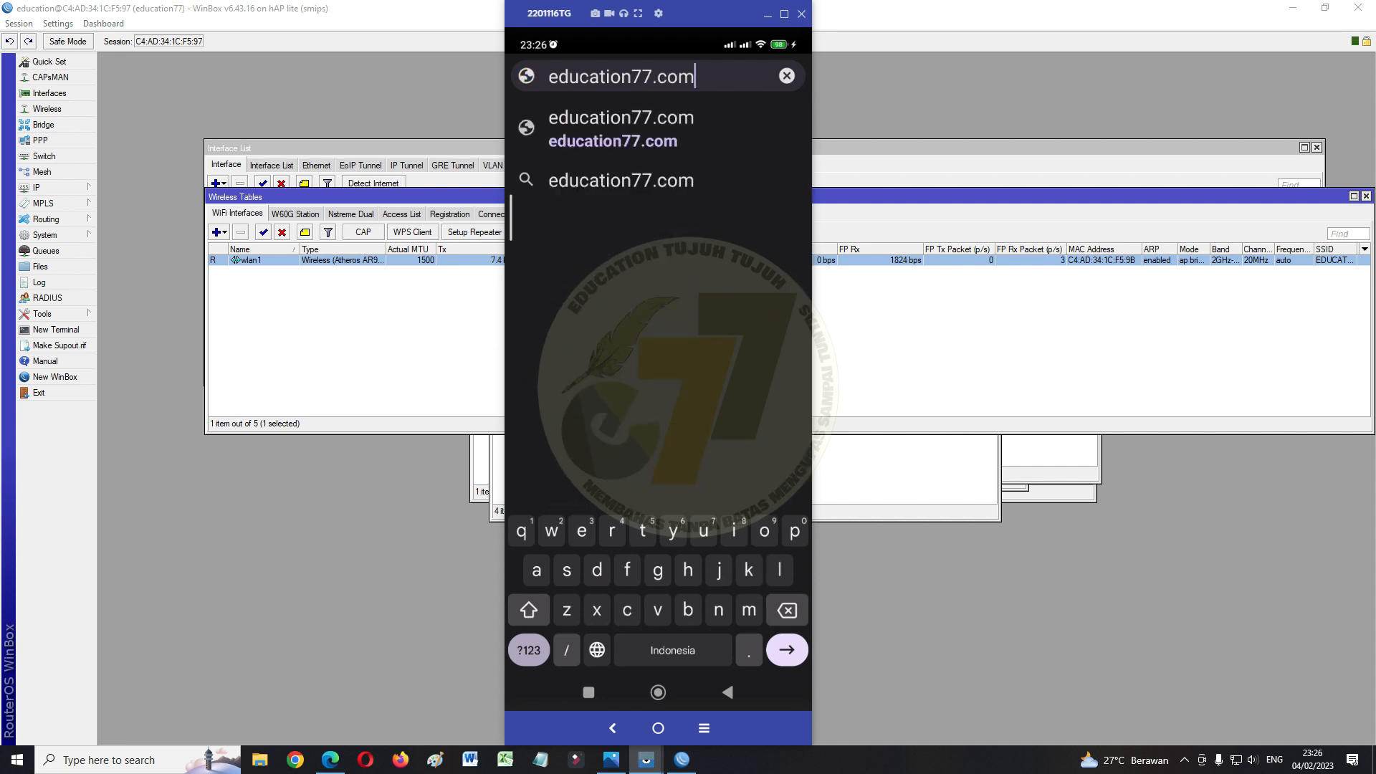
{"action": "key", "text": "Return"}
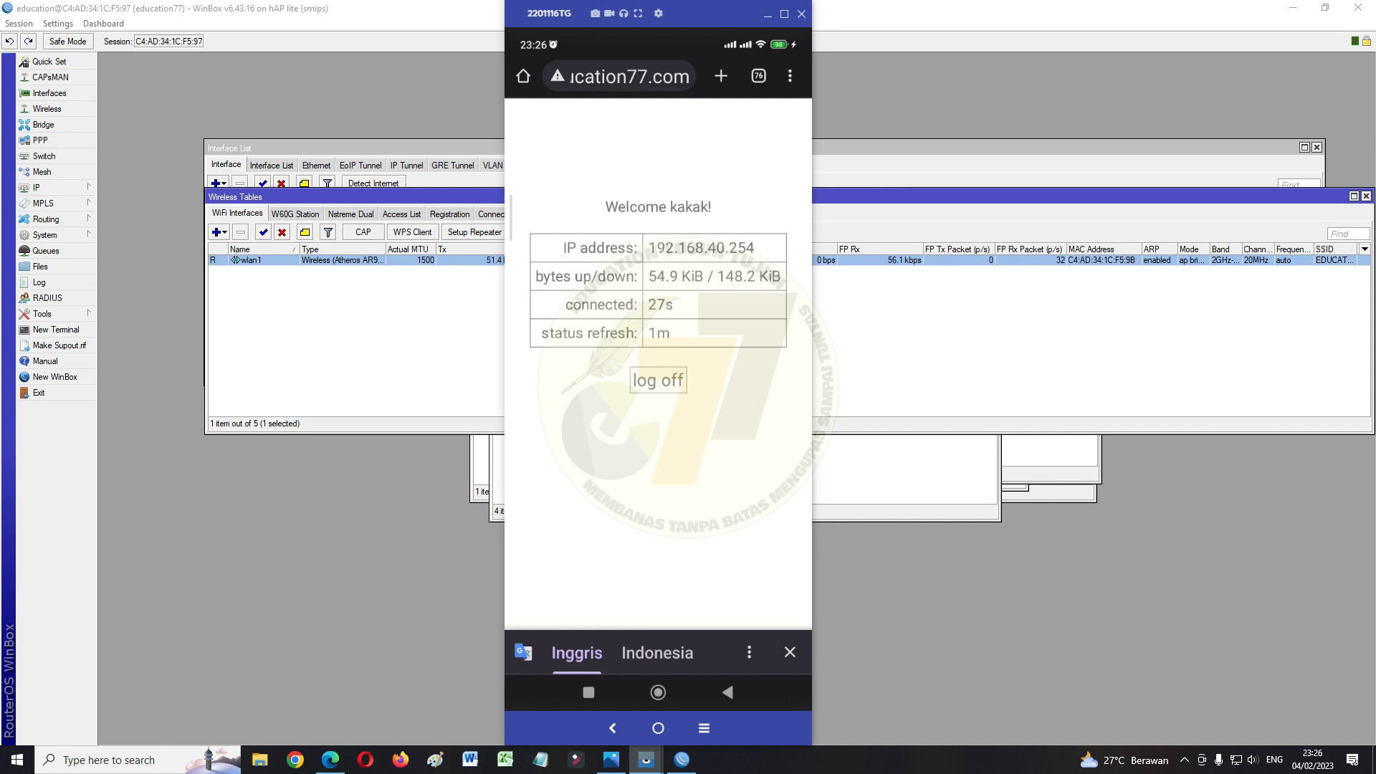
{"action": "scroll", "coordinate": [658, 387], "scroll_direction": "up", "scroll_amount": 1}
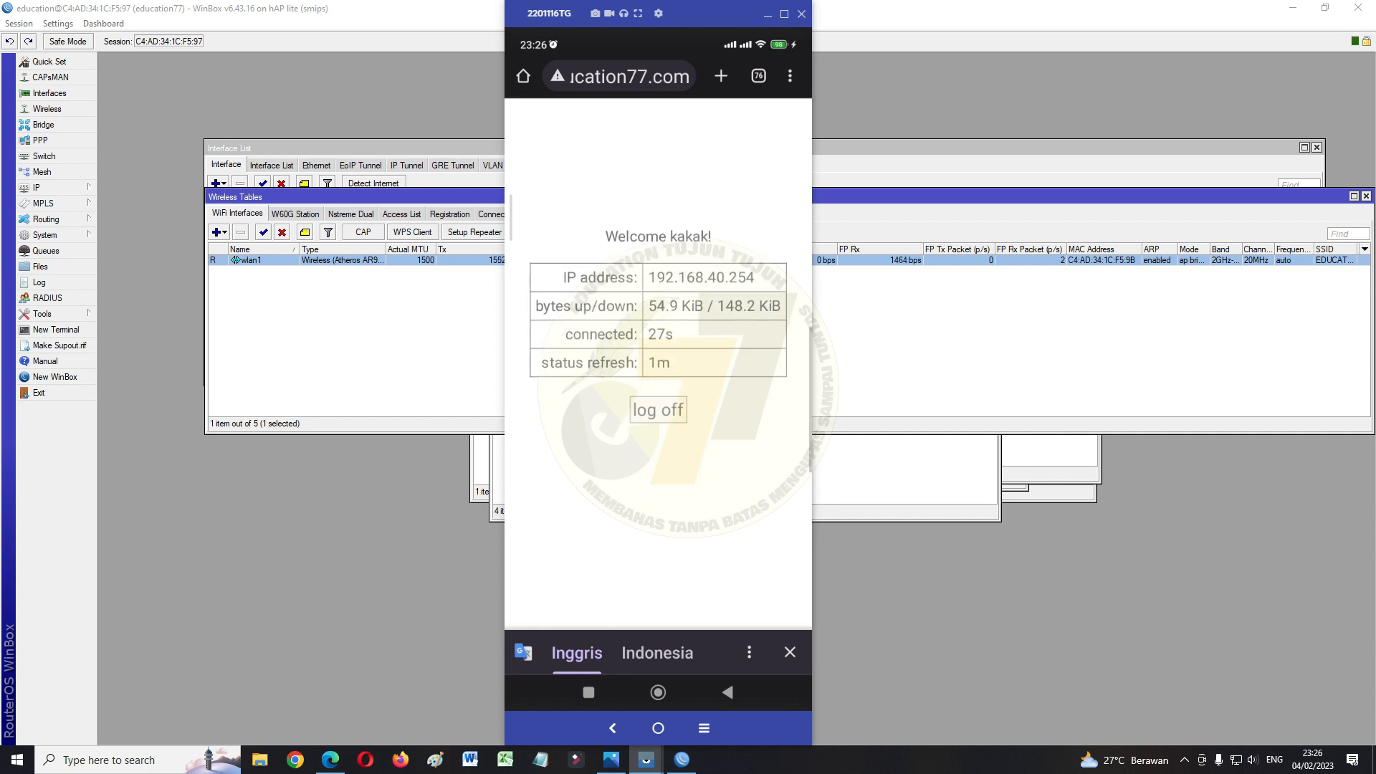
{"action": "scroll", "coordinate": [657, 387], "scroll_direction": "down", "scroll_amount": 1}
{"action": "left_click", "coordinate": [658, 692]}
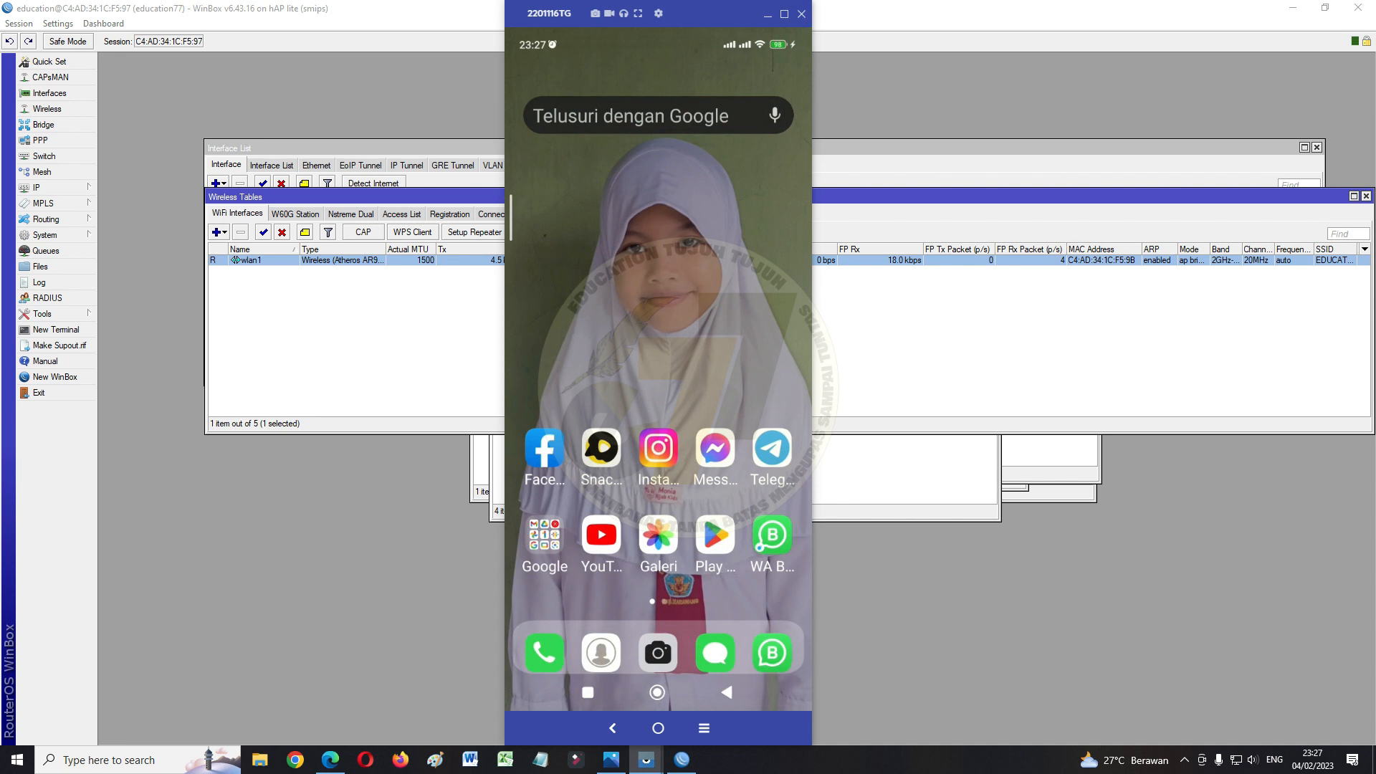
Play the AKHAER channel's Curug Cina Subang video on YouTube over the hotspot, then minimize scrcpy
{"action": "left_click", "coordinate": [602, 535]}
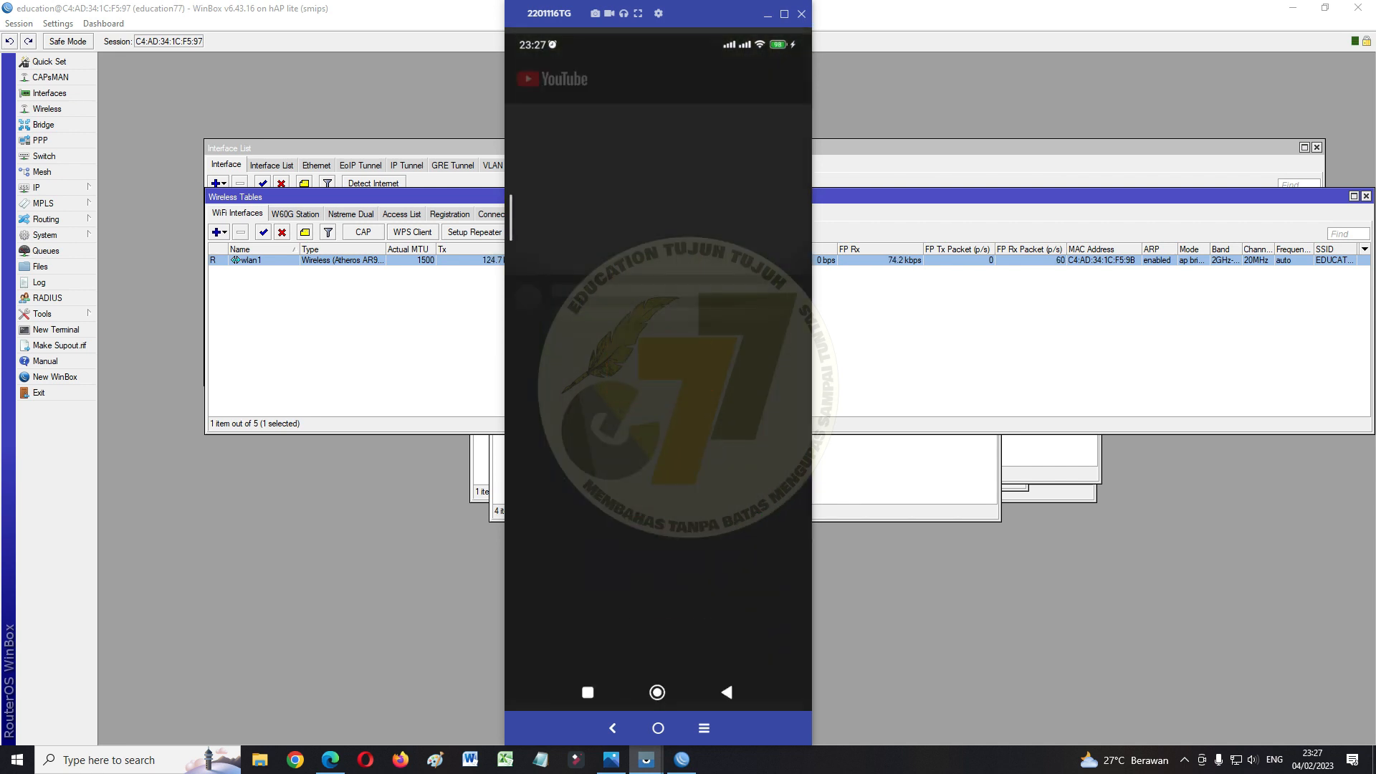
{"action": "left_click", "coordinate": [720, 653]}
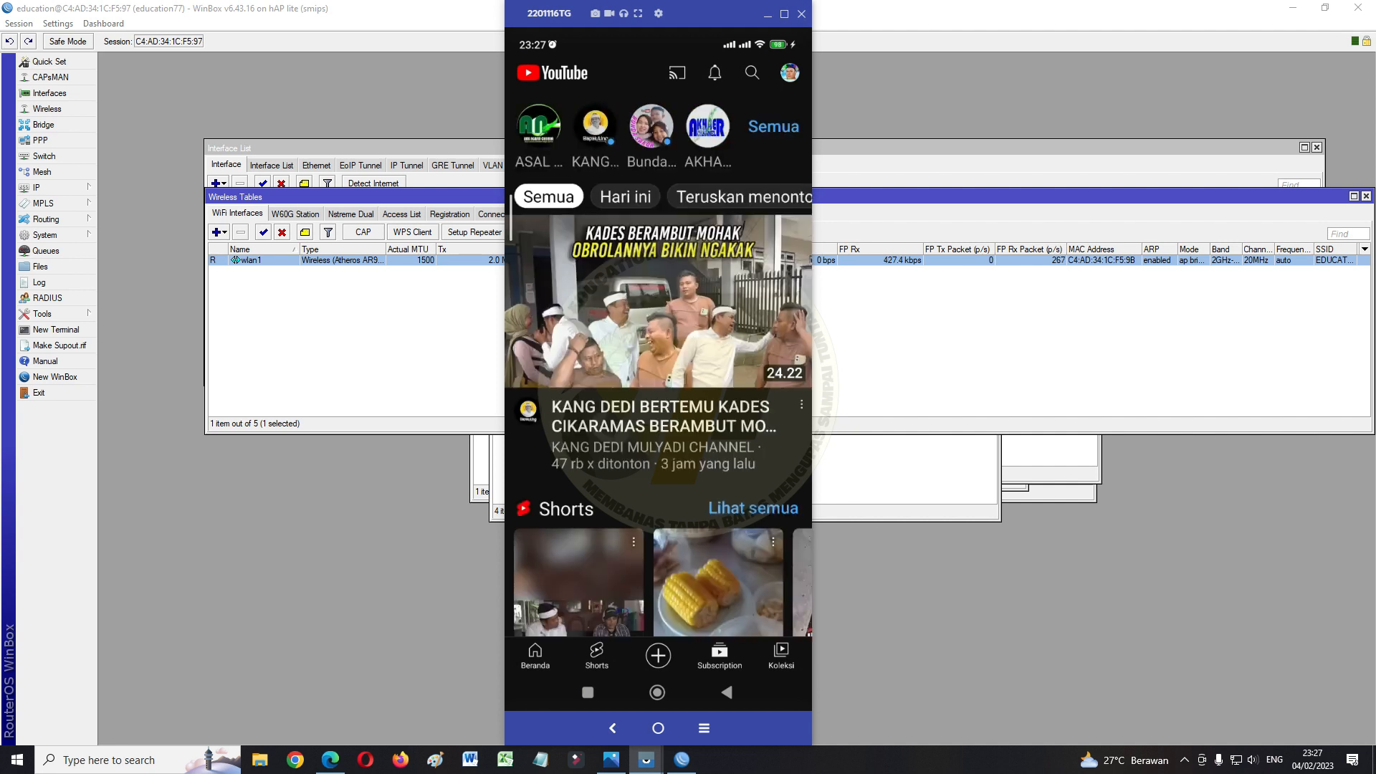
{"action": "left_click", "coordinate": [708, 126]}
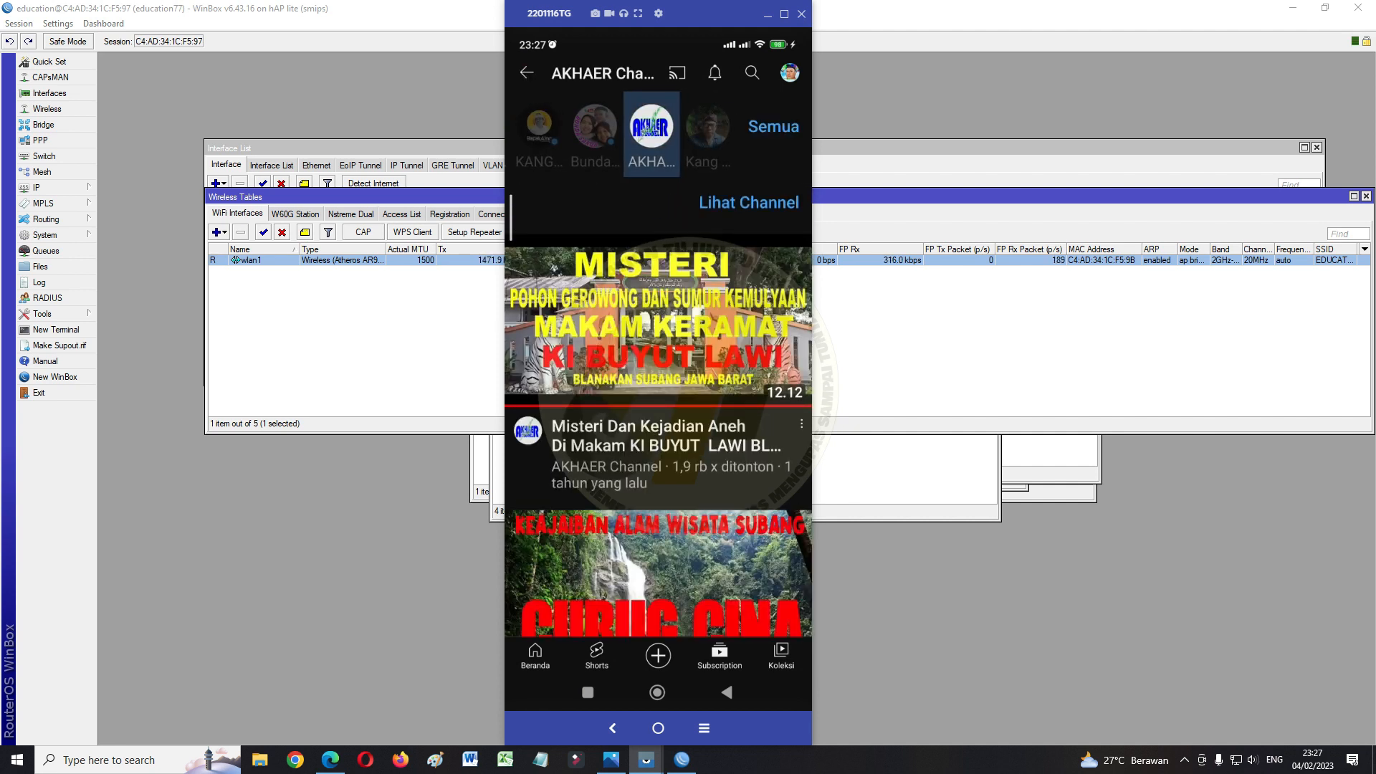
{"action": "scroll", "coordinate": [657, 402], "scroll_direction": "down", "scroll_amount": 3}
{"action": "left_click", "coordinate": [658, 402]}
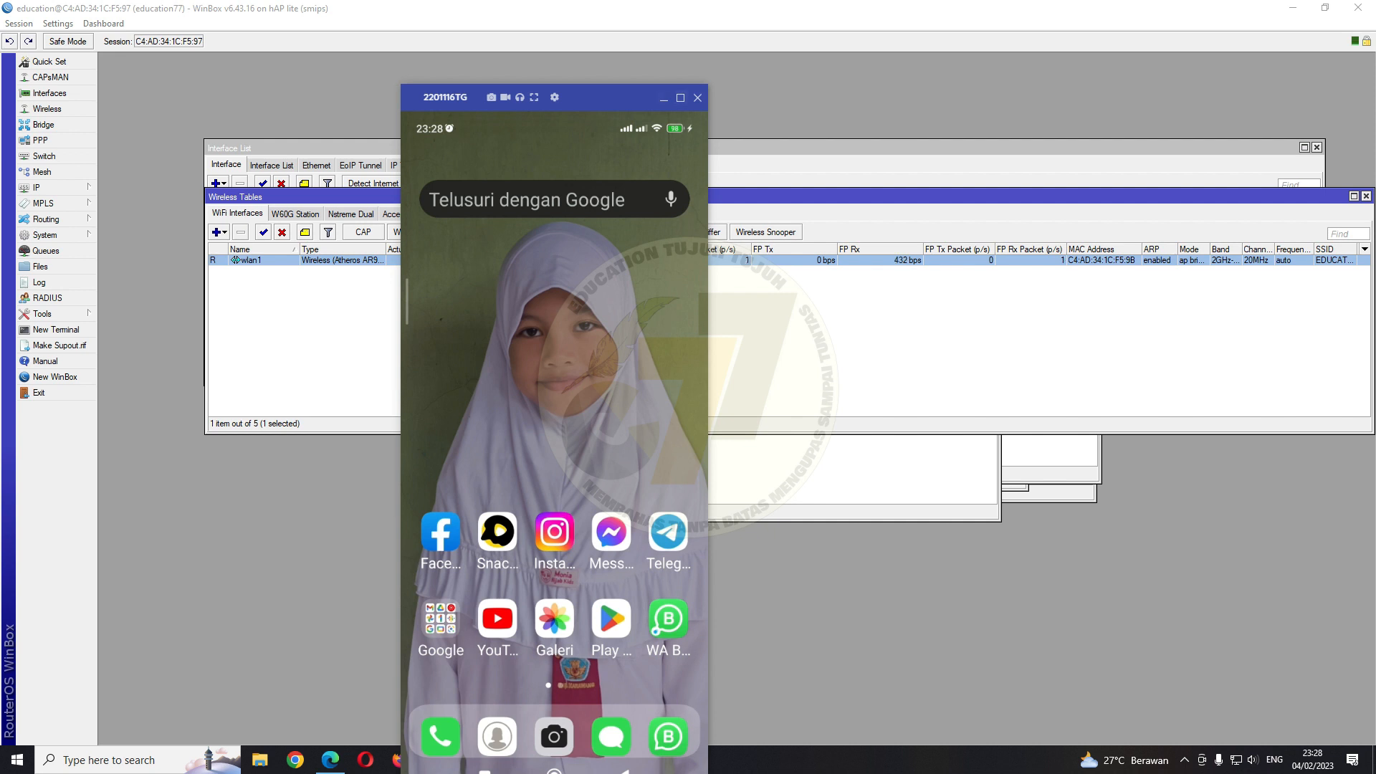
{"action": "left_click", "coordinate": [664, 97]}
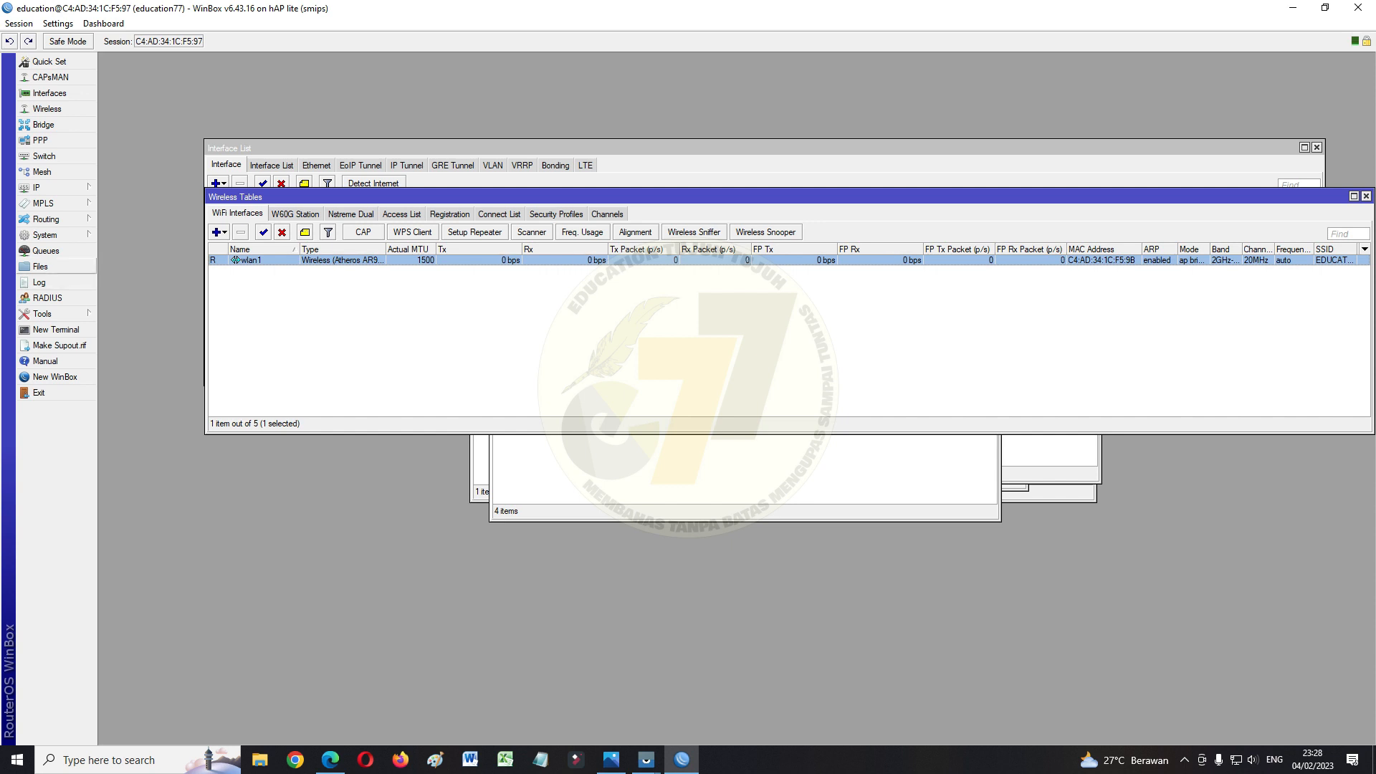
Create a password-protected configuration backup named education77 from the router's Files list
{"action": "left_click", "coordinate": [40, 265]}
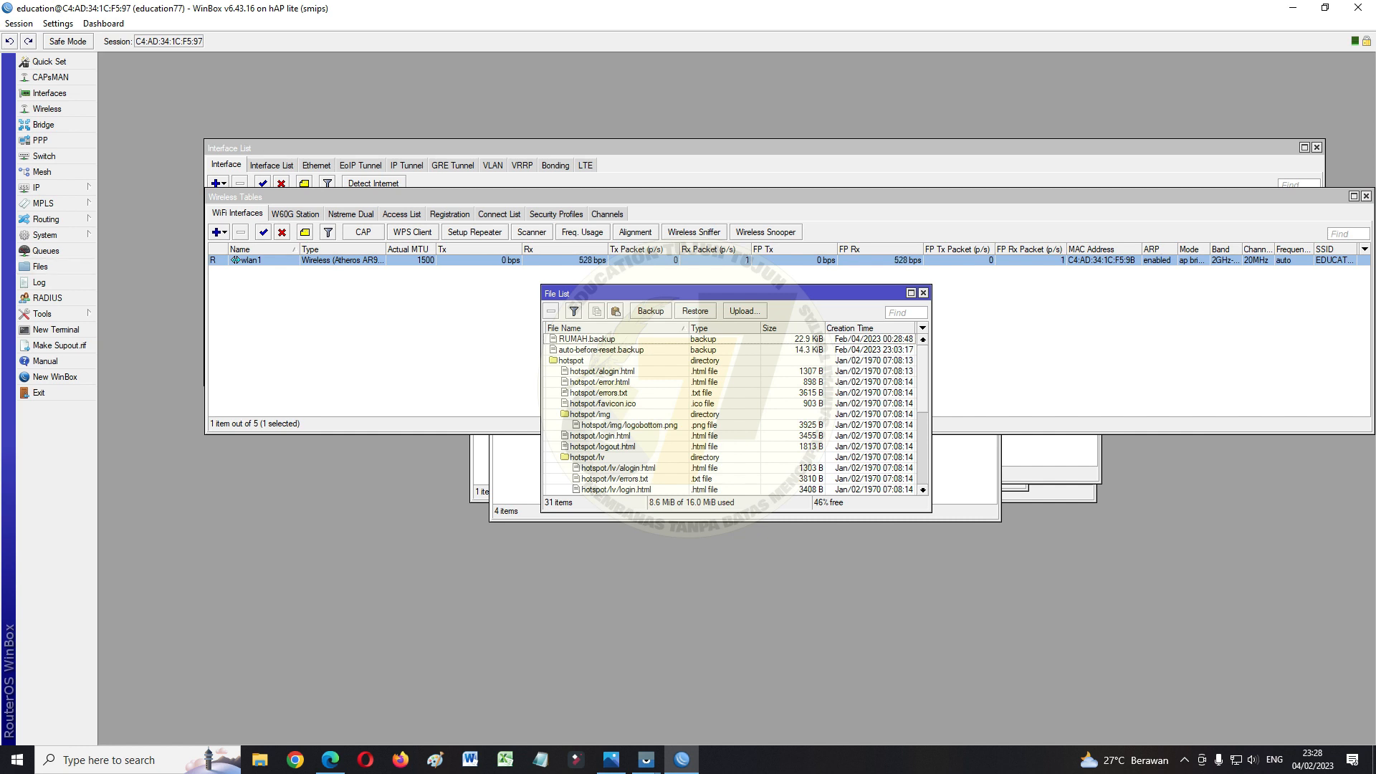
{"action": "left_click", "coordinate": [651, 311]}
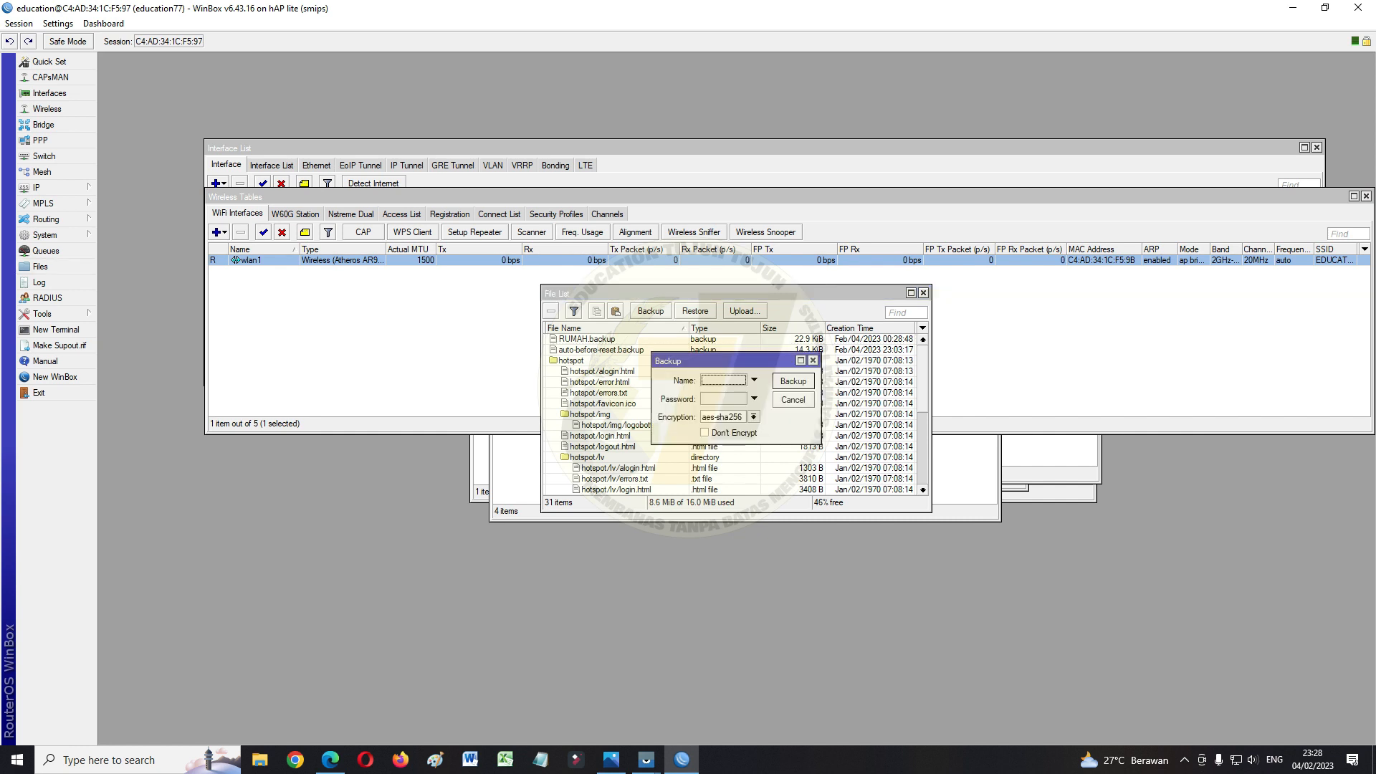
{"action": "left_click", "coordinate": [723, 380]}
{"action": "type", "text": "D"}
{"action": "key", "text": "BackSpace"}
{"action": "type", "text": "education77"}
{"action": "left_click", "coordinate": [723, 398]}
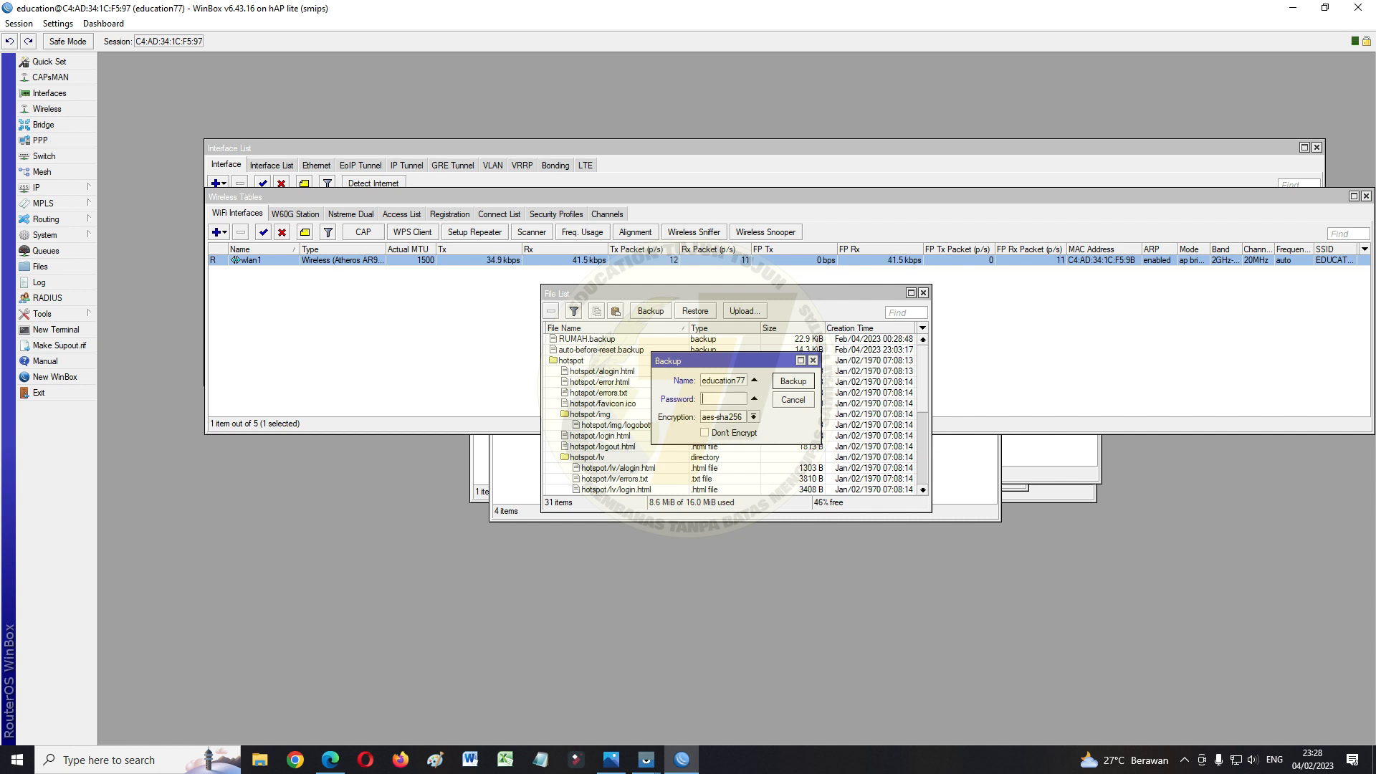
{"action": "type", "text": "*"}
{"action": "key", "text": "Return"}
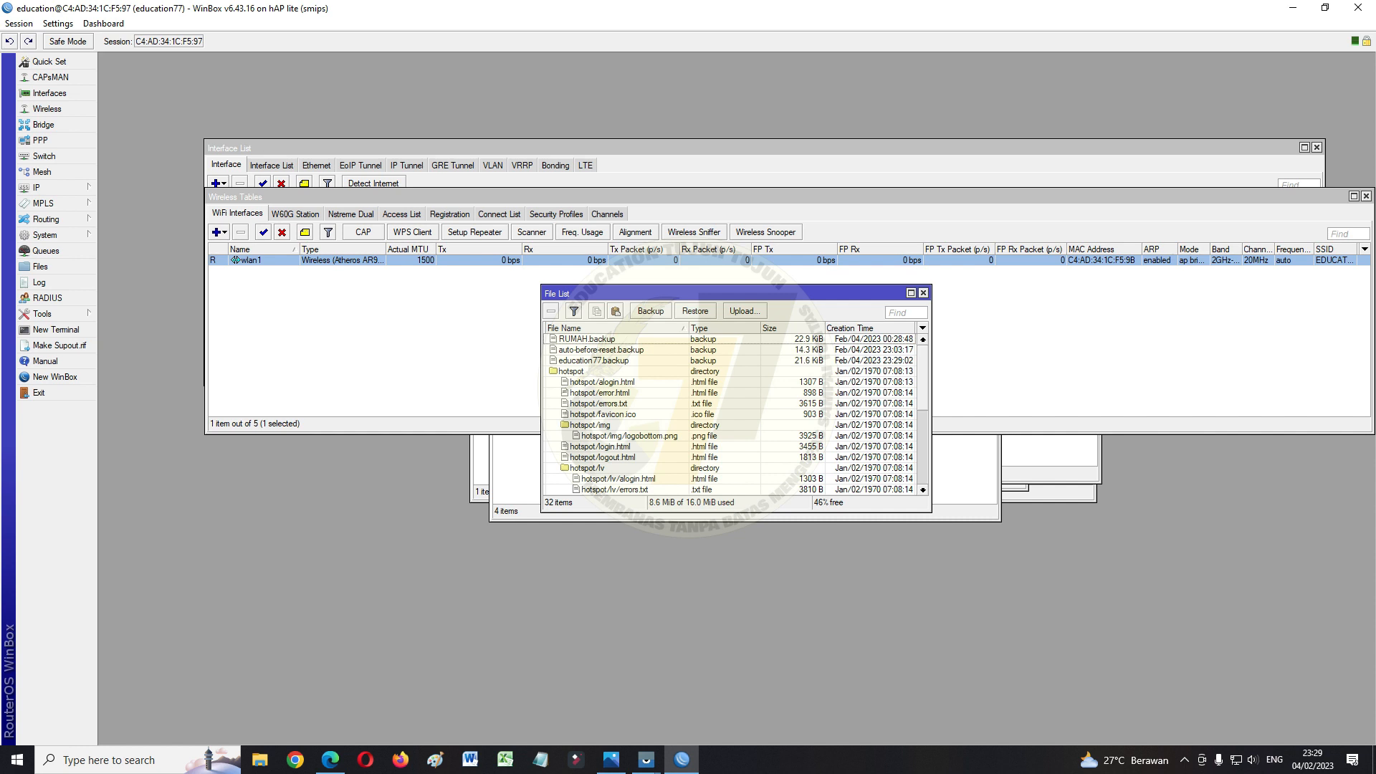
Select the new 21.6 KiB education77.backup file in the File List
{"action": "left_click_drag", "start_coordinate": [931, 401], "coordinate": [931, 401]}
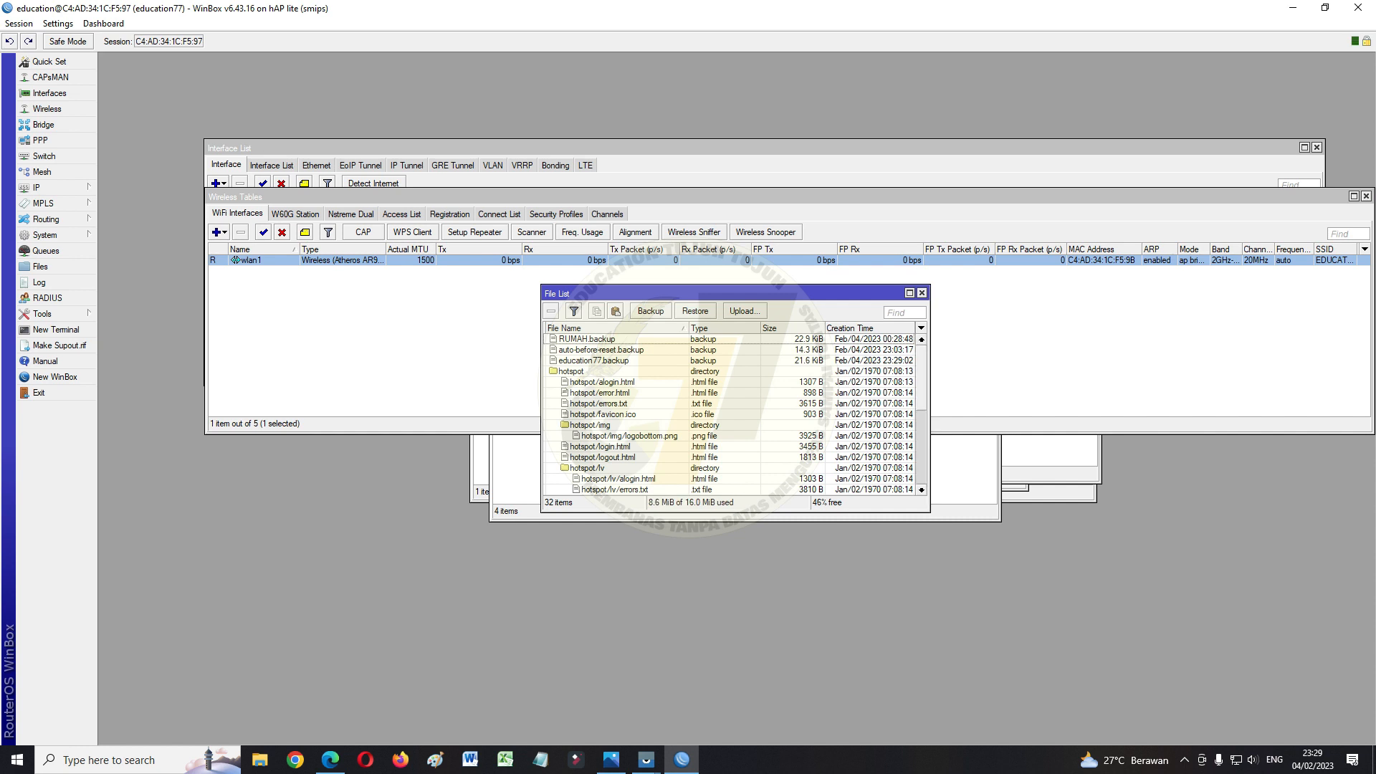
{"action": "scroll", "coordinate": [731, 414], "scroll_direction": "down", "scroll_amount": 6}
{"action": "scroll", "coordinate": [731, 414], "scroll_direction": "up", "scroll_amount": 6}
{"action": "left_click", "coordinate": [594, 359]}
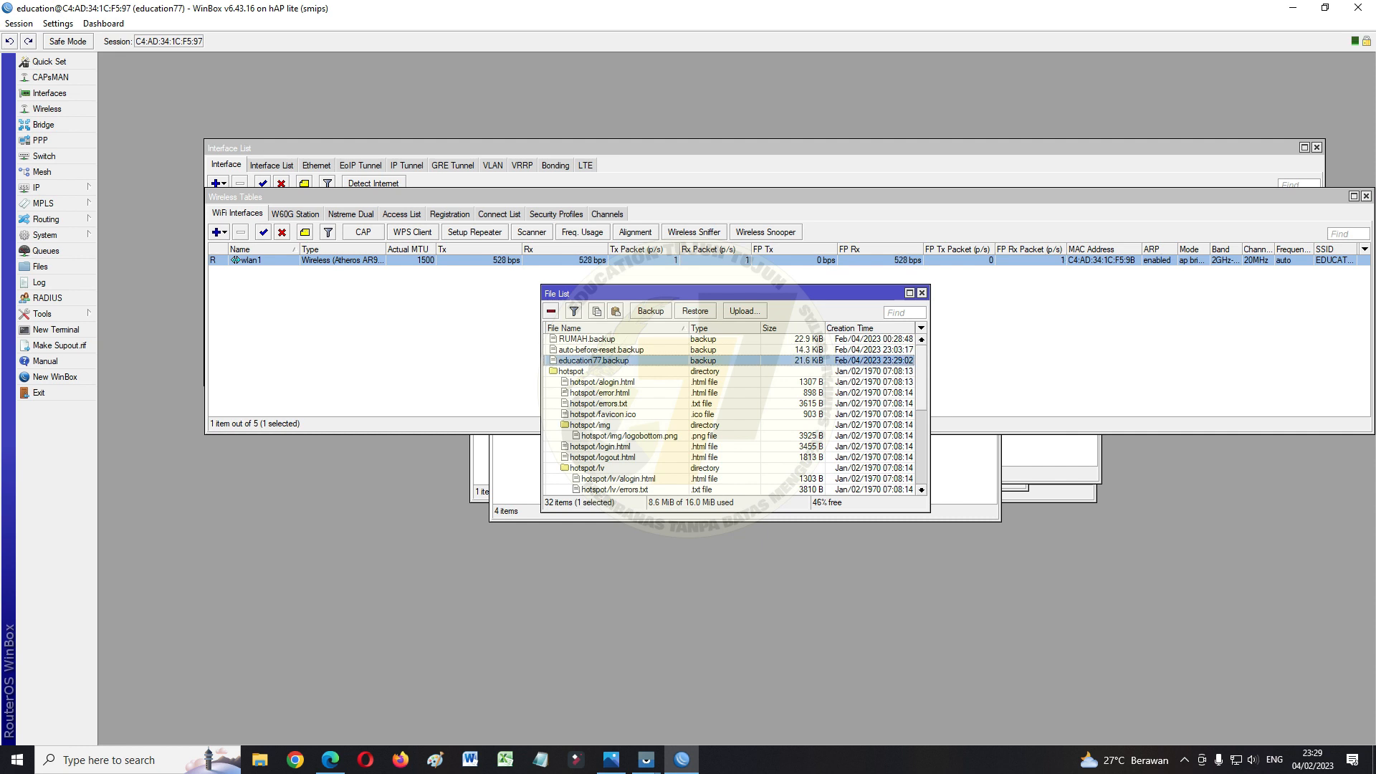